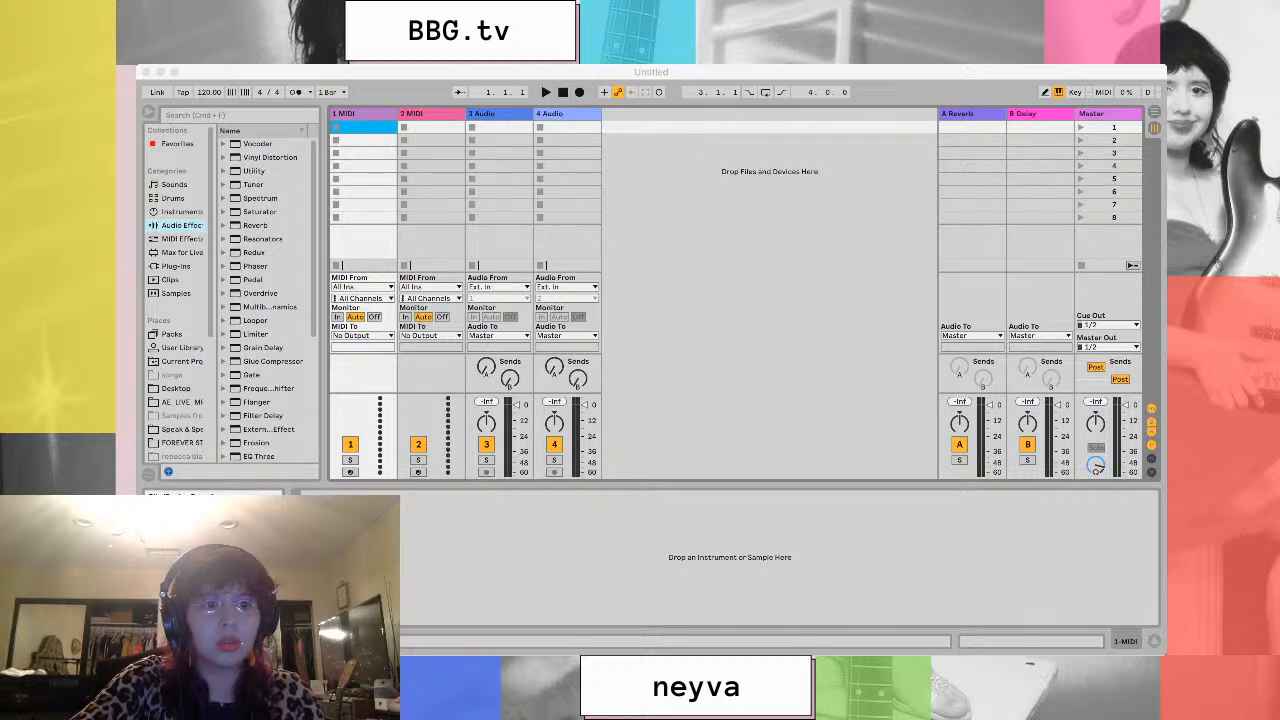
key(super+Tab)
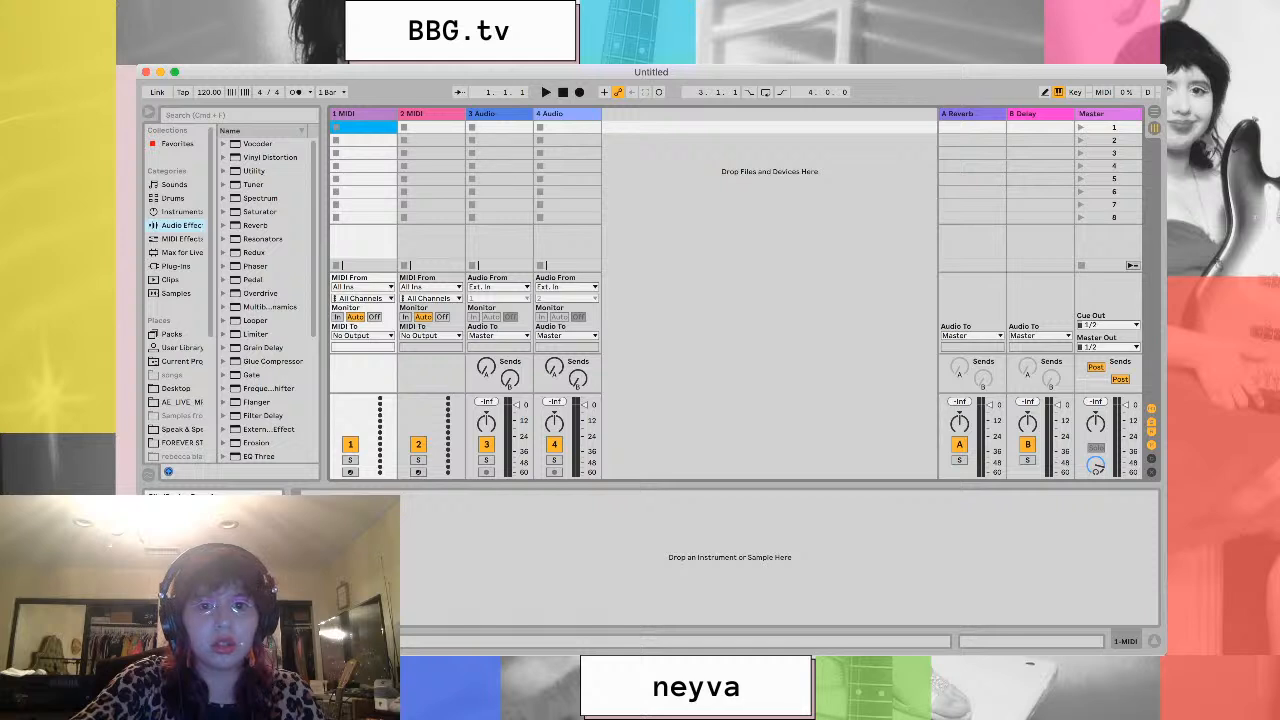
key(super+Tab)
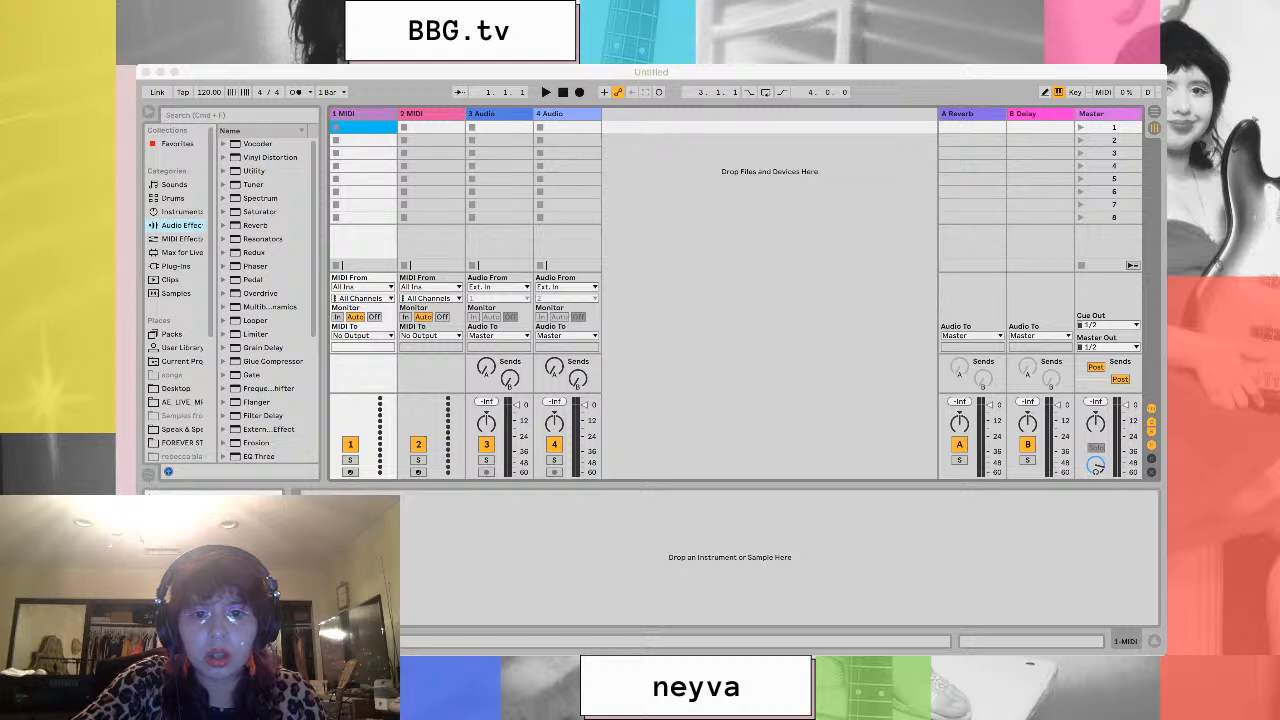
key(super+Tab)
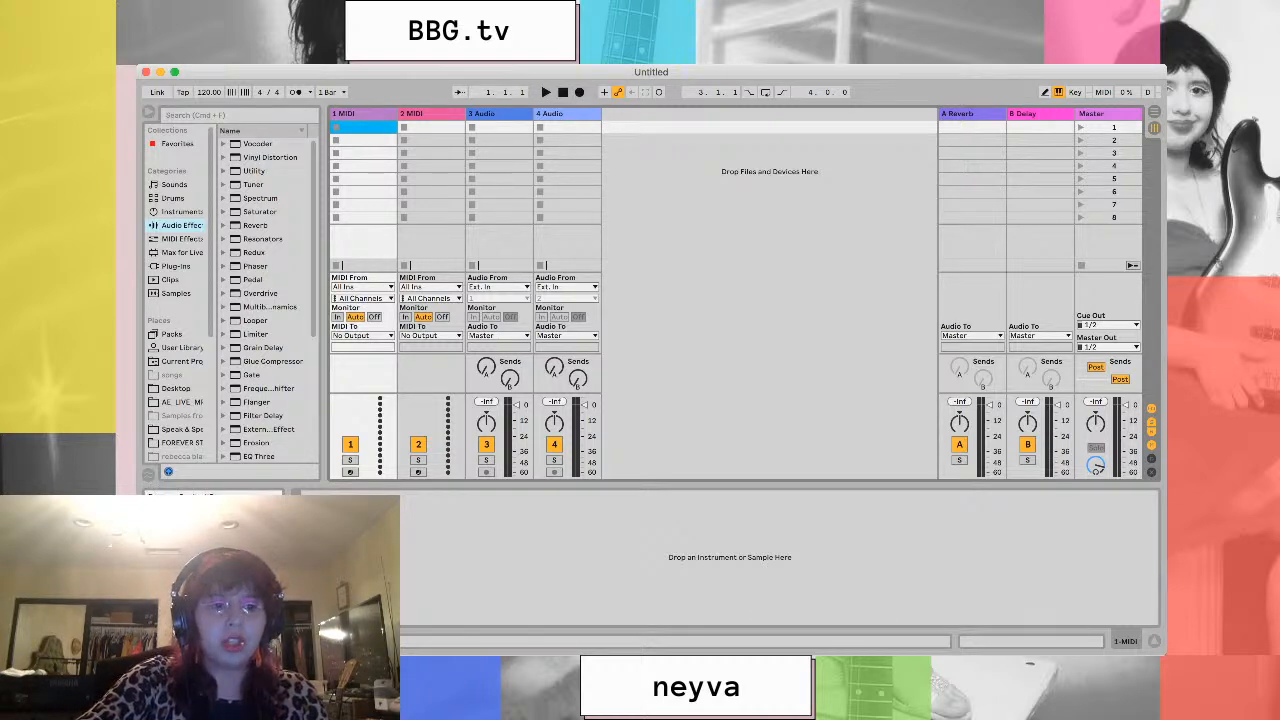
Look through the list of audio effects and the browser's categories and places
click(313, 240)
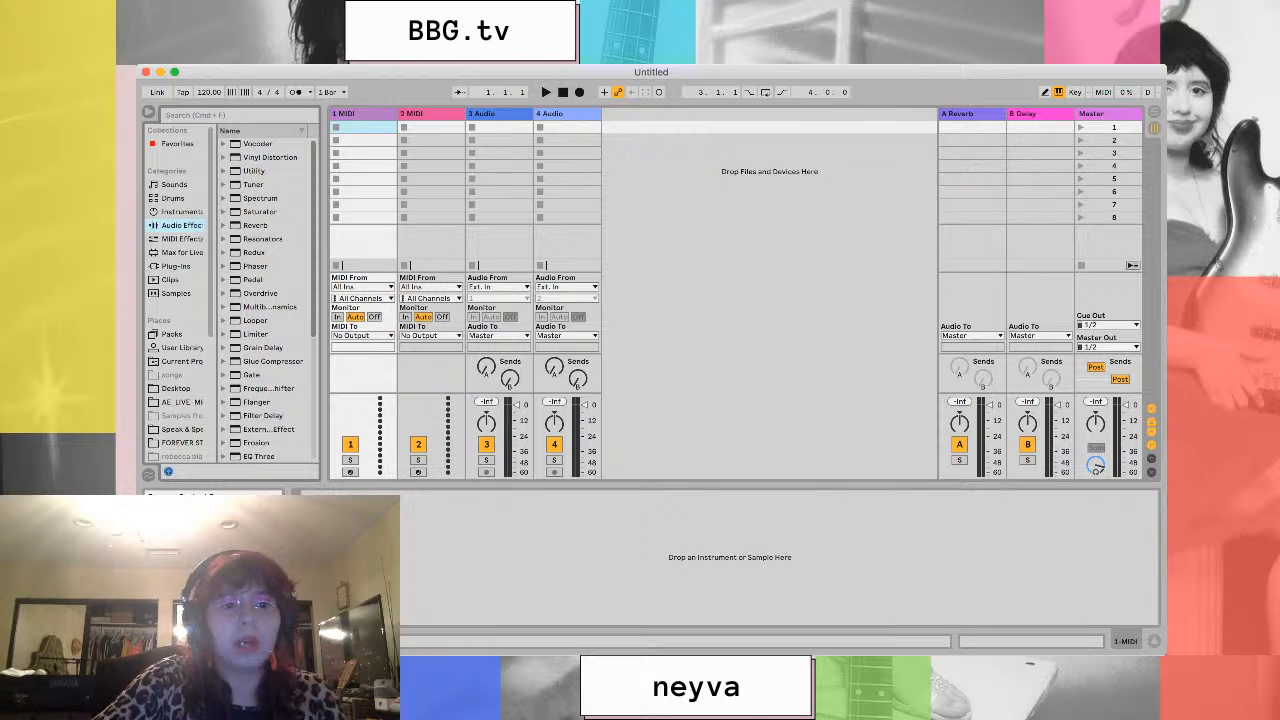
scroll(265, 300, down, 5)
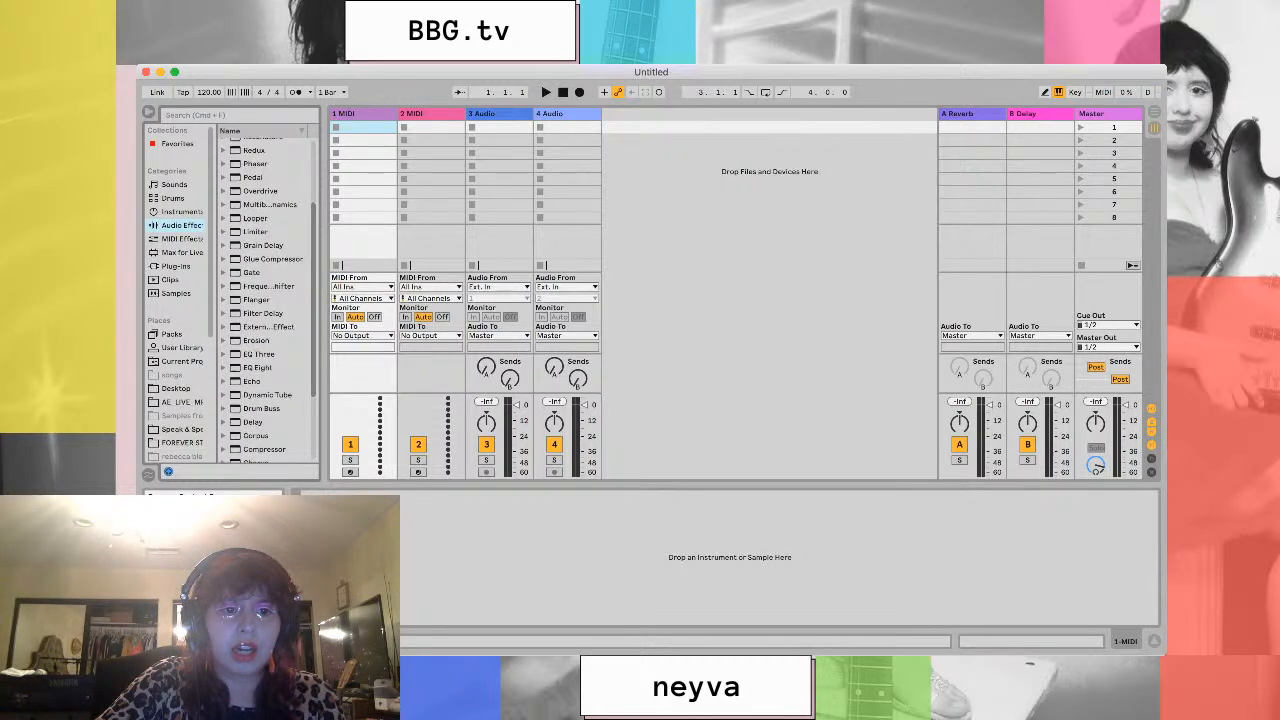
scroll(265, 300, down, 4)
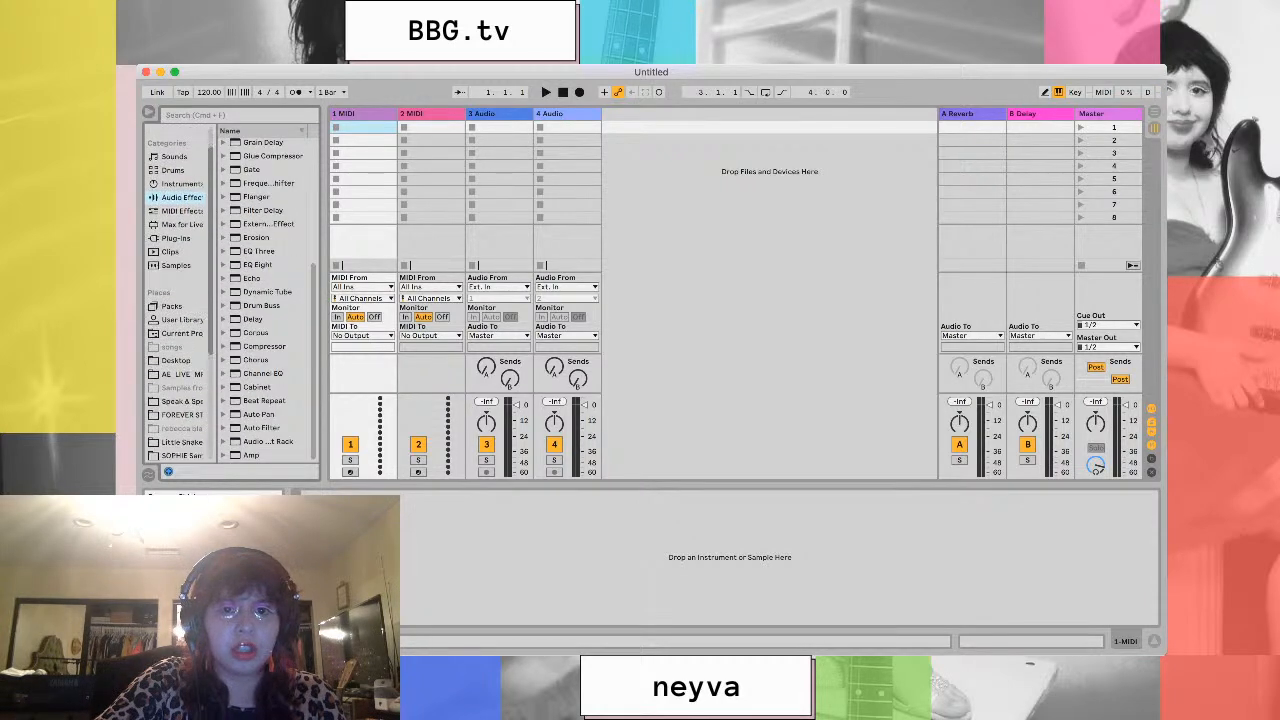
scroll(176, 300, down, 2)
scroll(176, 300, down, 3)
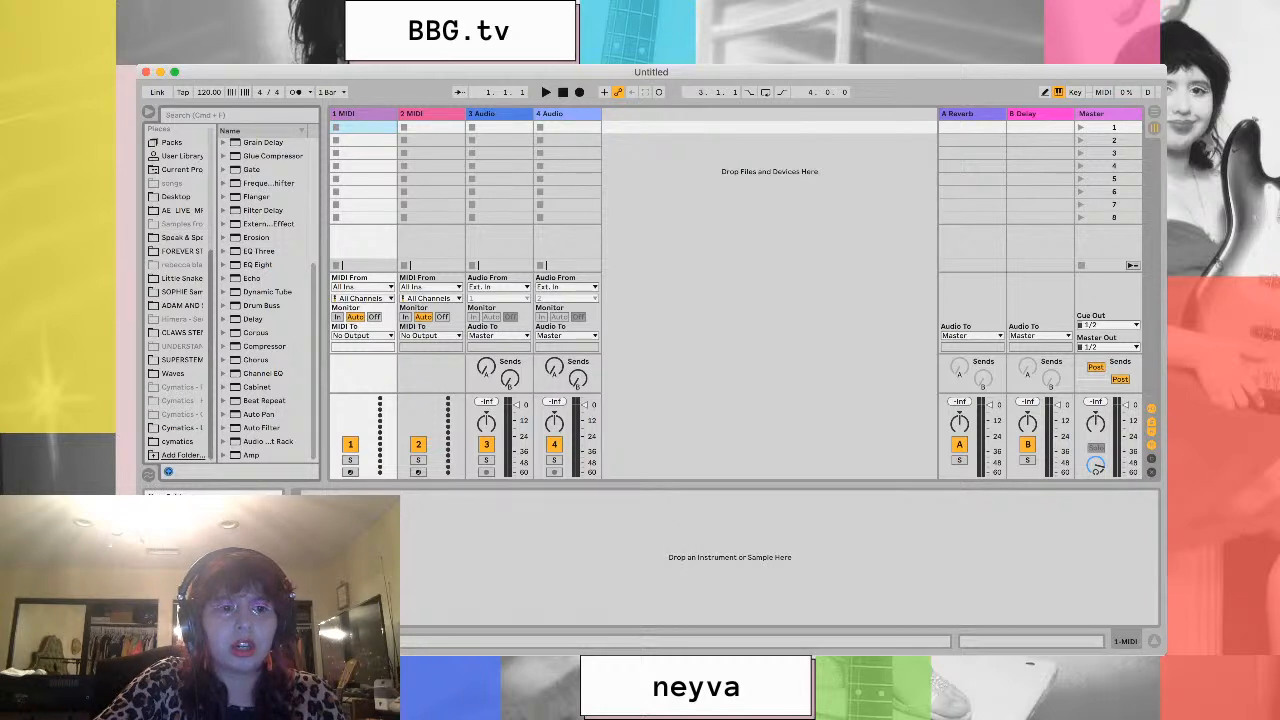
scroll(176, 300, up, 4)
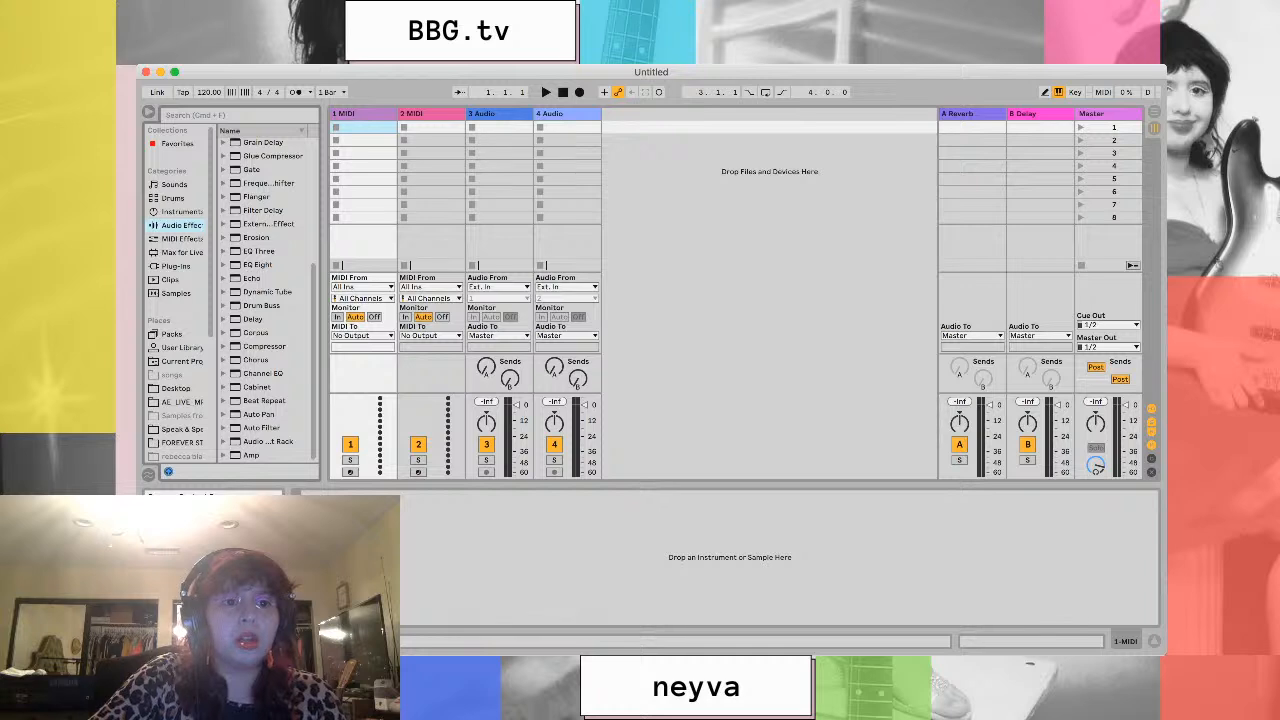
scroll(260, 300, up, 5)
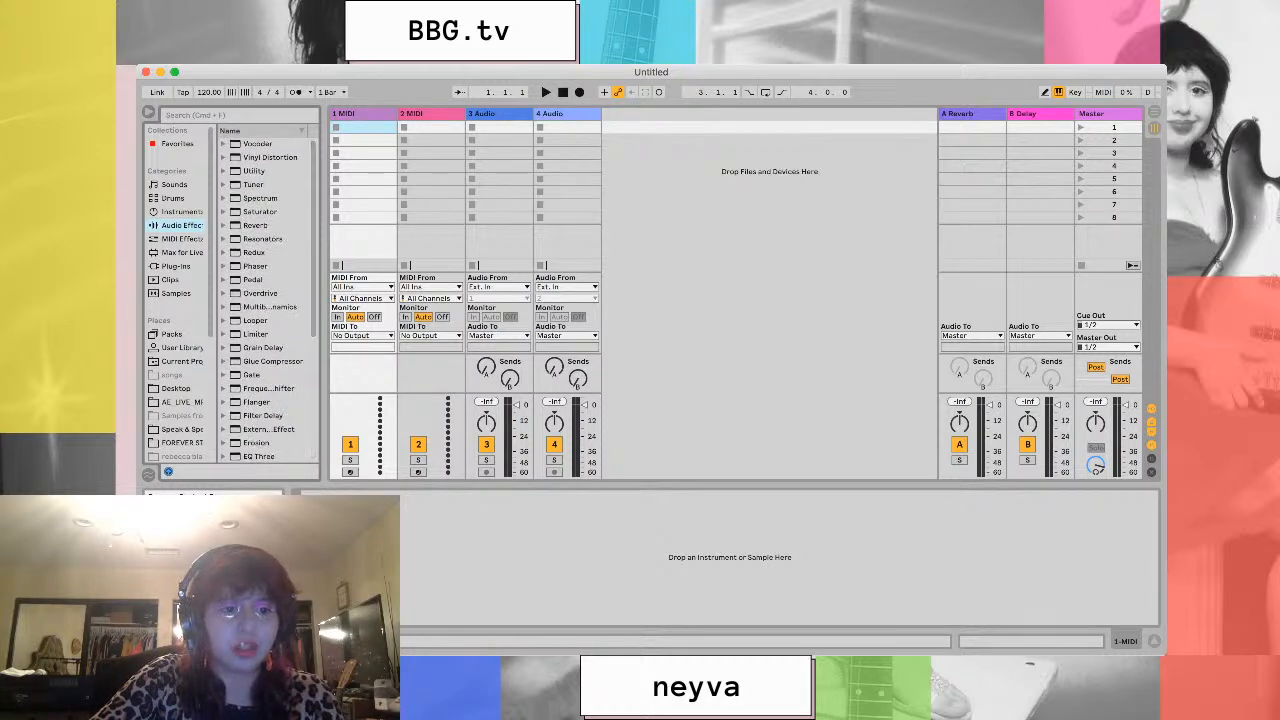
Create a MIDI clip in the first slot of track 1 and draw four A3, two F3 and one G3 sixteenth notes
click(362, 114)
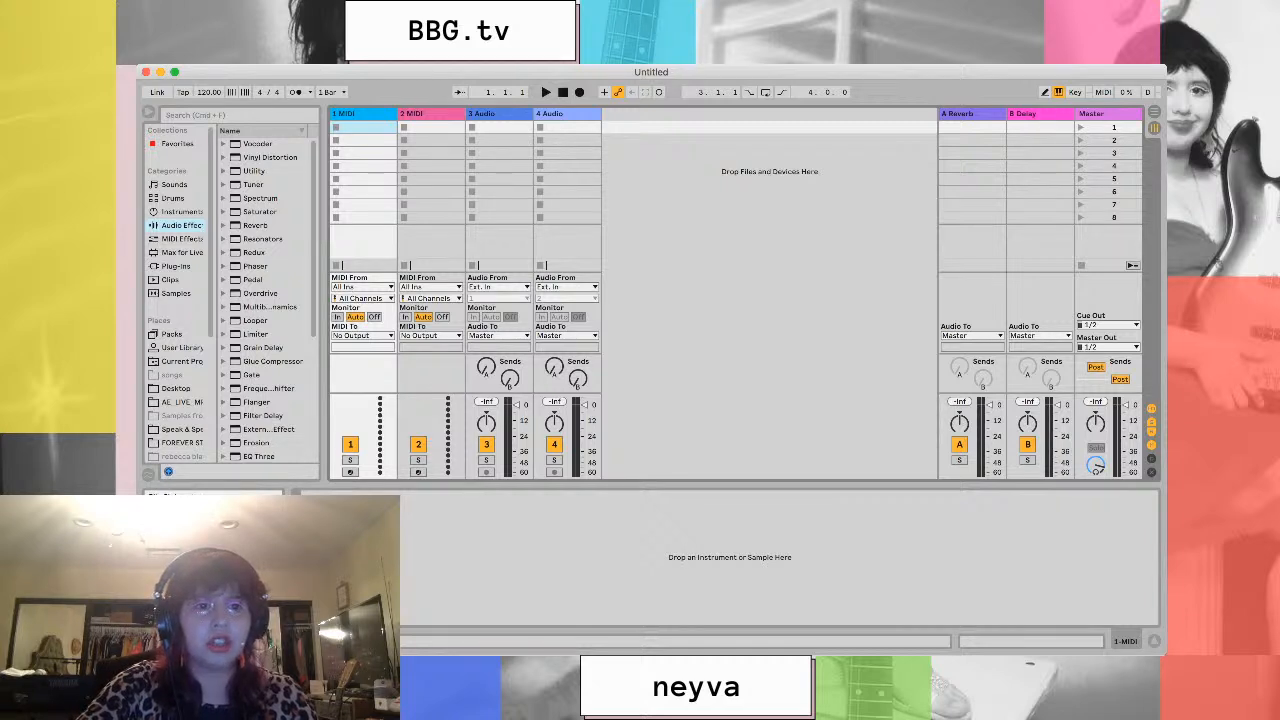
double_click(337, 127)
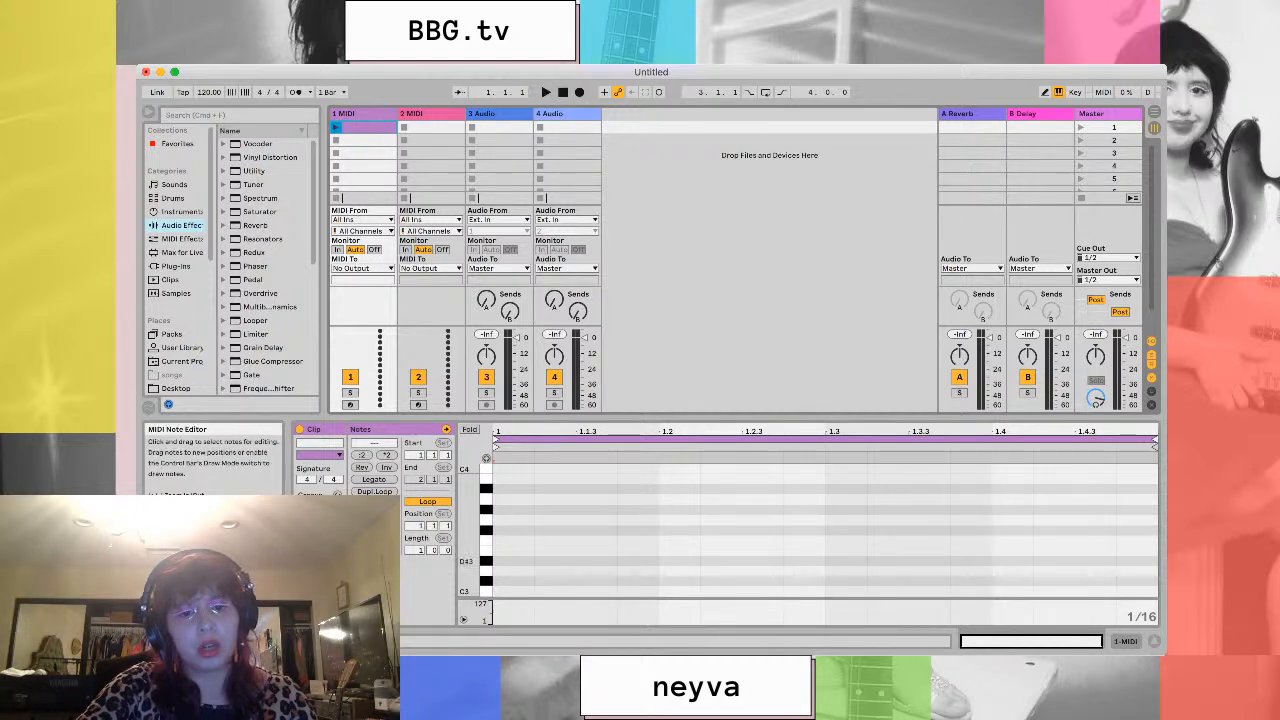
scroll(769, 250, down, 2)
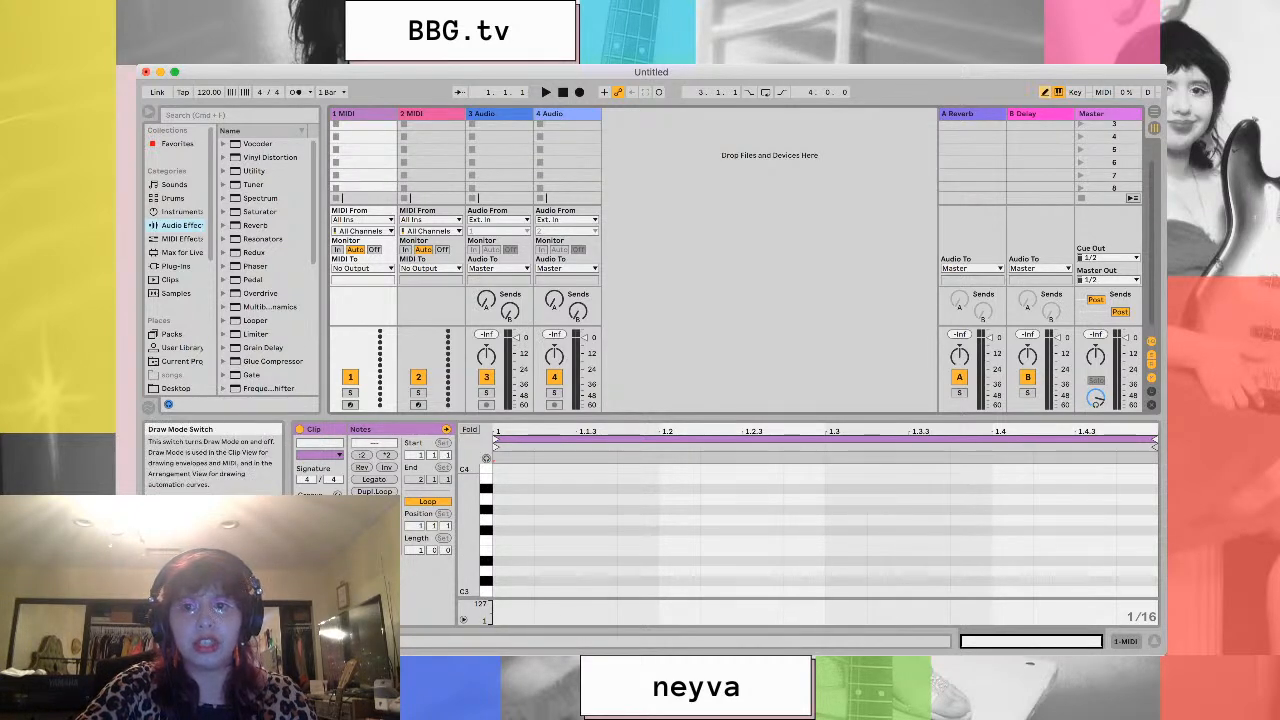
drag(510, 499, 640, 499)
click(638, 550)
click(721, 550)
click(680, 520)
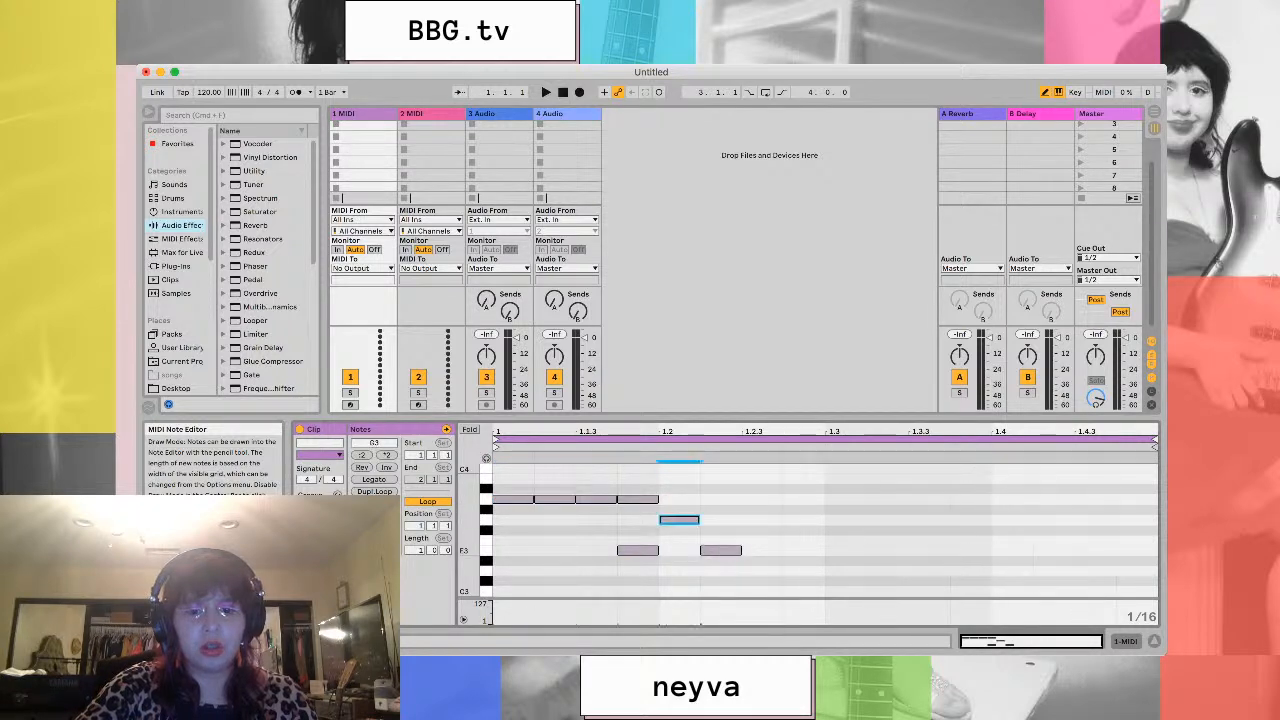
Erase all the notes drawn in the clip
click(721, 550)
click(637, 550)
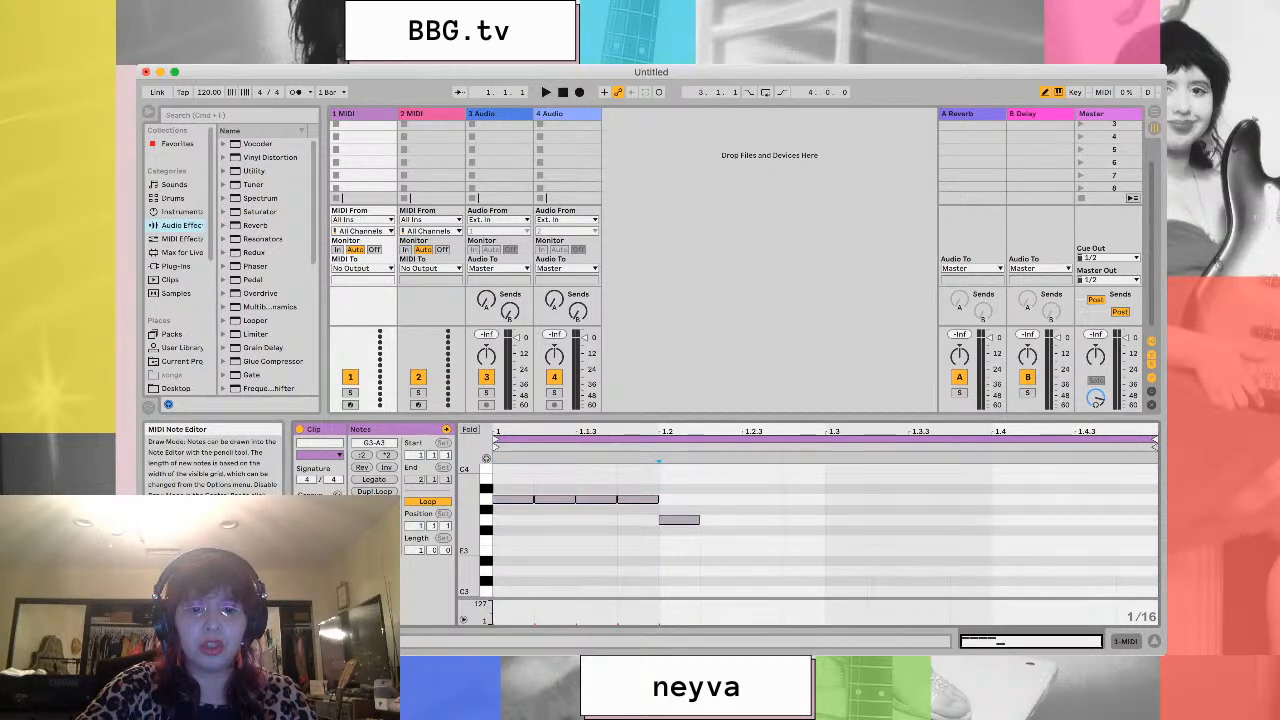
click(680, 520)
drag(638, 499, 522, 499)
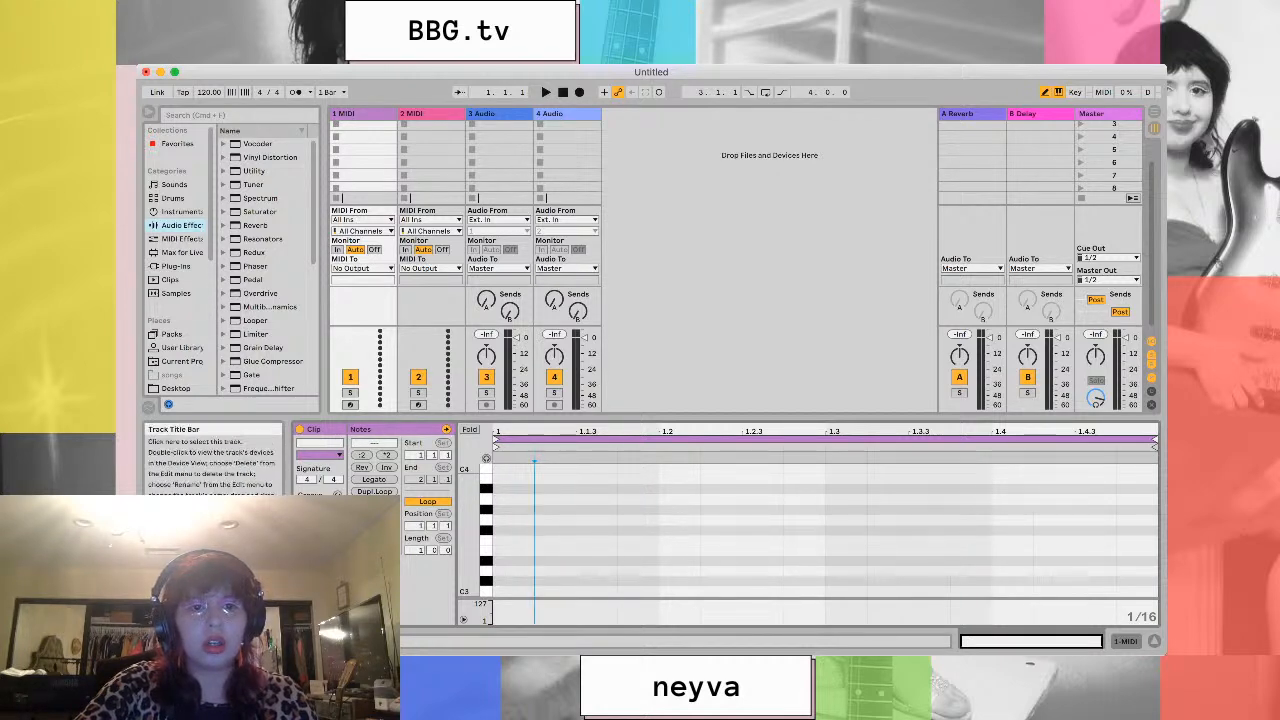
Compare the 3 Audio and 1 MIDI tracks, then view the Arrangement and return to the Session View
click(492, 114)
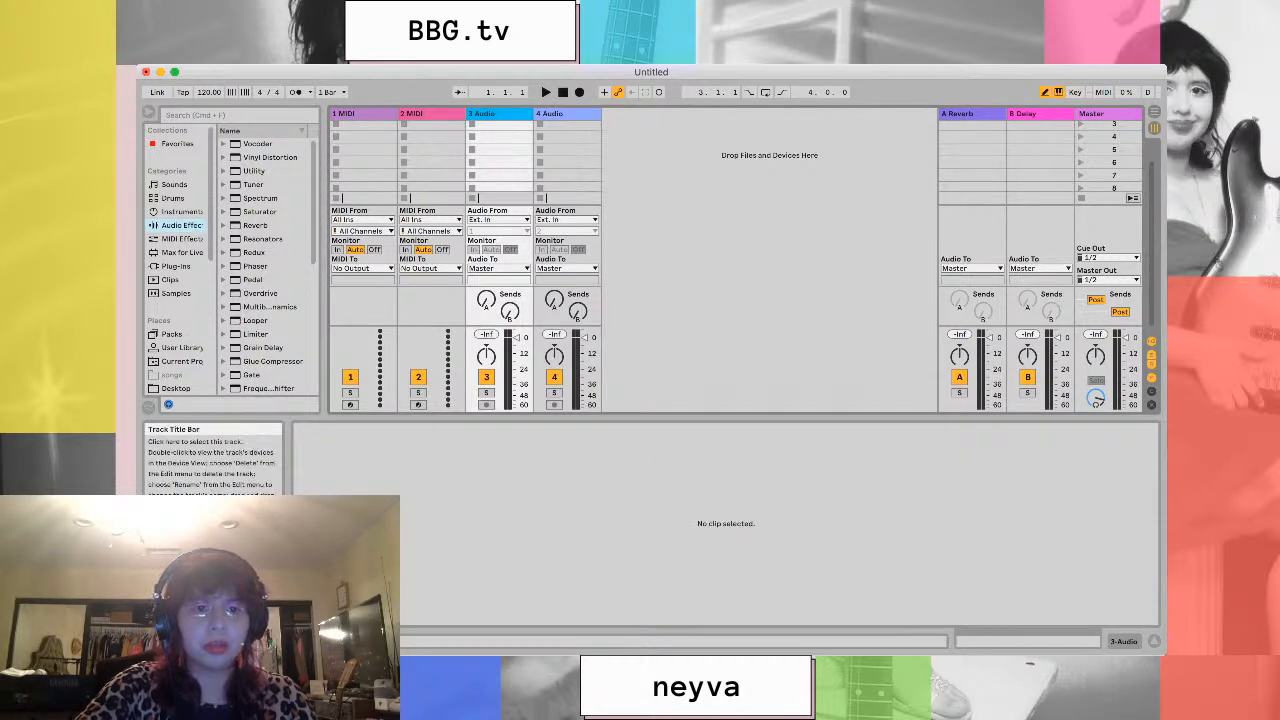
click(358, 114)
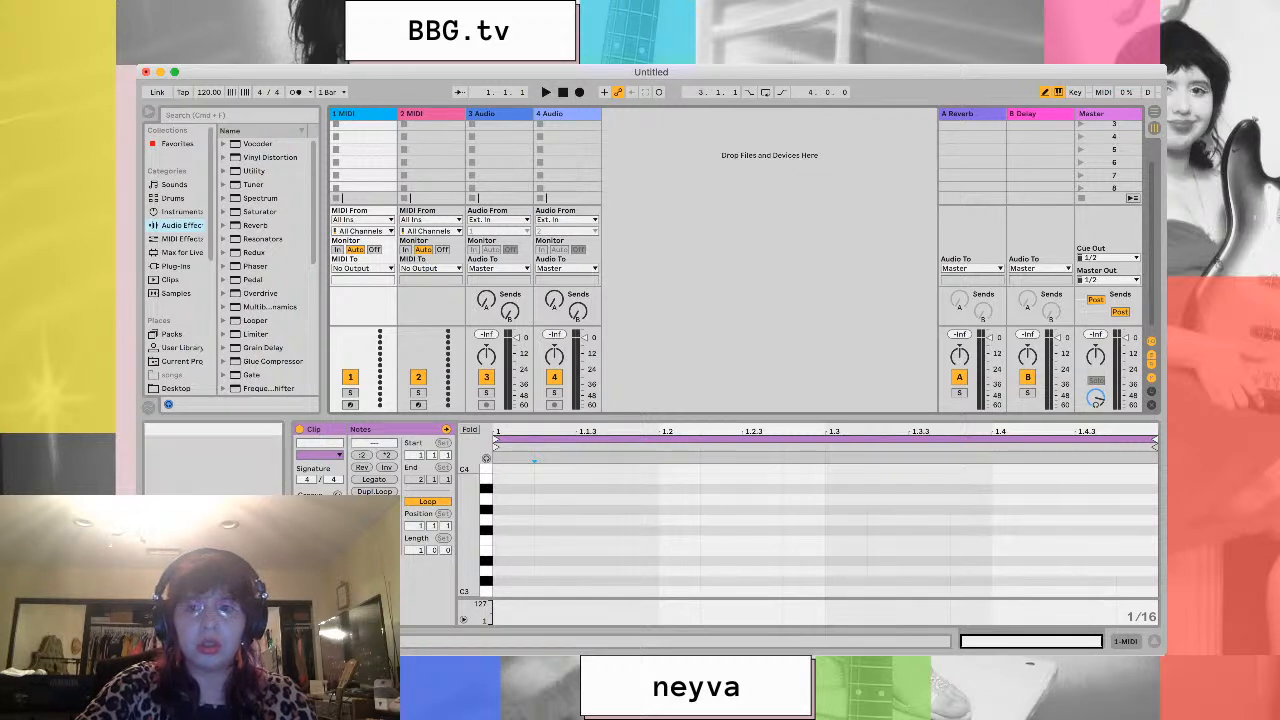
click(1153, 113)
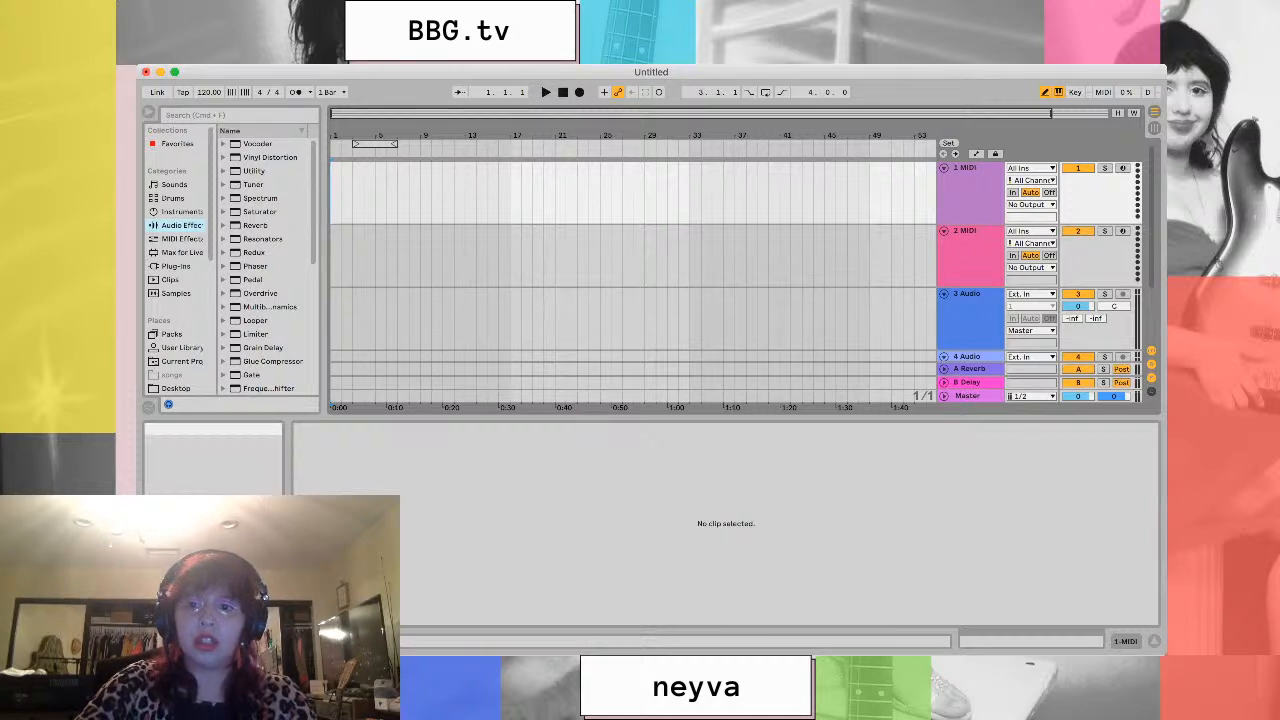
click(1154, 113)
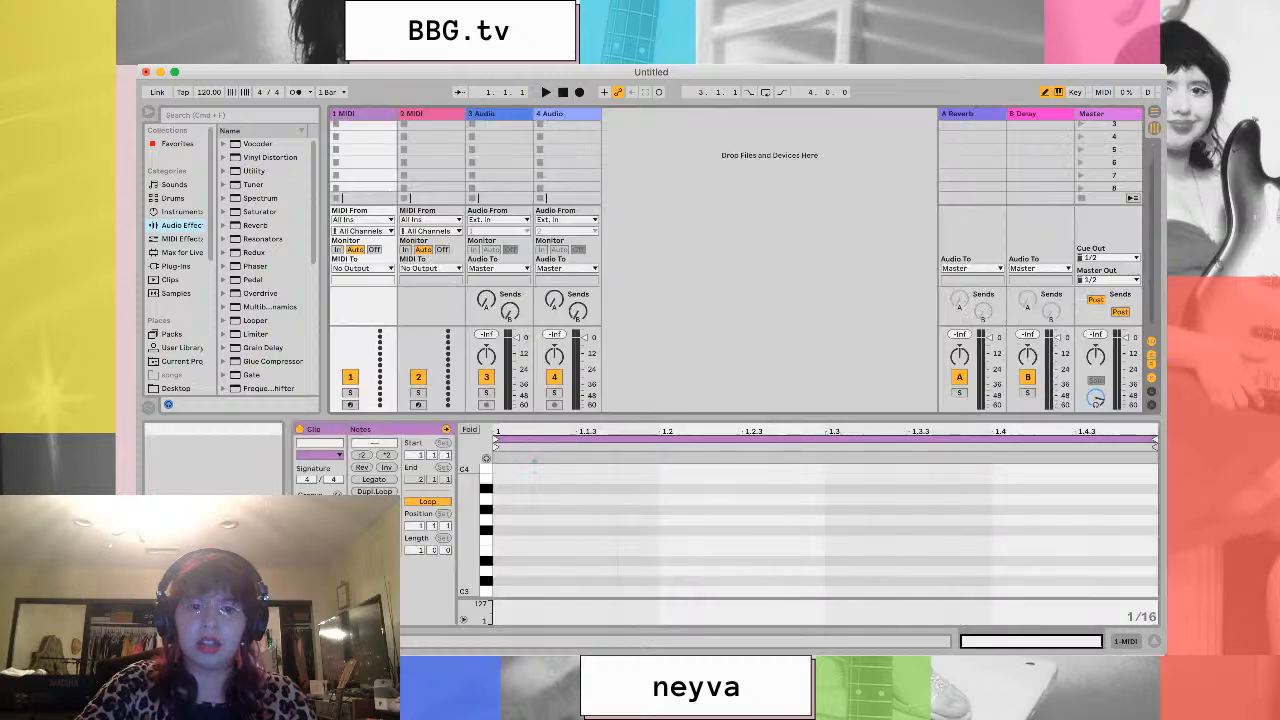
Delete the empty MIDI clip from the first slot of track 1
scroll(465, 156, up, 3)
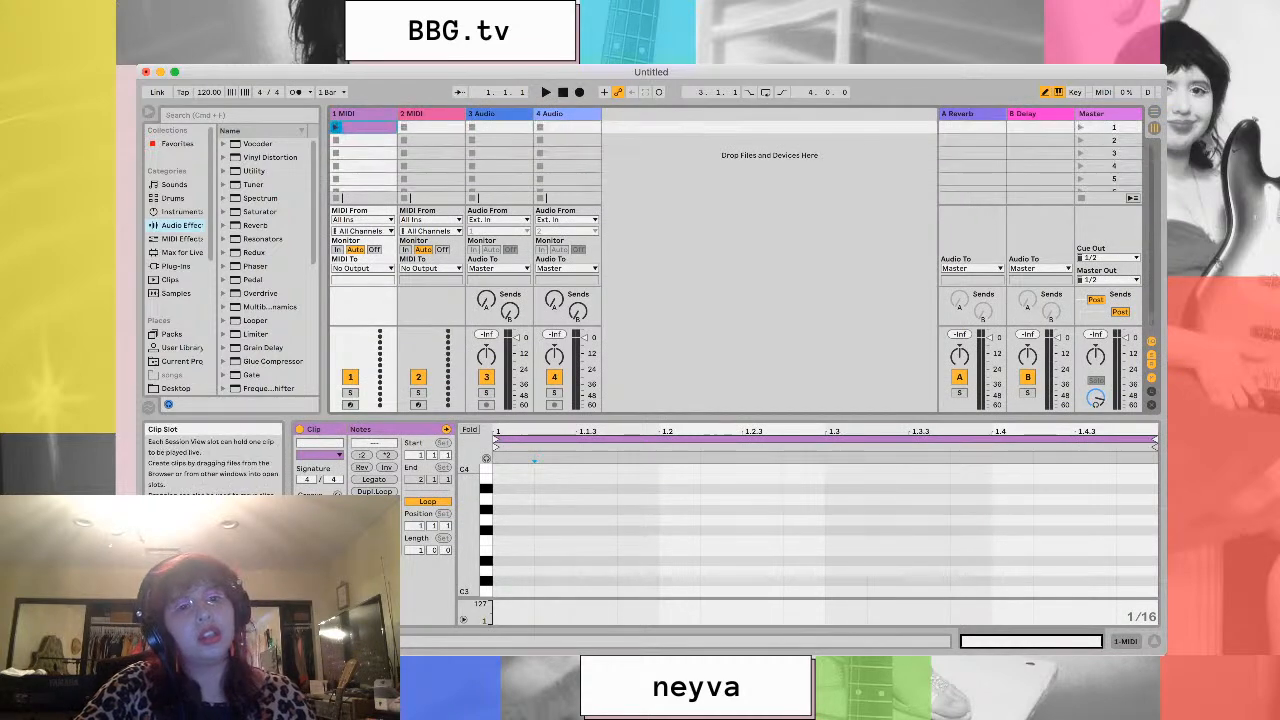
scroll(465, 156, down, 1)
scroll(465, 156, up, 1)
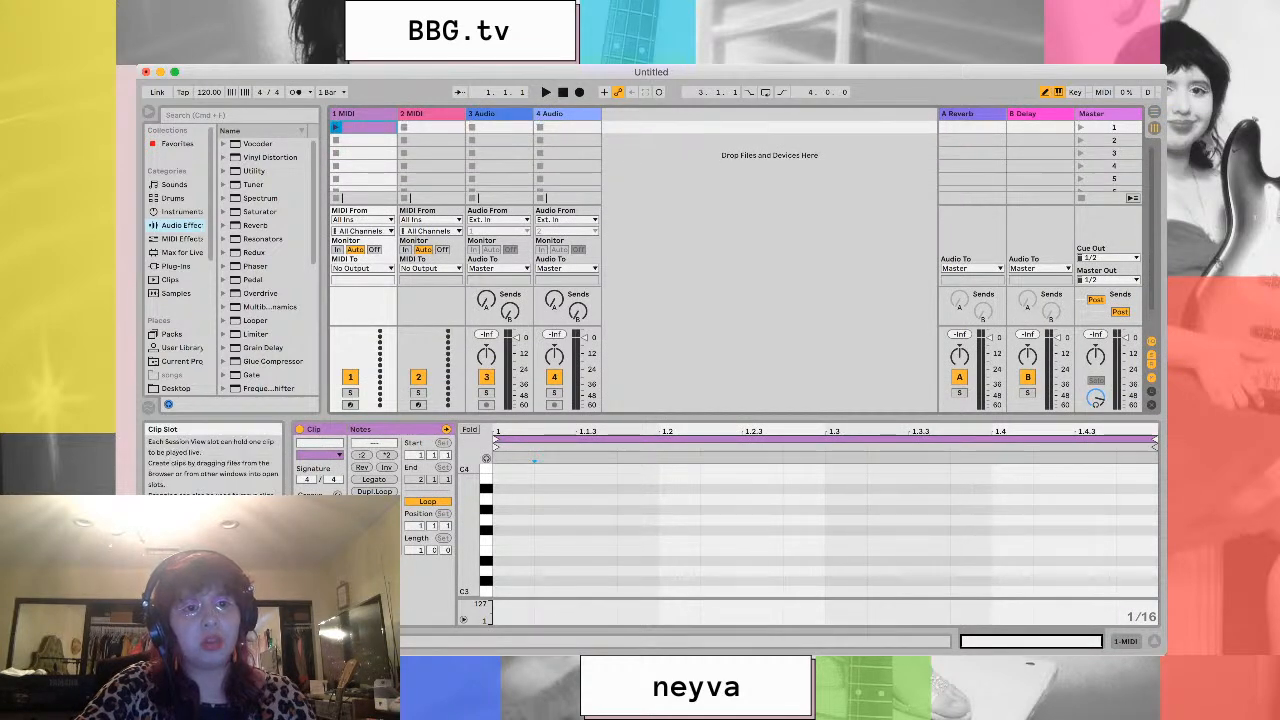
key(Delete)
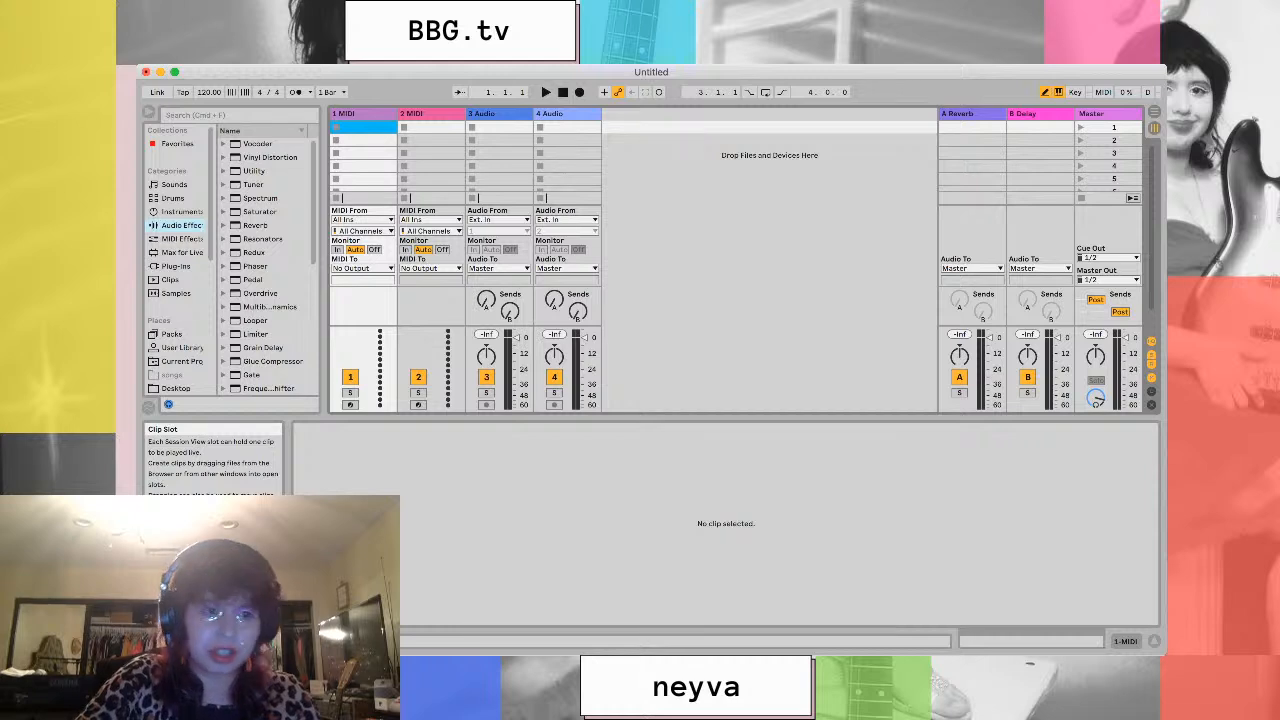
Find 808 Core Kit.adg among the drum presets, preview it and load it onto the first MIDI track
click(174, 184)
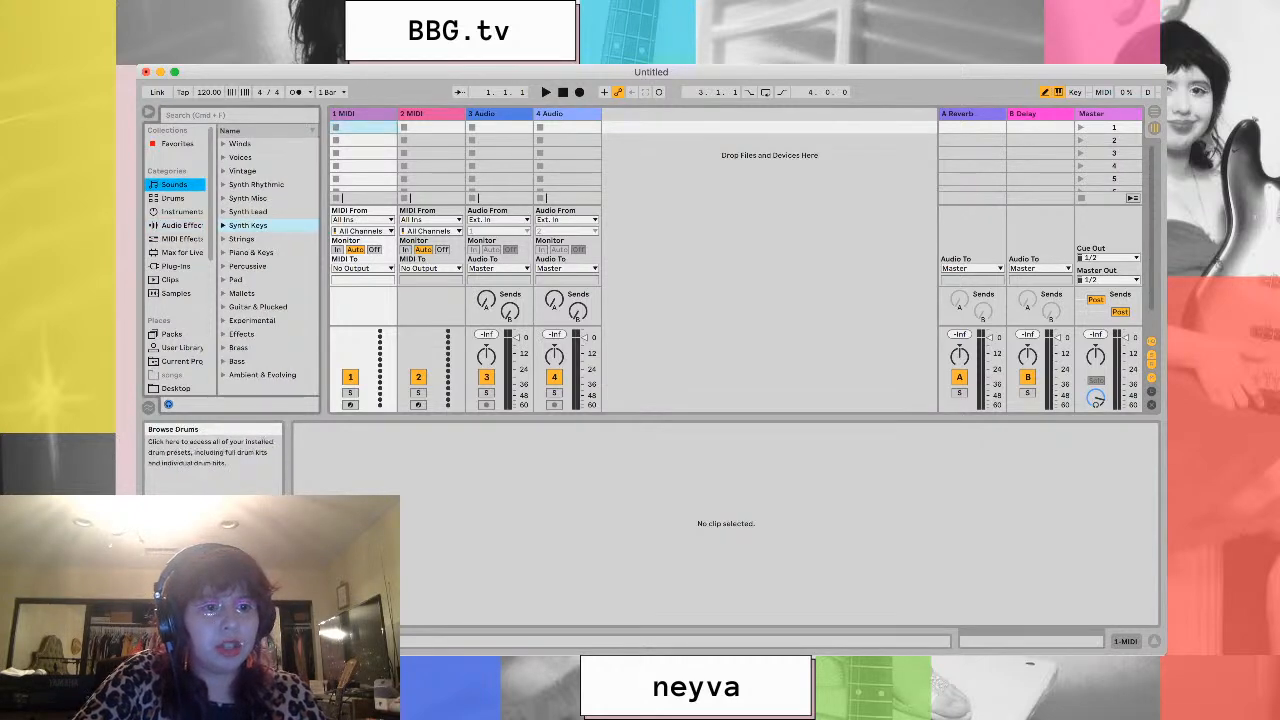
click(174, 198)
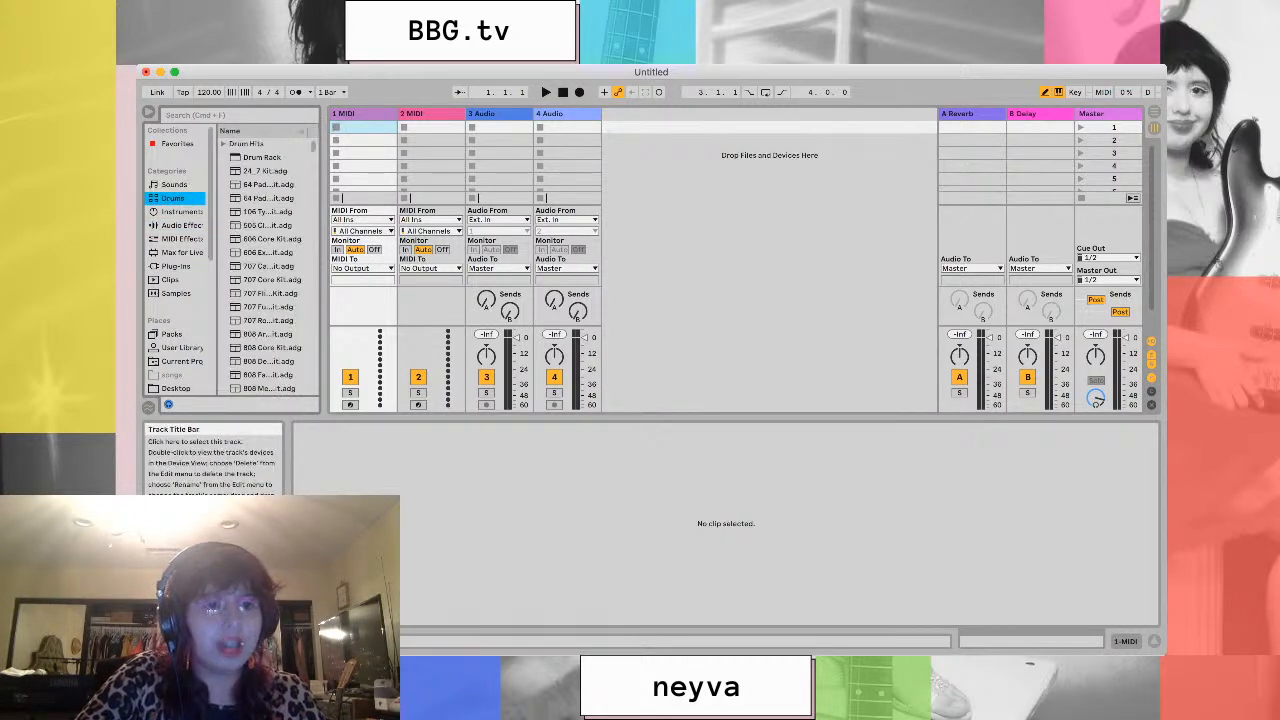
scroll(265, 260, down, 3)
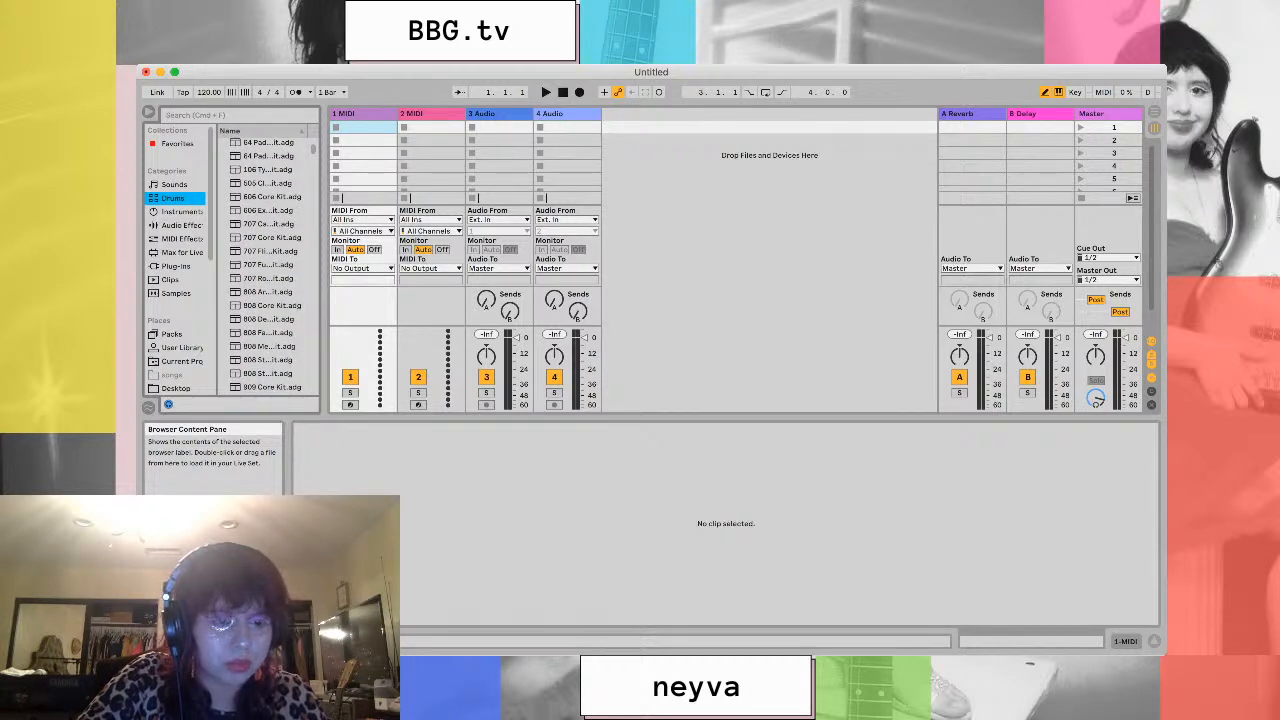
click(271, 306)
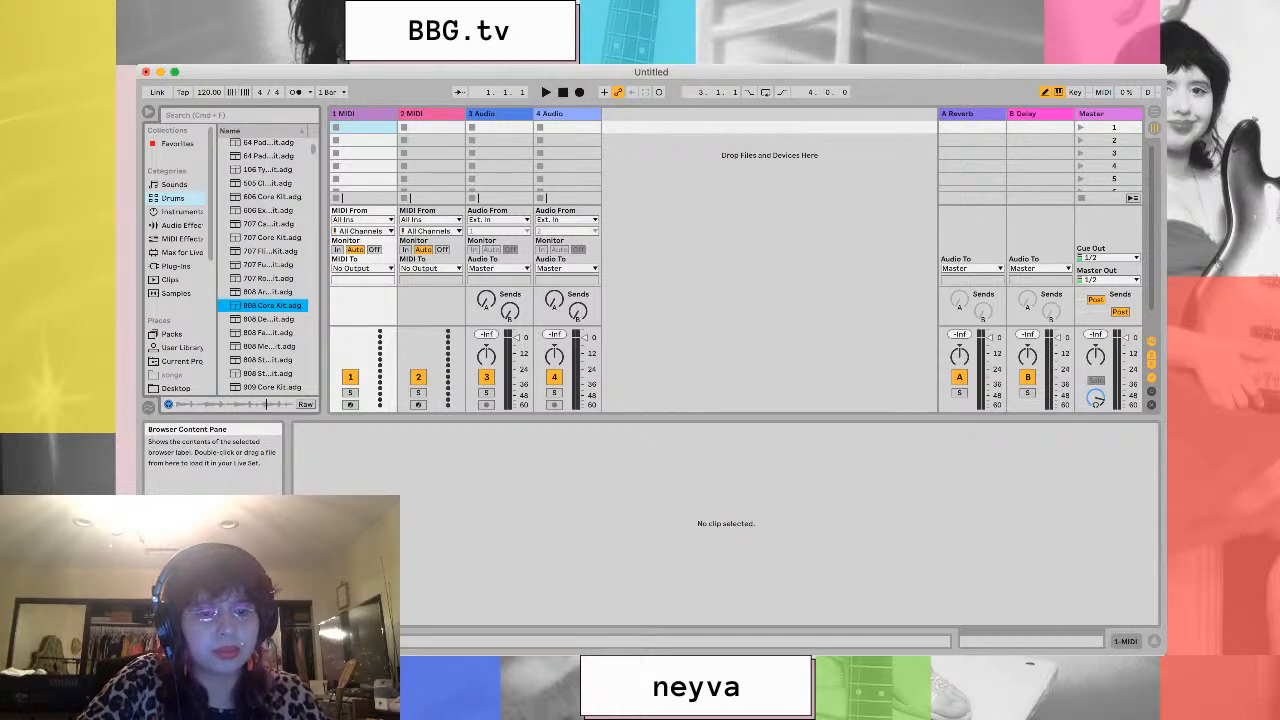
double_click(271, 306)
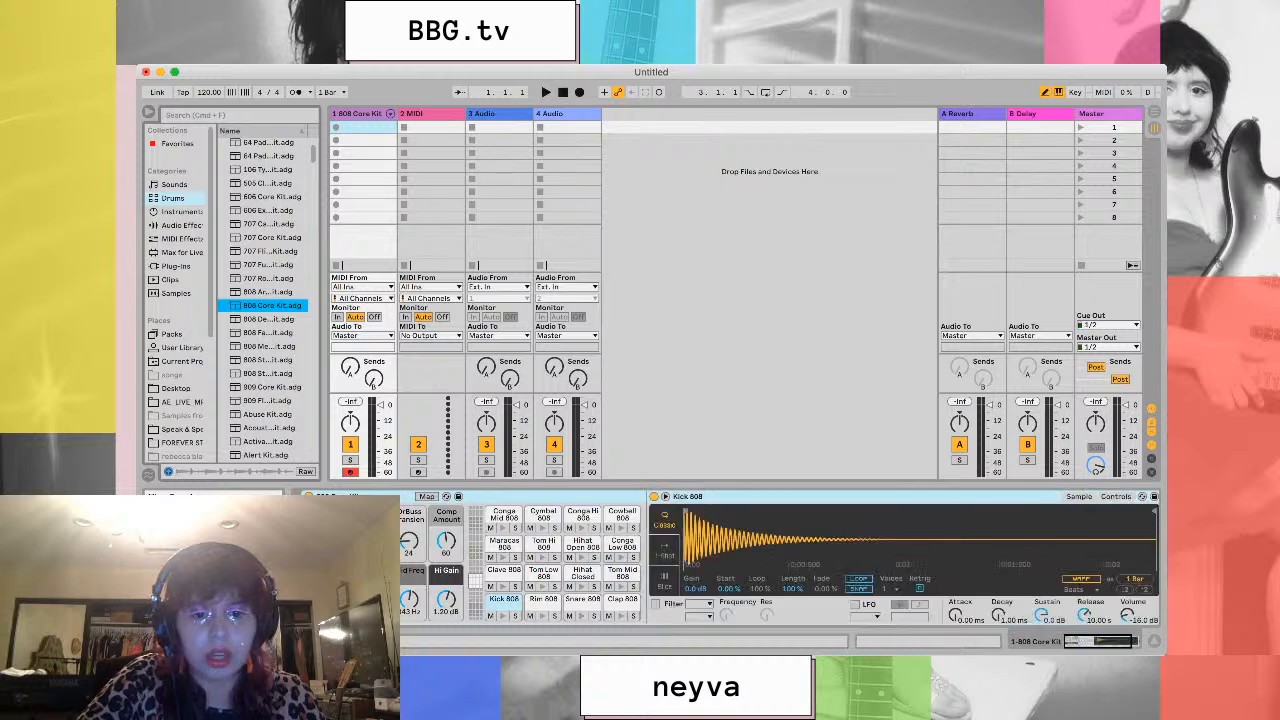
Audition the 808 kit's pads, including the congas, cowbell, hi-hats, mid tom, snare and kick
click(503, 528)
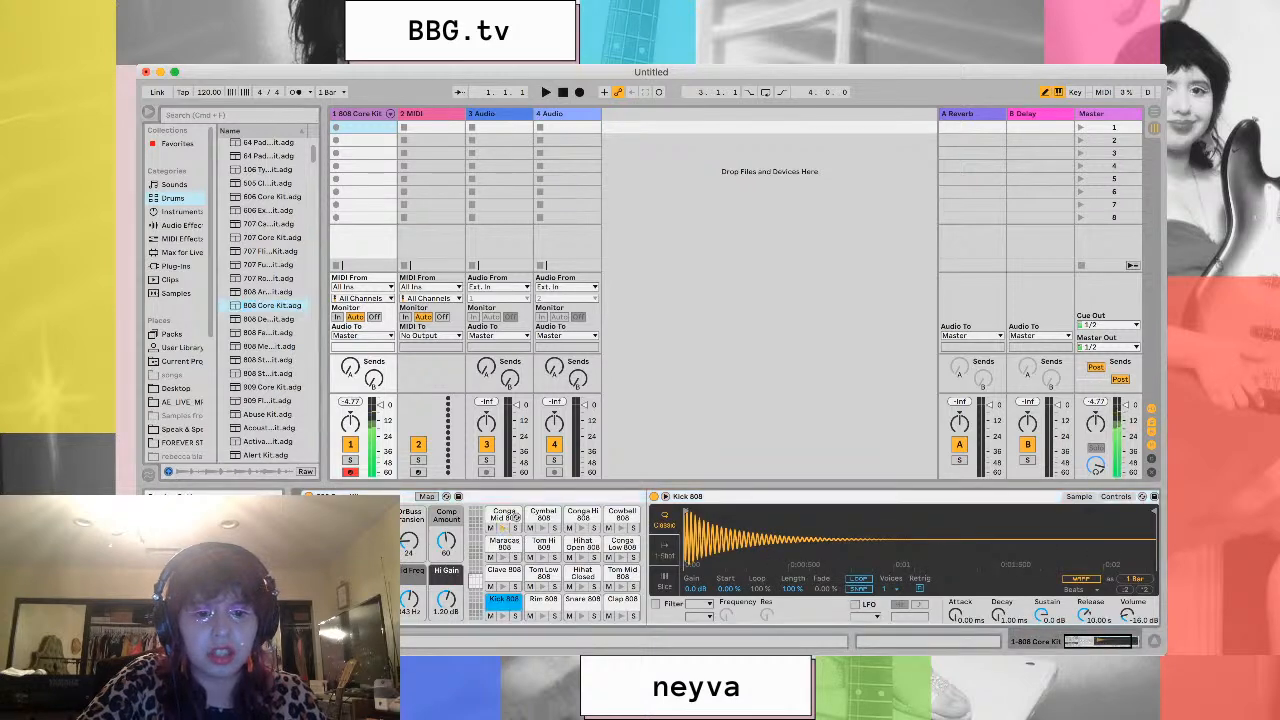
click(582, 528)
click(622, 528)
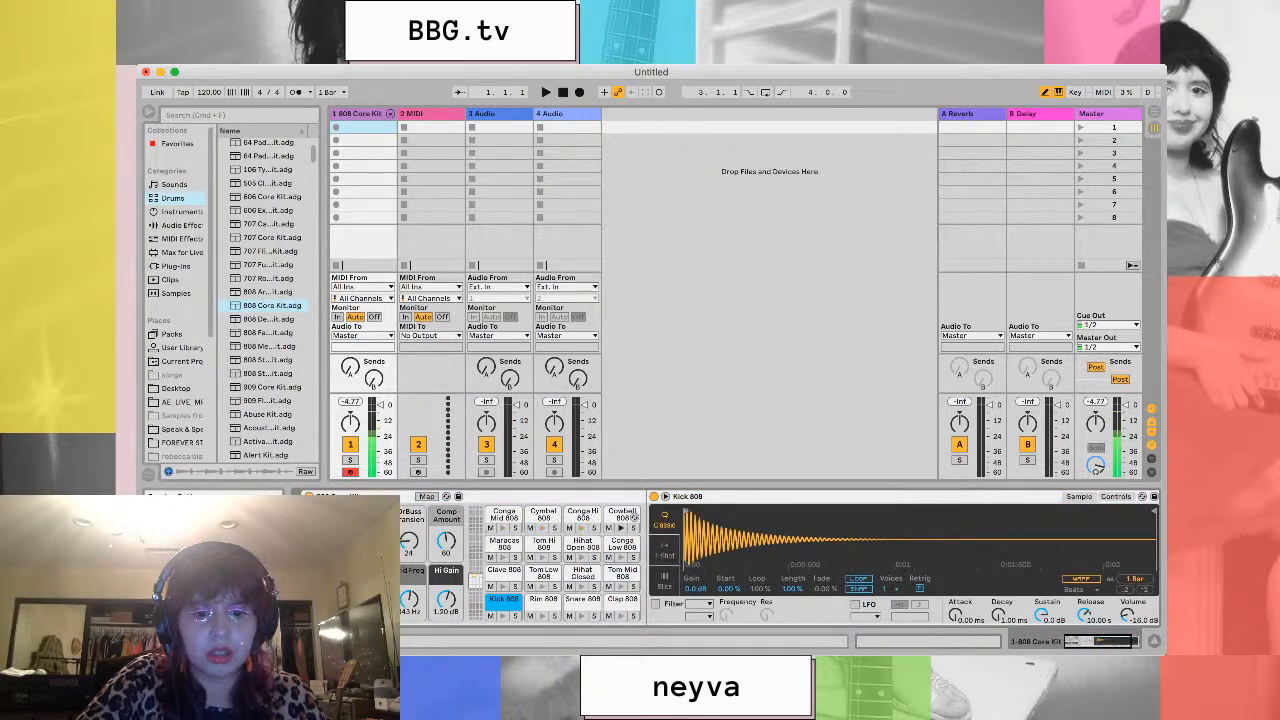
click(622, 557)
click(582, 557)
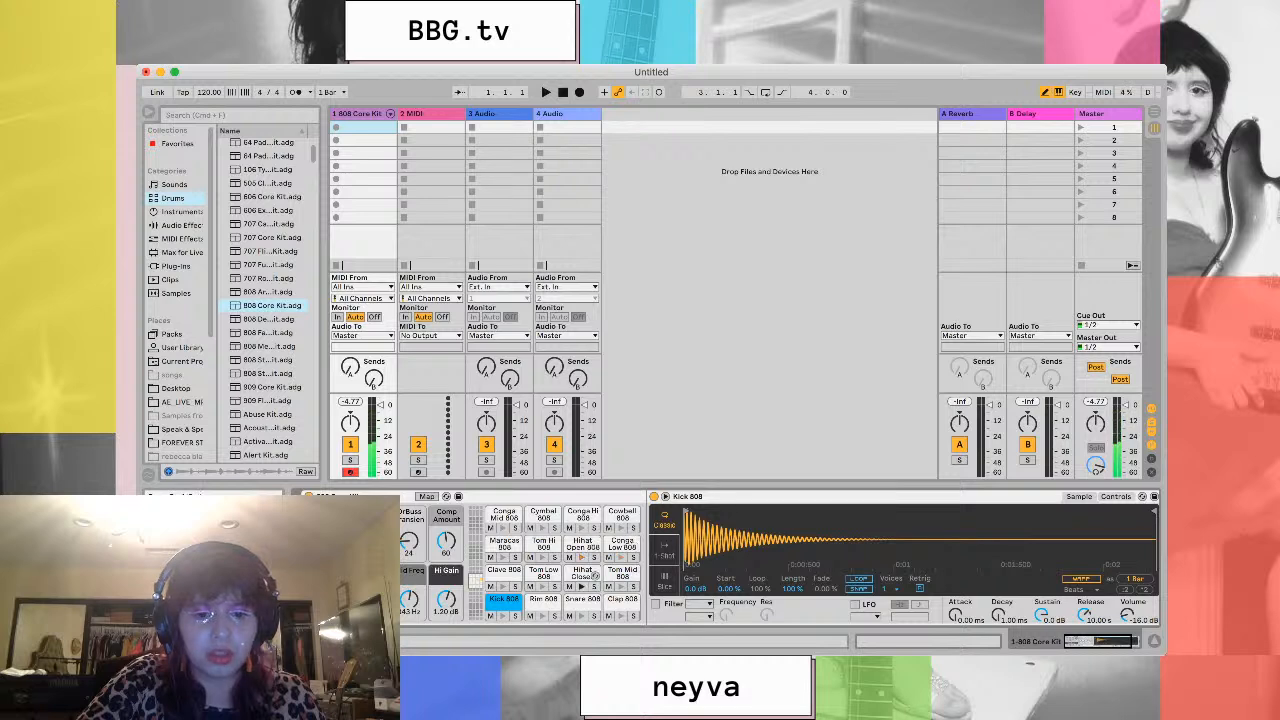
click(582, 586)
click(622, 586)
click(594, 605)
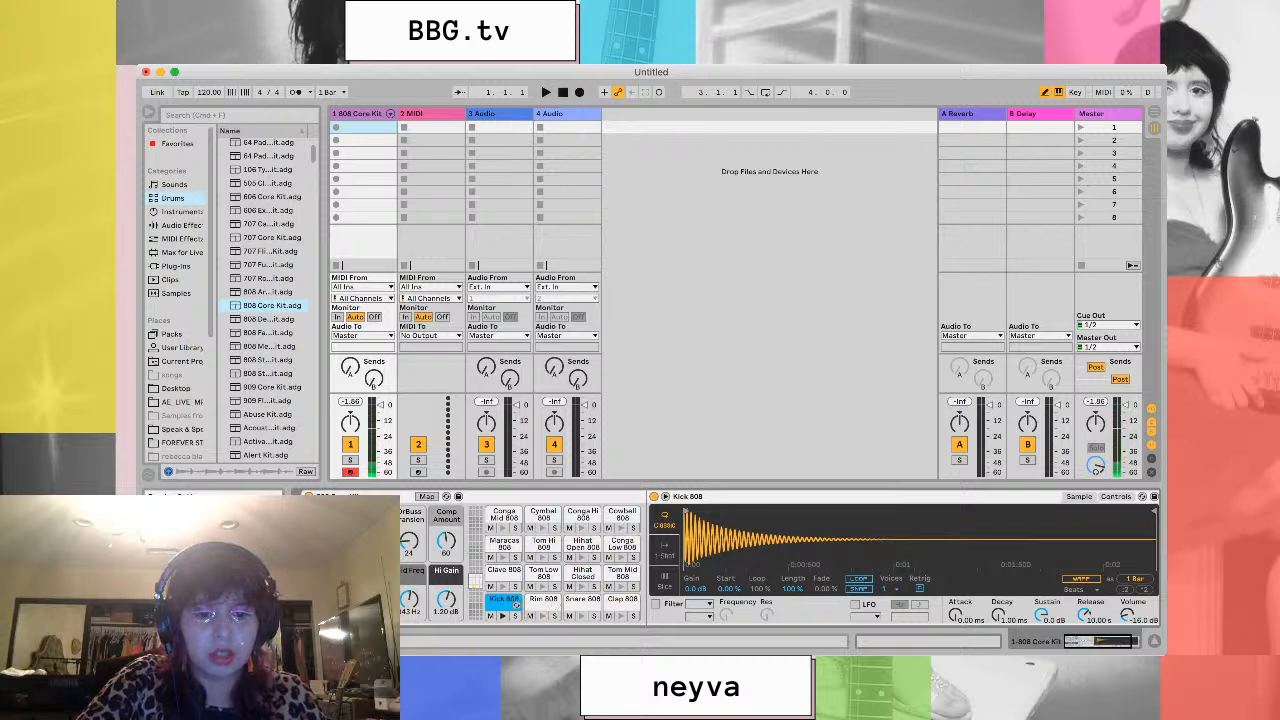
click(515, 606)
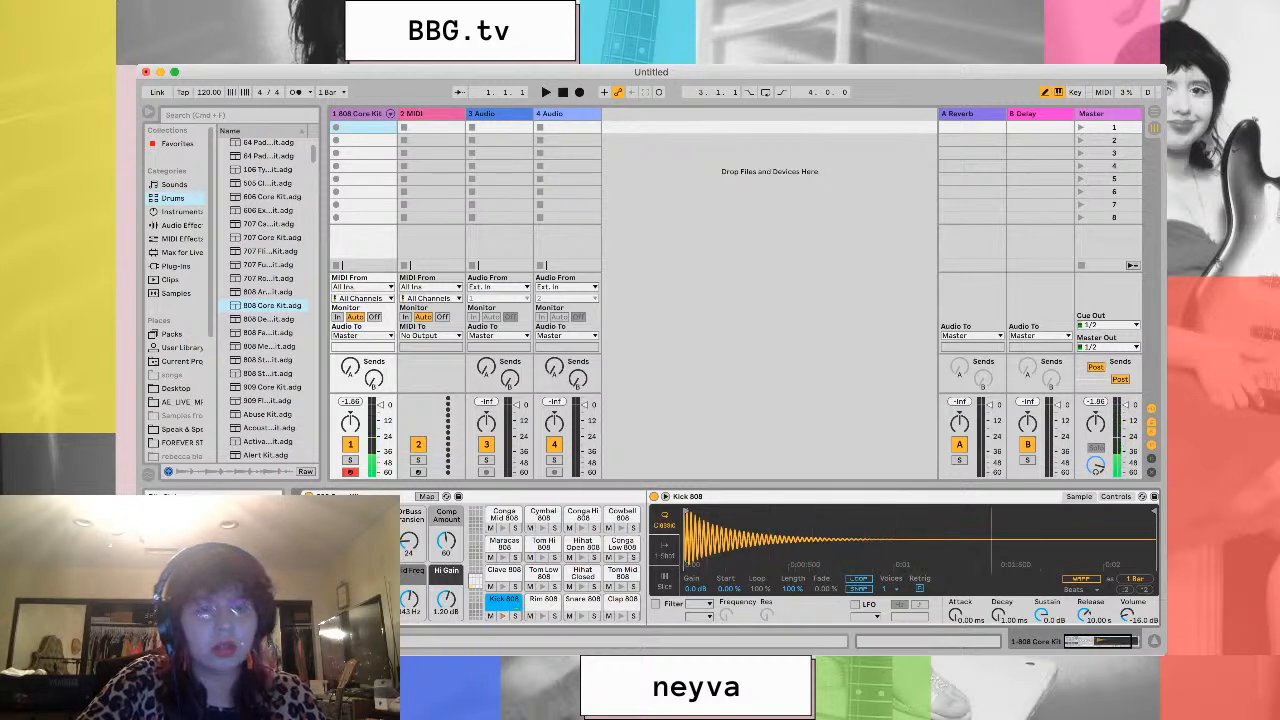
With MIDI track 2 selected, look through the browser's Sounds, MIDI Effects, Max for Live, Clips and Samples categories
click(430, 114)
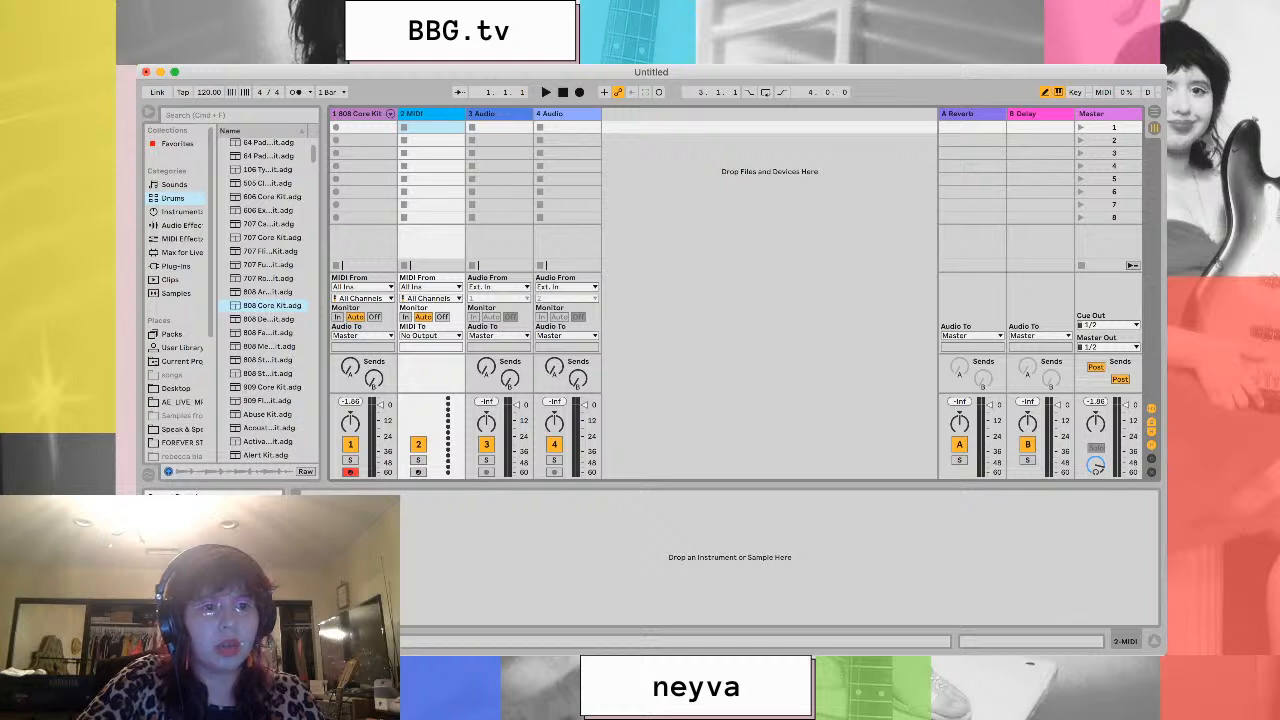
click(175, 185)
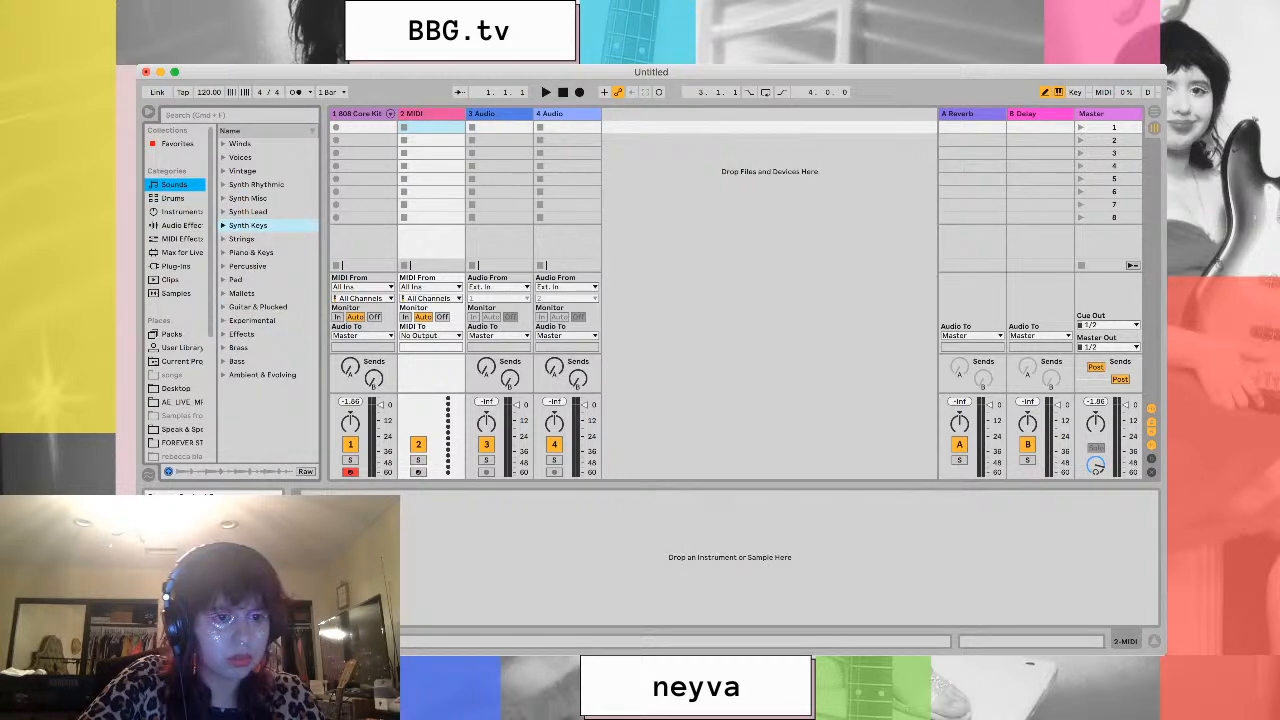
click(181, 239)
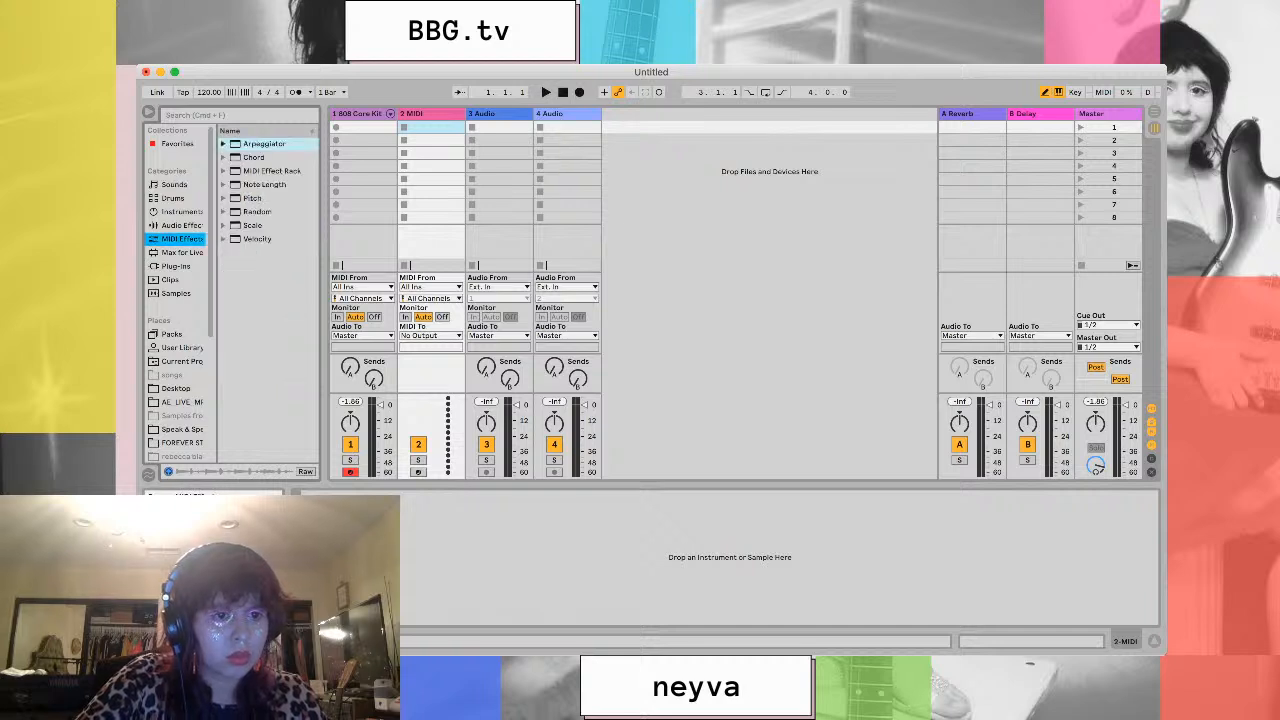
scroll(176, 290, down, 2)
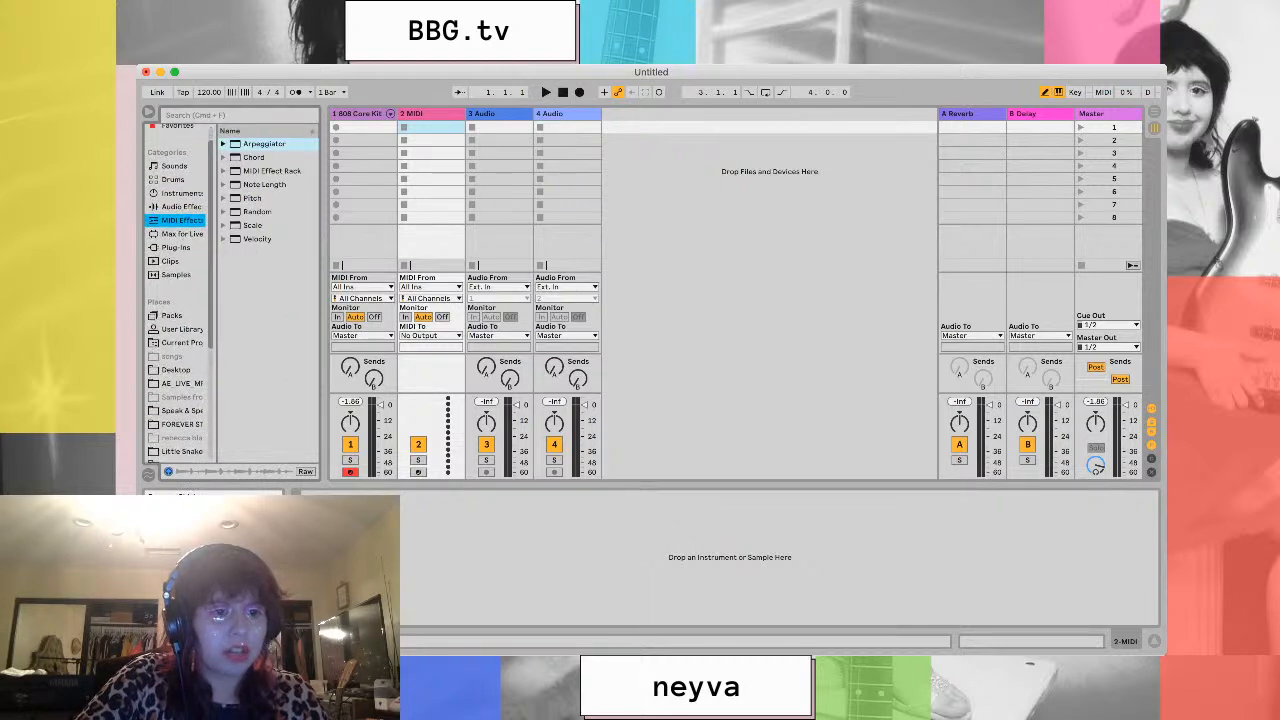
scroll(176, 290, up, 2)
click(182, 252)
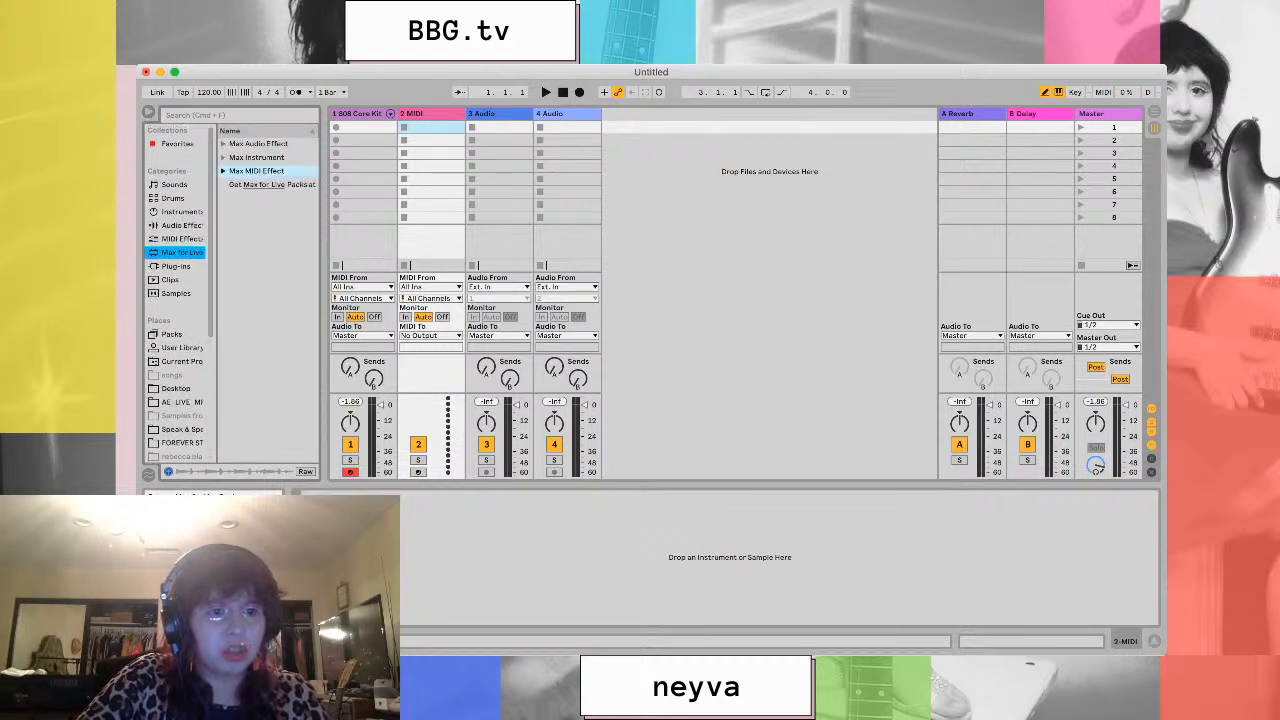
click(181, 239)
click(171, 280)
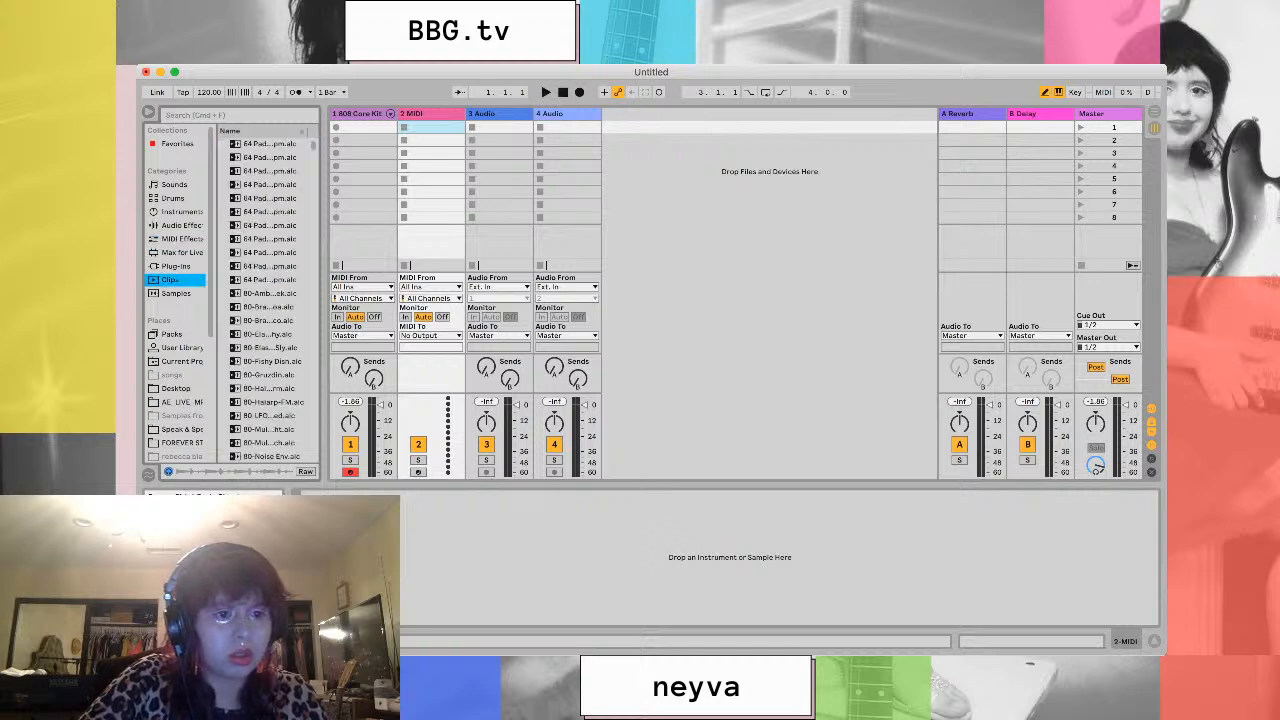
click(176, 293)
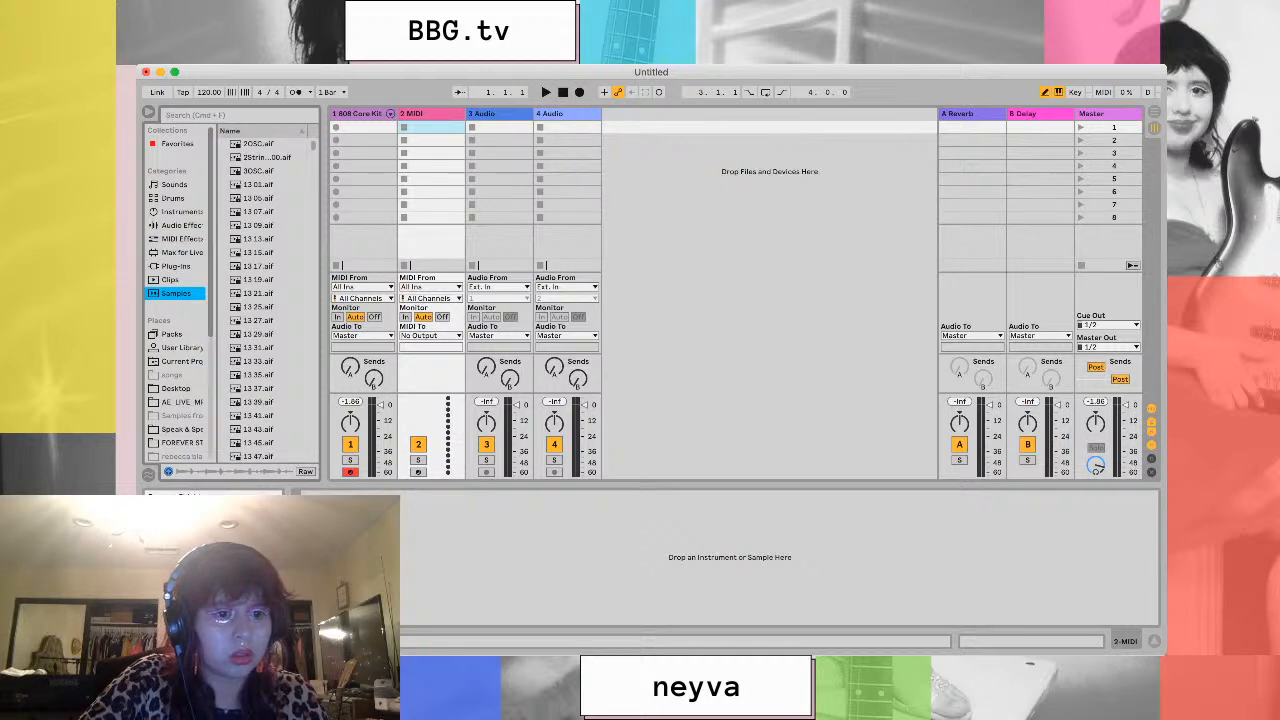
scroll(177, 300, down, 5)
scroll(177, 300, up, 5)
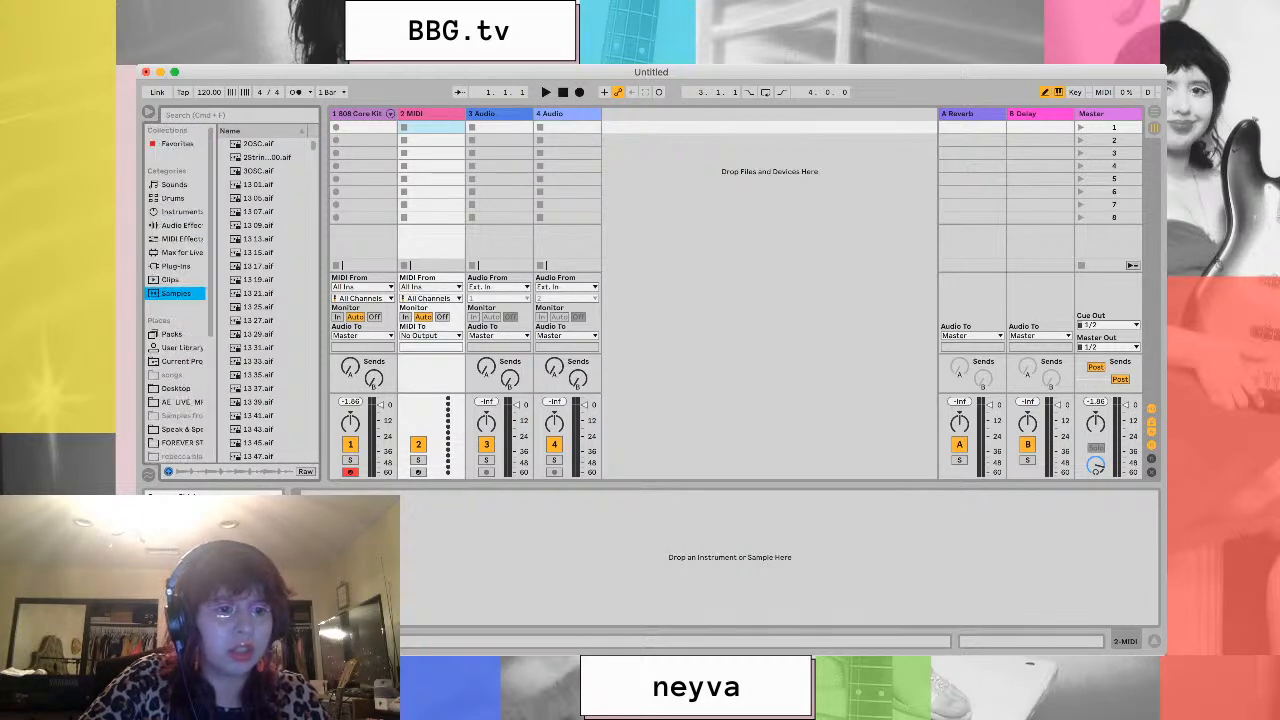
Find Wavetable among the instruments and load it onto MIDI track 2
key(Up)
key(Up)
key(Up)
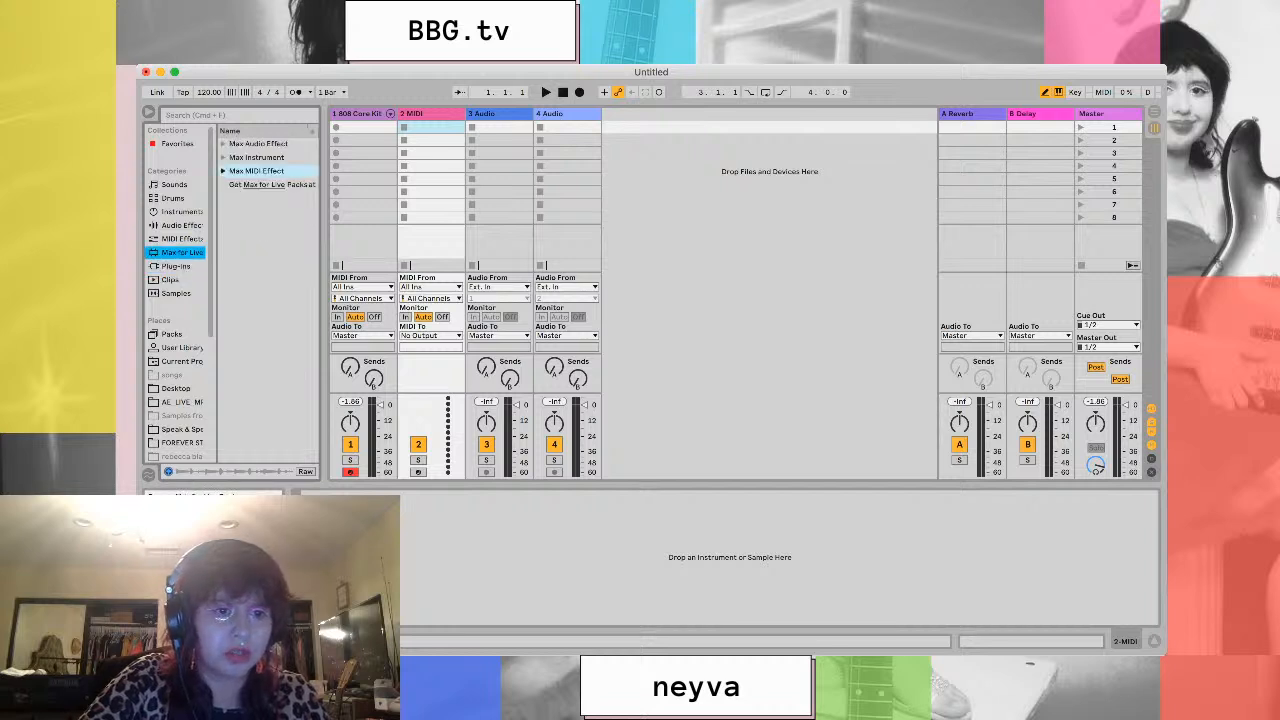
key(Up)
key(Up)
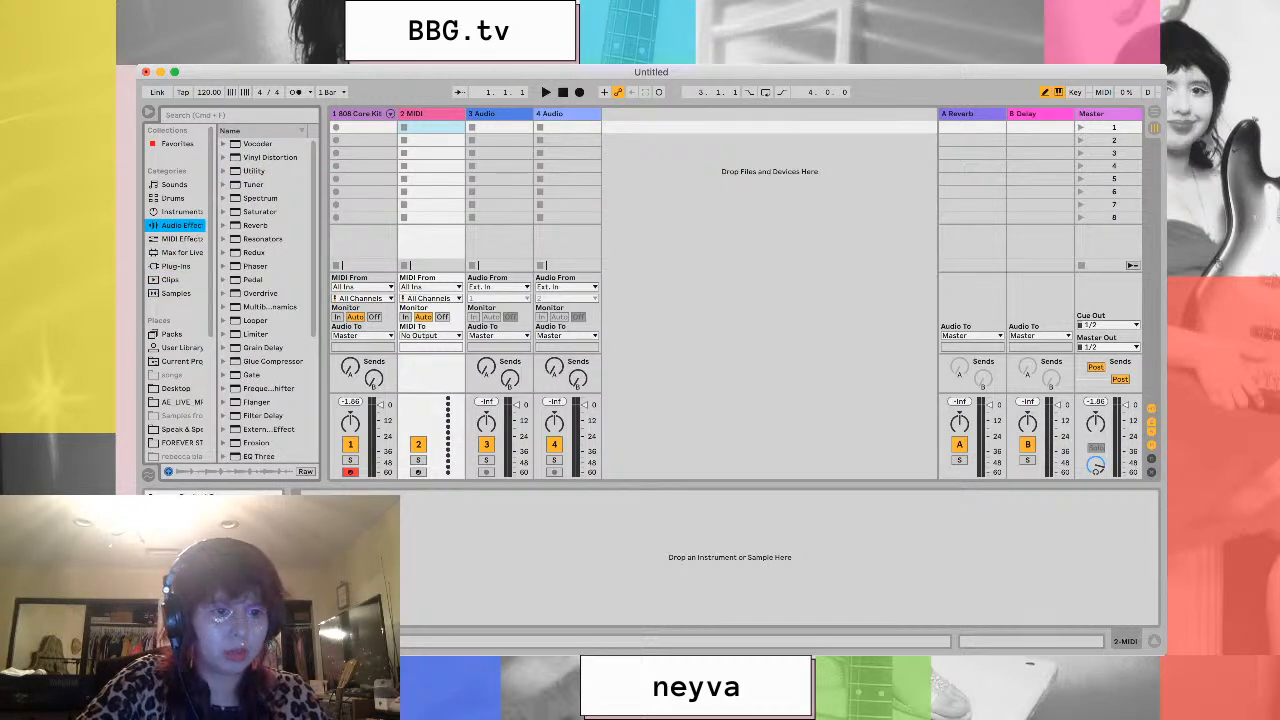
key(Up)
key(Right)
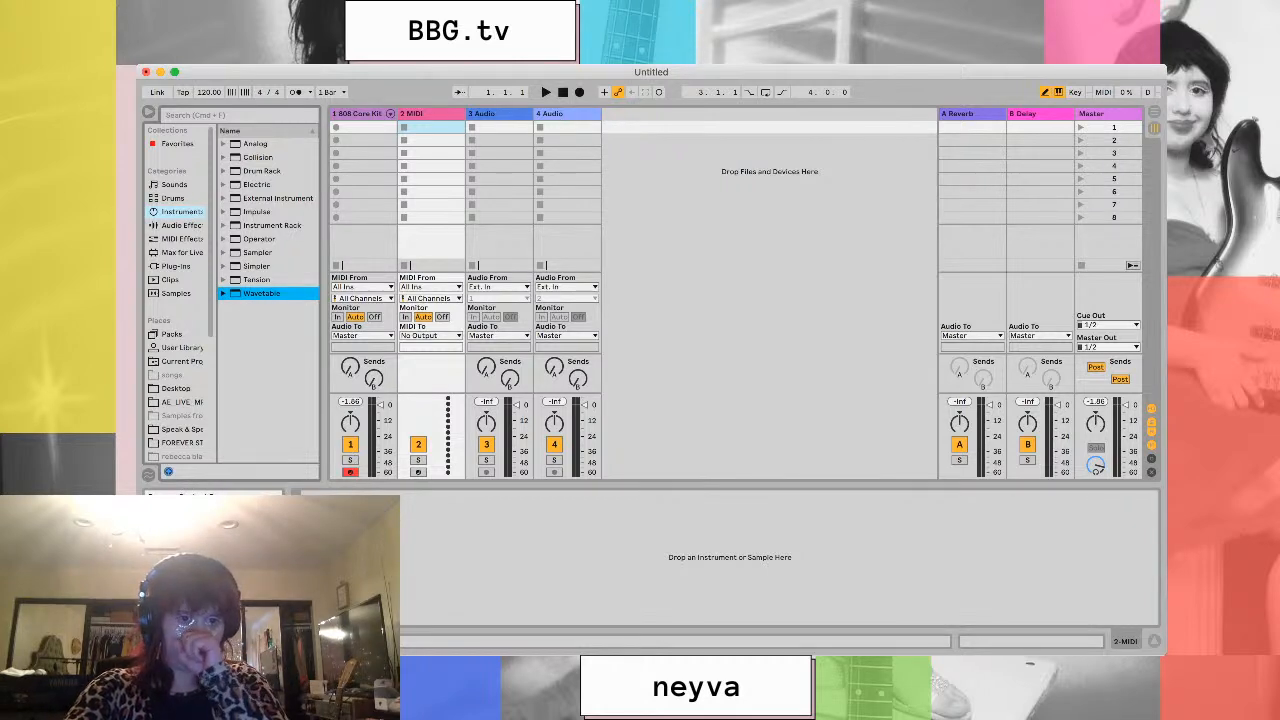
key(Return)
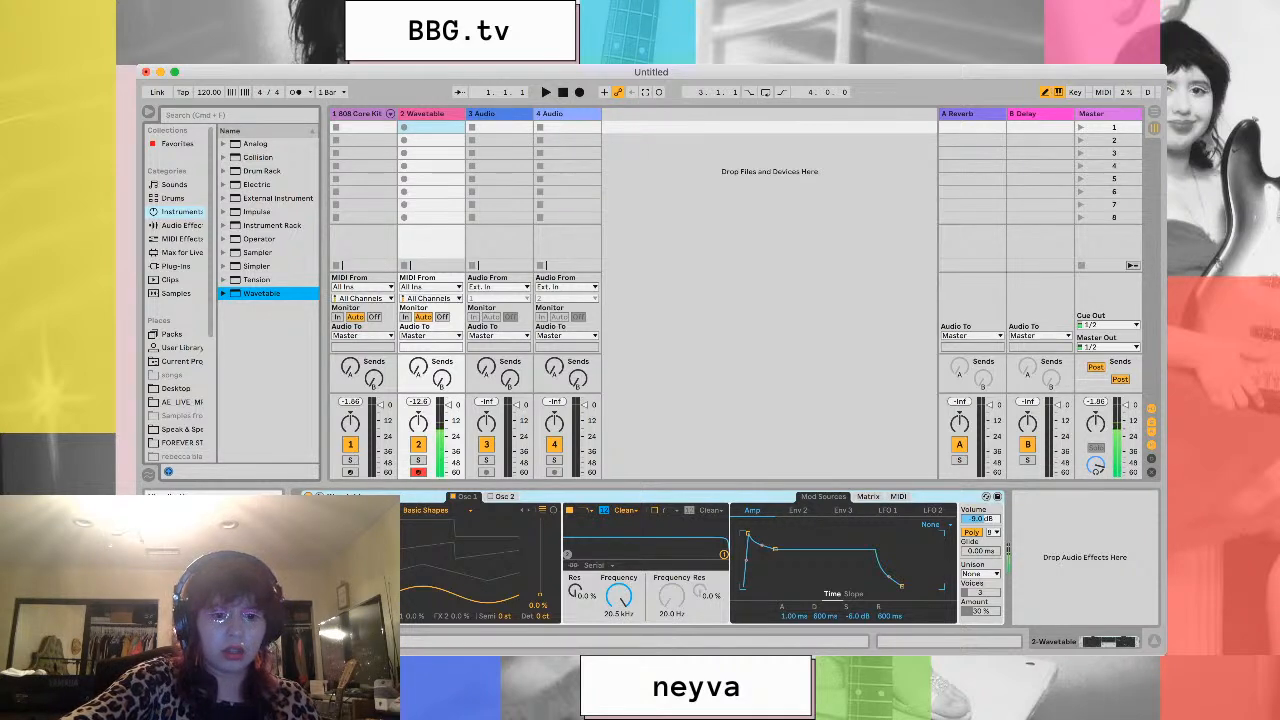
Set Wavetable's oscillator 1 position to 32% and view the Env 2 and LFO 1 modulation sources
mouse_move(540, 594)
mouse_down()
mouse_move(540, 512)
mouse_move(540, 598)
mouse_move(540, 570)
mouse_up()
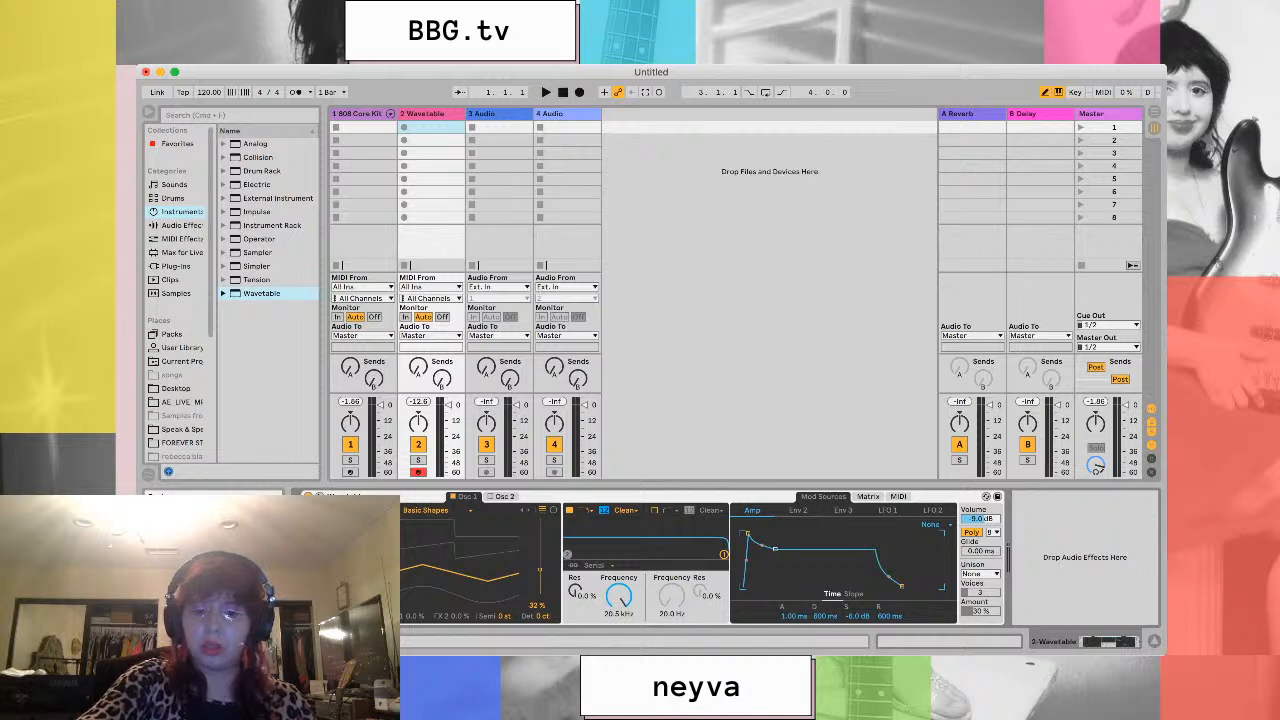
click(798, 510)
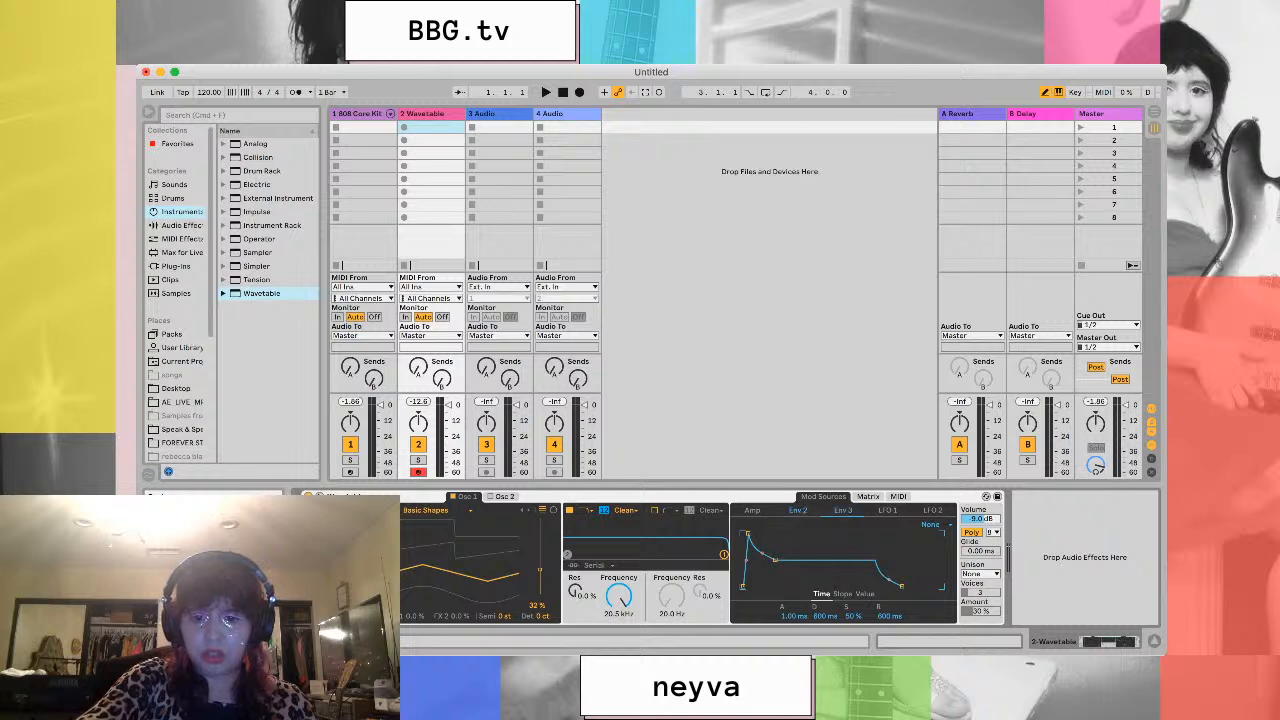
click(887, 510)
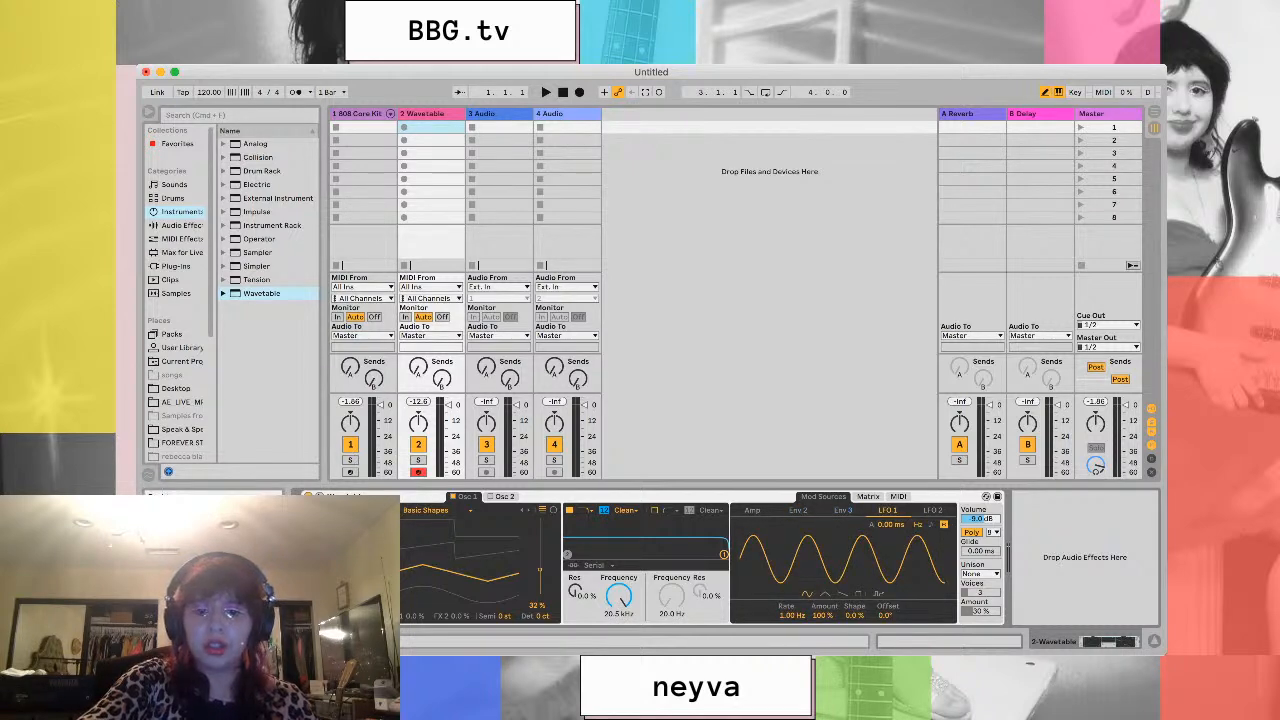
Try the triangle, saw, square and random waveforms for LFO 1 and return it to the sine
click(825, 594)
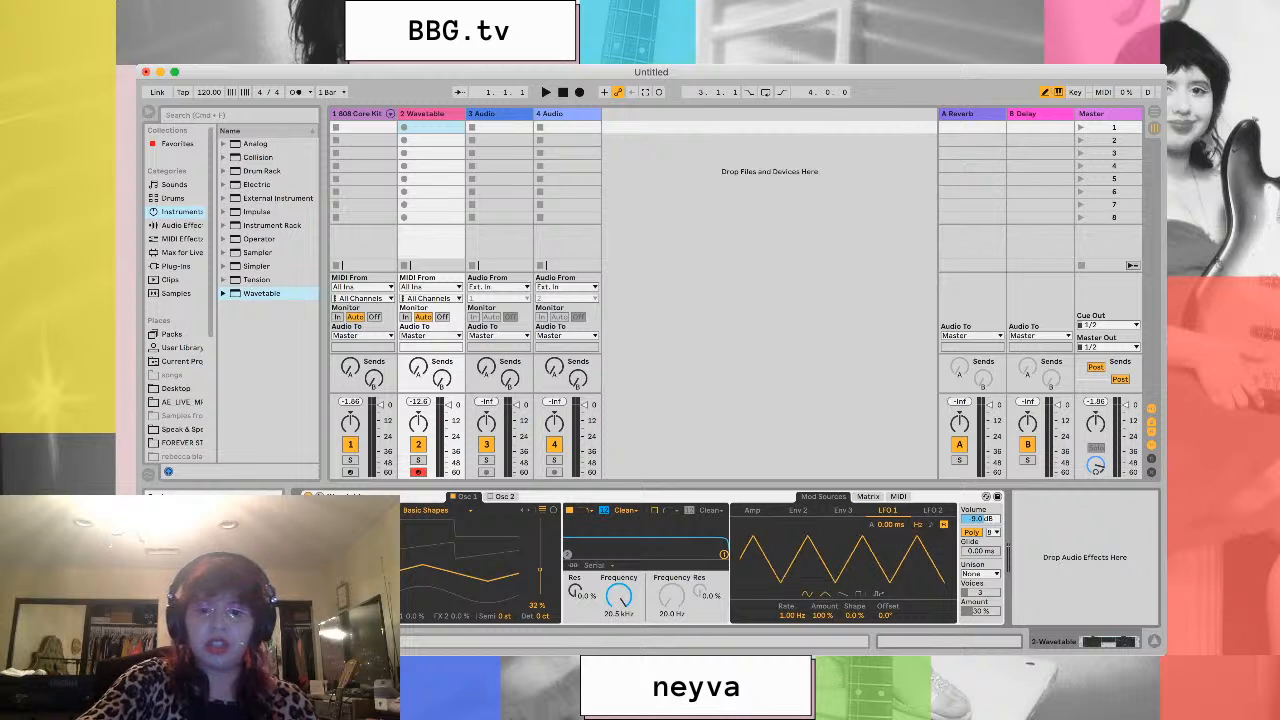
click(807, 594)
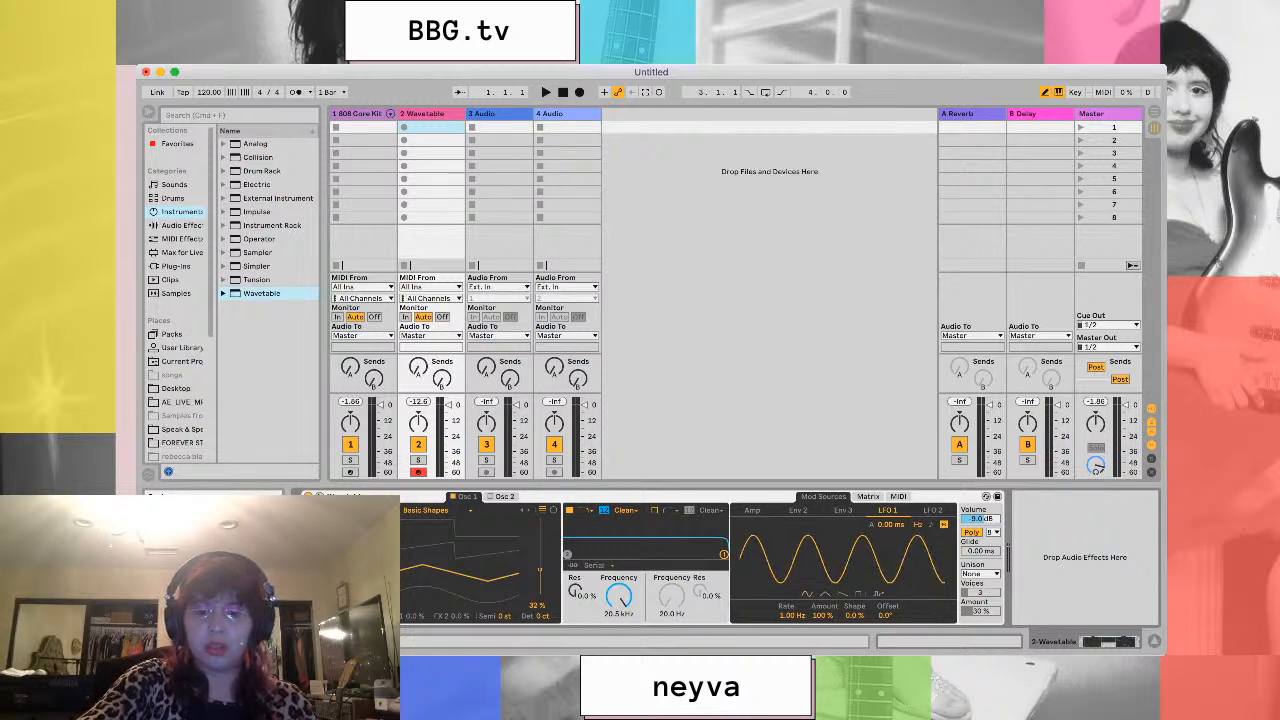
click(824, 594)
click(843, 594)
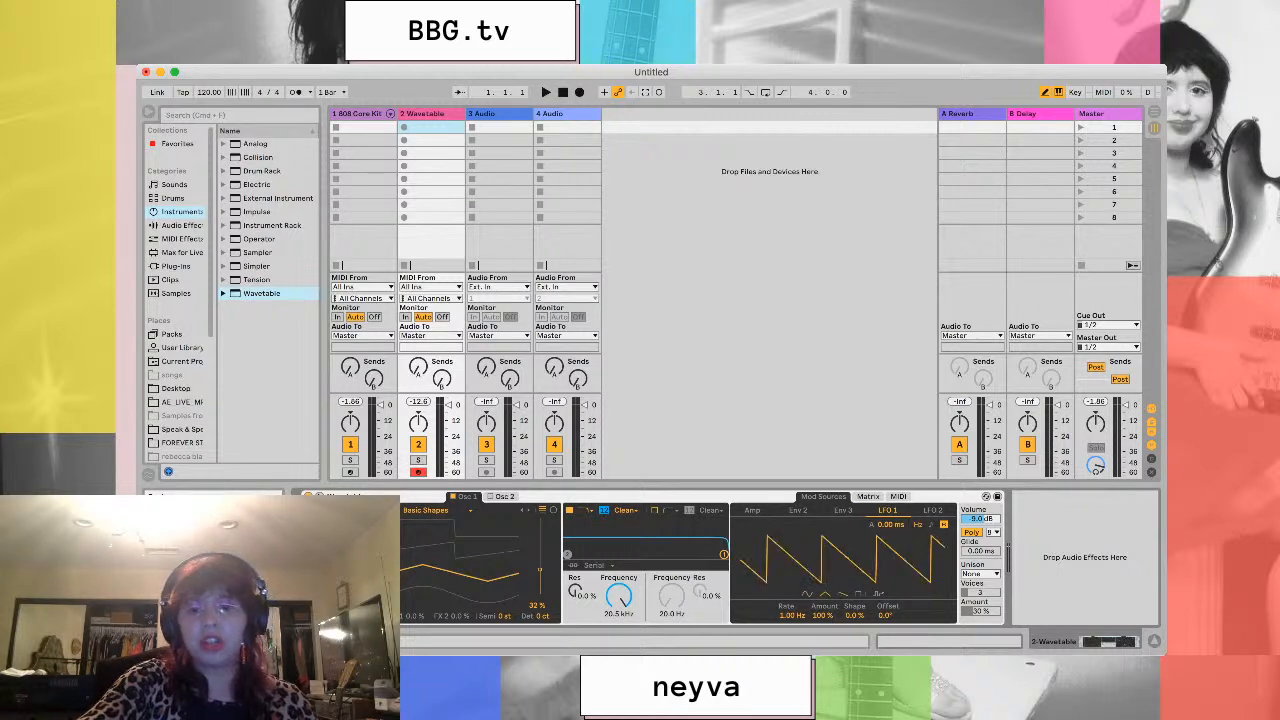
click(860, 594)
click(878, 594)
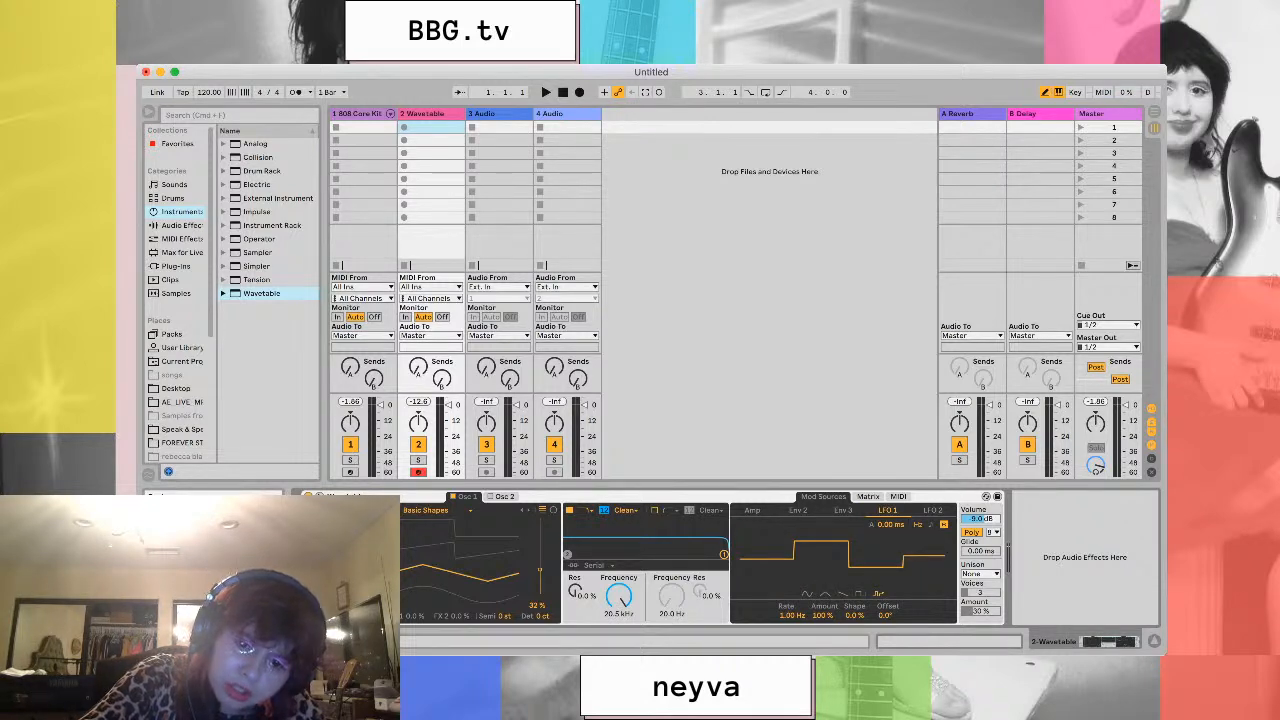
click(807, 594)
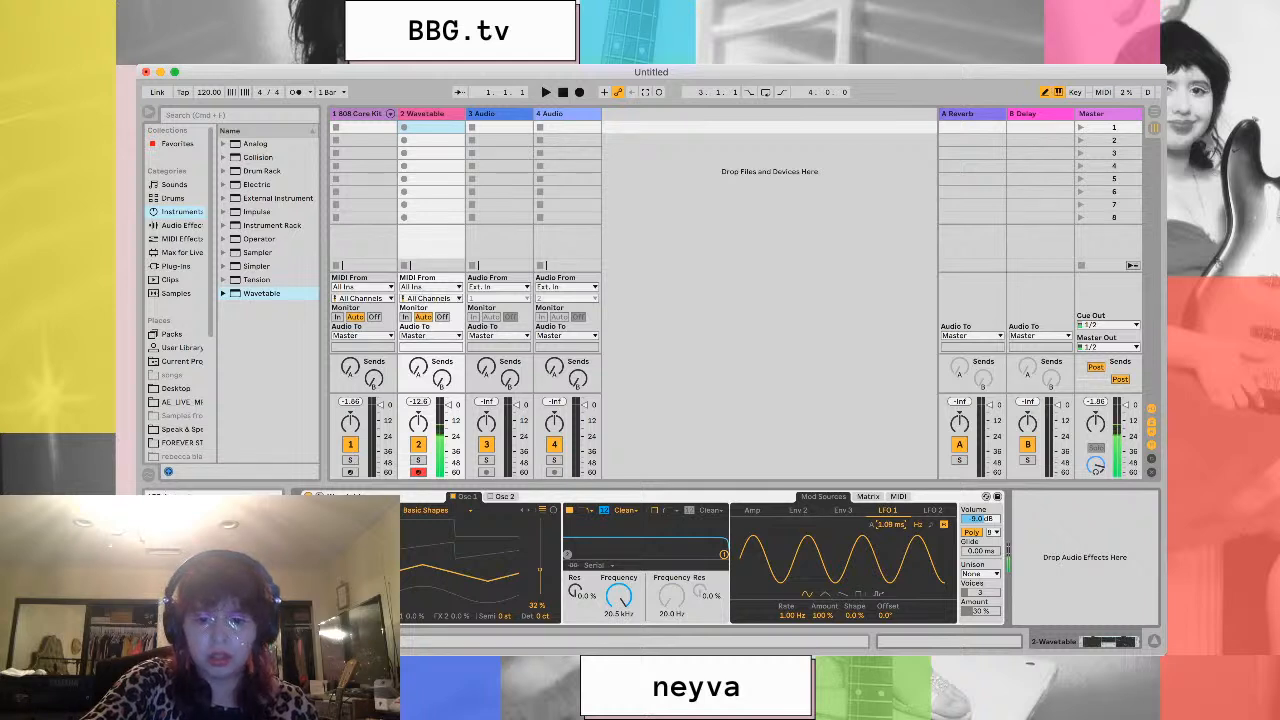
Set LFO 1 to a 1.09 ms attack, 30 Hz rate and 4.7% shape, trying the triangle waveform and settling on the random one
drag(890, 524, 890, 518)
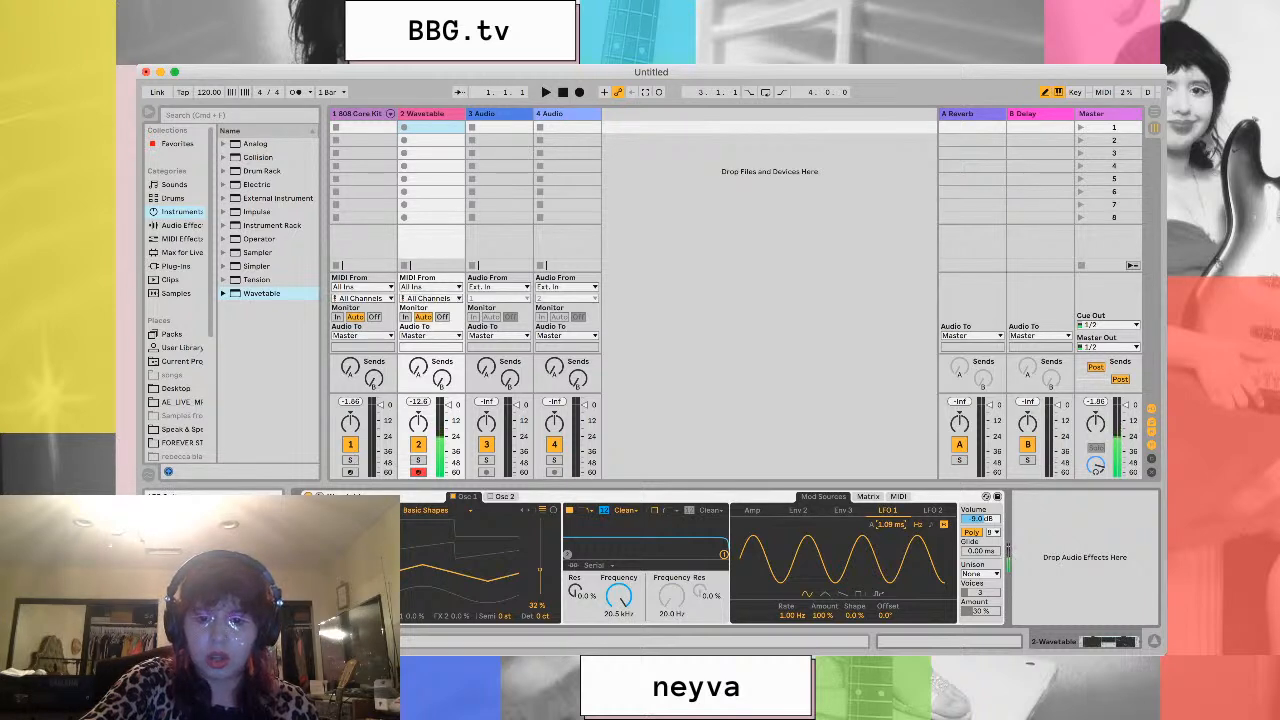
drag(792, 615, 792, 585)
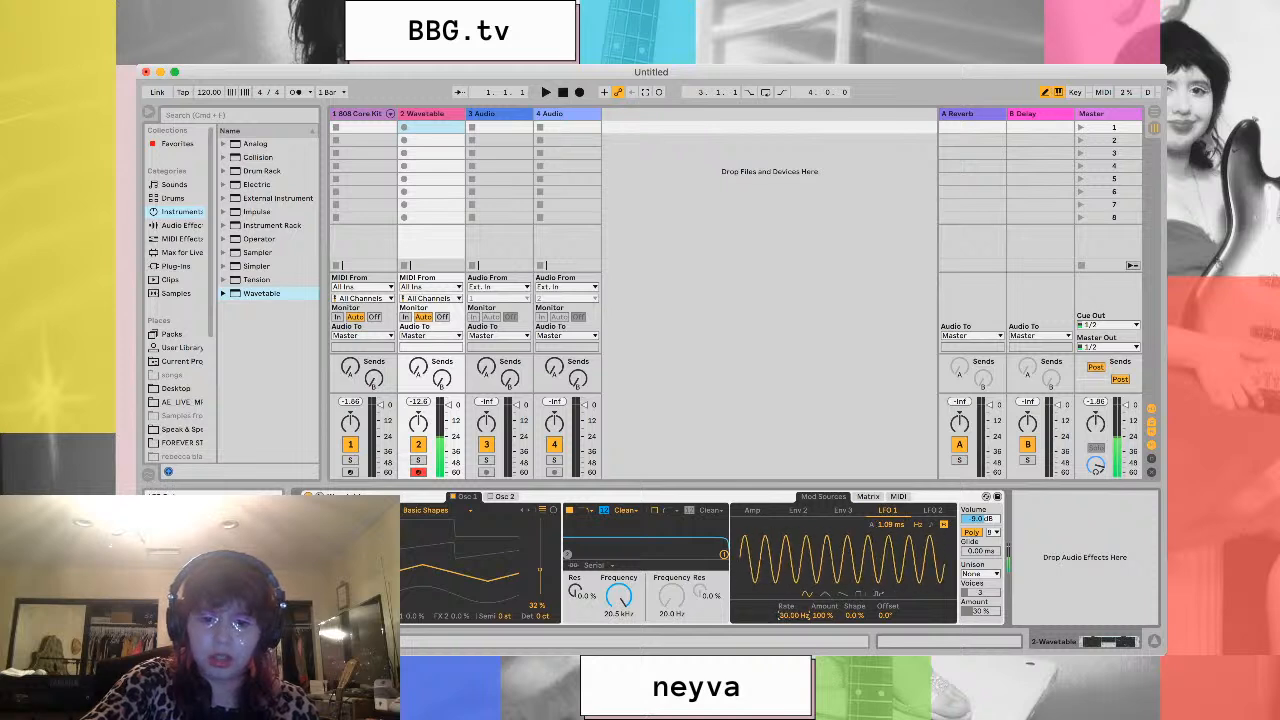
drag(855, 615, 855, 642)
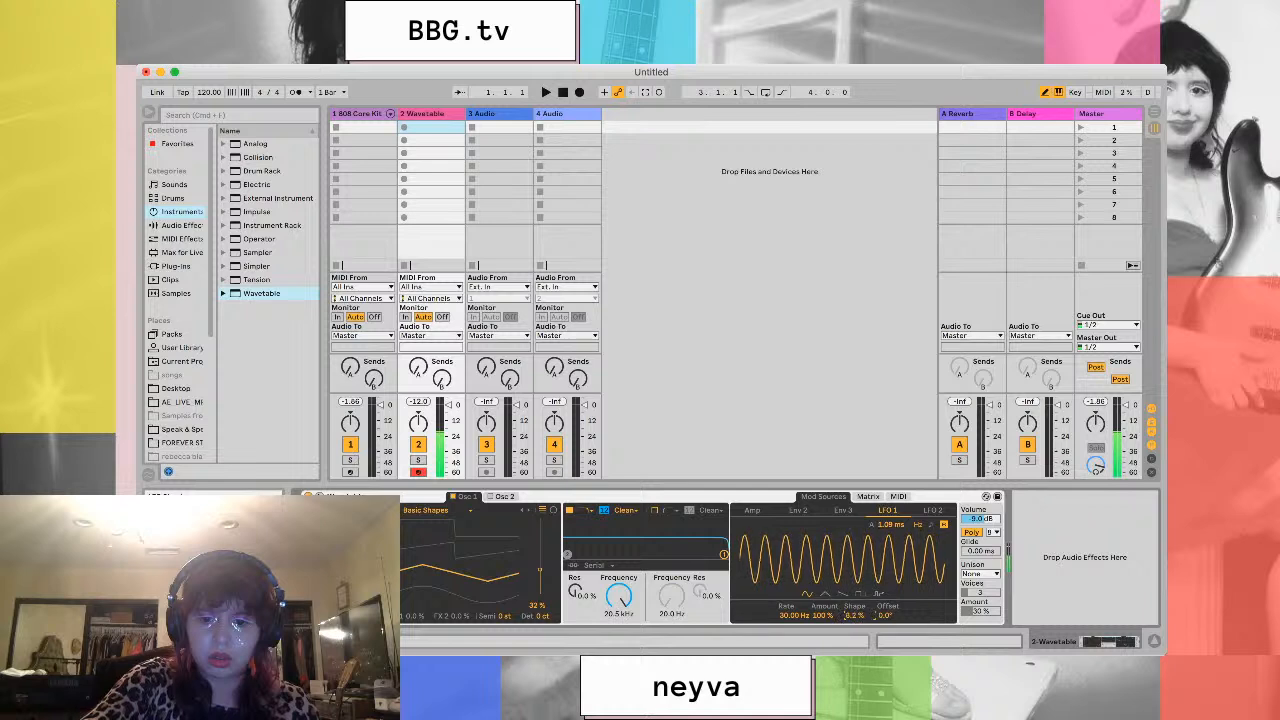
click(825, 594)
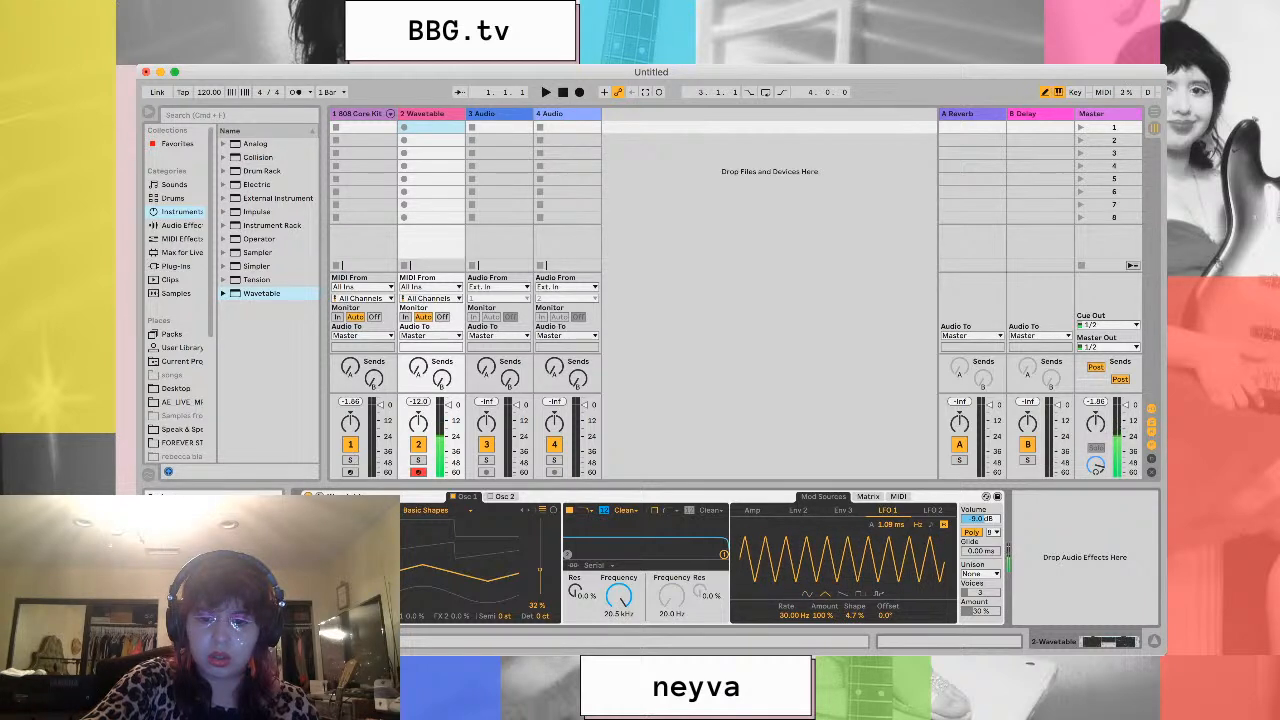
click(878, 594)
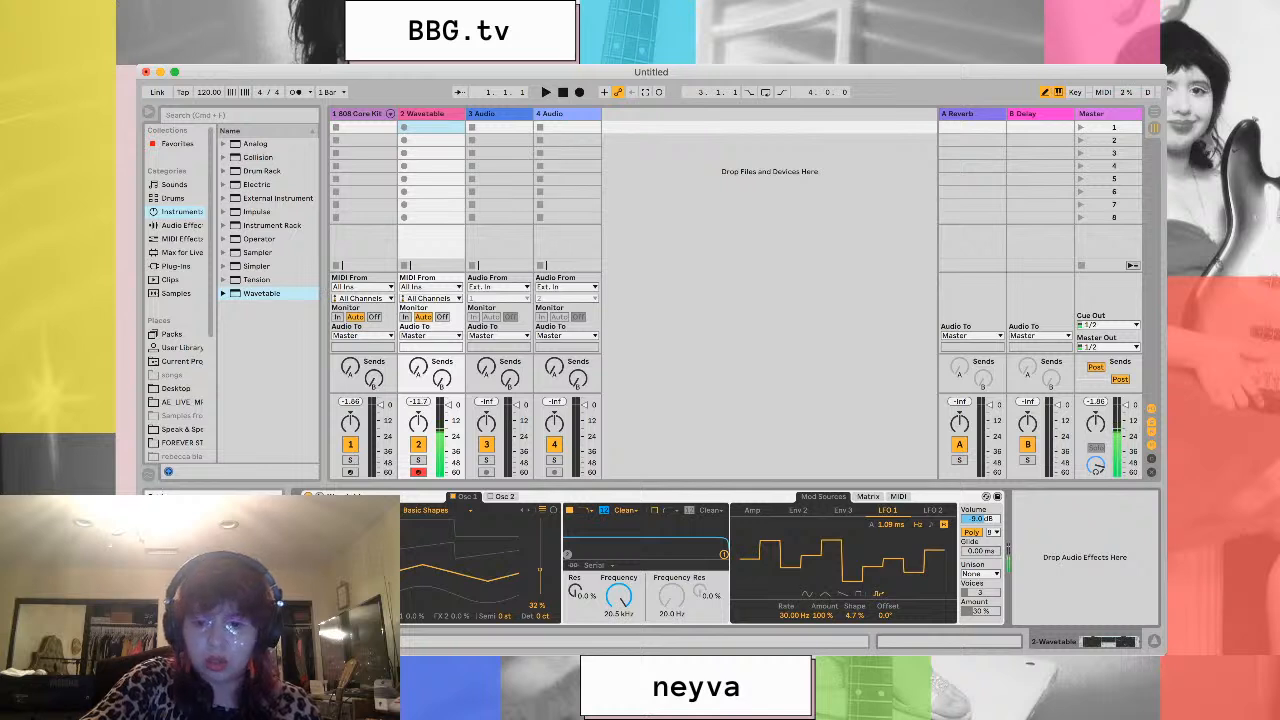
Show LFO 2 and raise Wavetable's glide time, viewing the MIDI and Matrix modulation tables before returning to the modulation sources
click(932, 510)
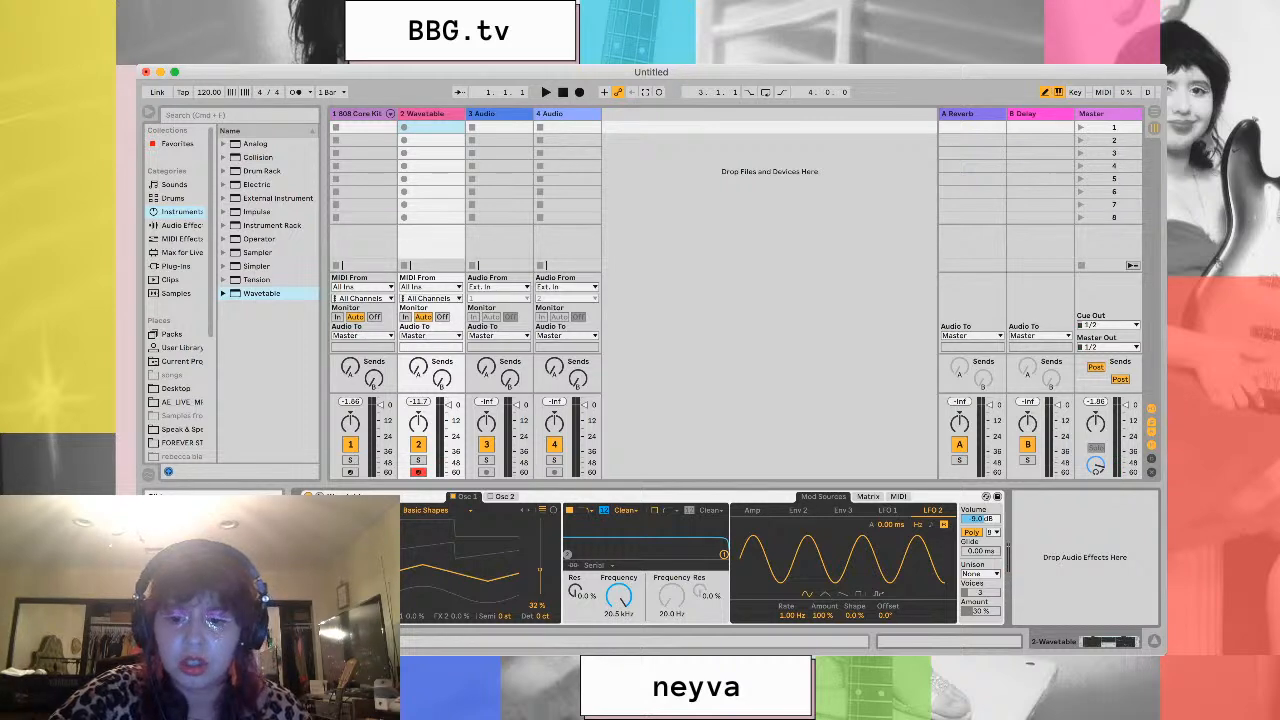
mouse_move(980, 551)
mouse_down()
mouse_move(980, 518)
mouse_move(980, 575)
mouse_up()
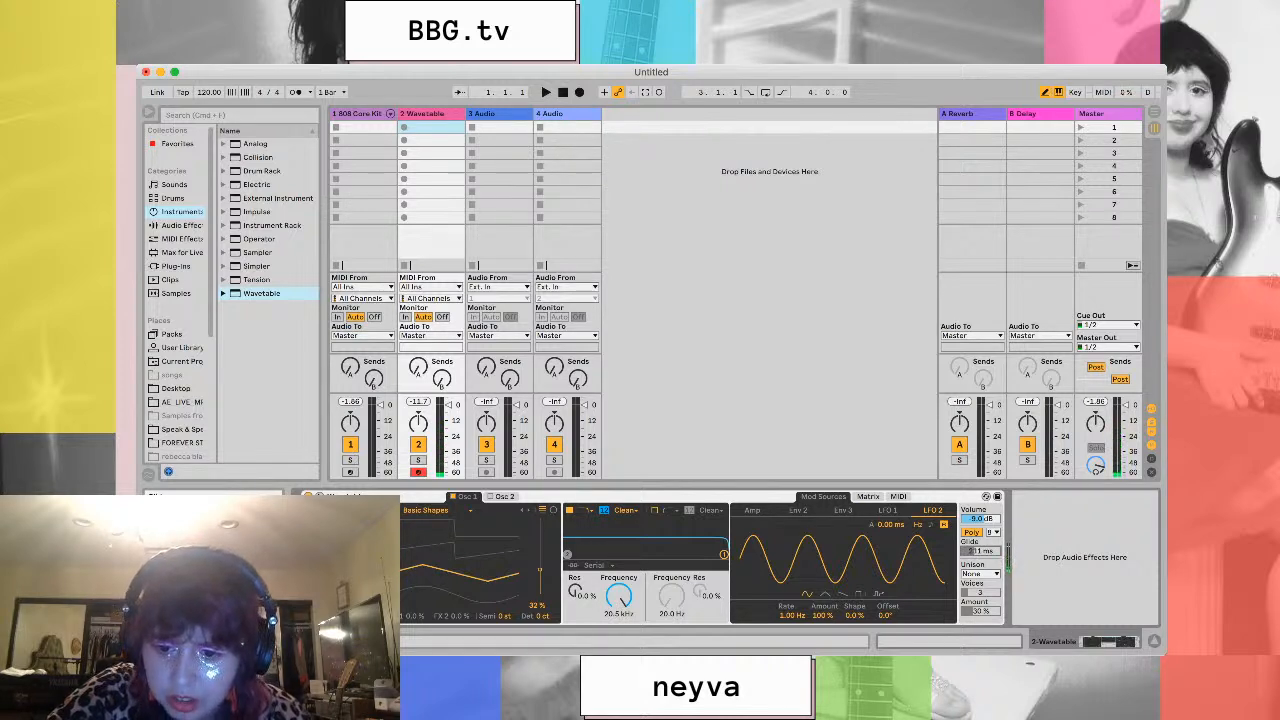
click(898, 497)
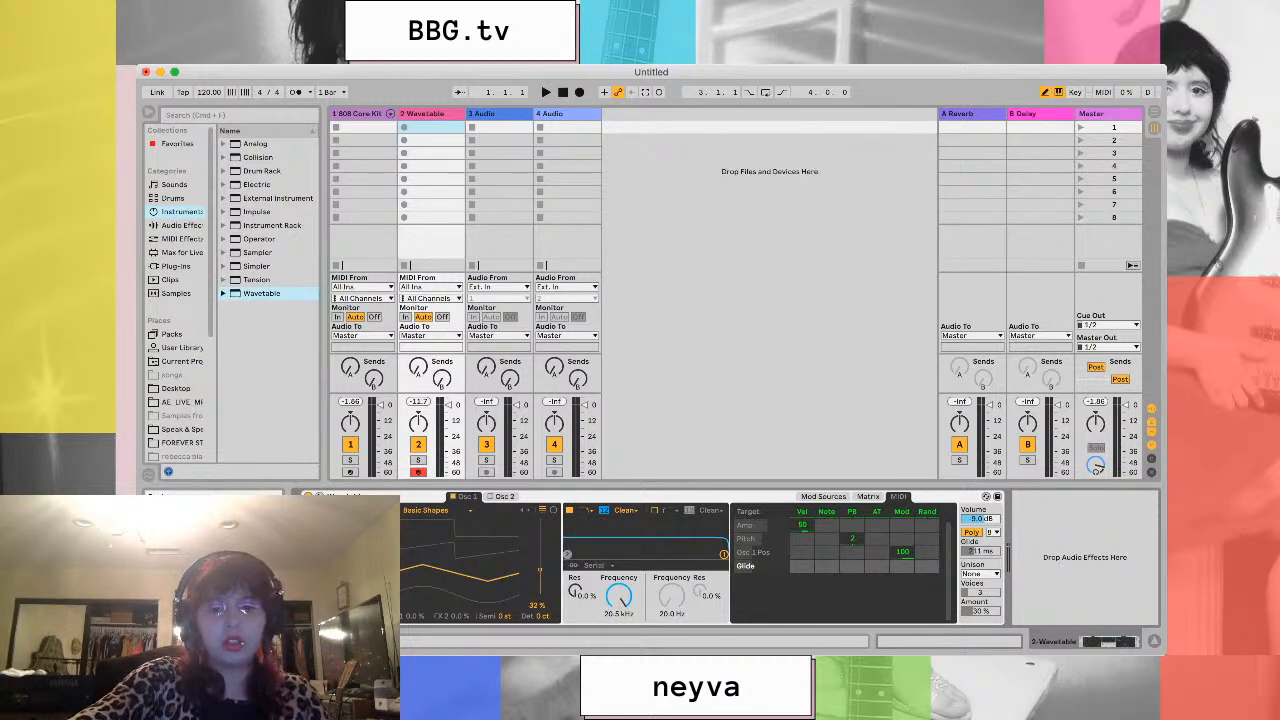
click(868, 497)
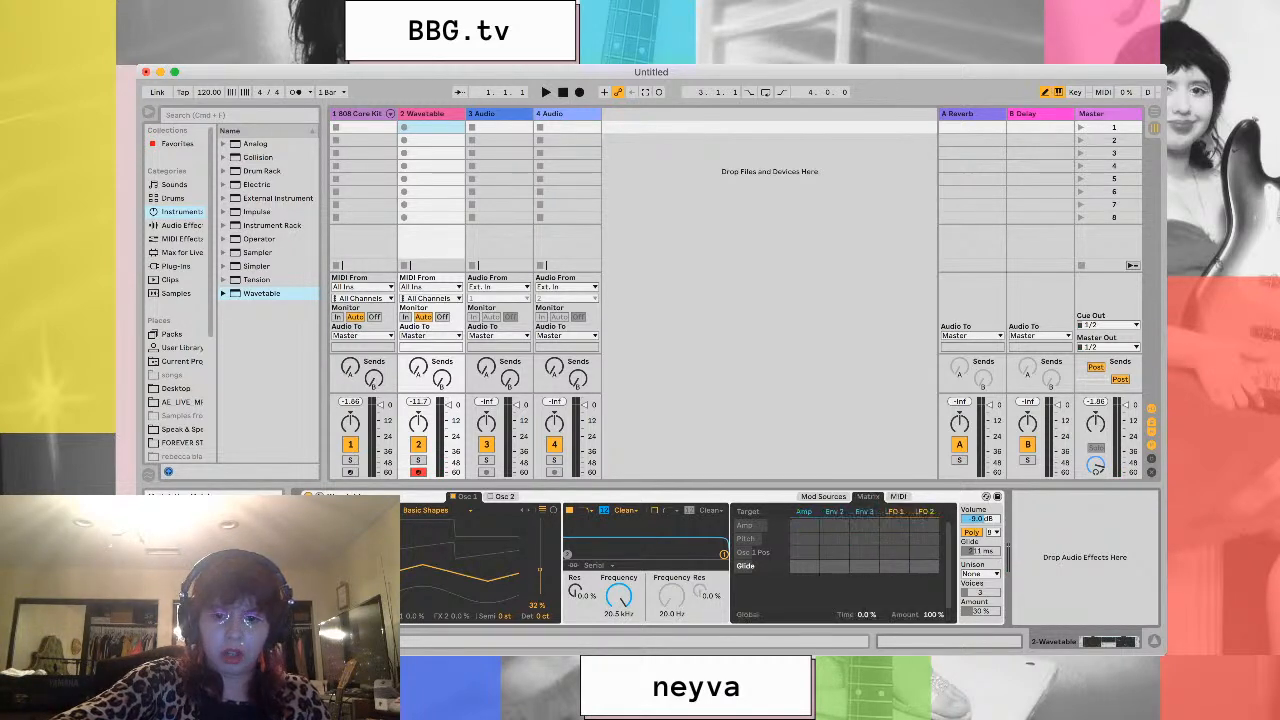
click(823, 497)
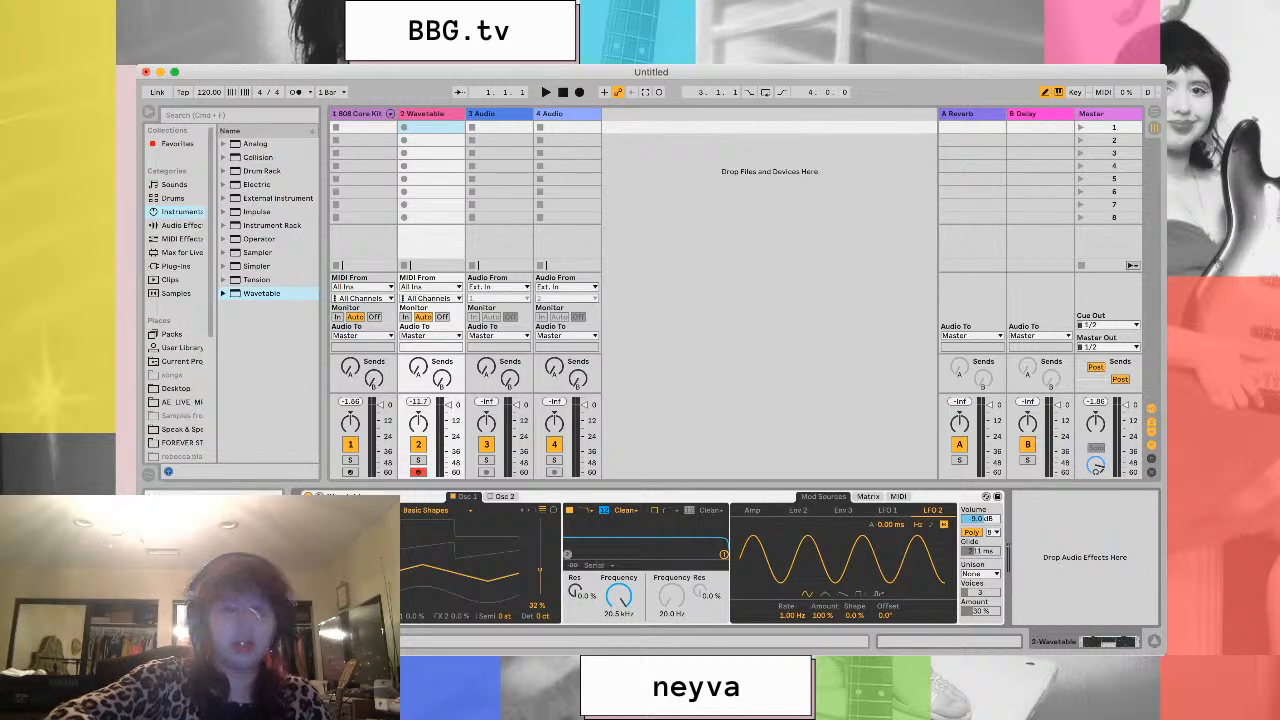
Turn on Wavetable's oscillator 2 and give it the Galactica wavetable at a 6.7% position
click(499, 496)
click(491, 496)
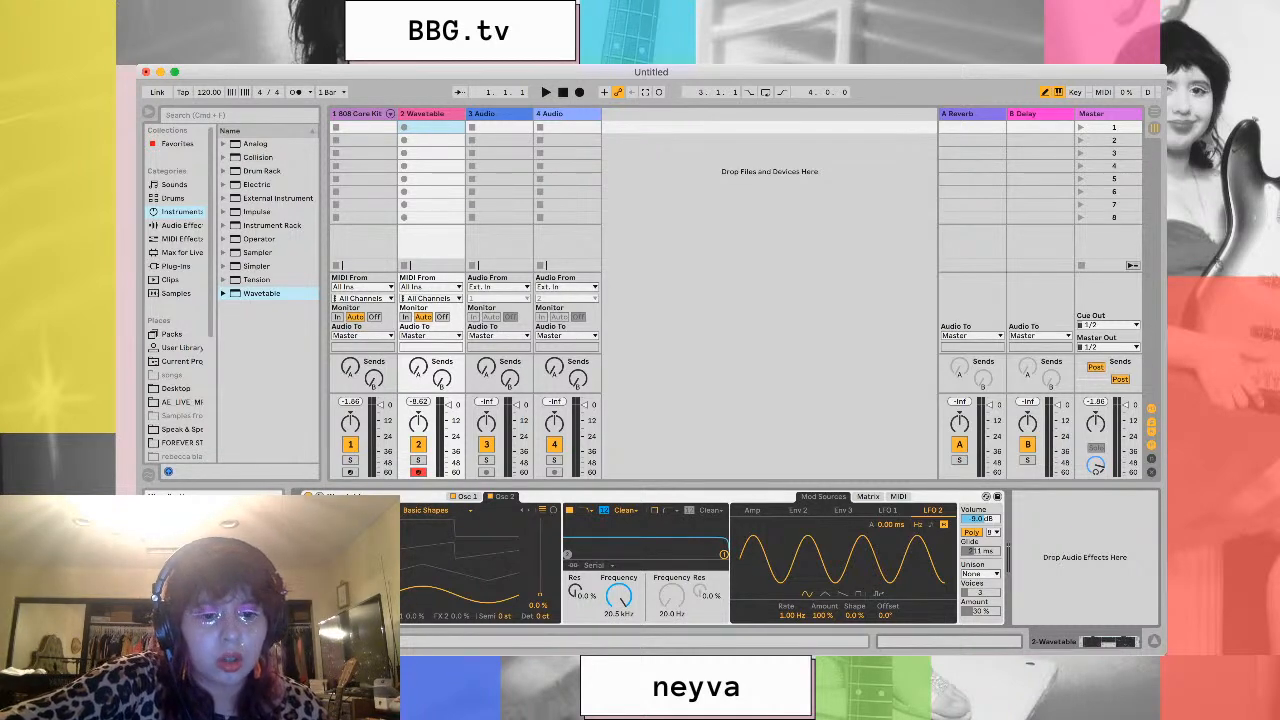
click(437, 510)
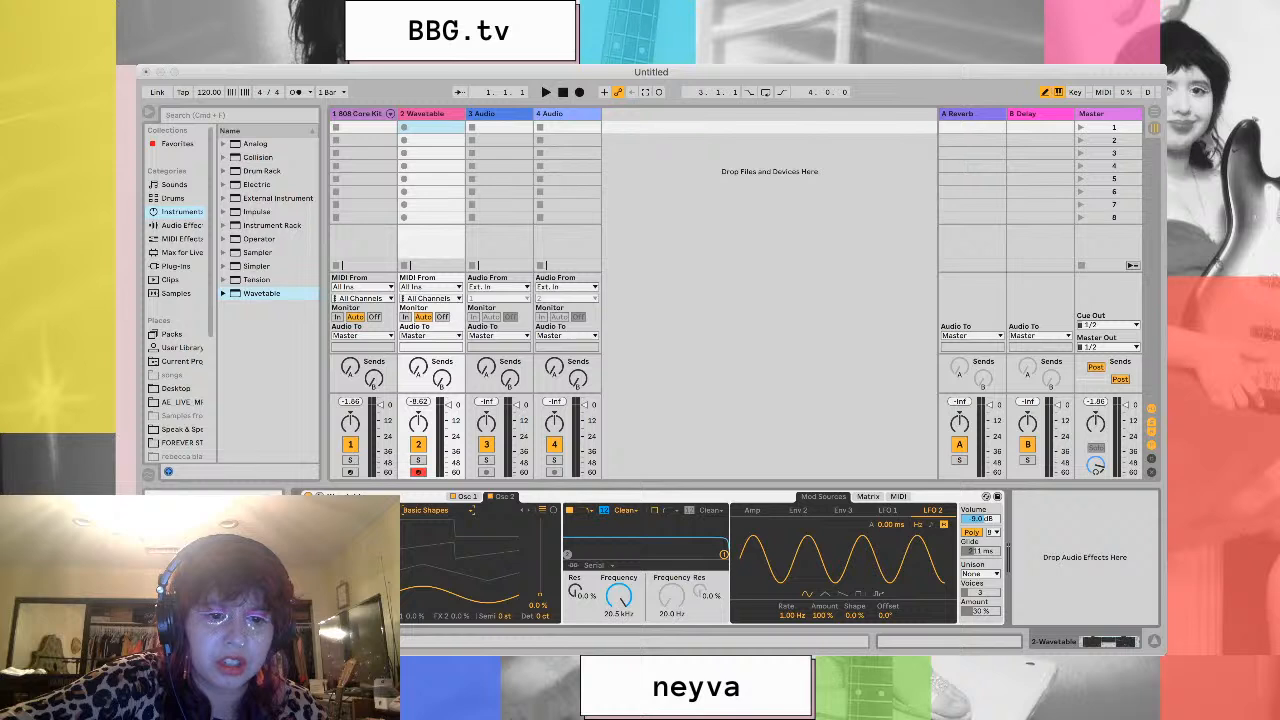
click(437, 540)
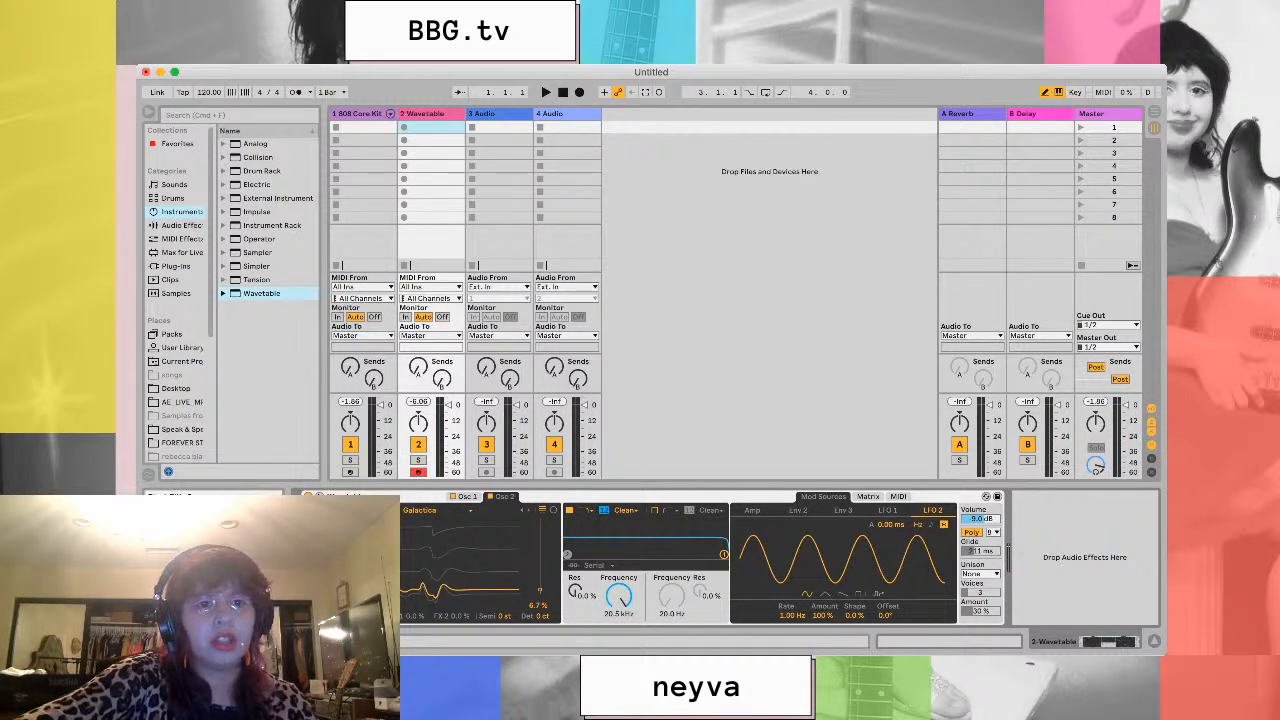
View the devices of the 808 Core Kit track and return to the Wavetable track
click(358, 114)
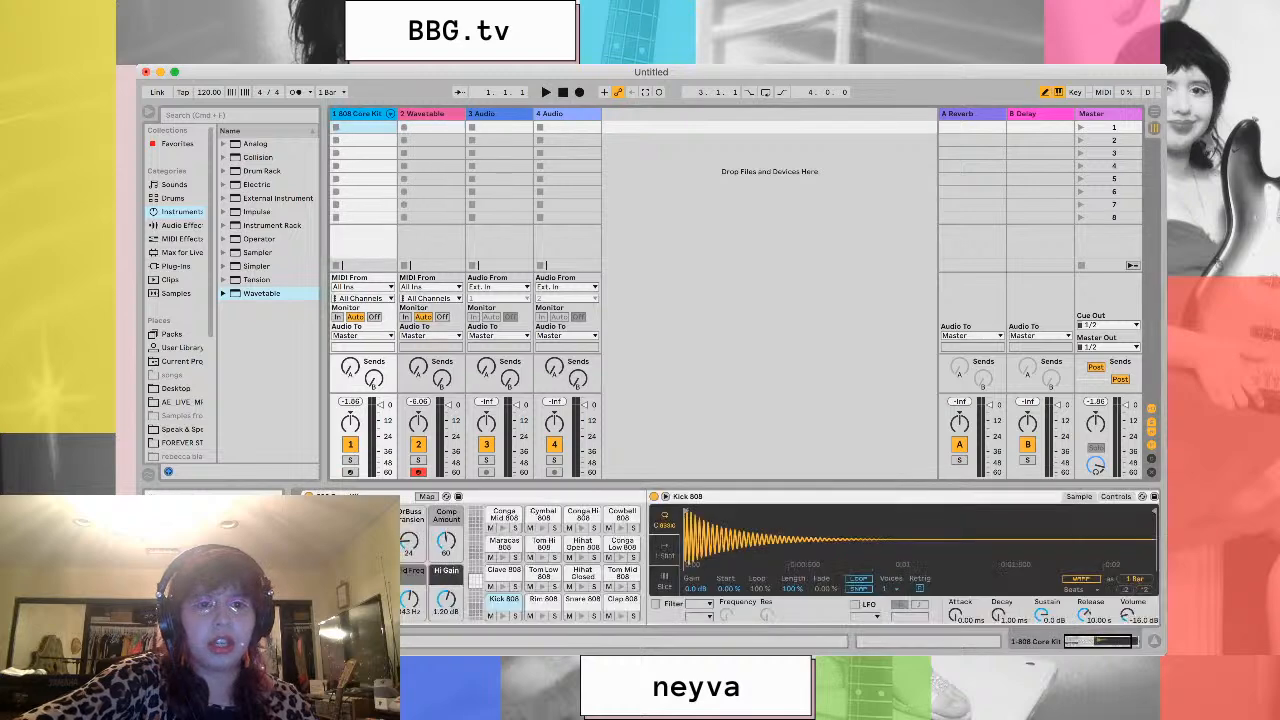
click(424, 114)
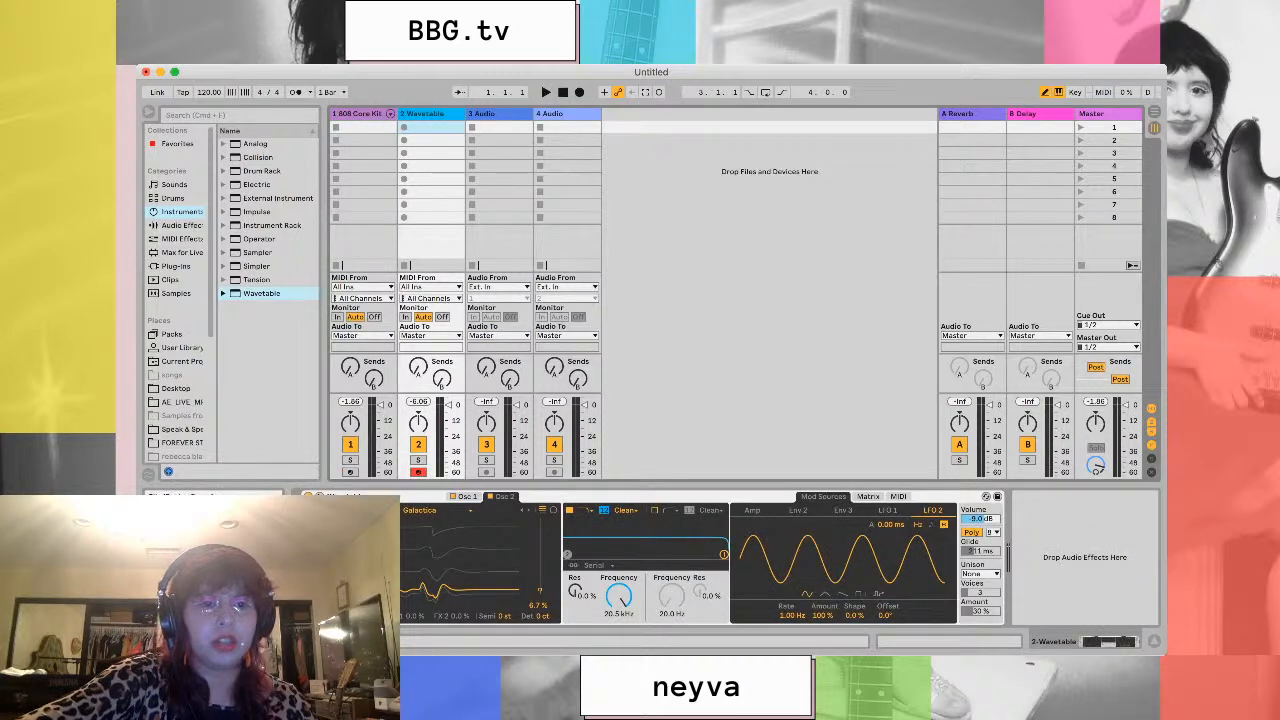
View the devices of the 808 Core Kit and 3 Audio tracks, and look through the browser's categories and places
click(358, 114)
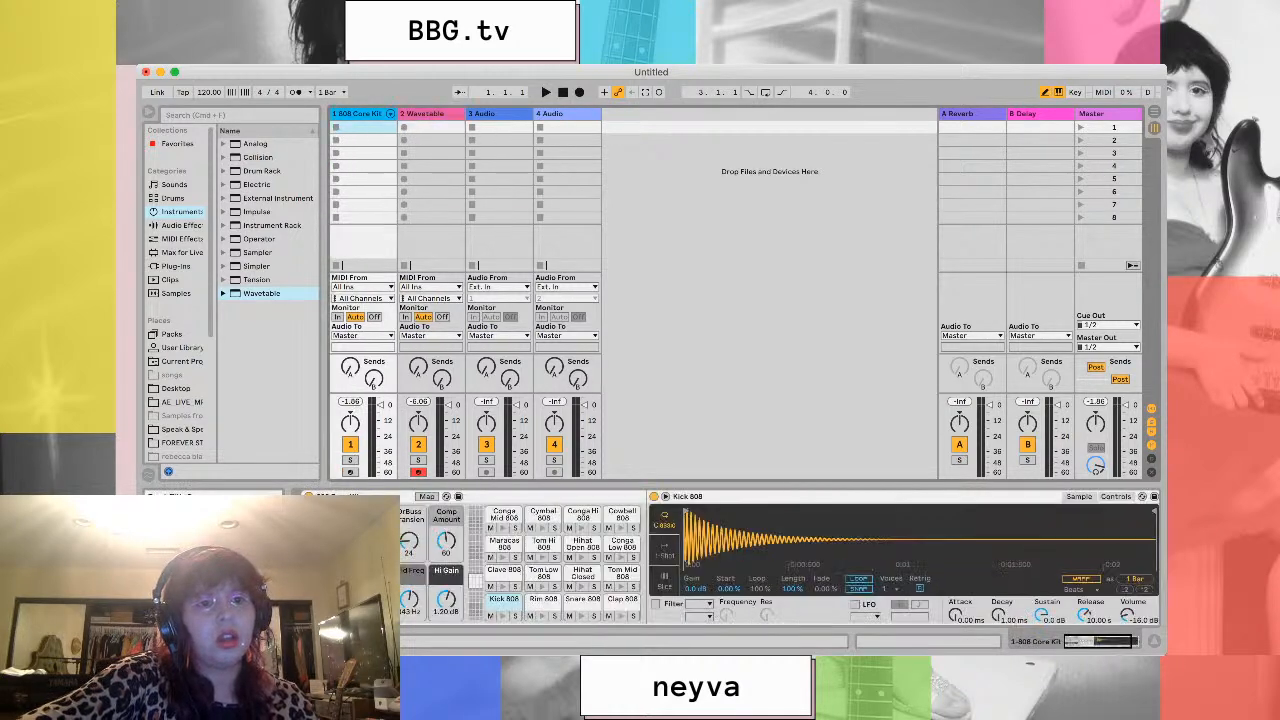
click(484, 114)
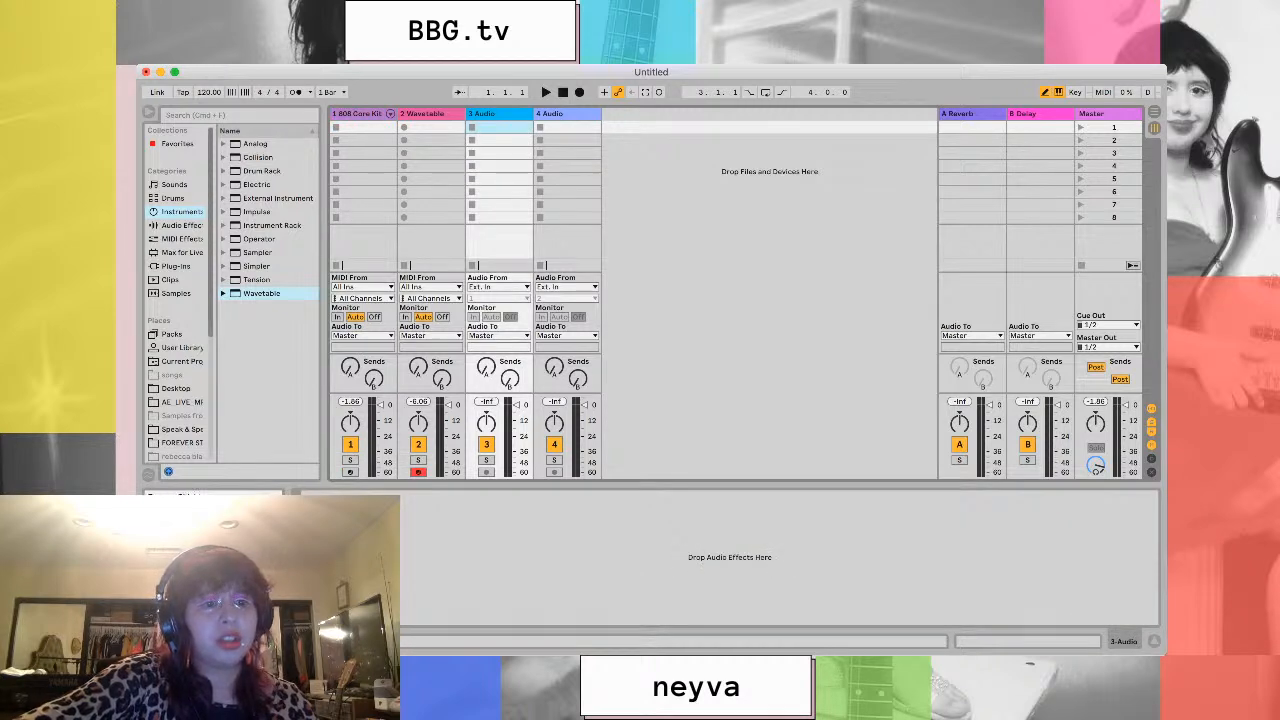
scroll(180, 300, down, 3)
scroll(178, 300, down, 5)
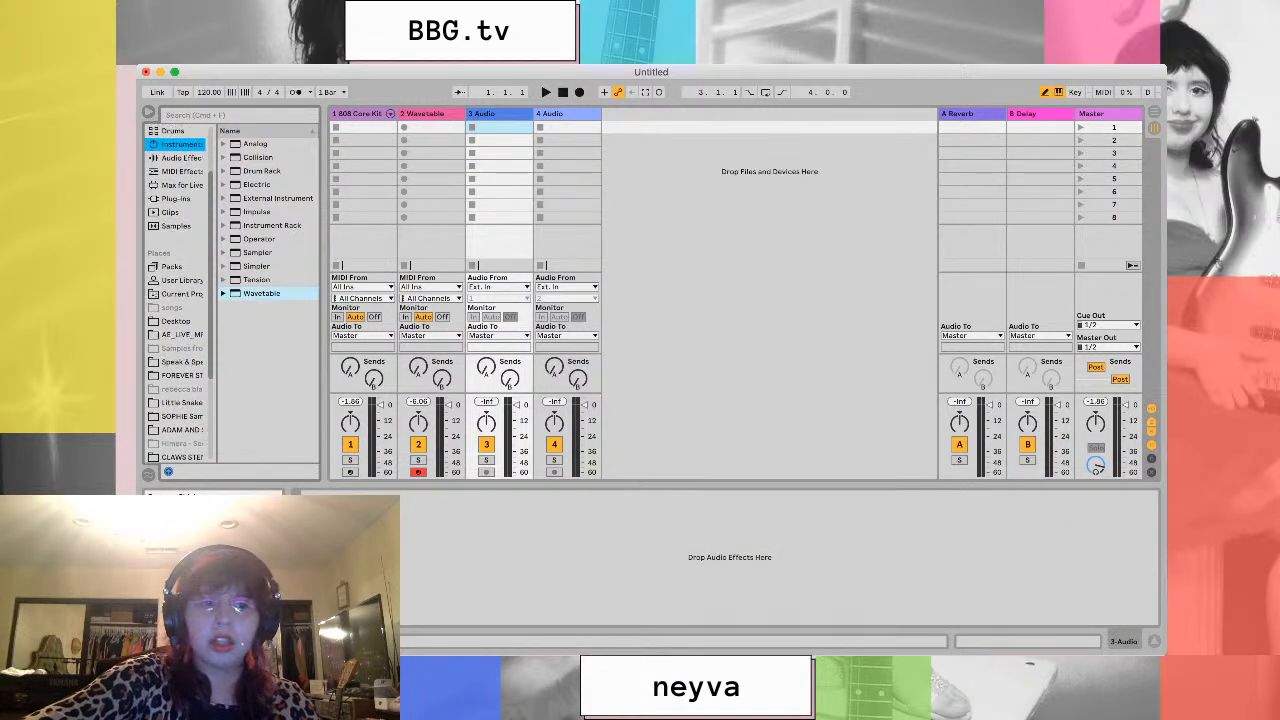
scroll(180, 300, down, 4)
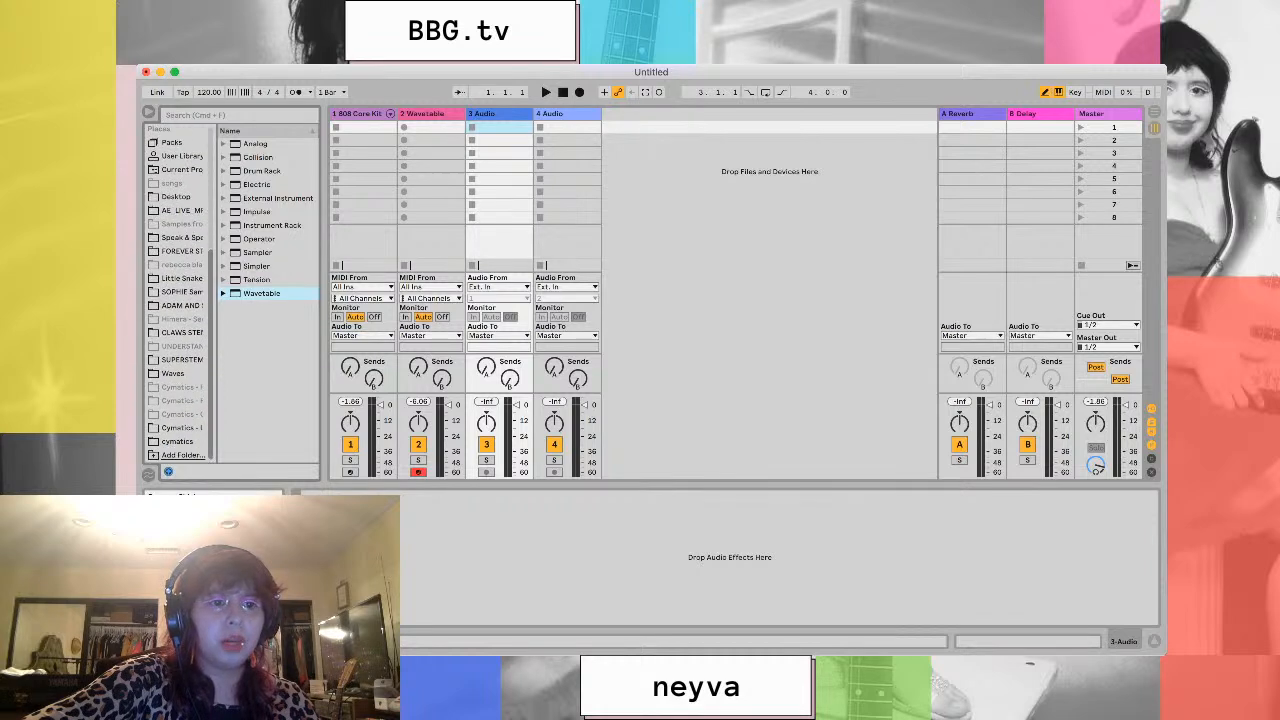
scroll(180, 300, up, 10)
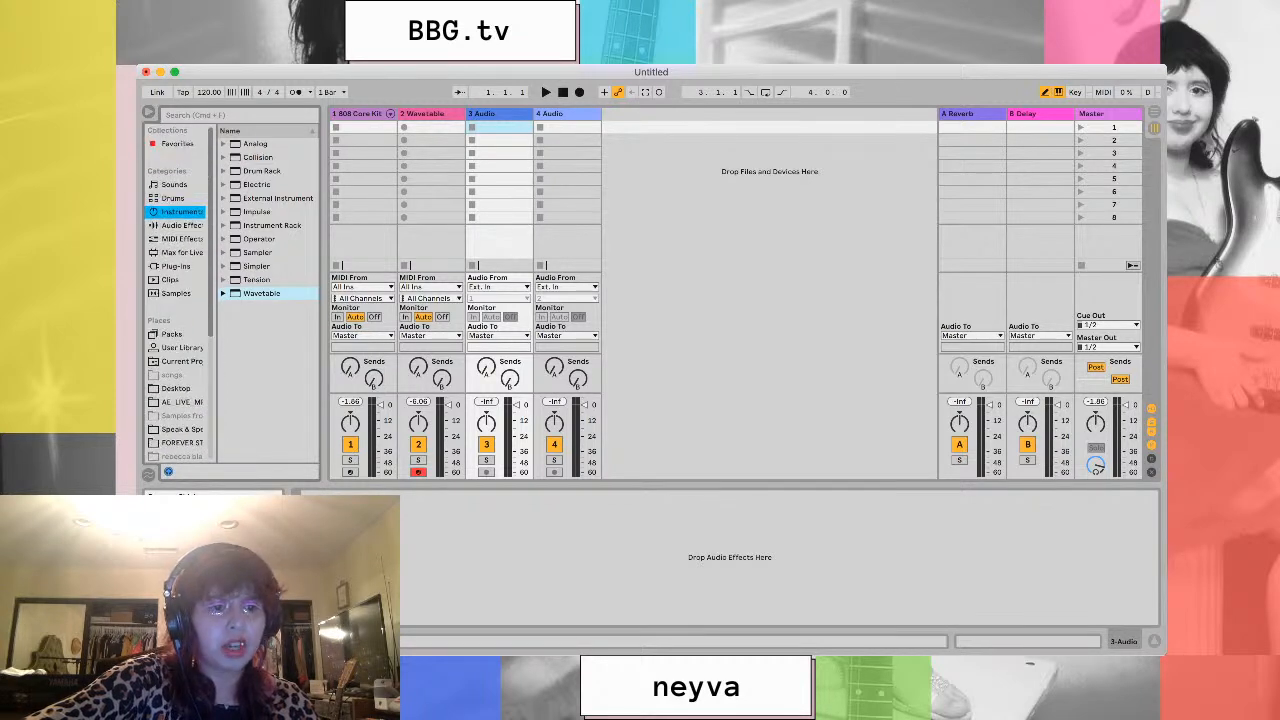
scroll(178, 300, down, 5)
scroll(178, 300, up, 6)
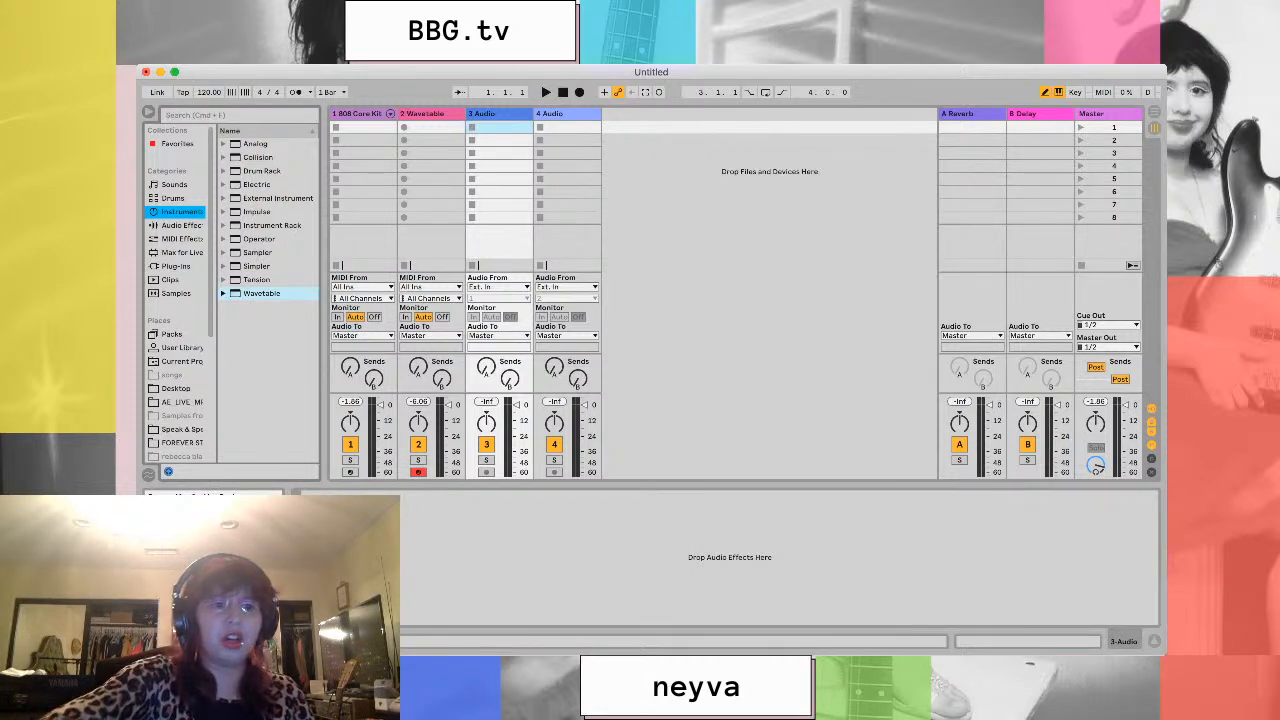
Find the 110-Cascade-2 clip among the browser's Clips, load it onto a new audio track and launch it
click(171, 280)
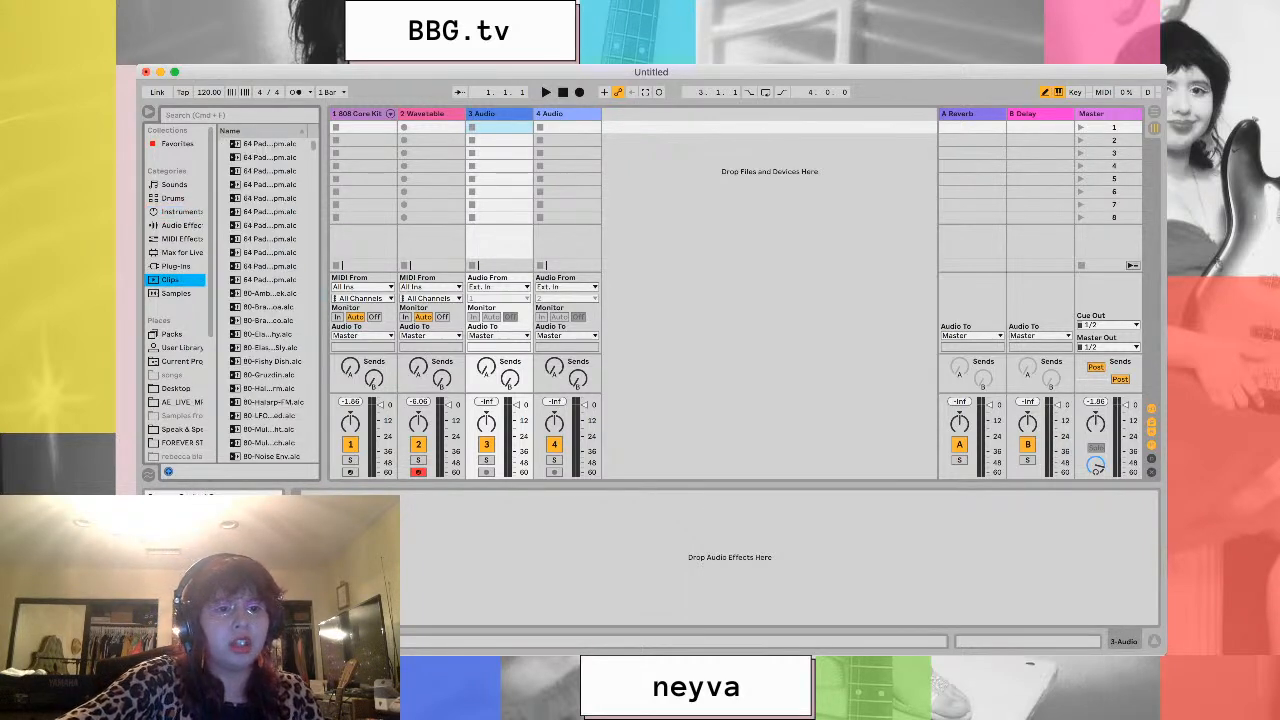
scroll(265, 300, down, 15)
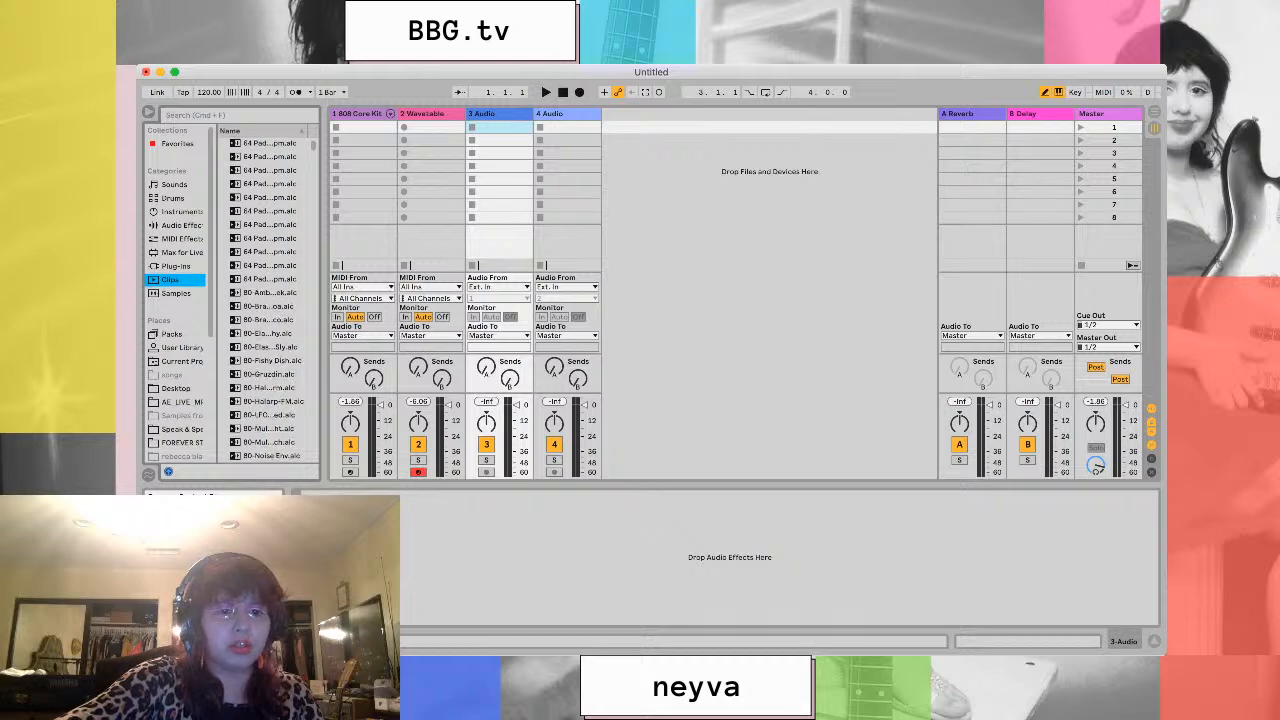
scroll(265, 300, down, 12)
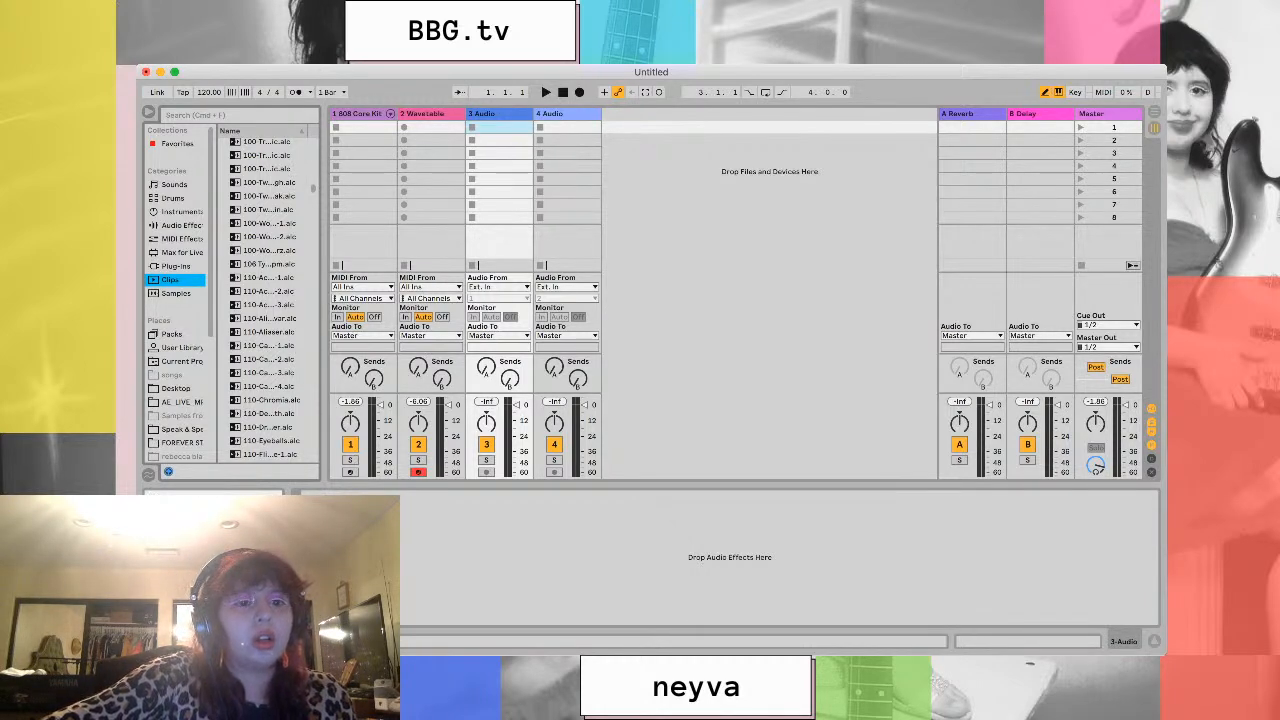
click(268, 359)
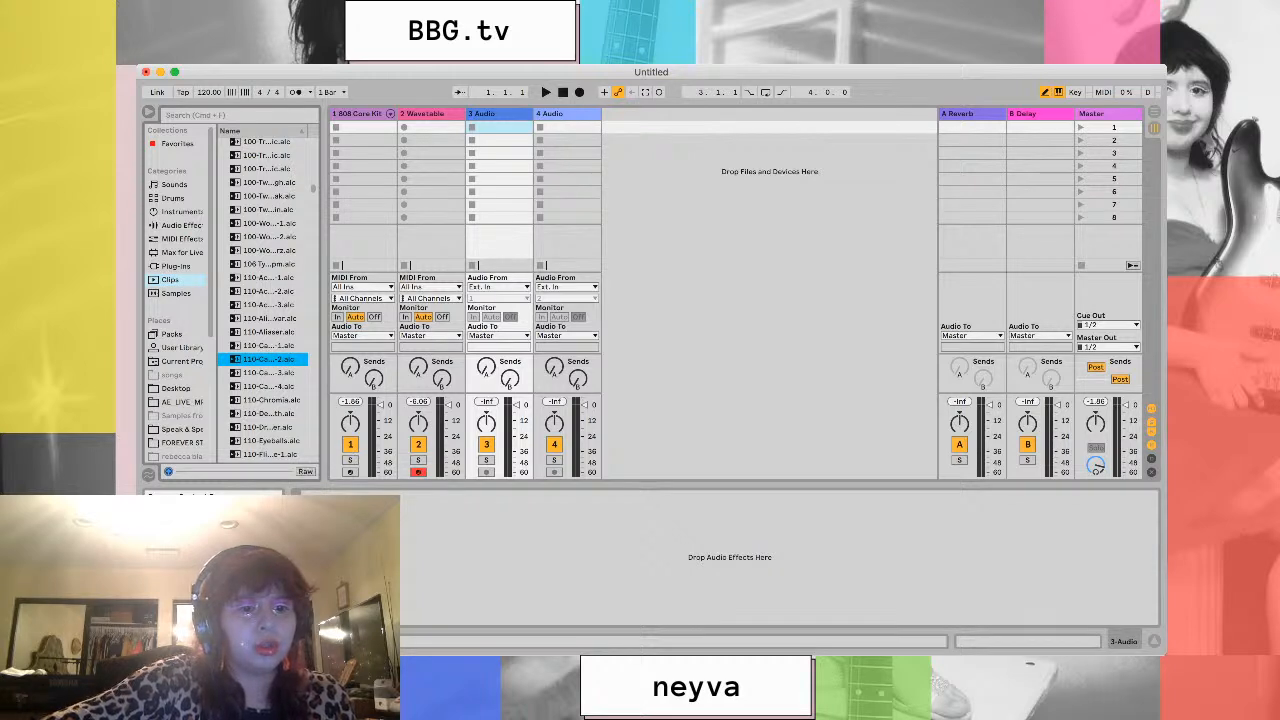
key(Return)
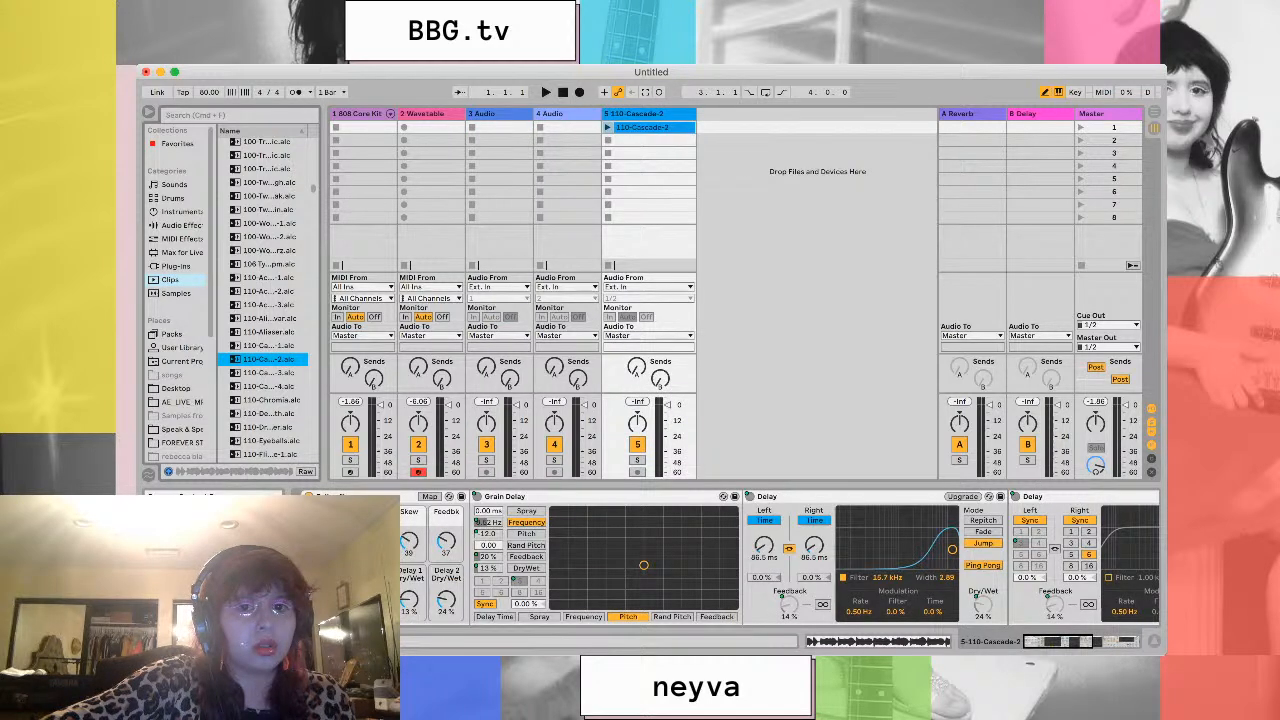
click(608, 128)
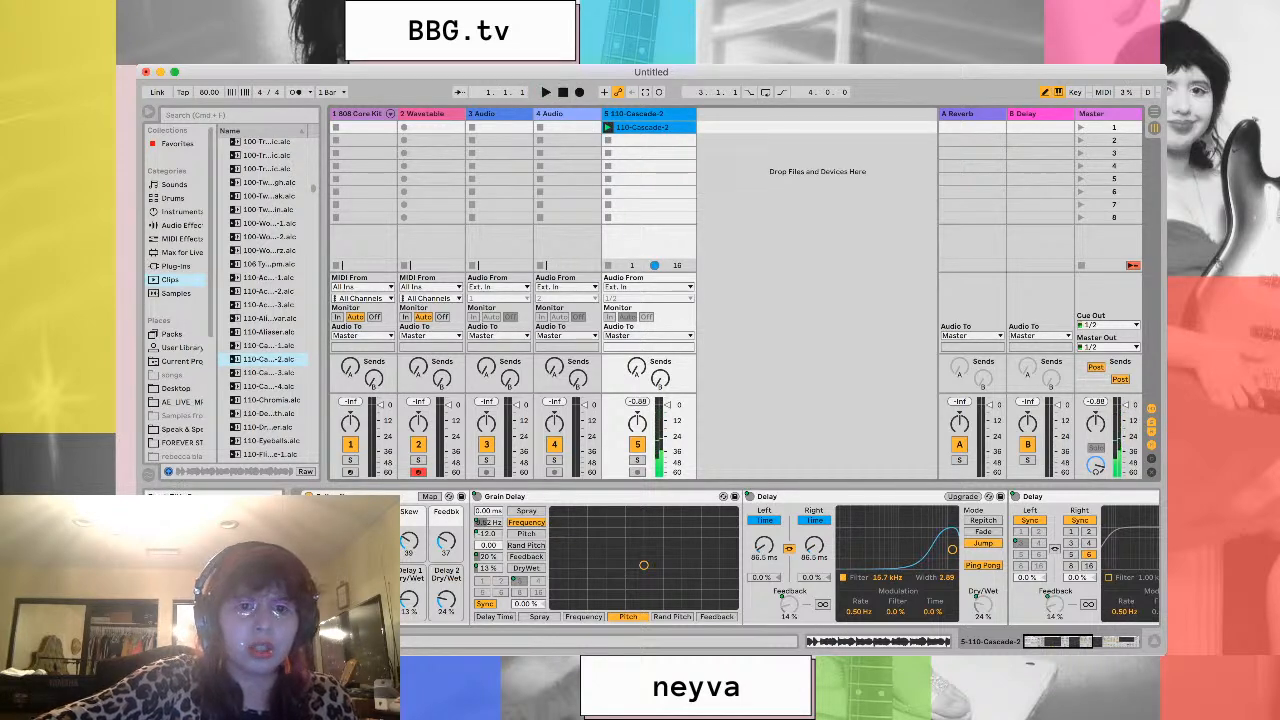
Create a MIDI clip in the 808 Core Kit track's first slot and draw a Kick 808 note on each of the four beats
click(424, 114)
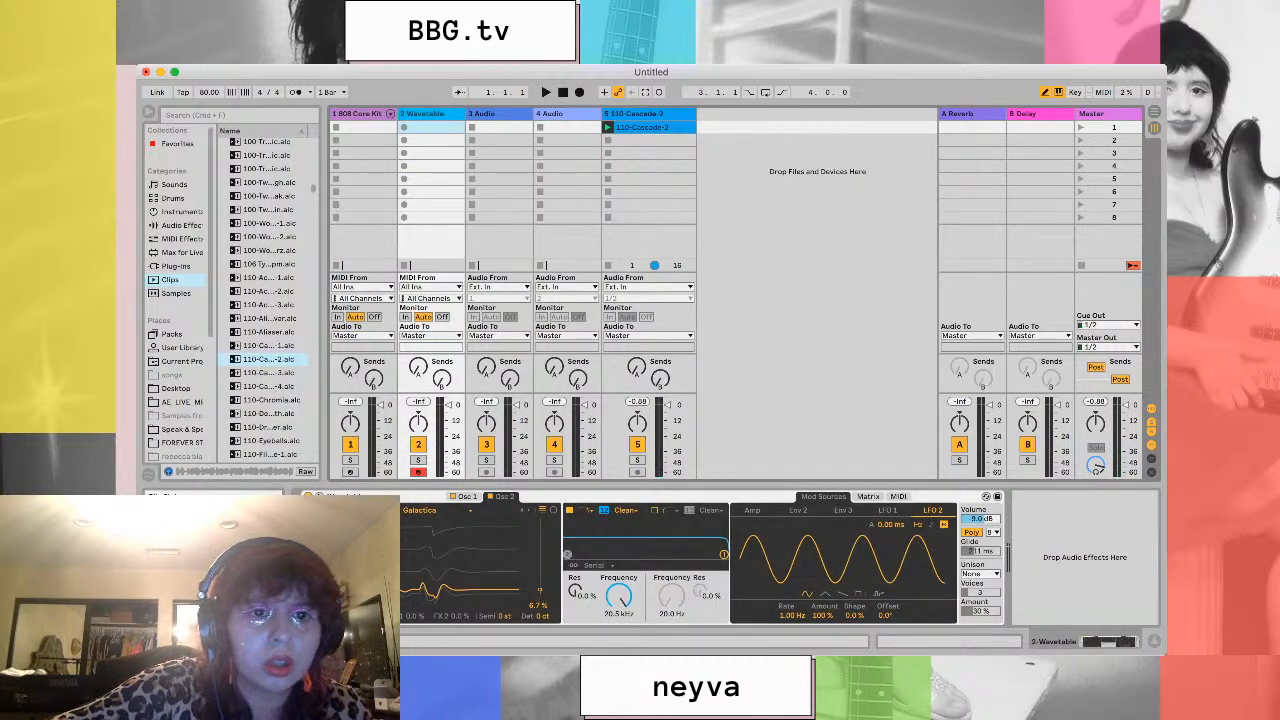
double_click(364, 128)
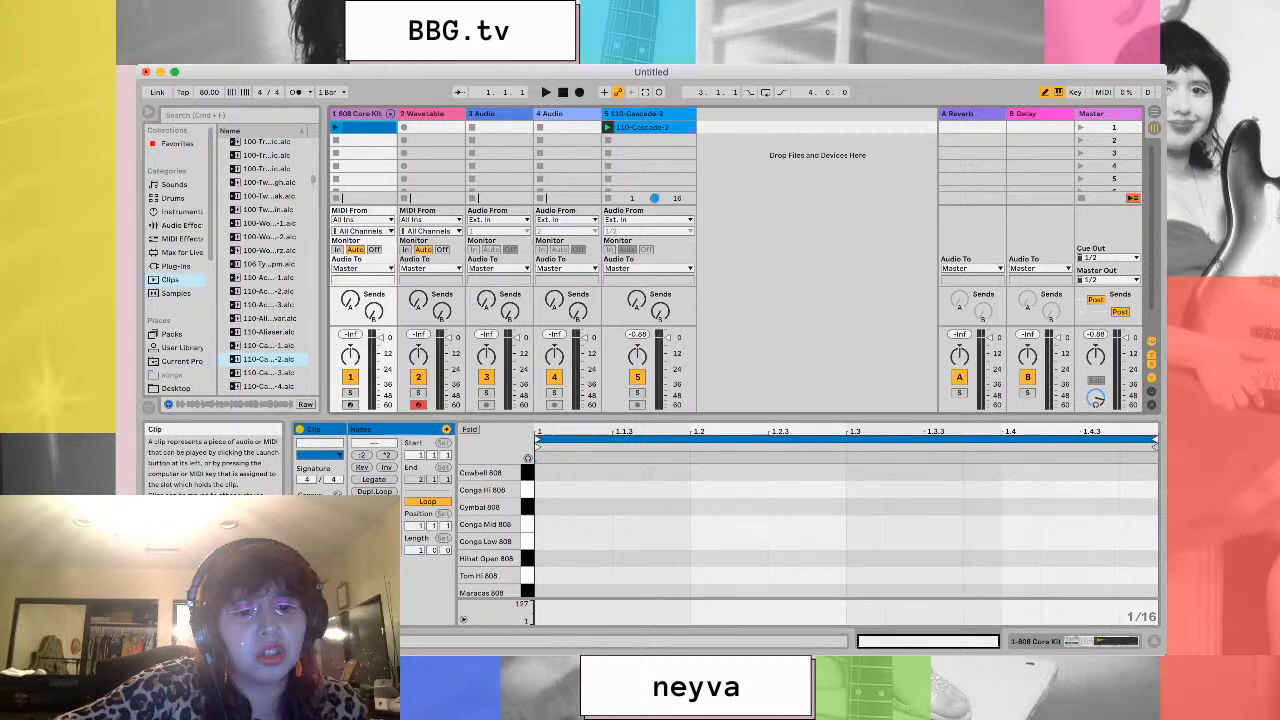
drag(495, 588, 495, 446)
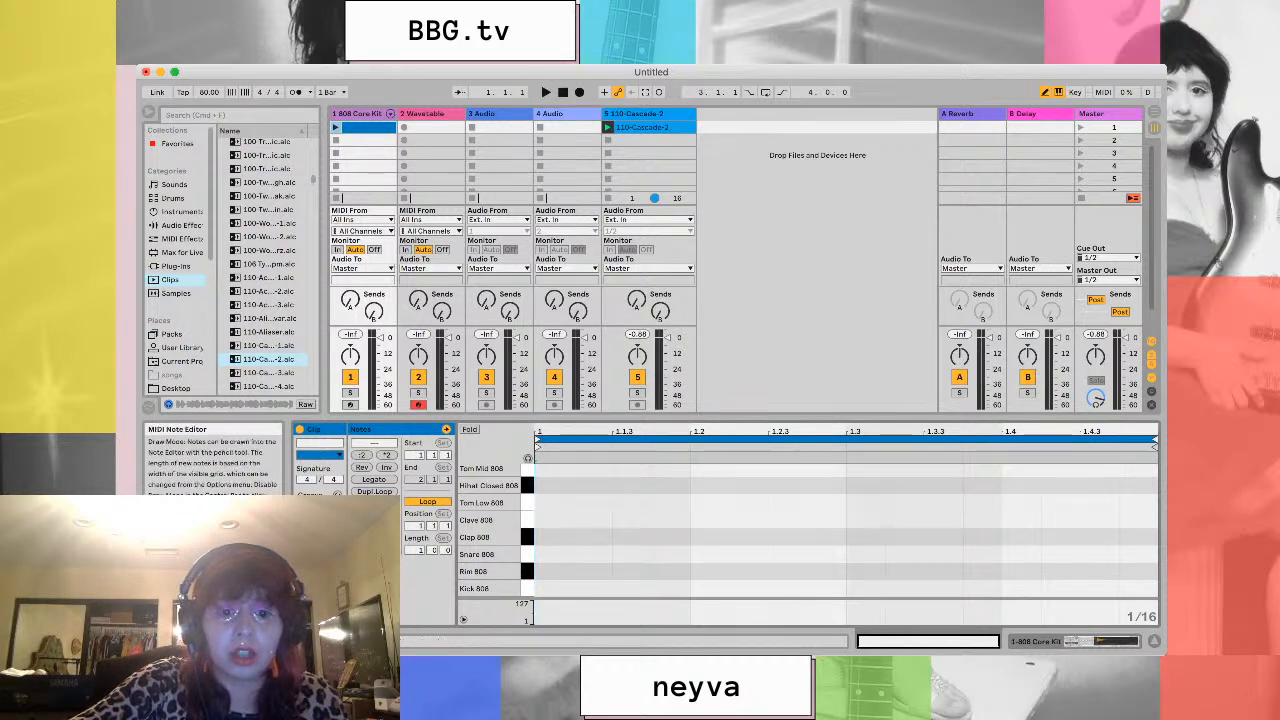
click(552, 588)
click(708, 588)
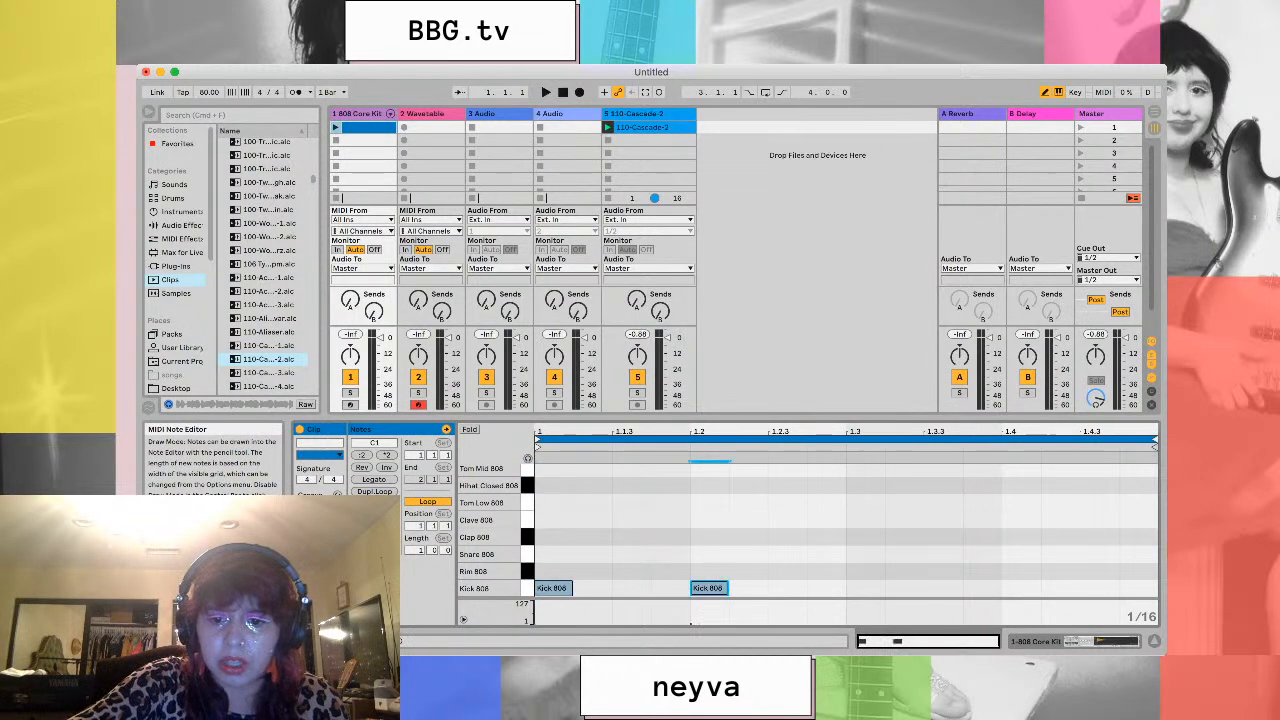
click(865, 588)
click(1020, 588)
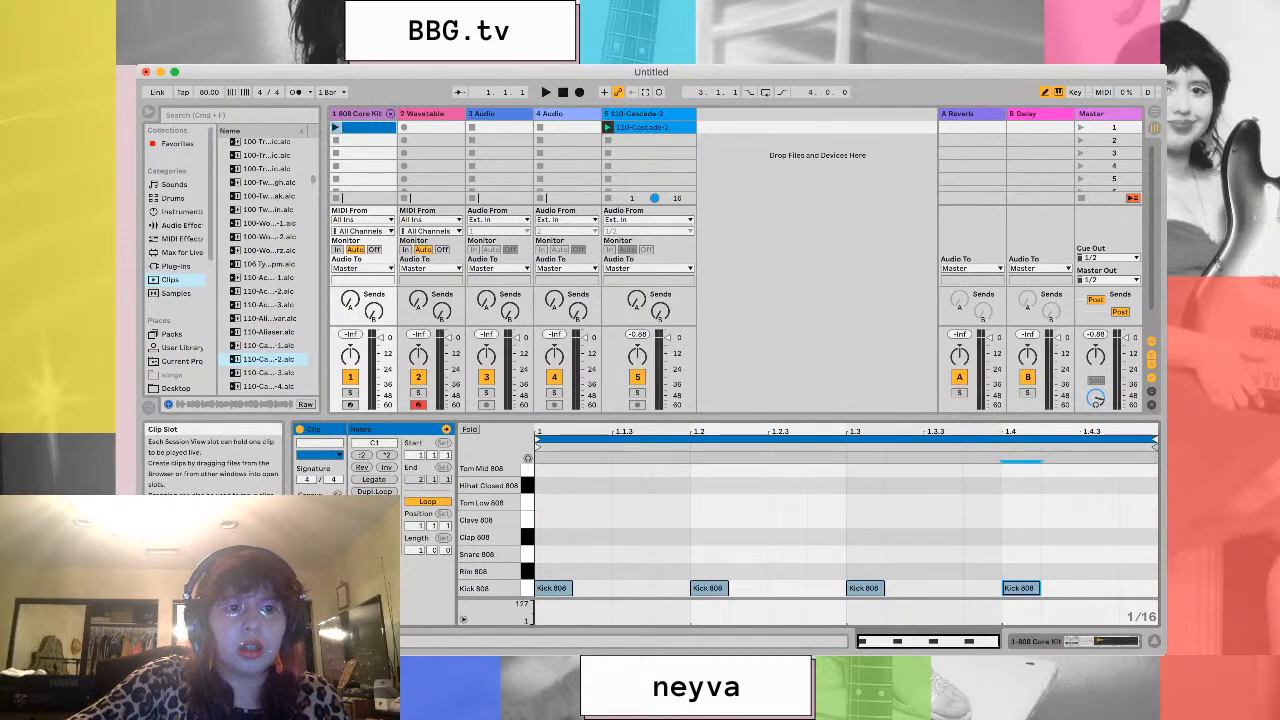
Set the tempo to 150 BPM and play the 808 Core Kit clip with its track soloed
drag(209, 92, 209, 89)
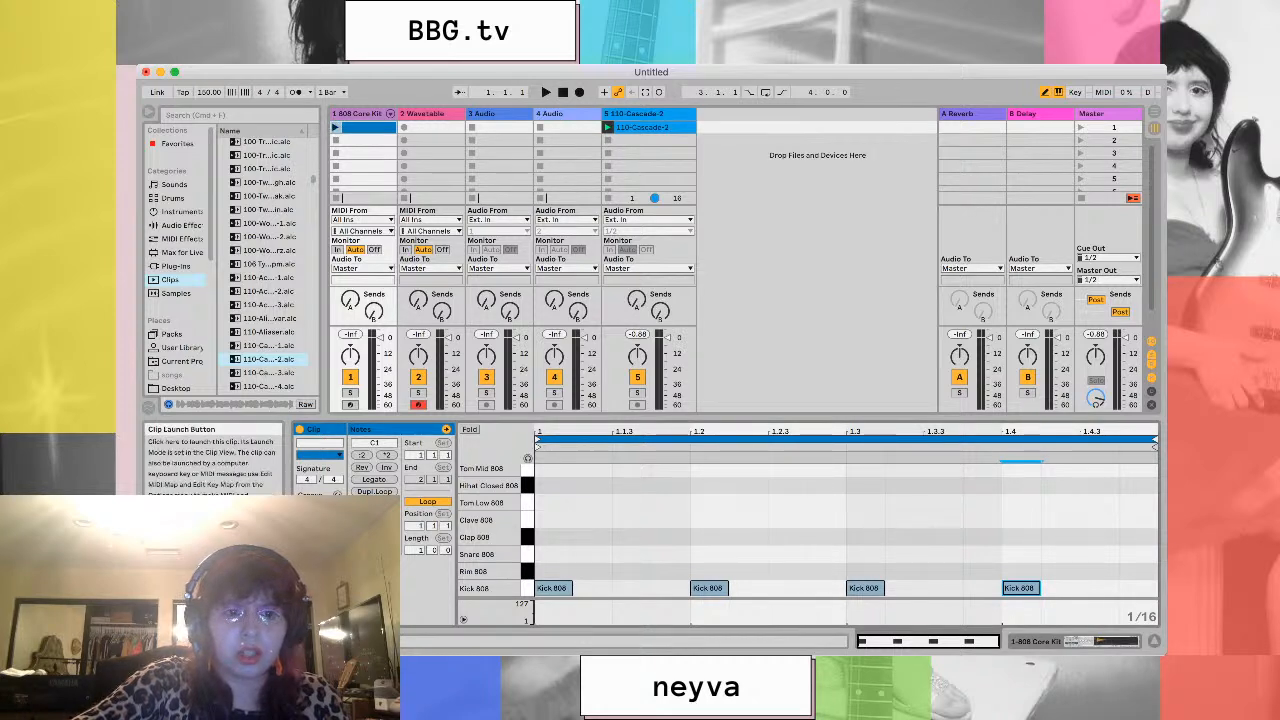
click(336, 128)
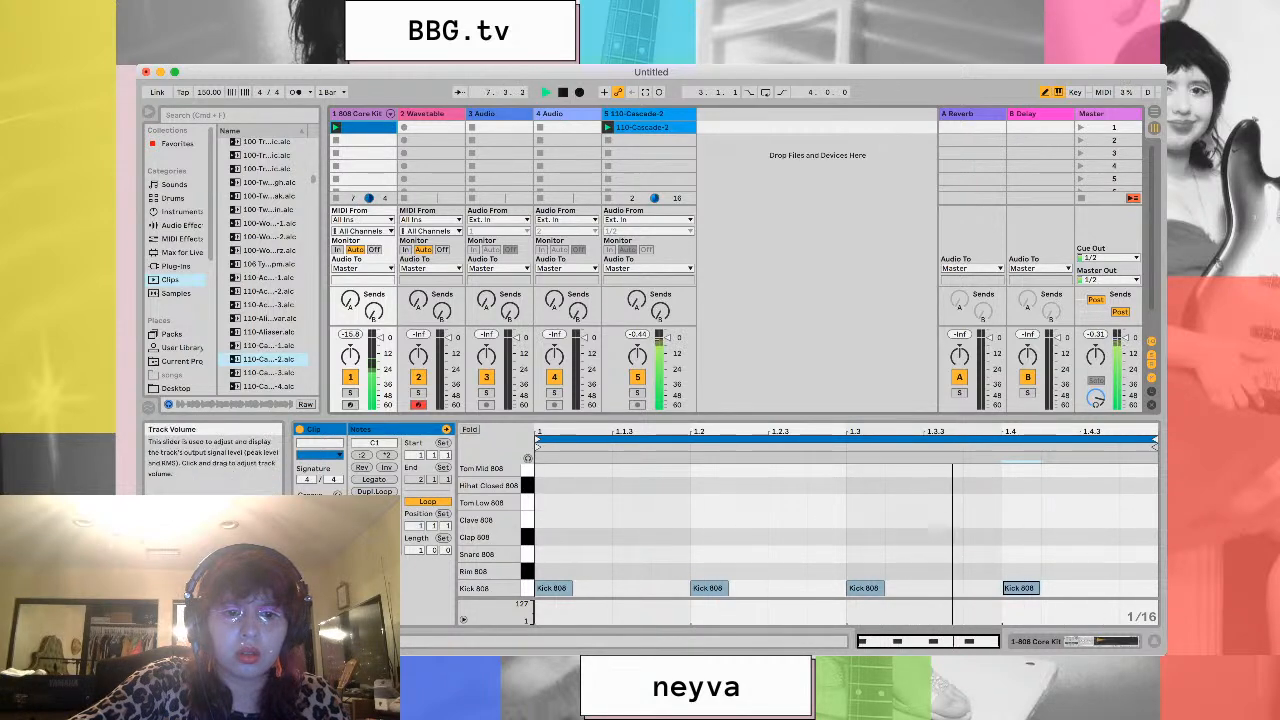
click(350, 392)
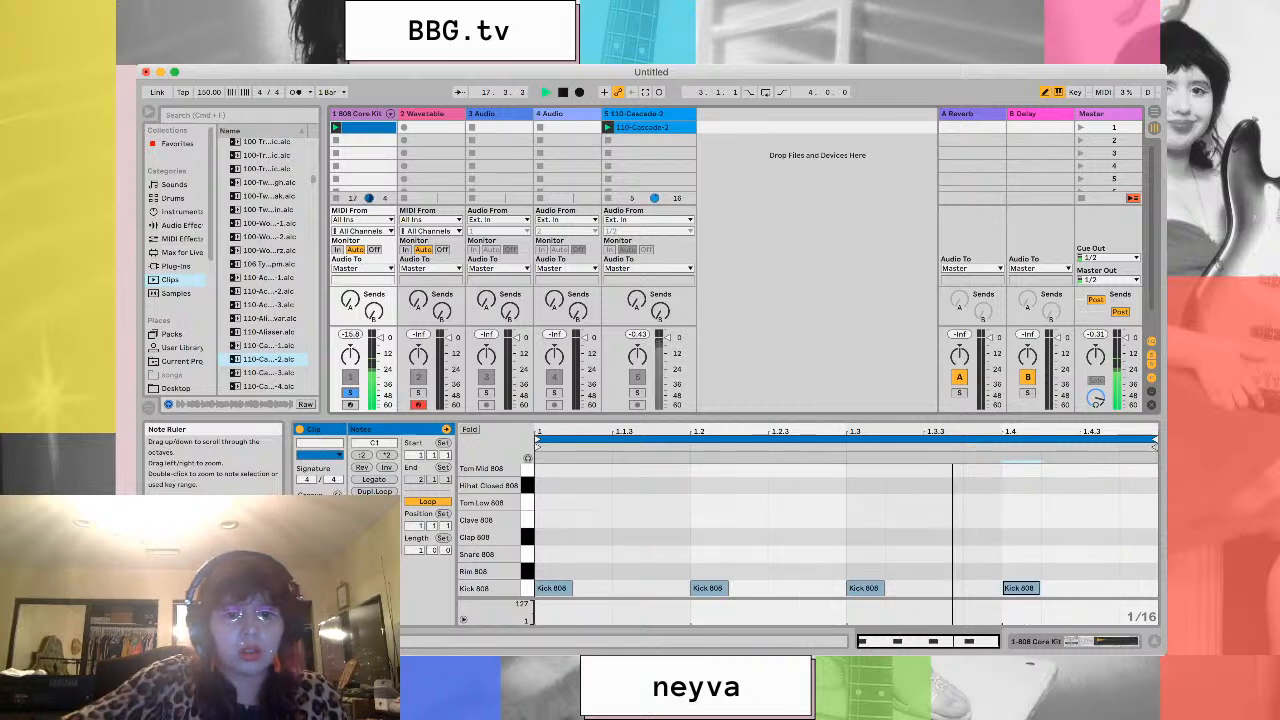
Draw closed hi-hat sixteenths across beat 1 and the last three sixteenths of beat 2, with a Clap 808 on 1.2
scroll(495, 530, up, 1)
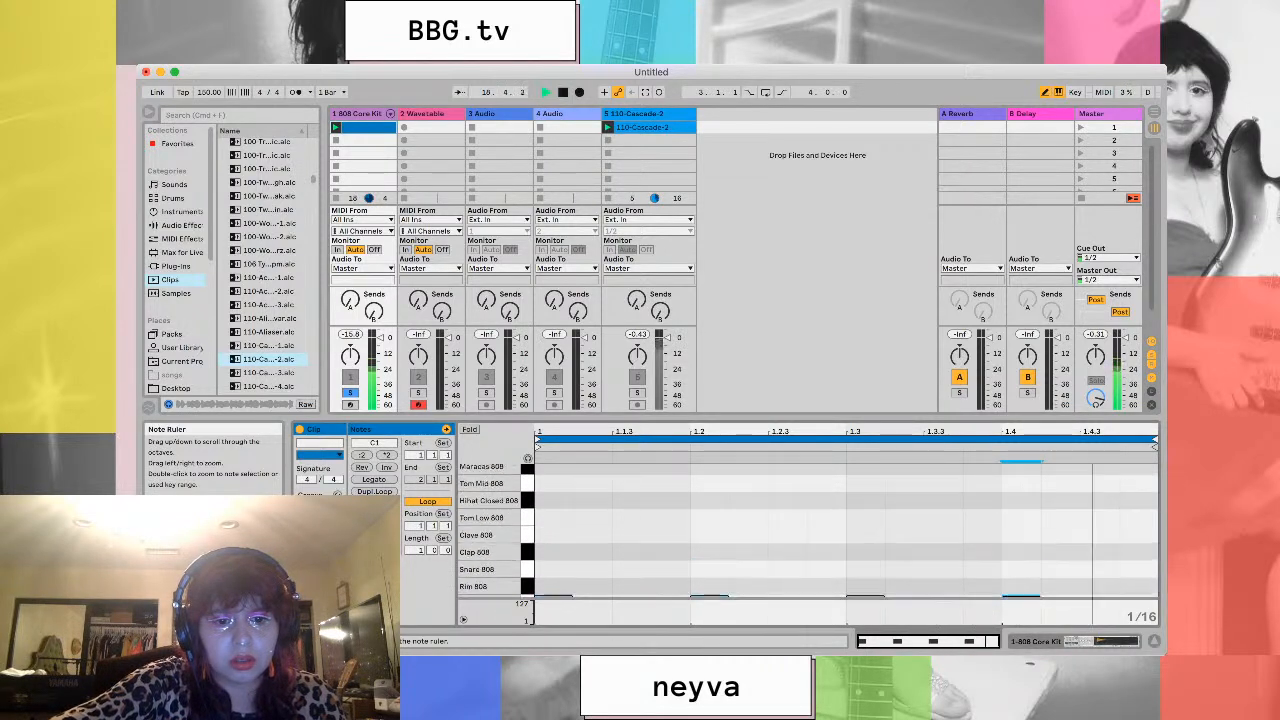
scroll(495, 530, down, 1)
drag(550, 485, 670, 485)
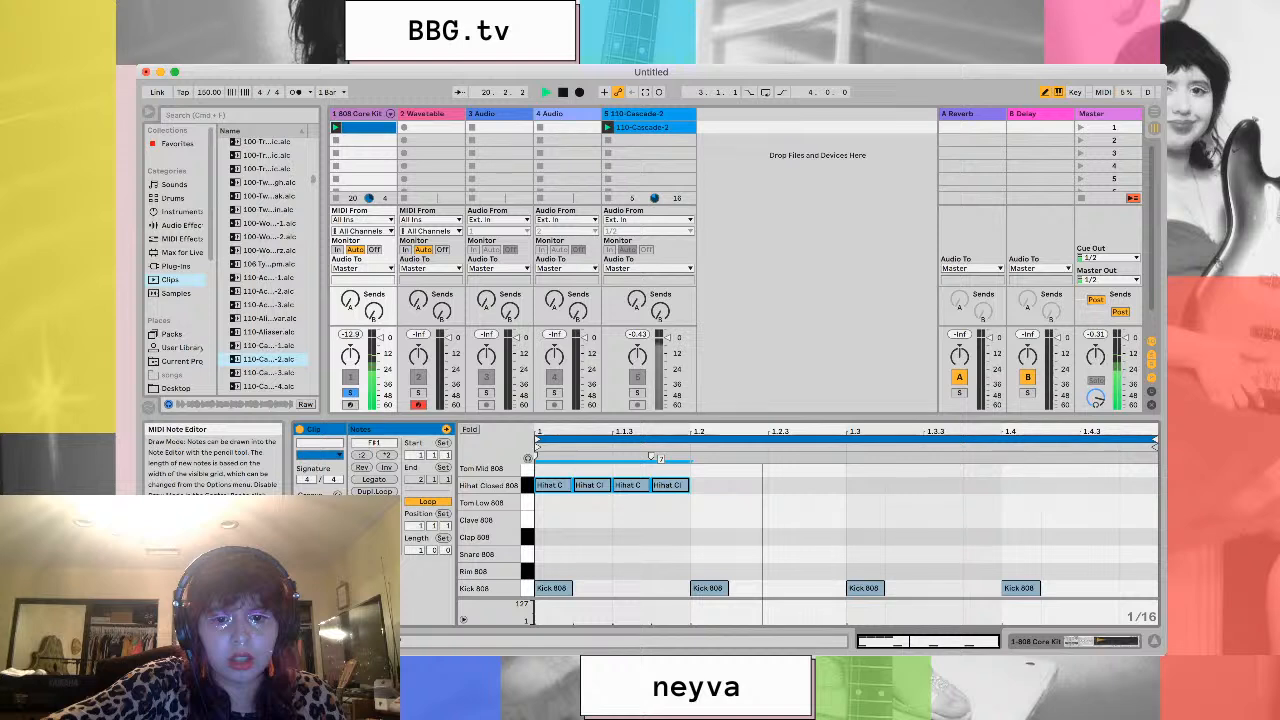
click(700, 537)
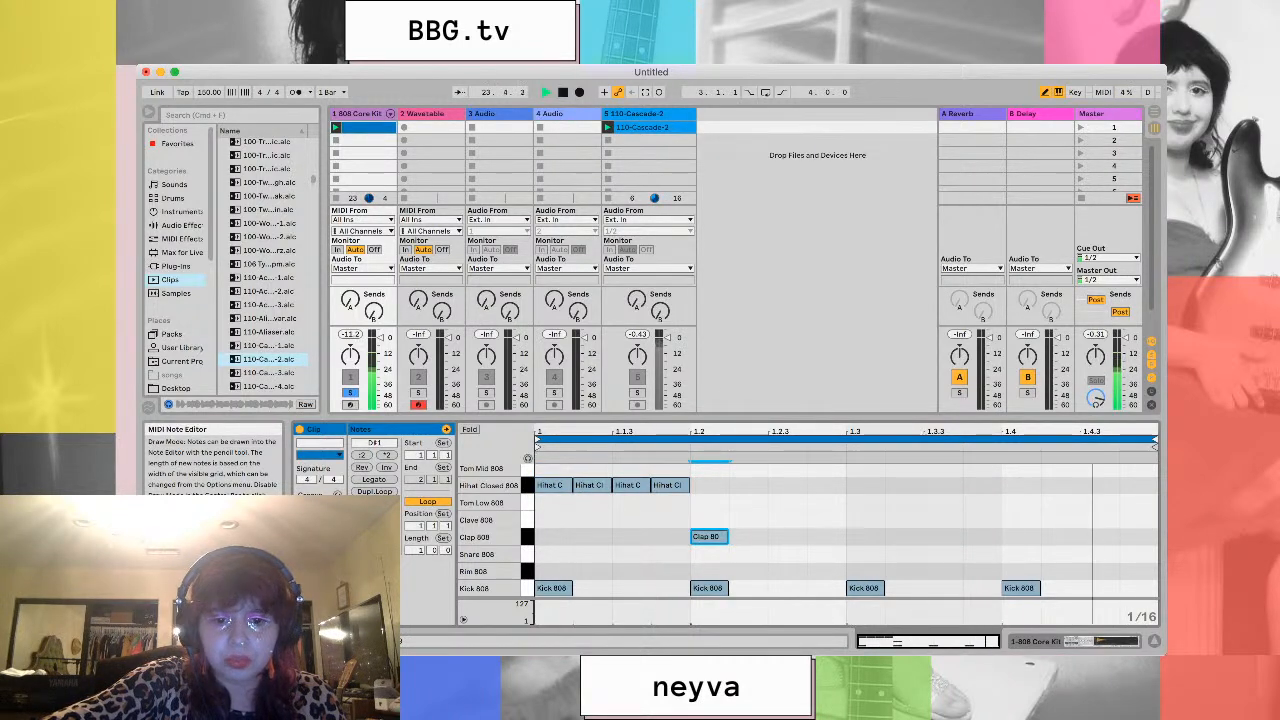
drag(733, 485, 864, 485)
click(864, 485)
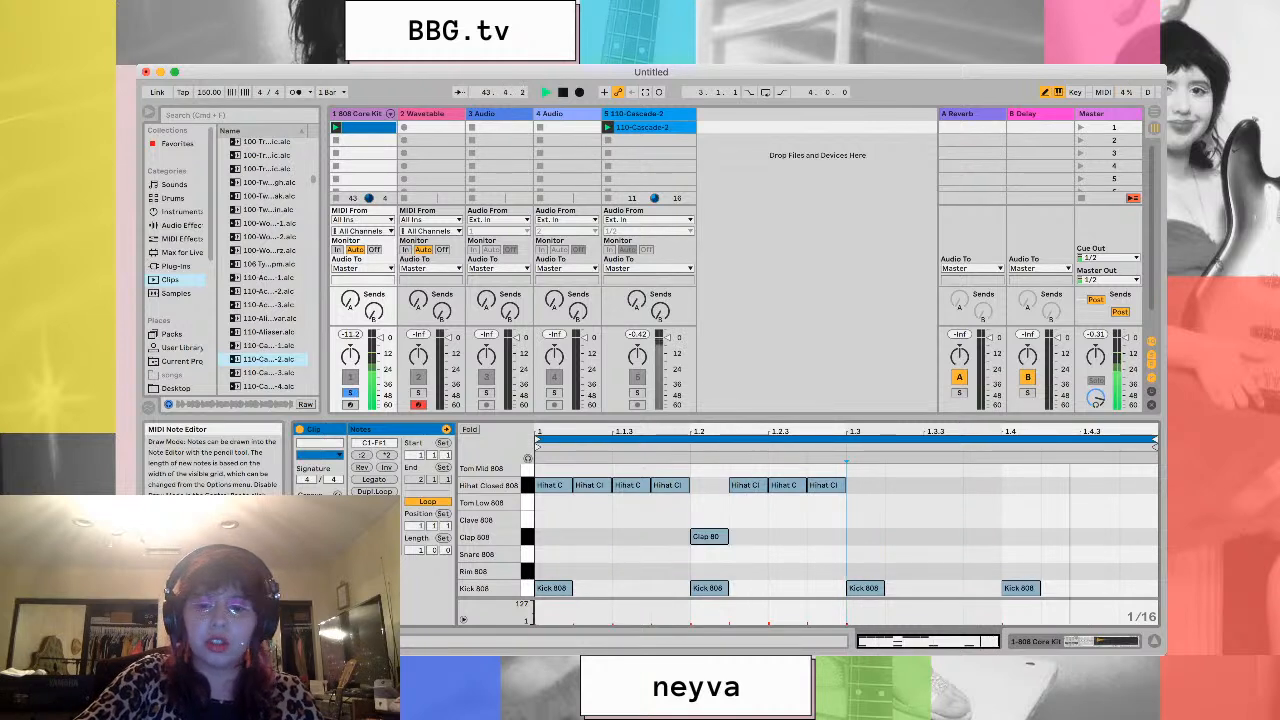
Add open hi-hats on 1.2, 1.3 and 1.4, and fill the last three sixteenths of beats 3 and 4 with closed hi-hats
scroll(800, 530, up, 3)
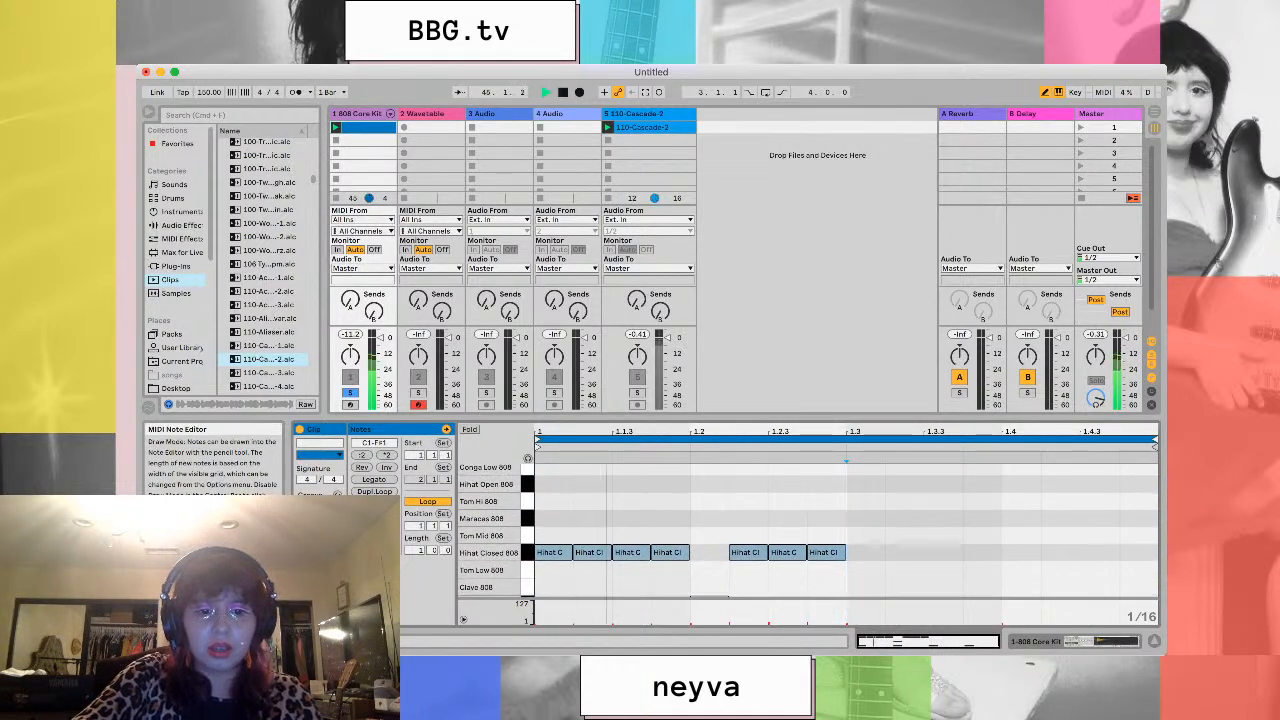
click(709, 483)
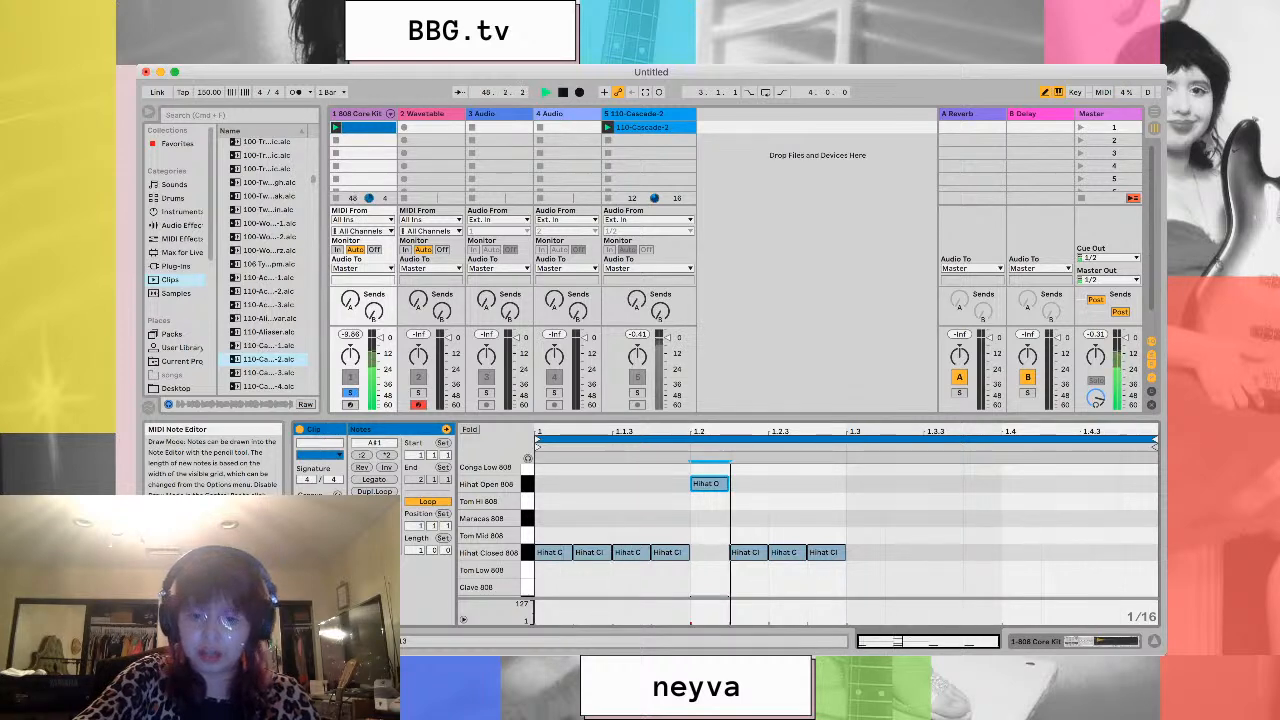
click(865, 483)
drag(902, 552, 981, 552)
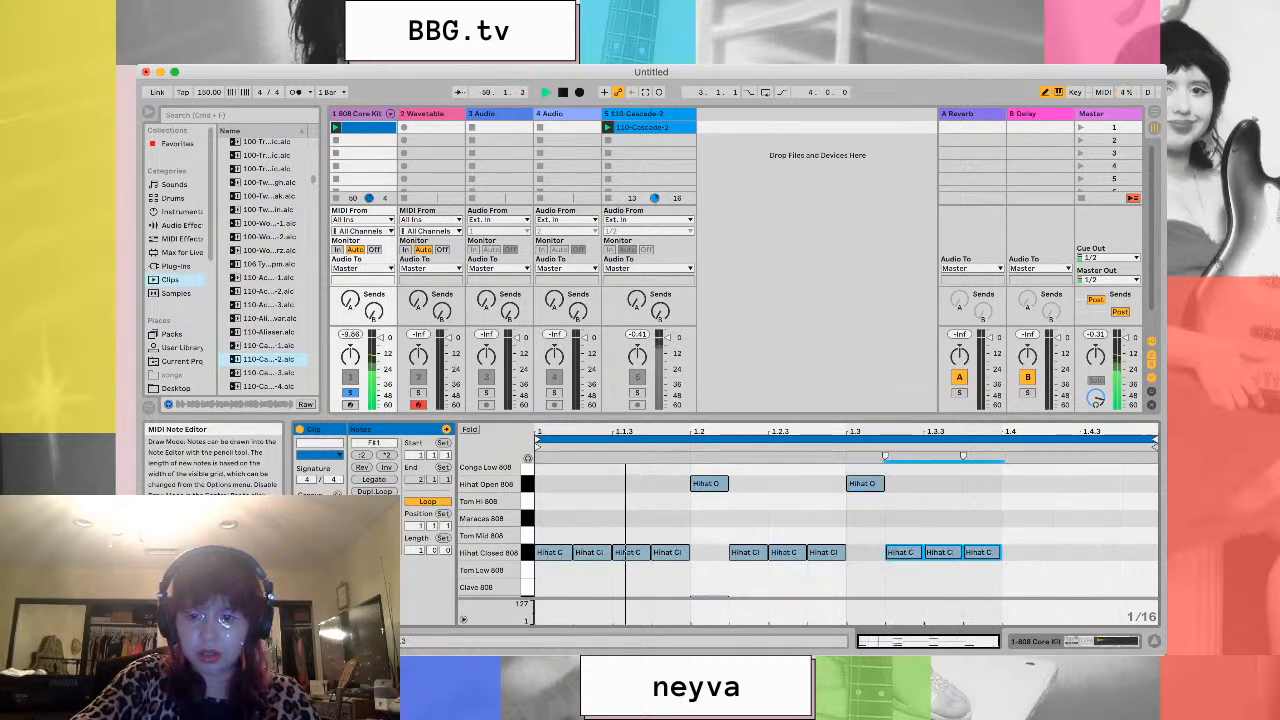
click(1020, 483)
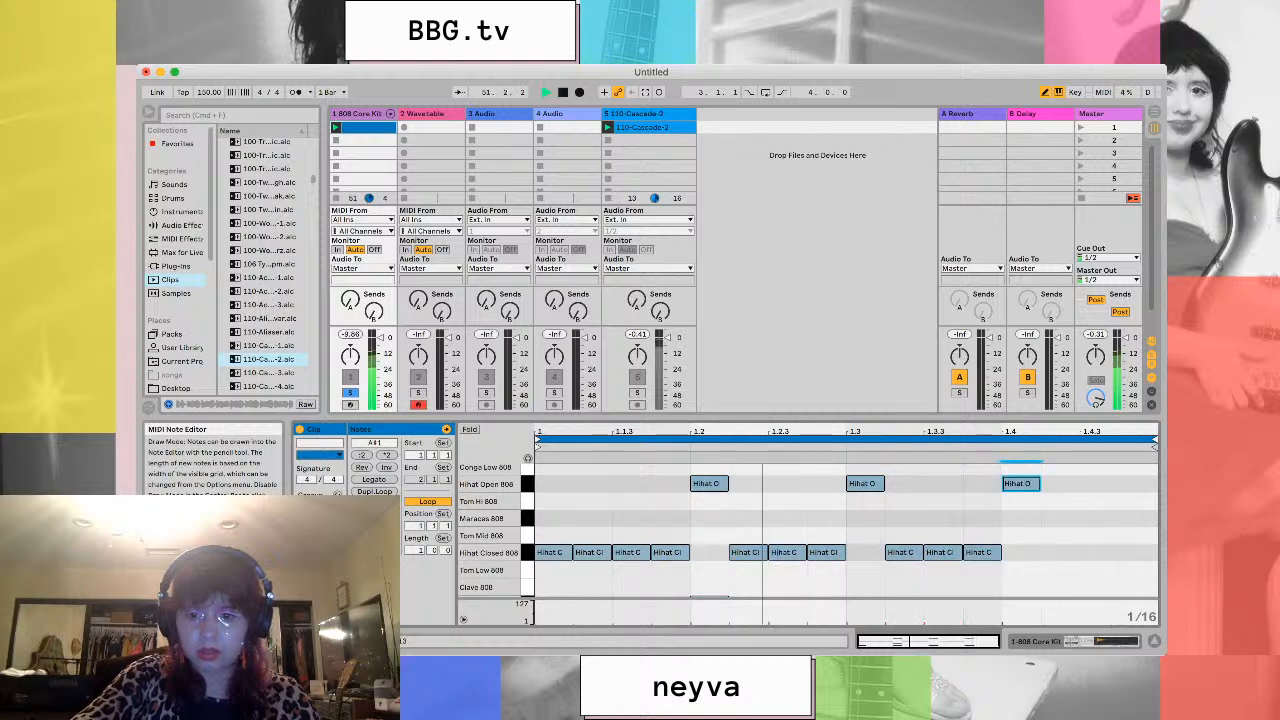
drag(1058, 552, 1136, 552)
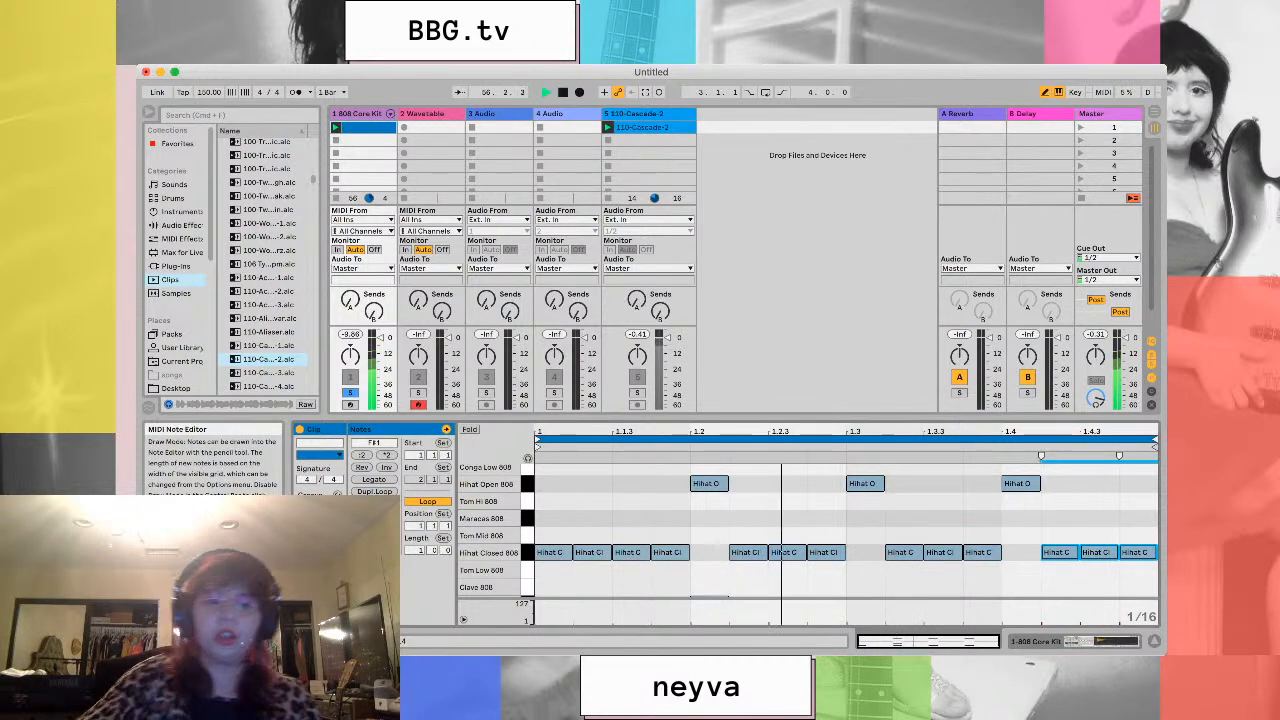
Erase the four closed hi-hat notes on beat 1 and draw them again
scroll(490, 530, down, 3)
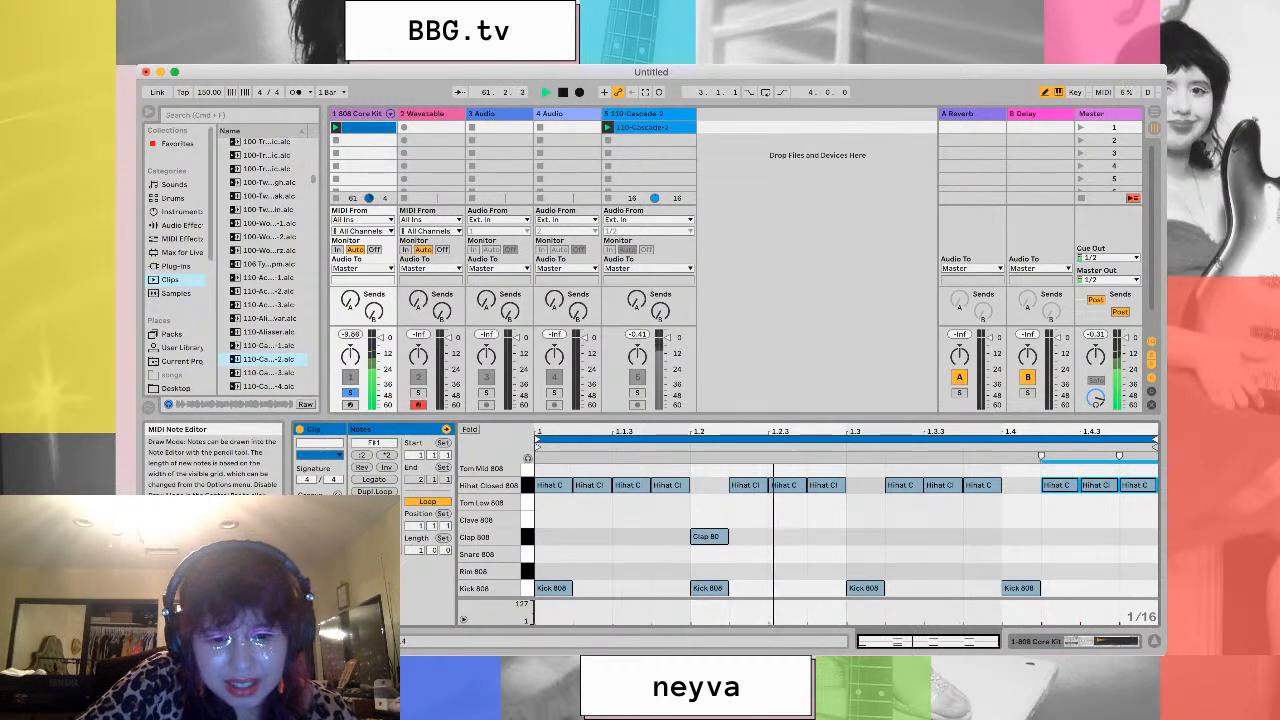
drag(554, 486, 671, 486)
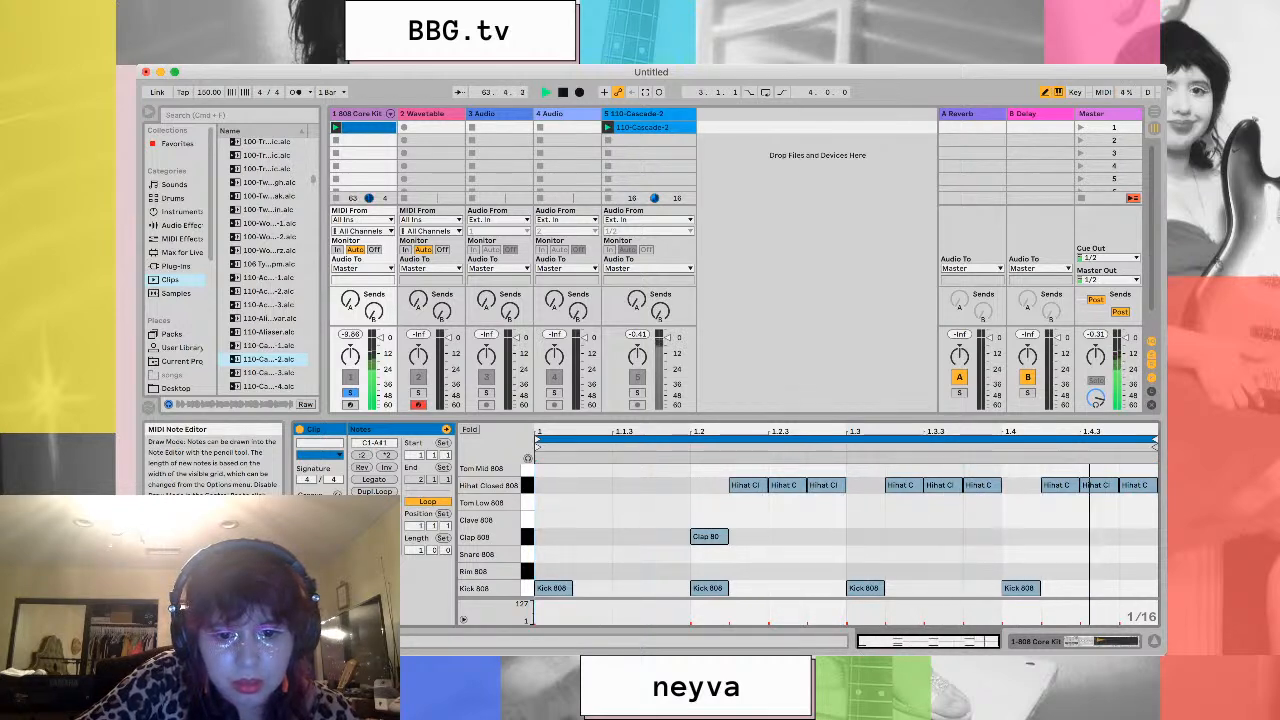
drag(540, 486, 686, 486)
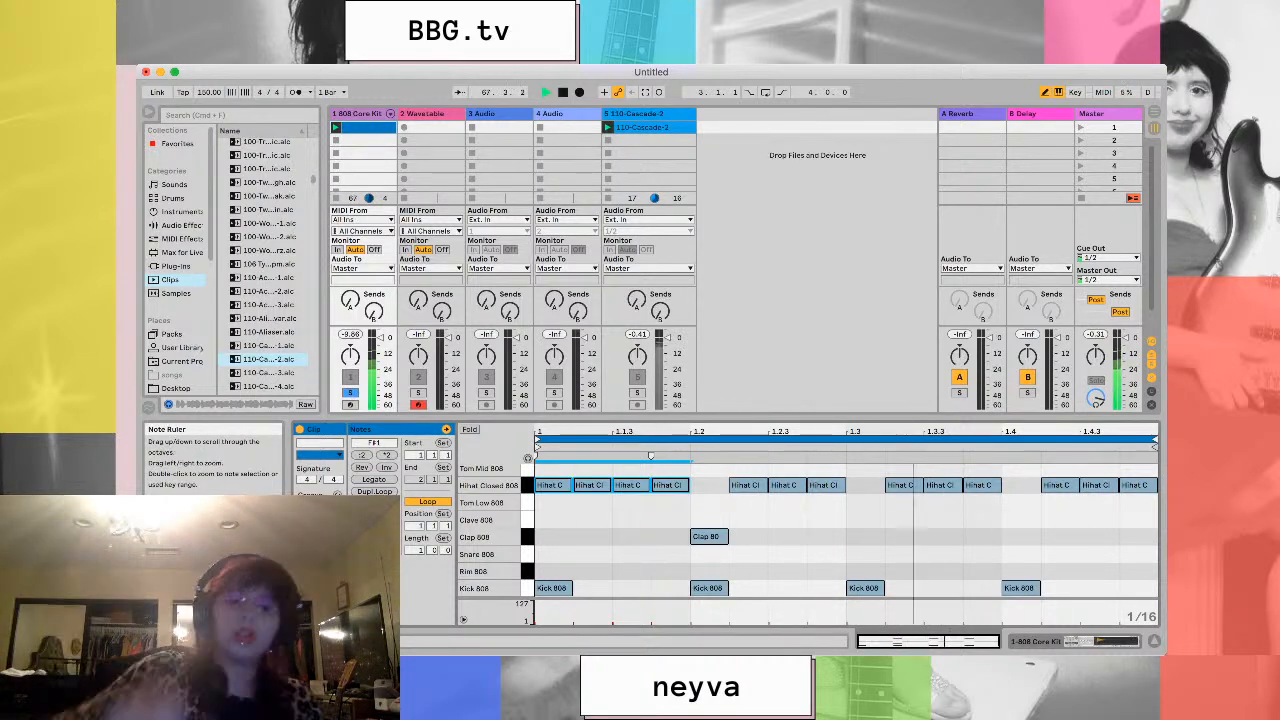
Delete the open hi-hat notes on 1.2, 1.3 and 1.4
scroll(490, 530, up, 4)
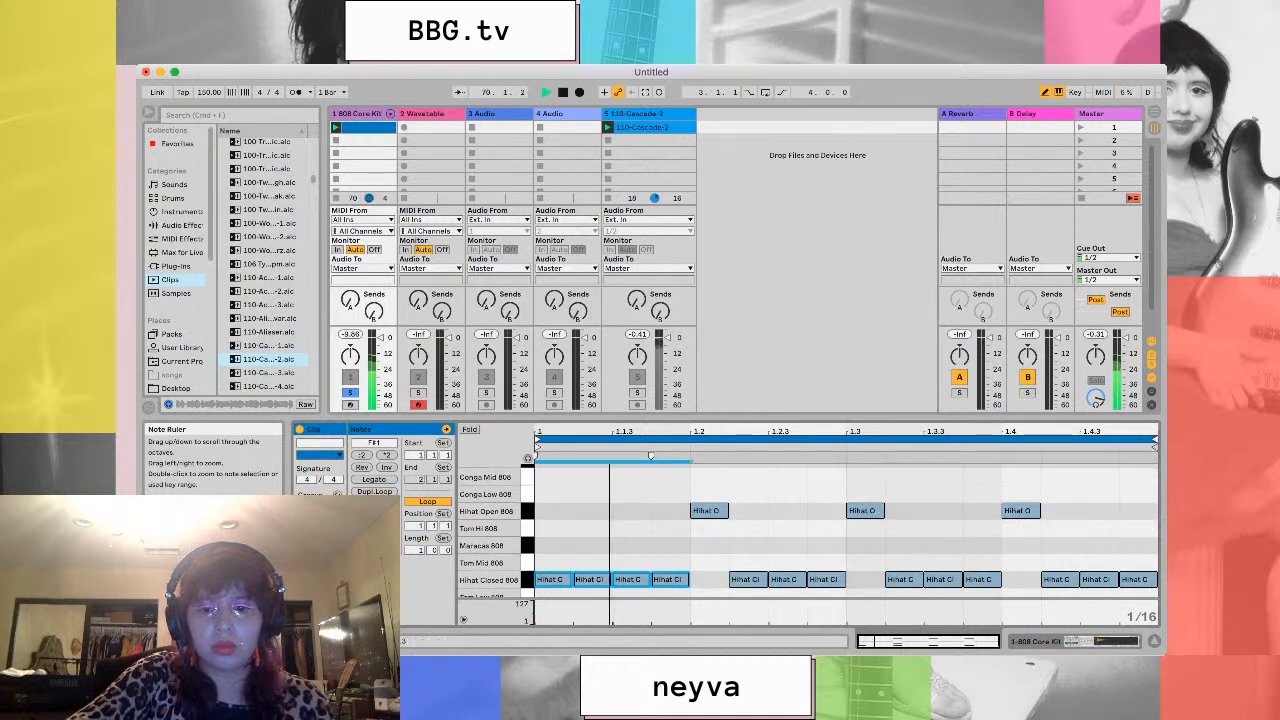
double_click(709, 510)
double_click(865, 510)
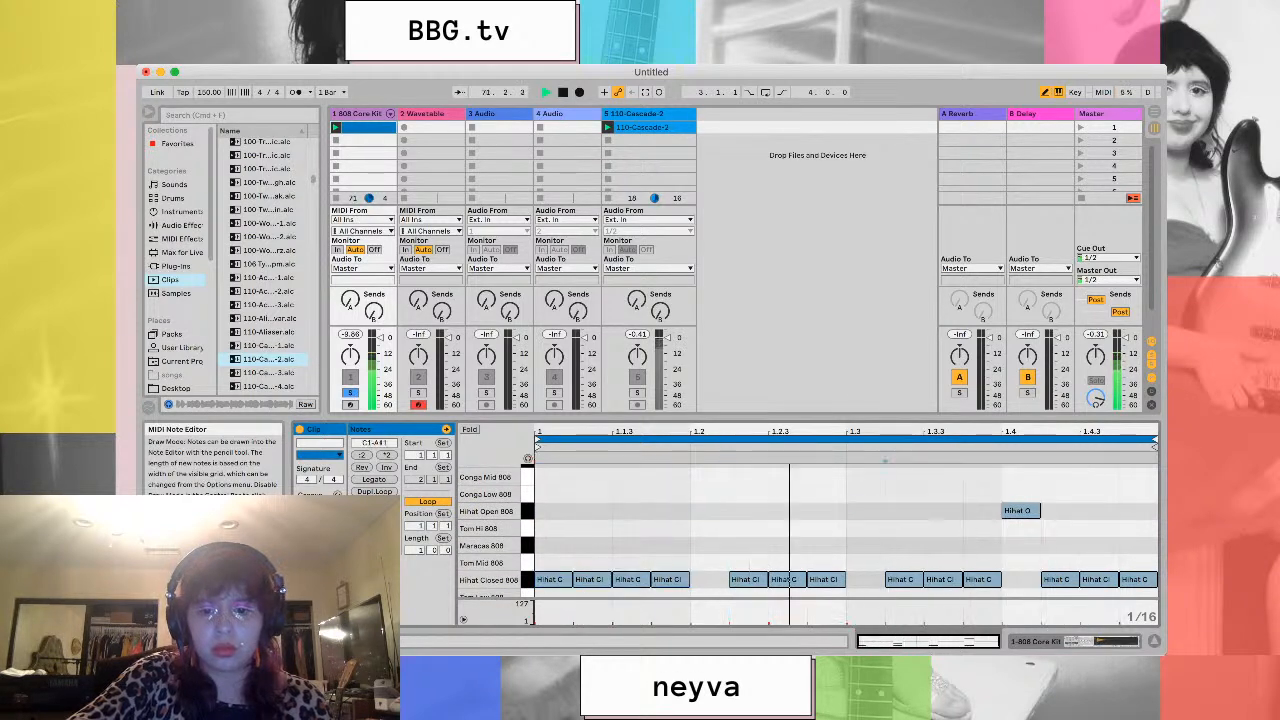
double_click(1021, 510)
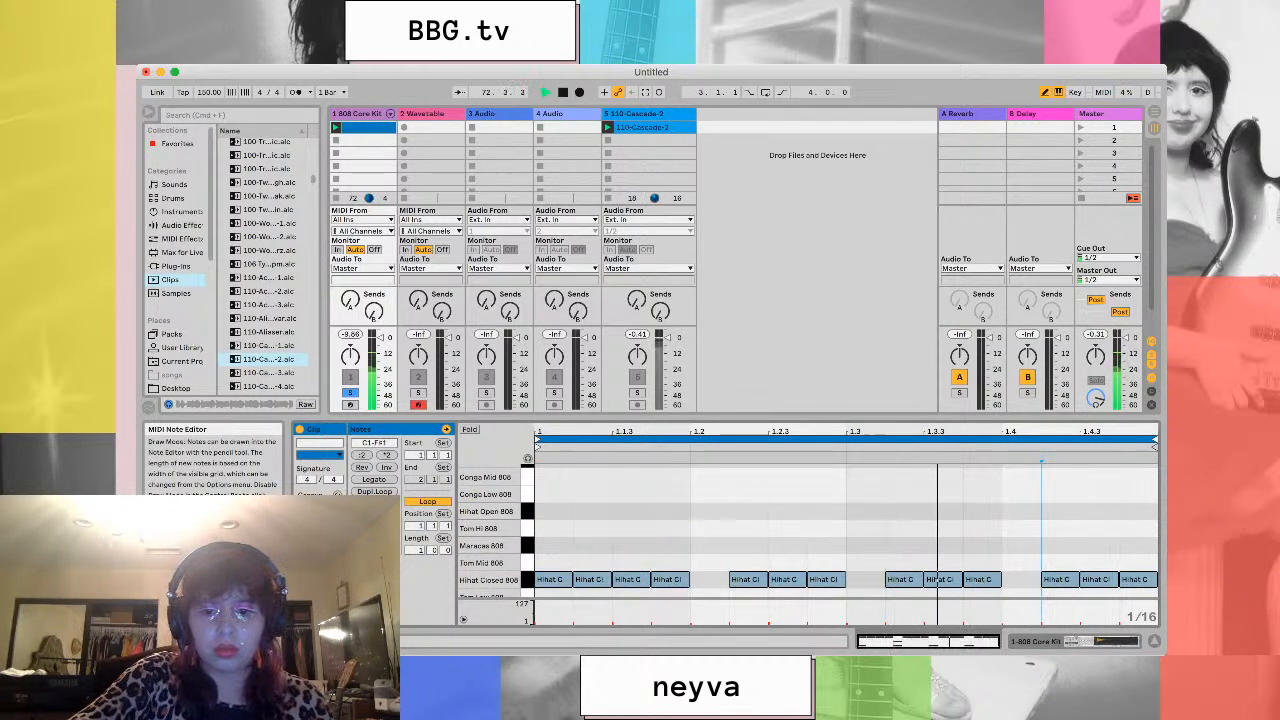
Add a Clap 808 note on 1.4 and erase every closed hi-hat note after the first two sixteenths of beat 1
scroll(490, 530, down, 4)
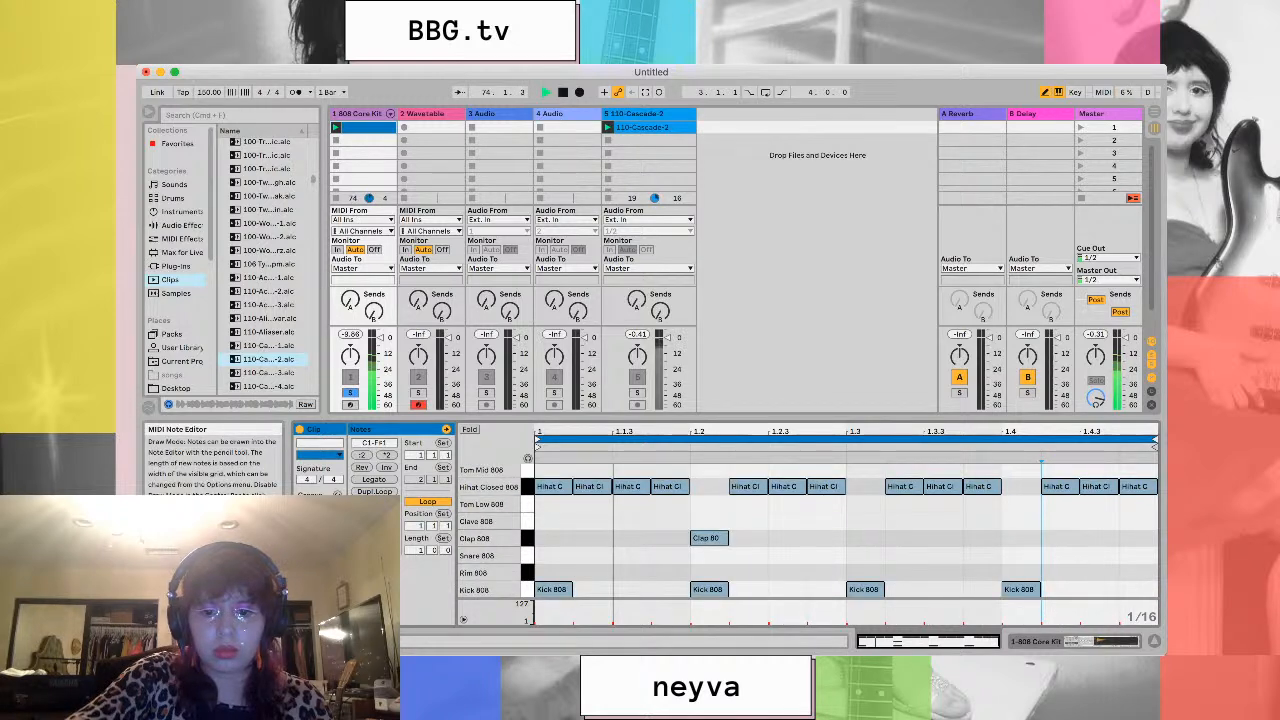
double_click(1020, 538)
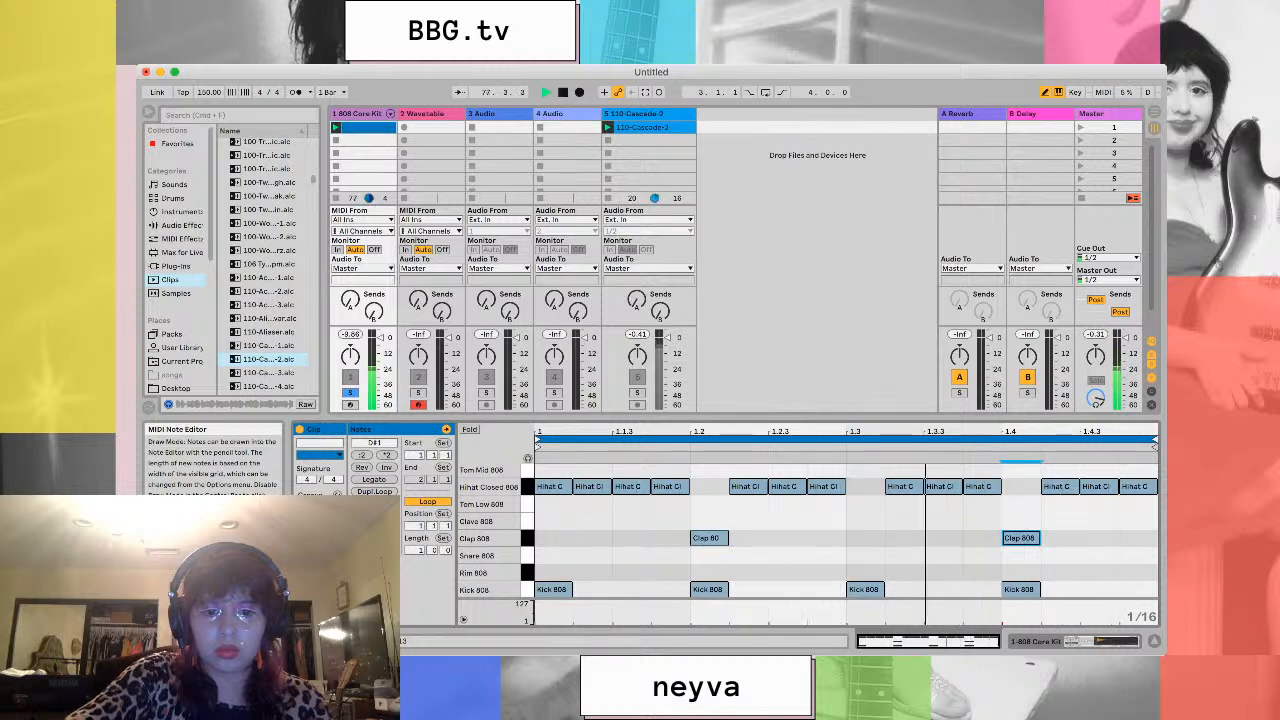
click(631, 487)
click(670, 487)
click(747, 486)
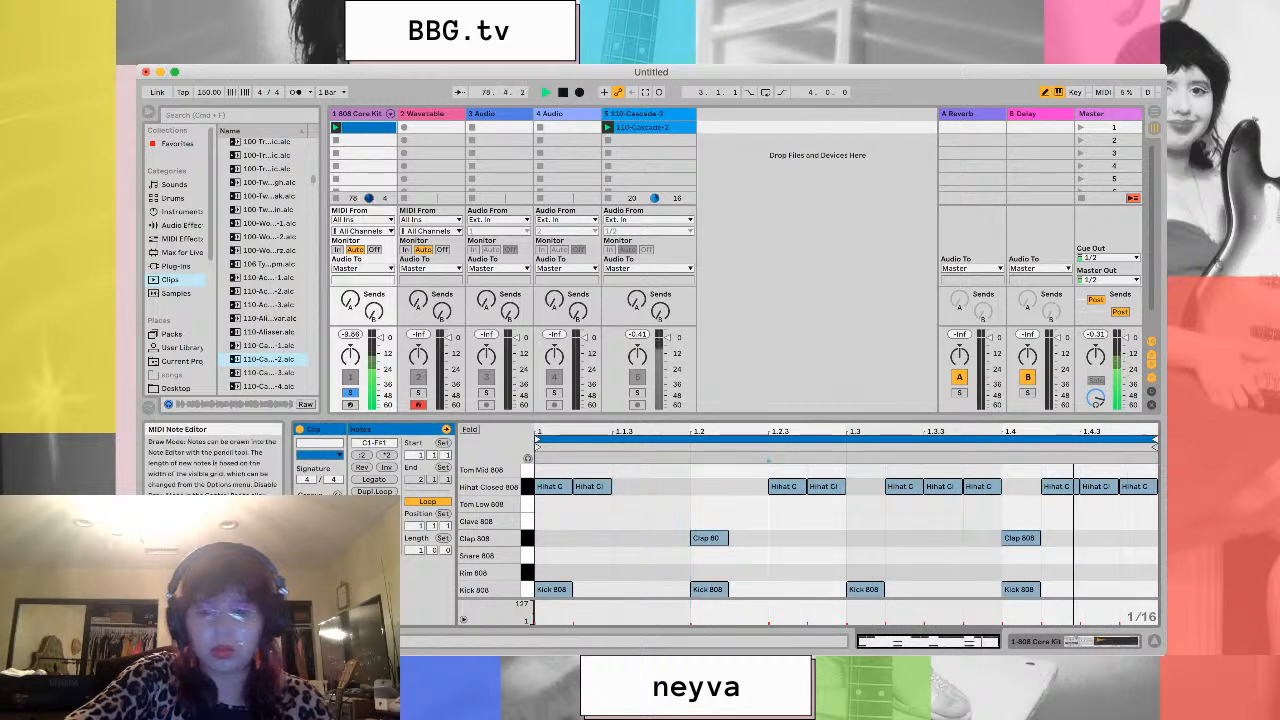
click(786, 486)
click(826, 486)
click(903, 486)
click(940, 486)
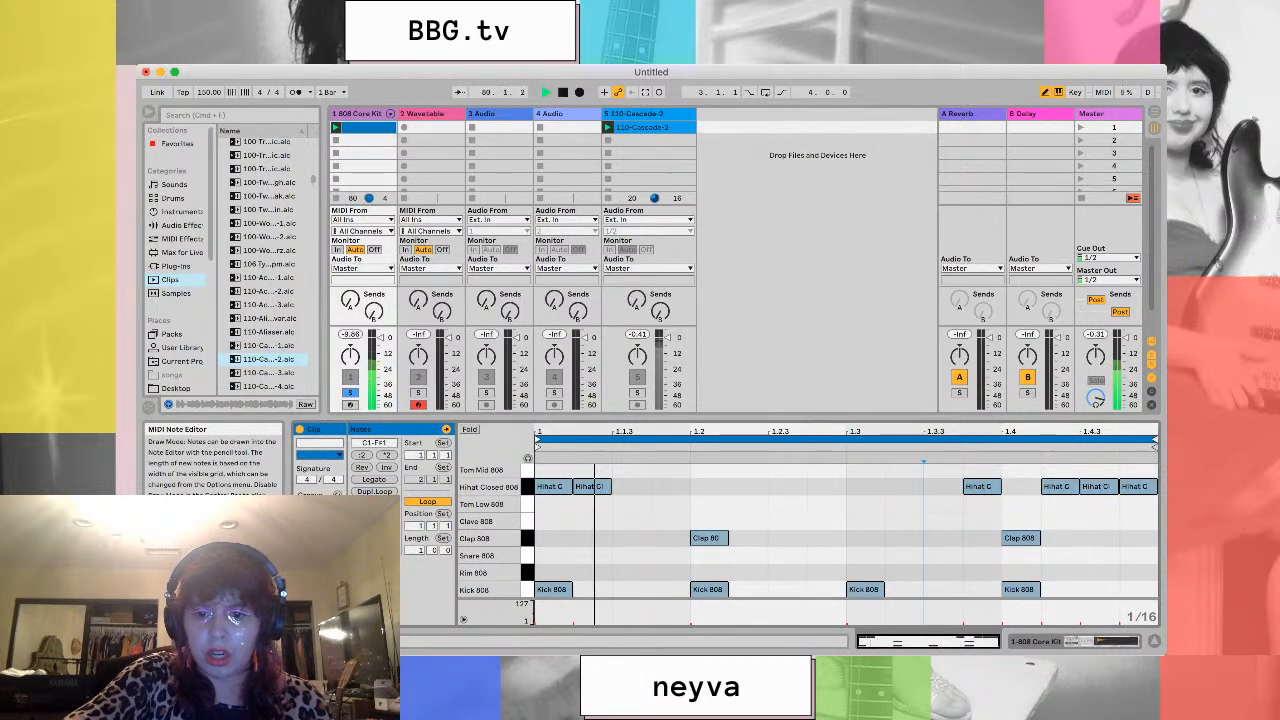
click(979, 486)
click(1055, 486)
click(1096, 486)
click(1135, 486)
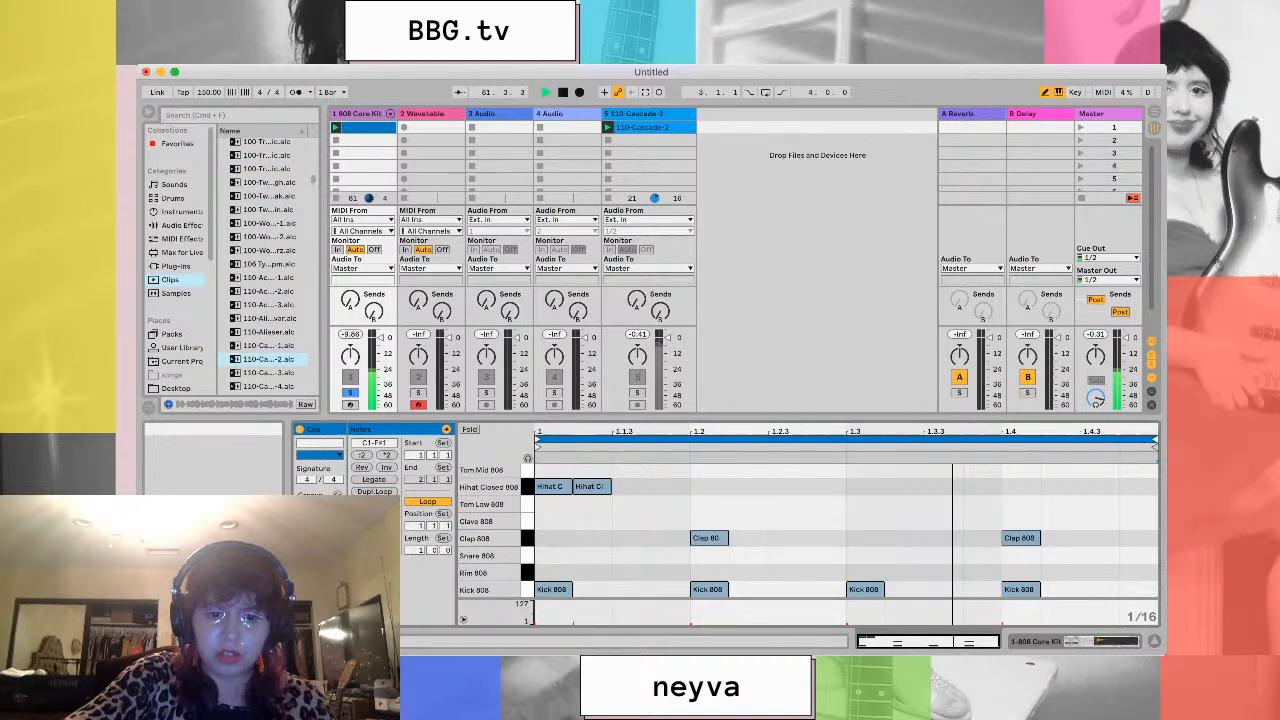
Add an open hi-hat note on 1.1.3 and closed hi-hat notes on 1.1.4 and 1.2
scroll(620, 500, up, 1)
click(620, 503)
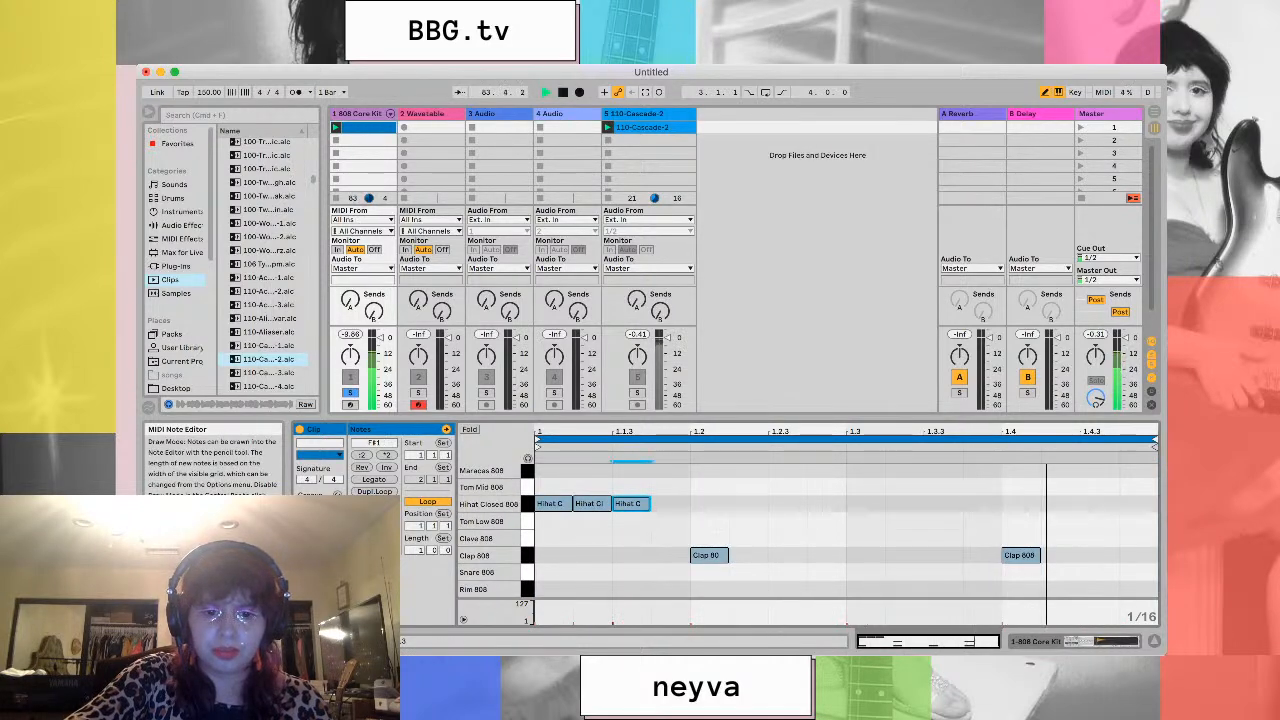
click(630, 503)
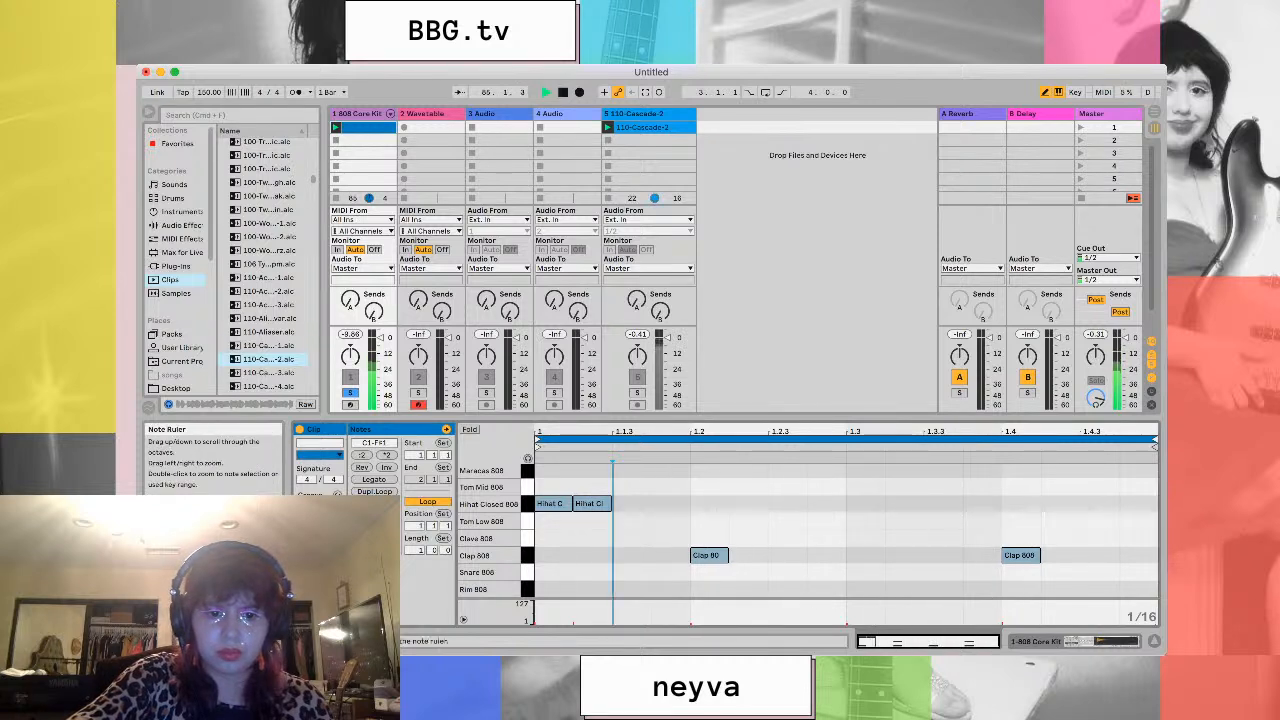
scroll(495, 530, up, 3)
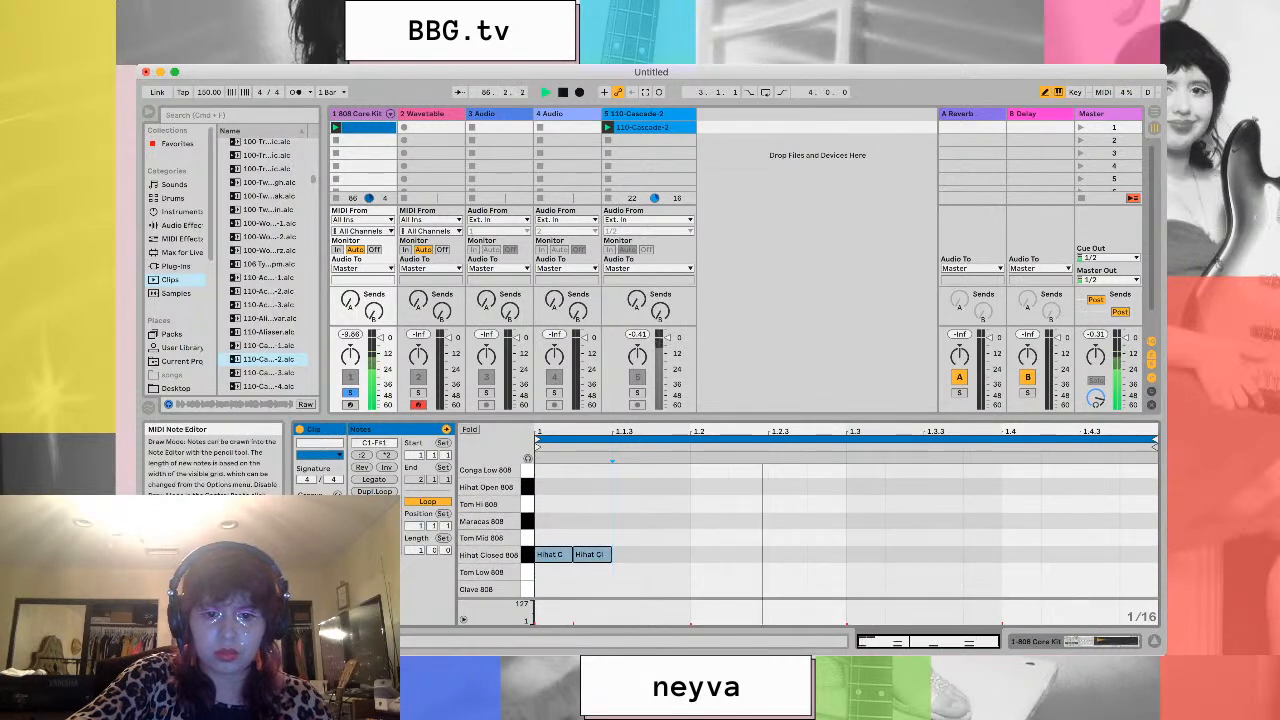
click(630, 487)
mouse_move(667, 555)
mouse_down()
mouse_move(740, 555)
mouse_move(715, 555)
mouse_up()
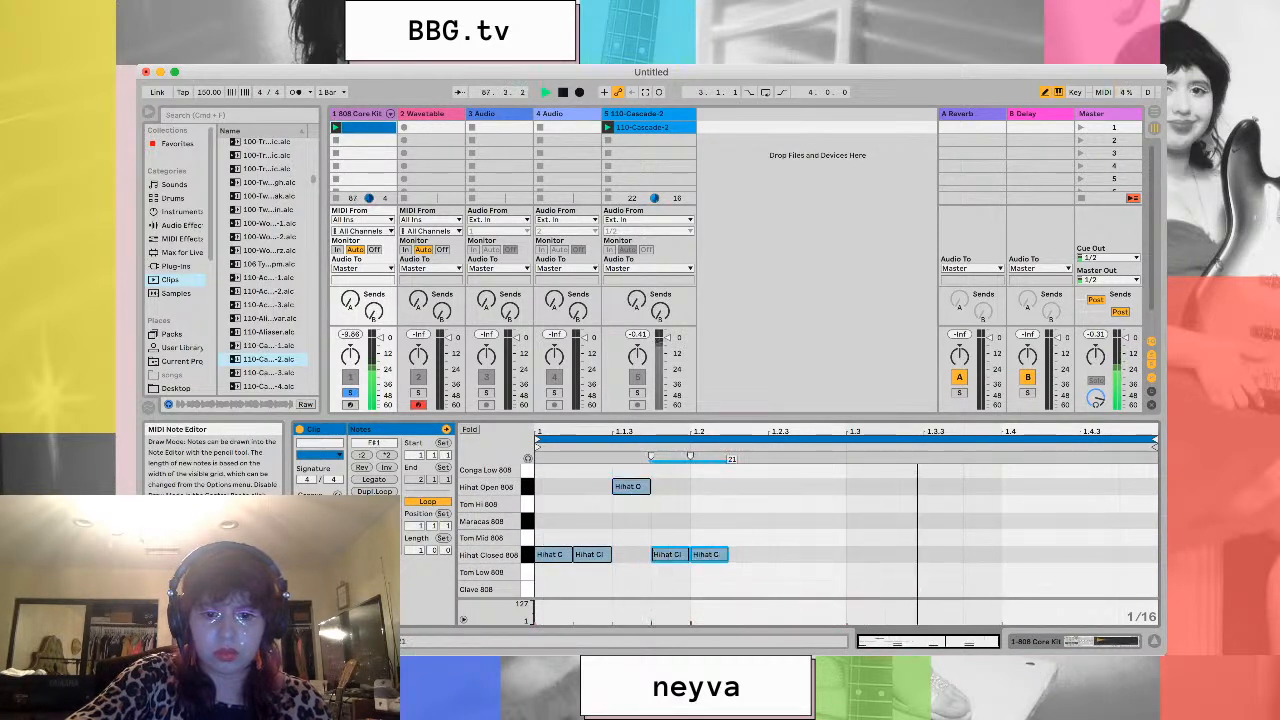
click(748, 487)
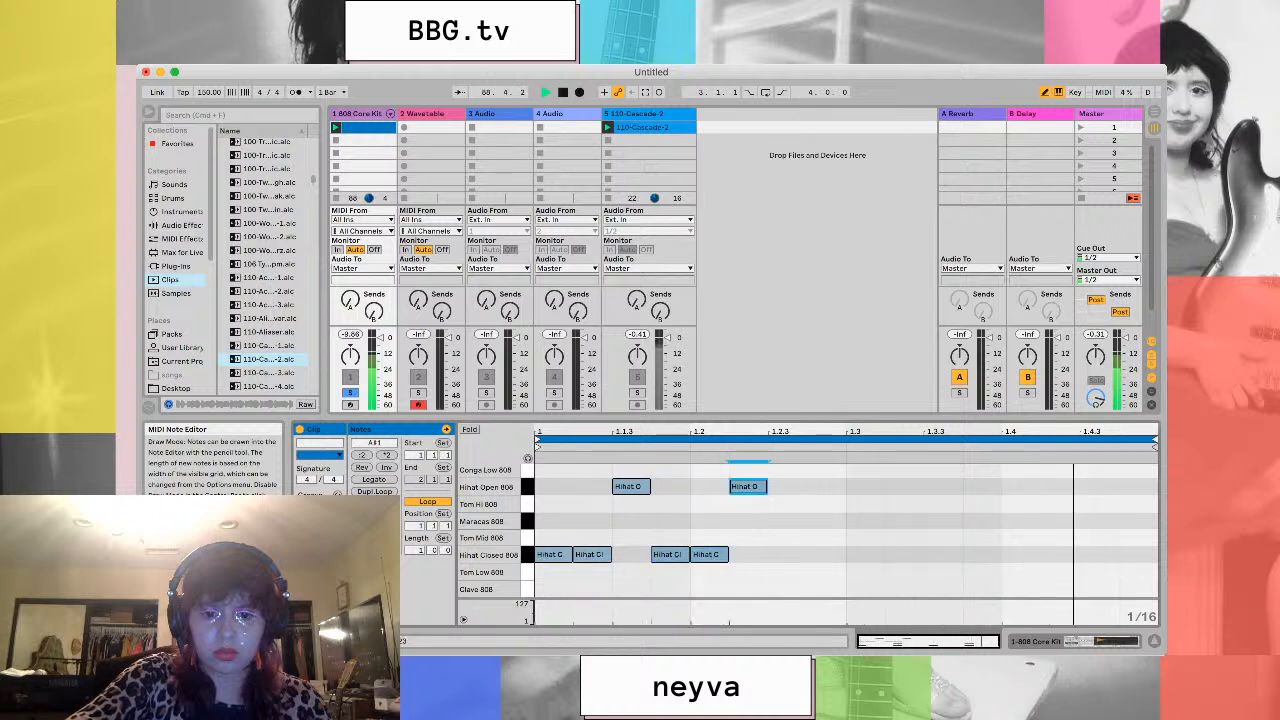
drag(776, 555, 830, 555)
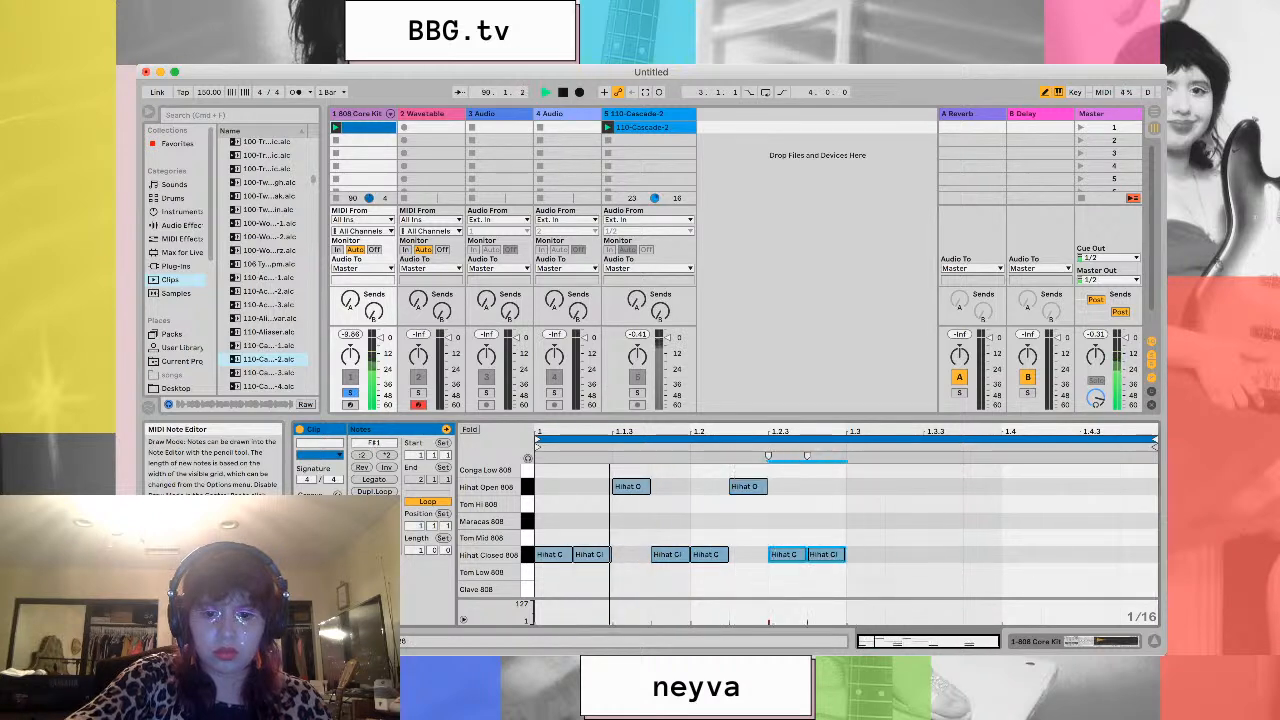
click(786, 555)
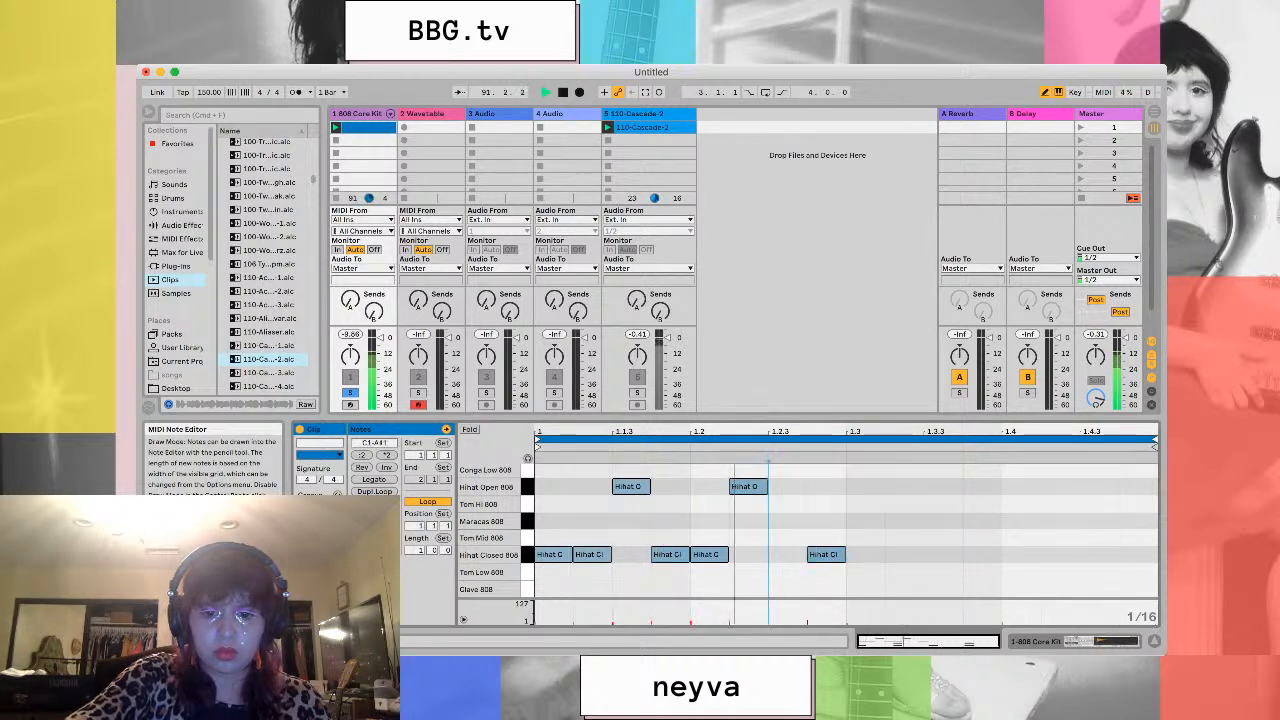
click(826, 555)
click(748, 487)
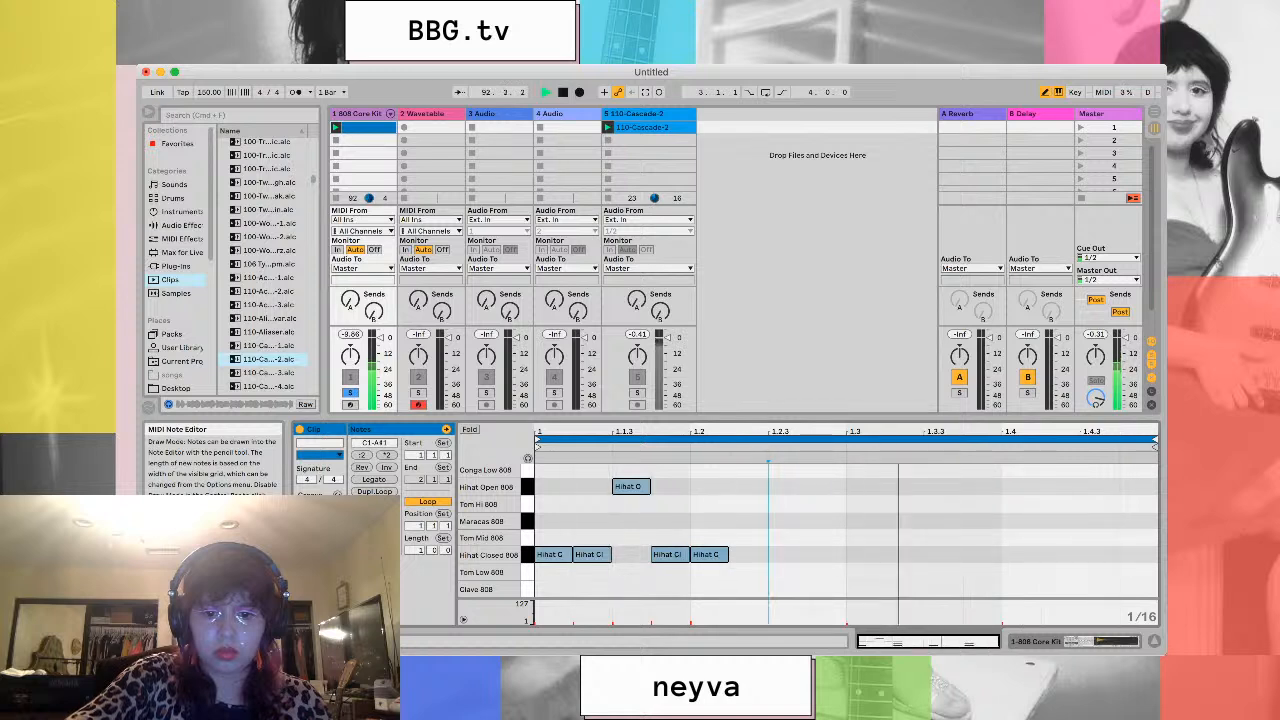
click(749, 555)
click(787, 487)
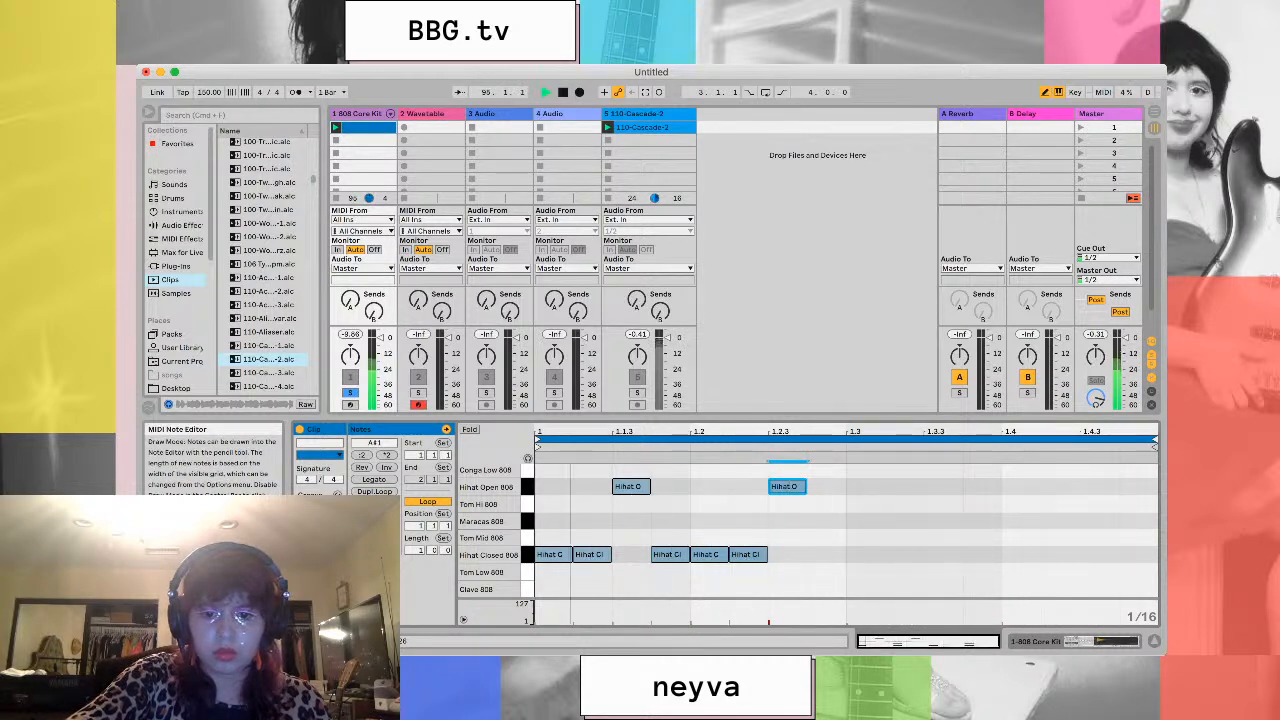
click(787, 487)
click(748, 487)
click(748, 555)
drag(787, 555, 865, 555)
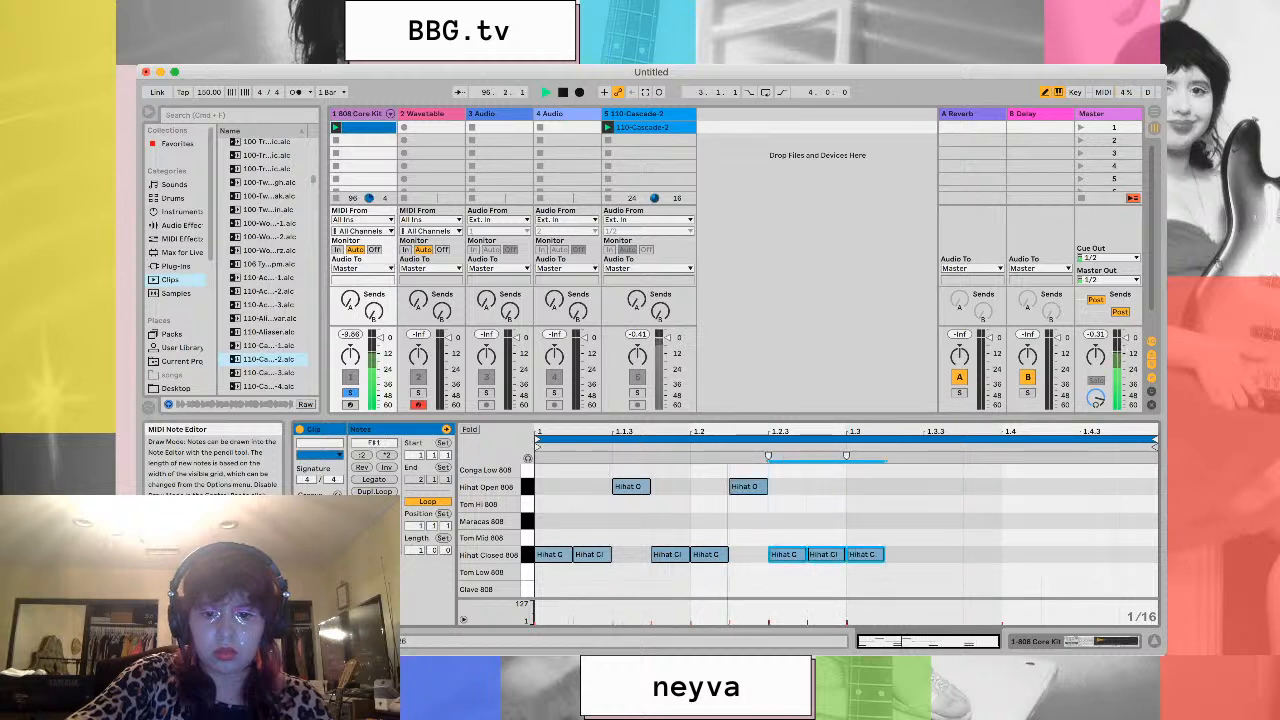
click(865, 555)
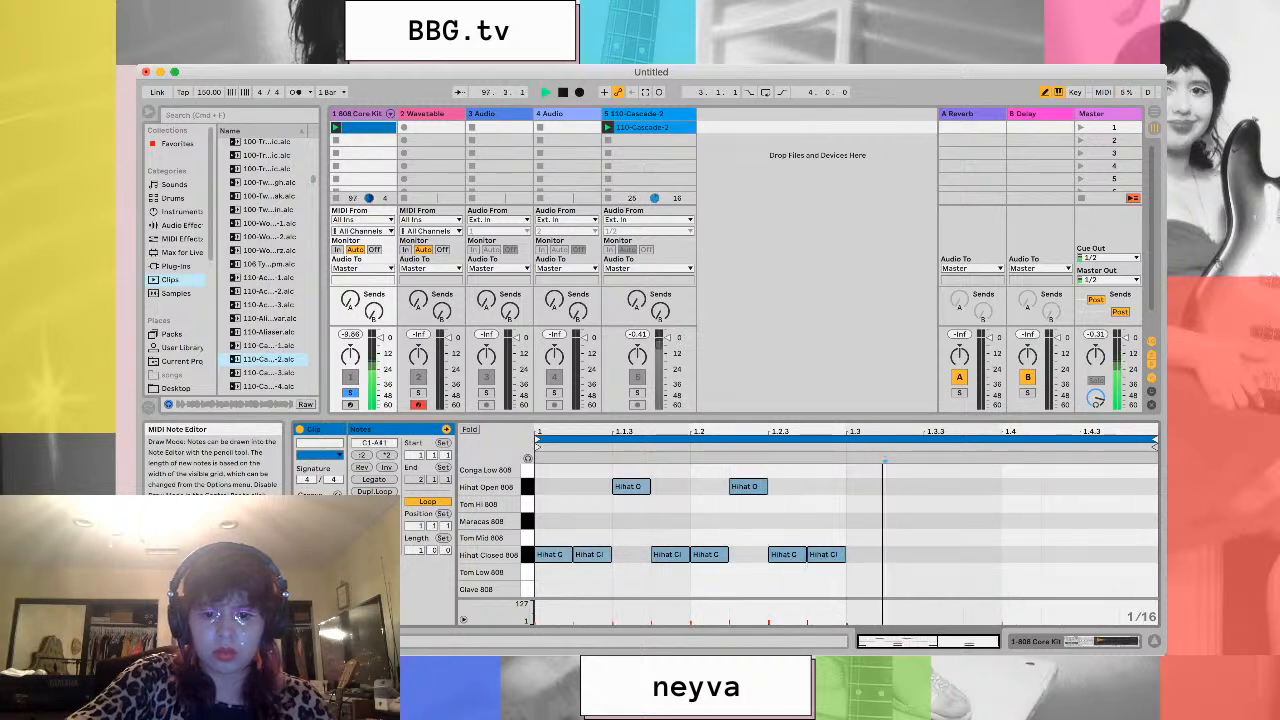
click(826, 555)
click(787, 555)
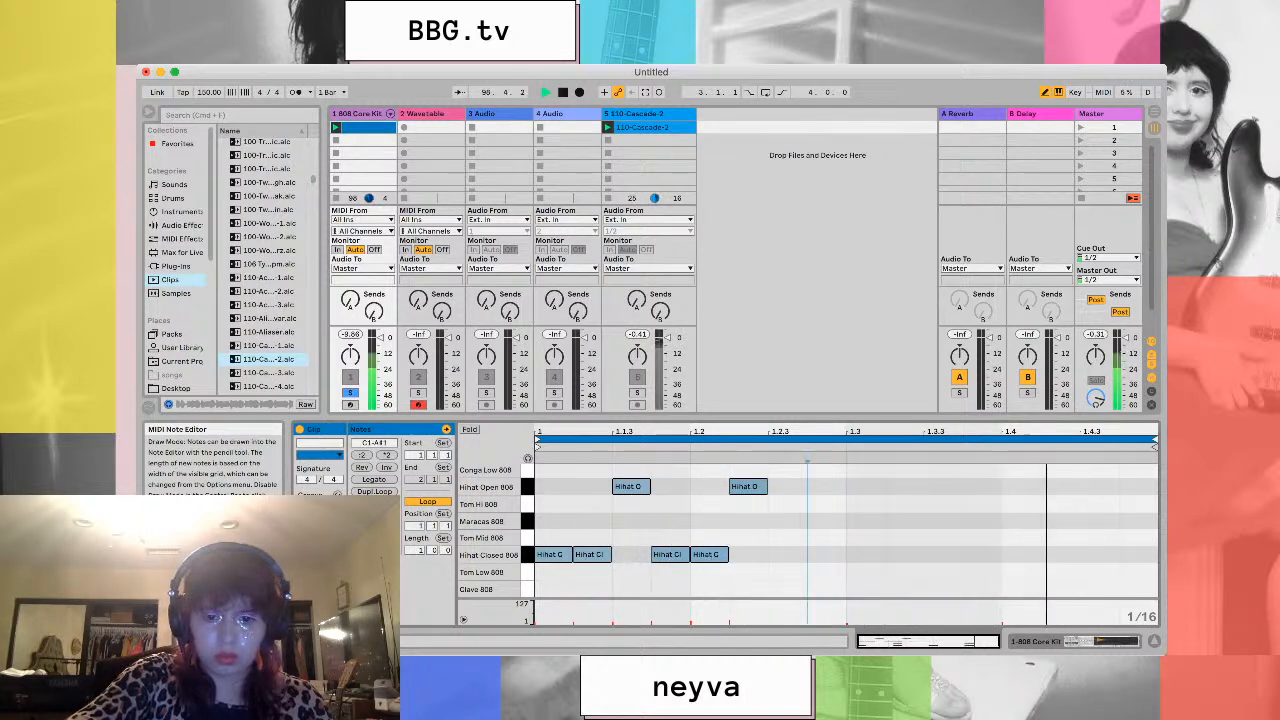
click(748, 487)
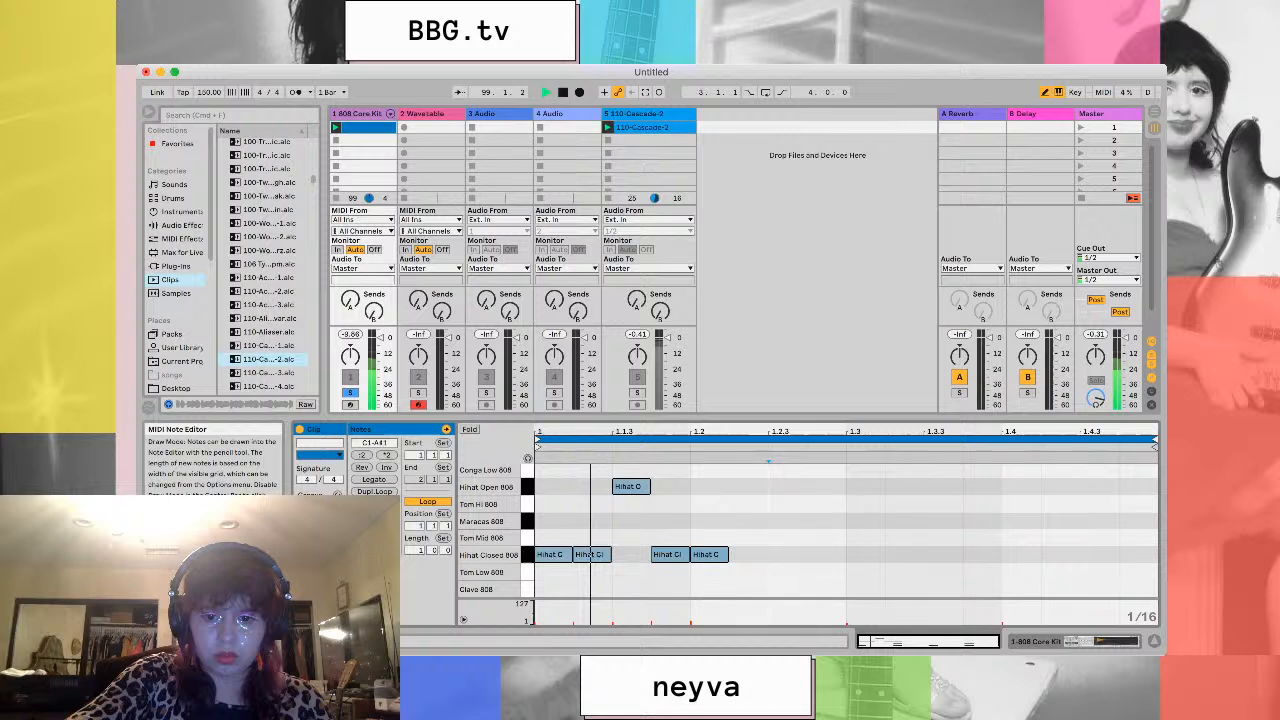
Add open hi-hat notes on 1.2.3, 1.3.3 and 1.4.3
click(787, 487)
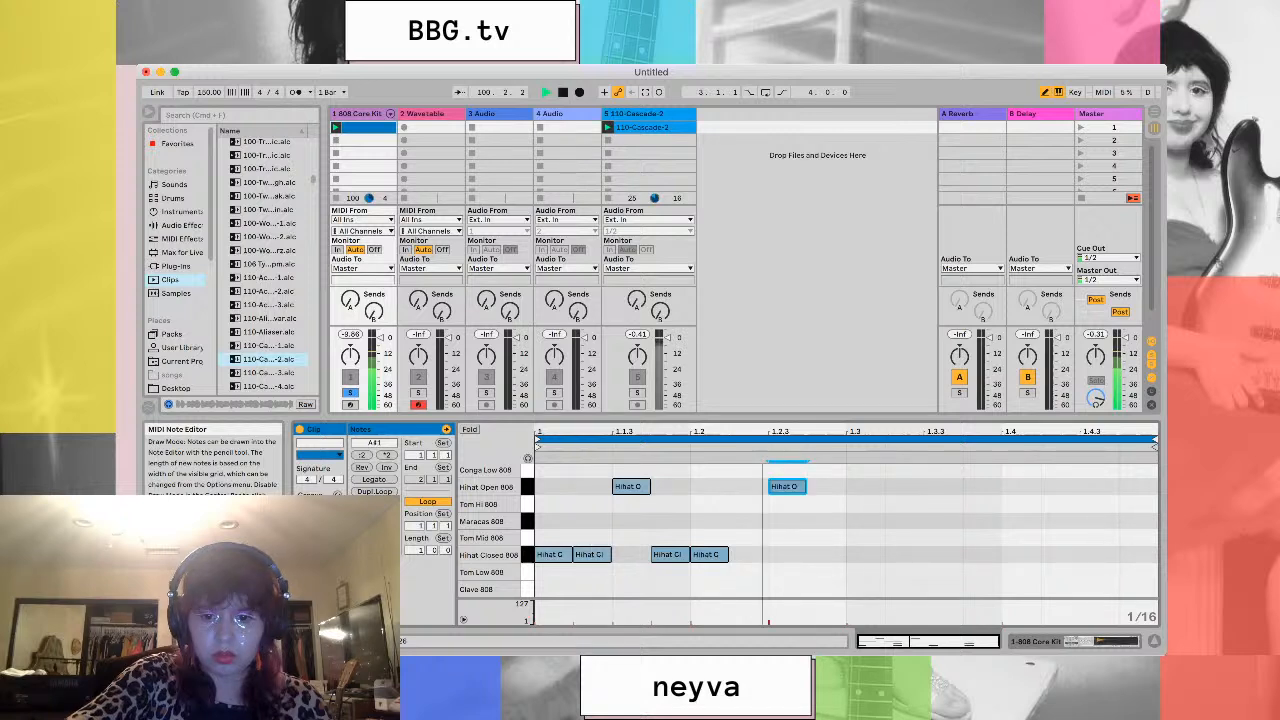
click(943, 487)
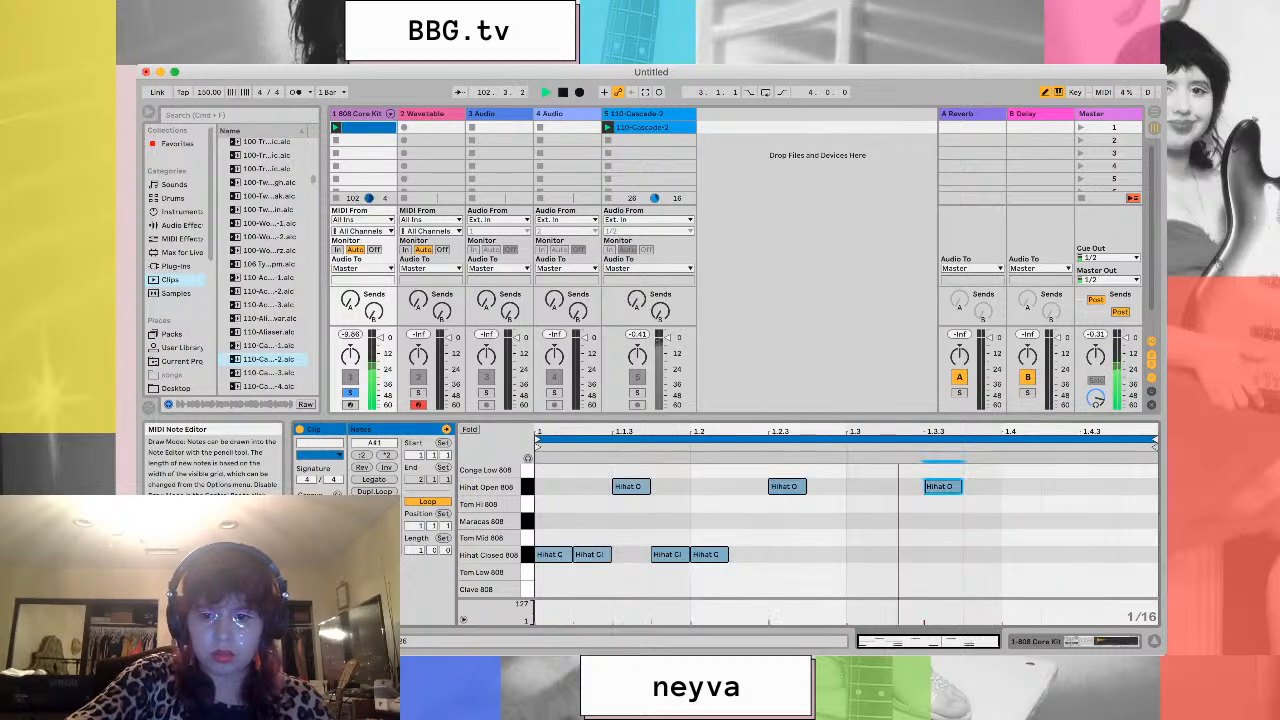
click(1099, 487)
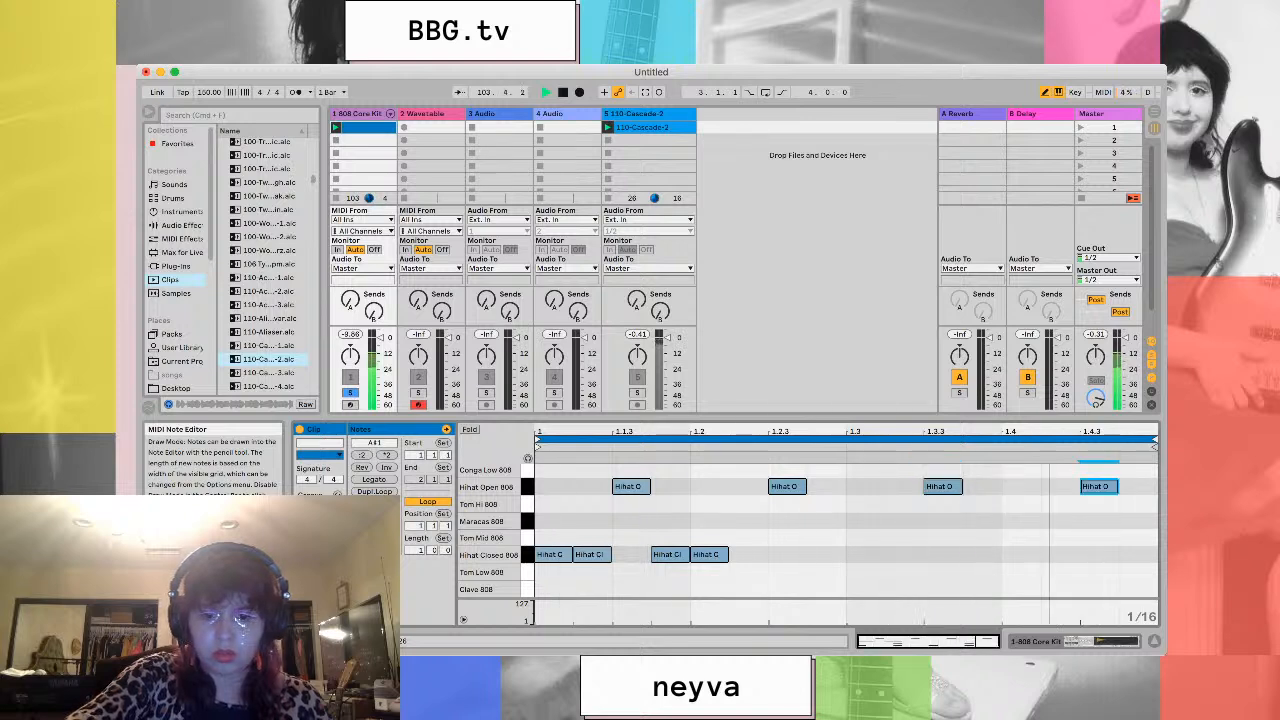
Add closed hi-hat notes on 1.2.4, 1.3, 1.3.2, 1.3.4, 1.4, 1.4.2 and 1.4.4
click(827, 555)
click(865, 555)
click(904, 555)
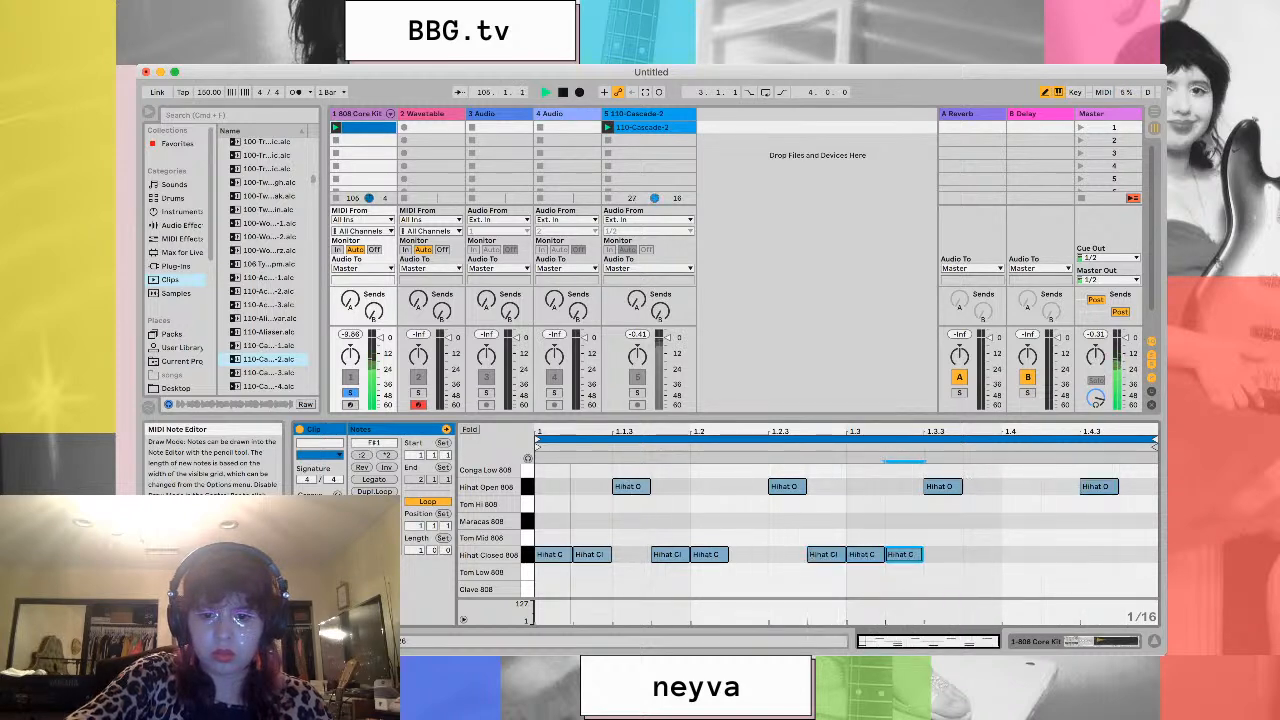
click(981, 555)
click(1019, 555)
click(1057, 555)
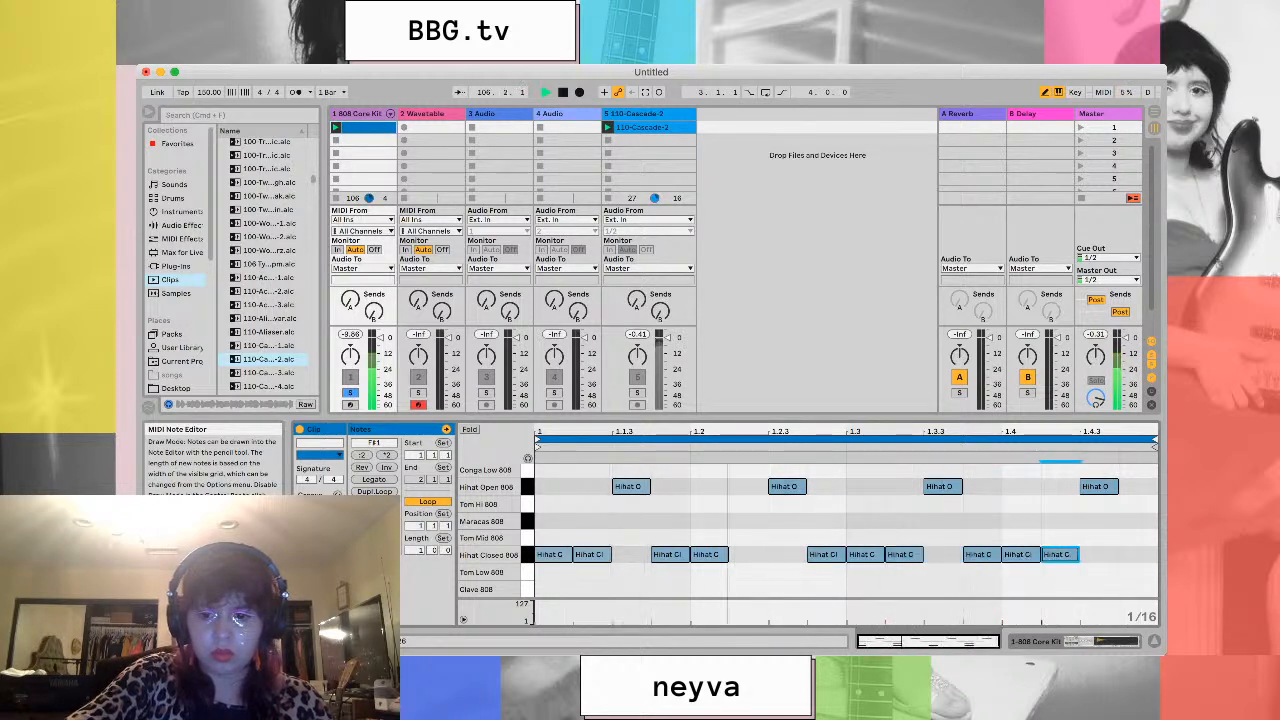
click(1137, 555)
Review the whole drum pattern, from the kick and clap rows up to the open hi-hat row
scroll(490, 530, down, 4)
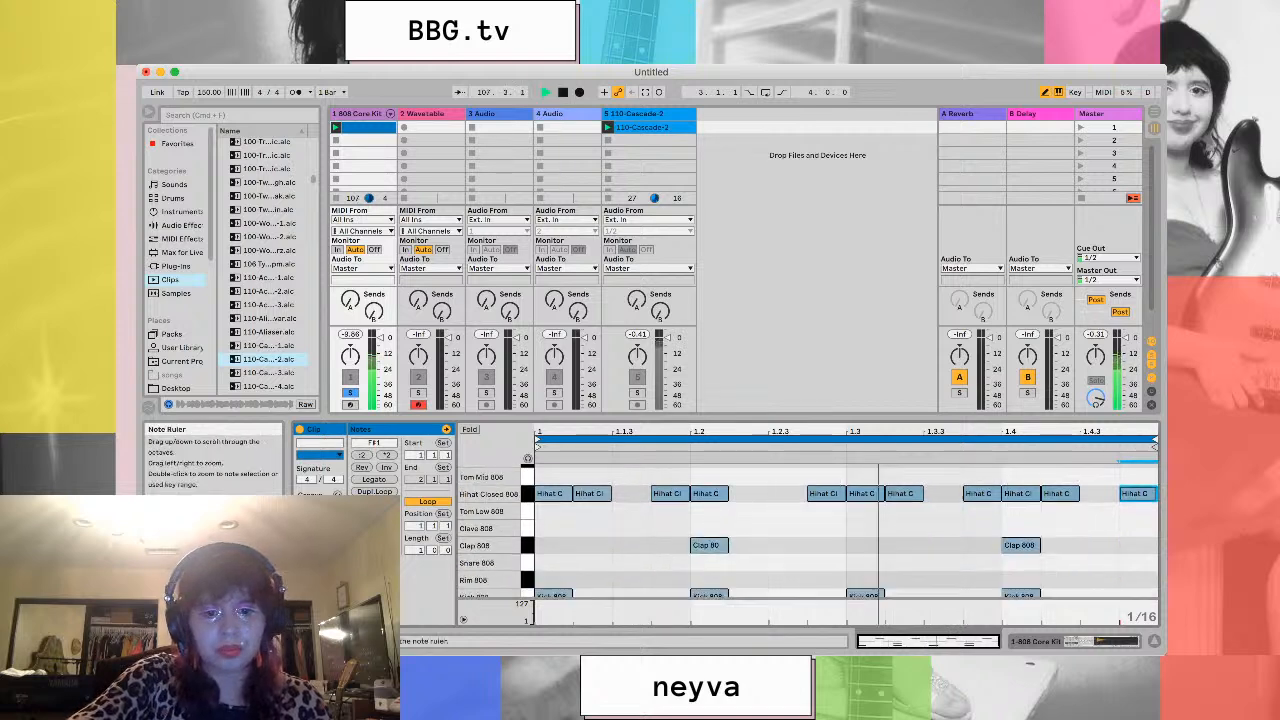
drag(490, 530, 490, 532)
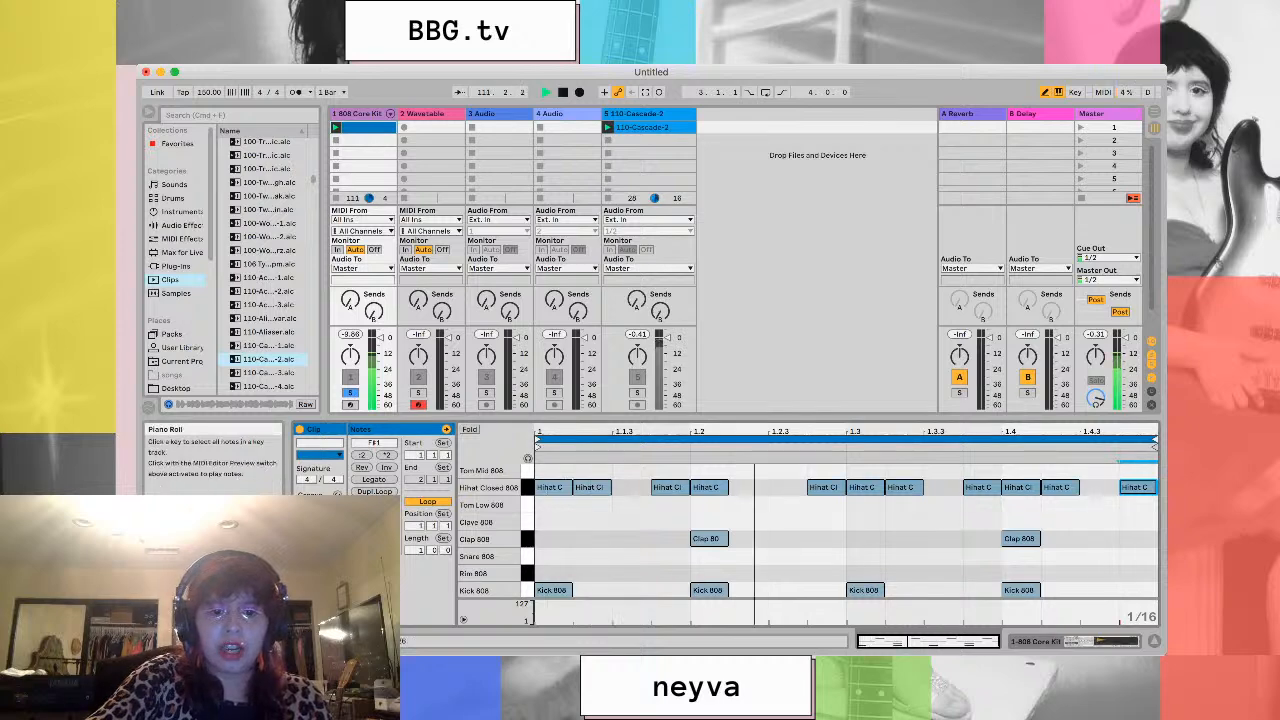
drag(490, 510, 490, 611)
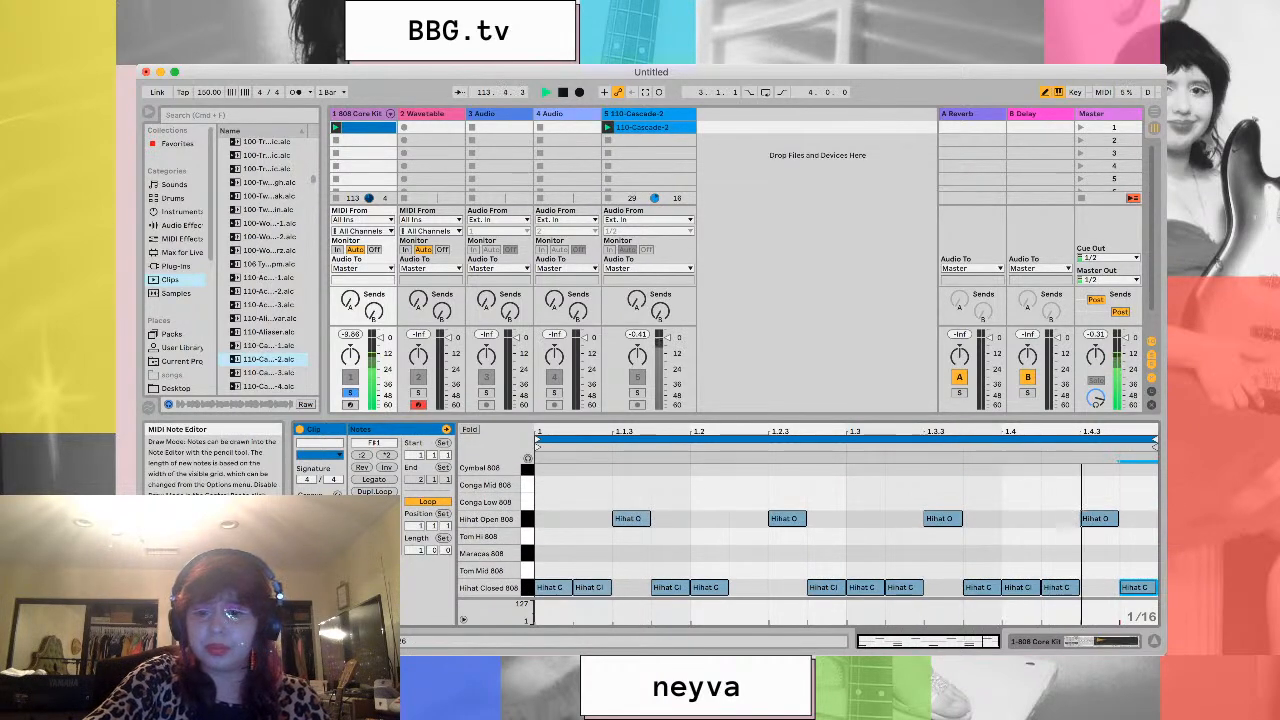
drag(490, 519, 490, 450)
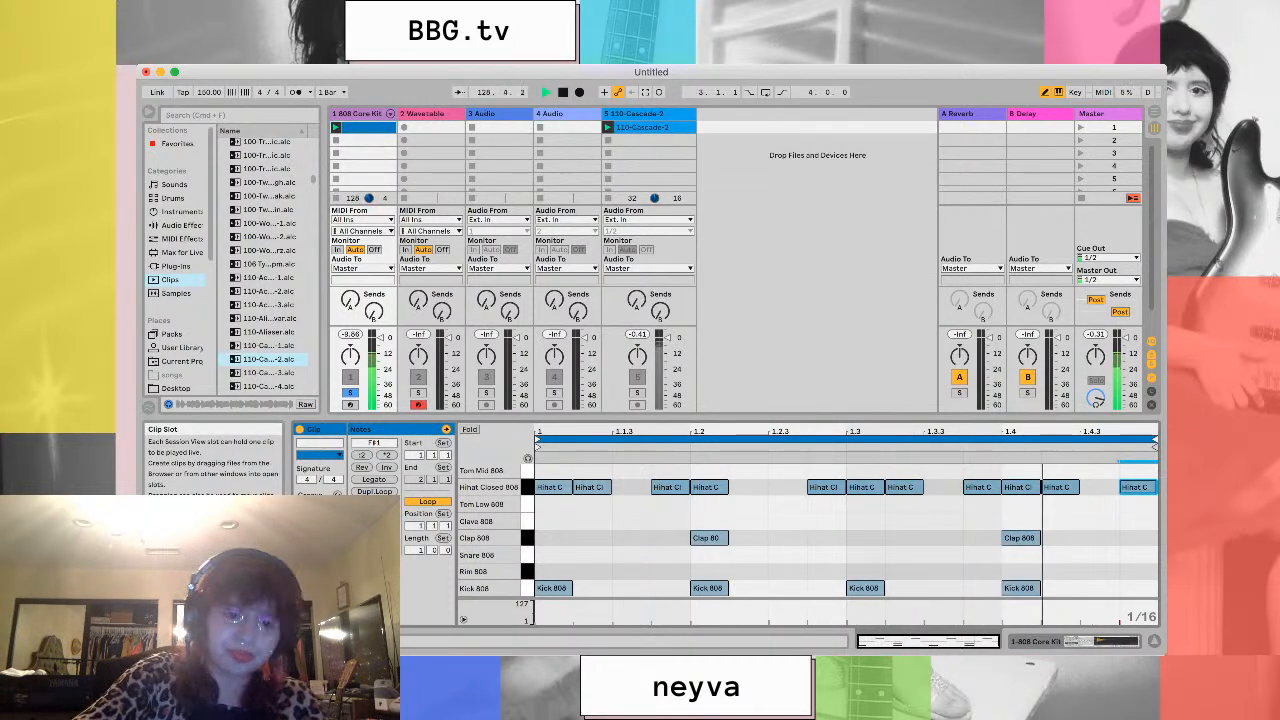
drag(488, 510, 488, 643)
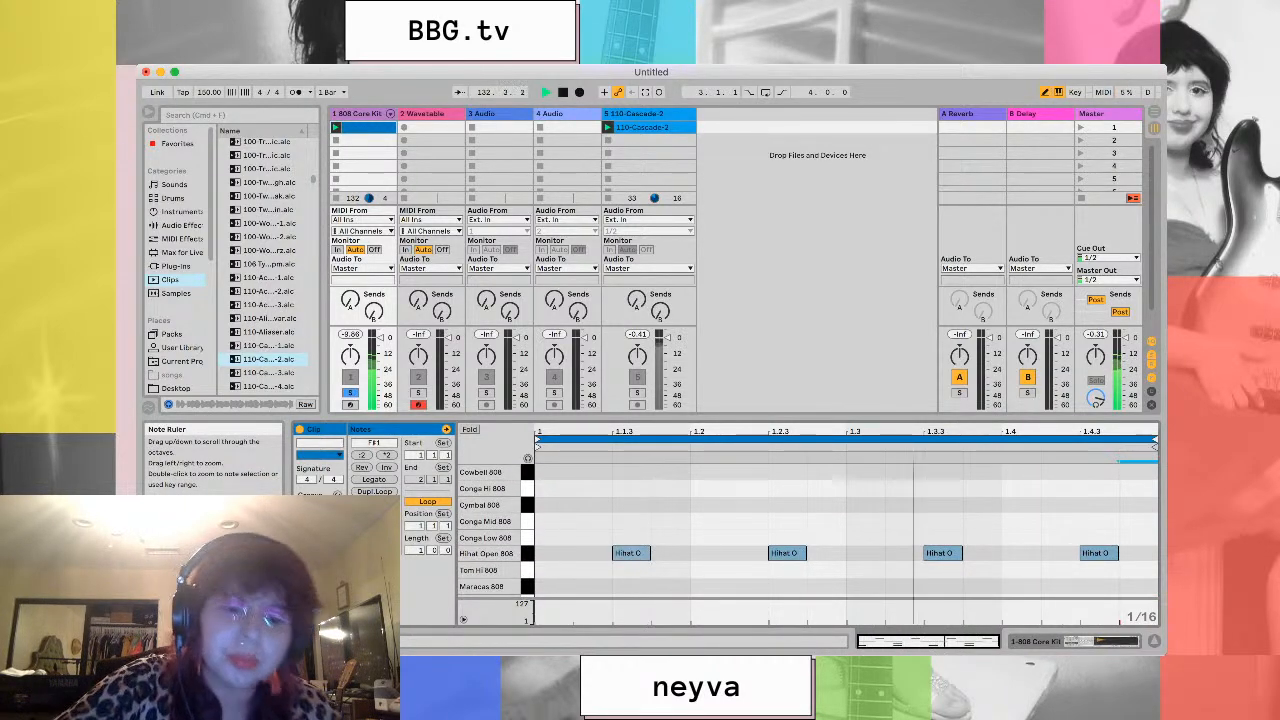
drag(488, 600, 488, 473)
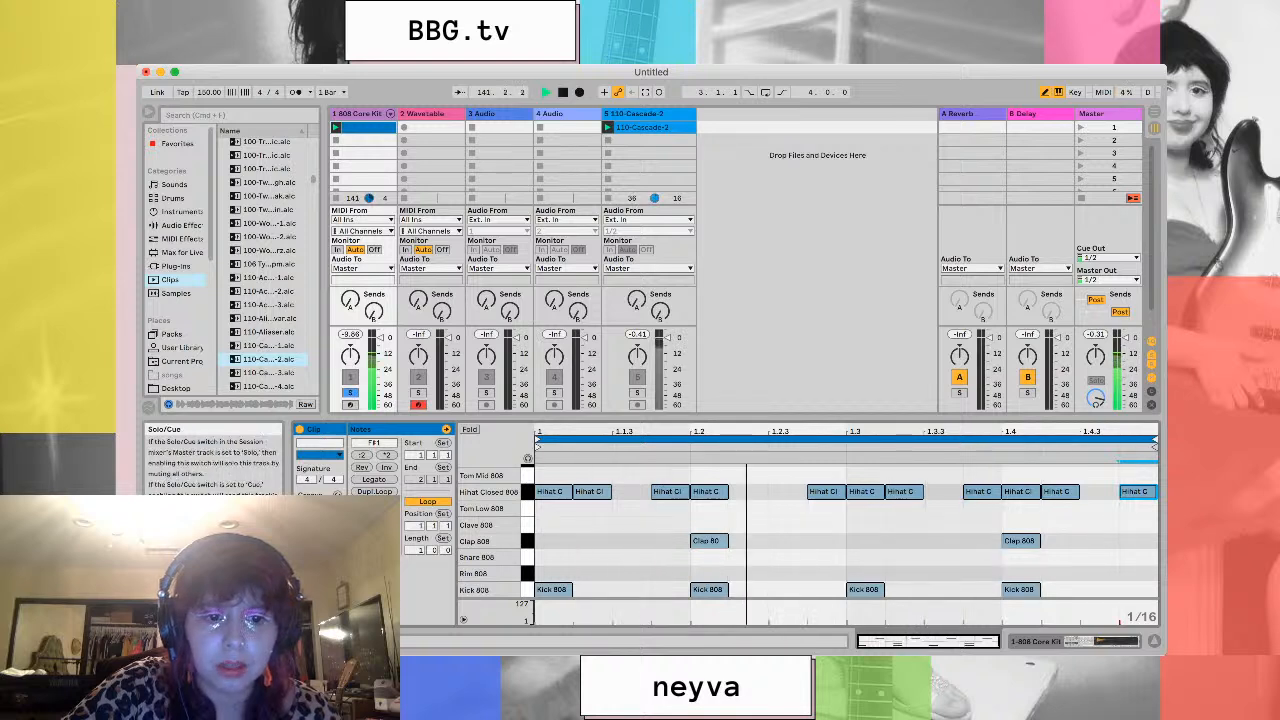
Turn off solo on the 808 Core Kit track, stop playback and return the song position to the start
click(350, 393)
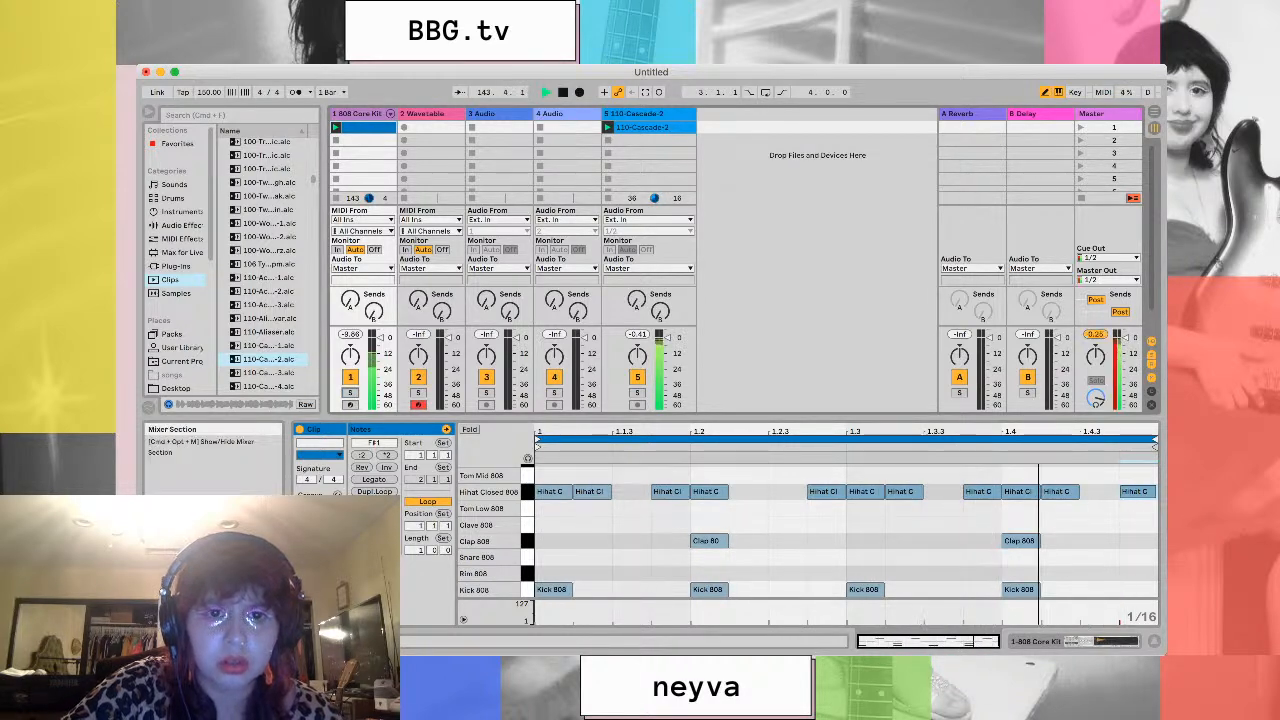
click(562, 92)
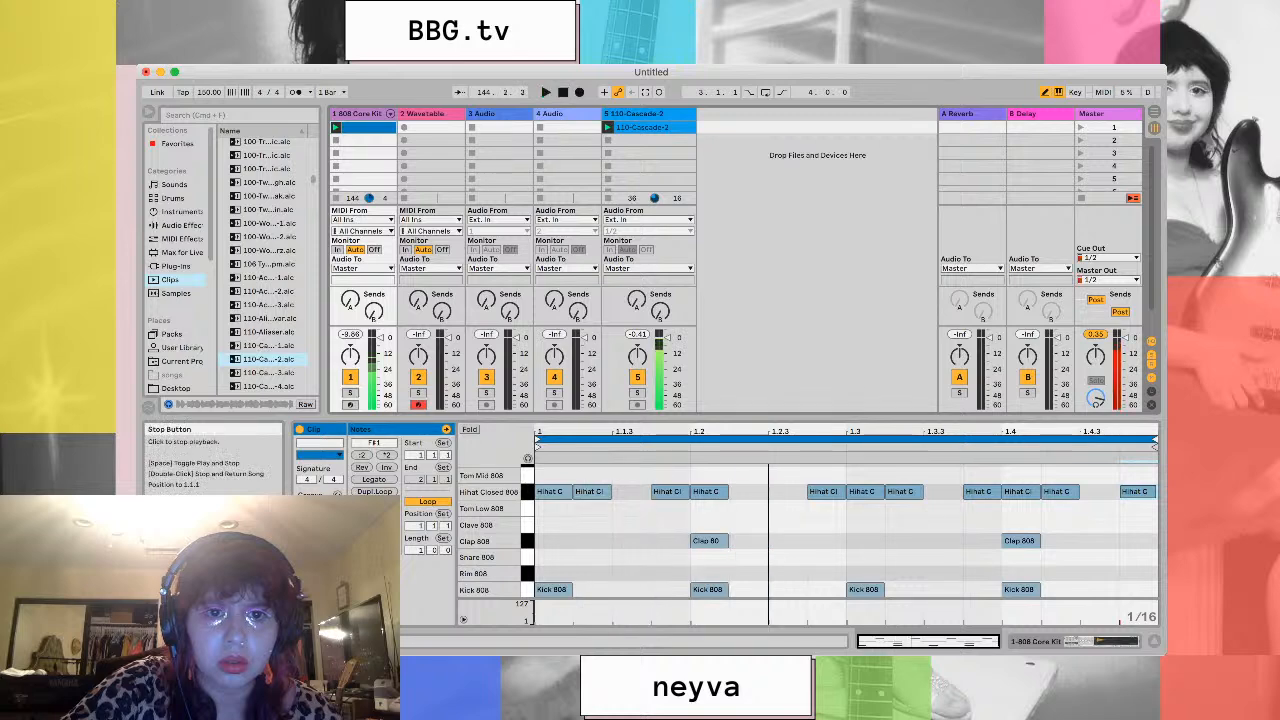
click(562, 92)
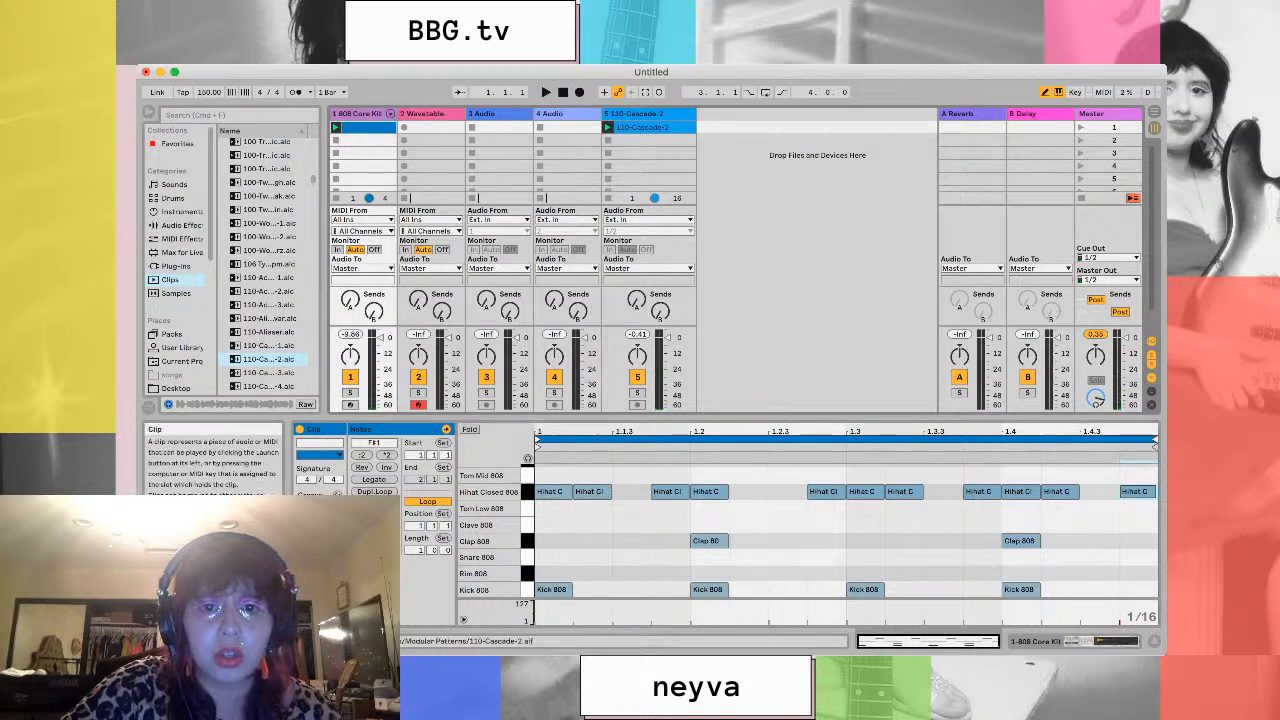
Turn off looping for the 110-Cascade-2 clip and set its warp mode to Texture
click(645, 128)
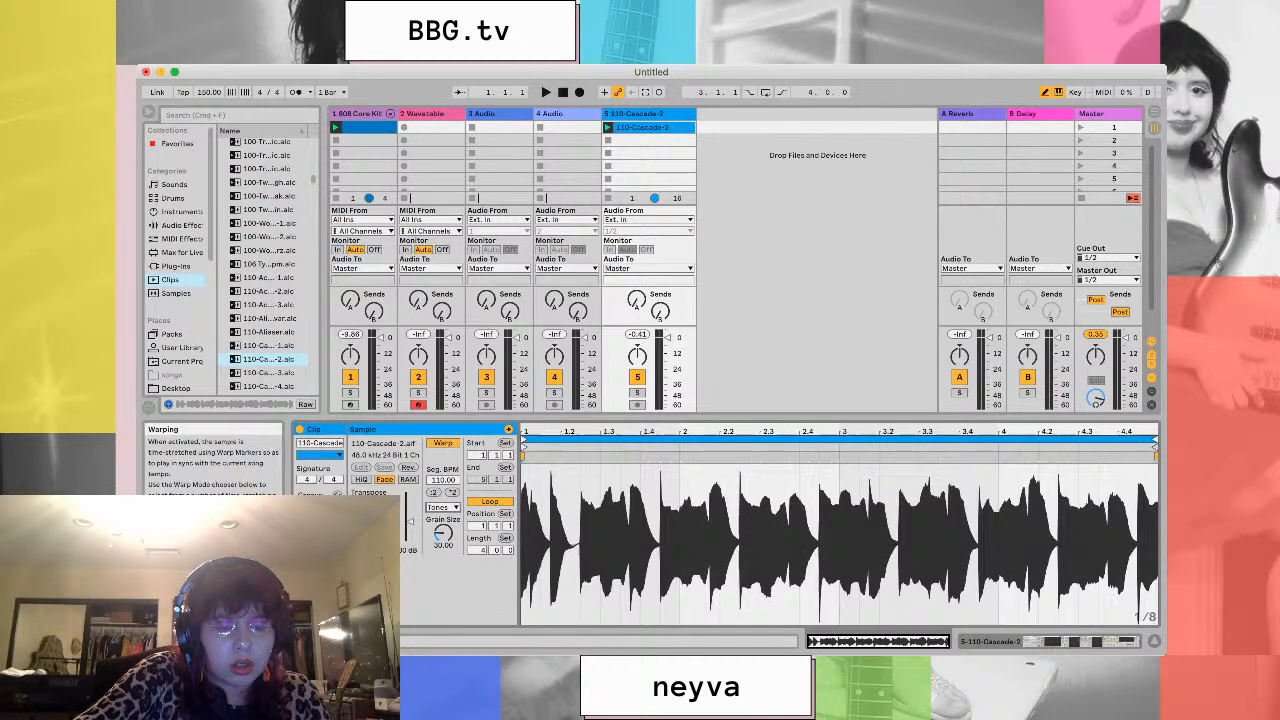
click(490, 502)
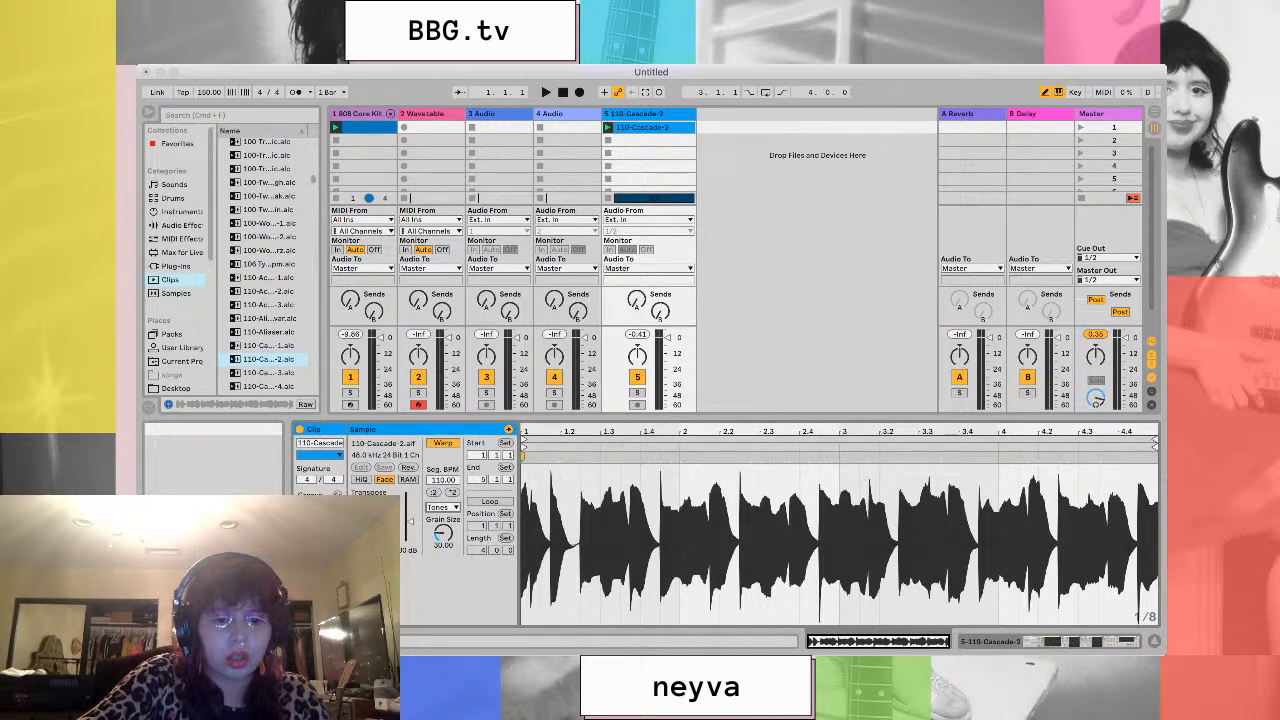
click(443, 521)
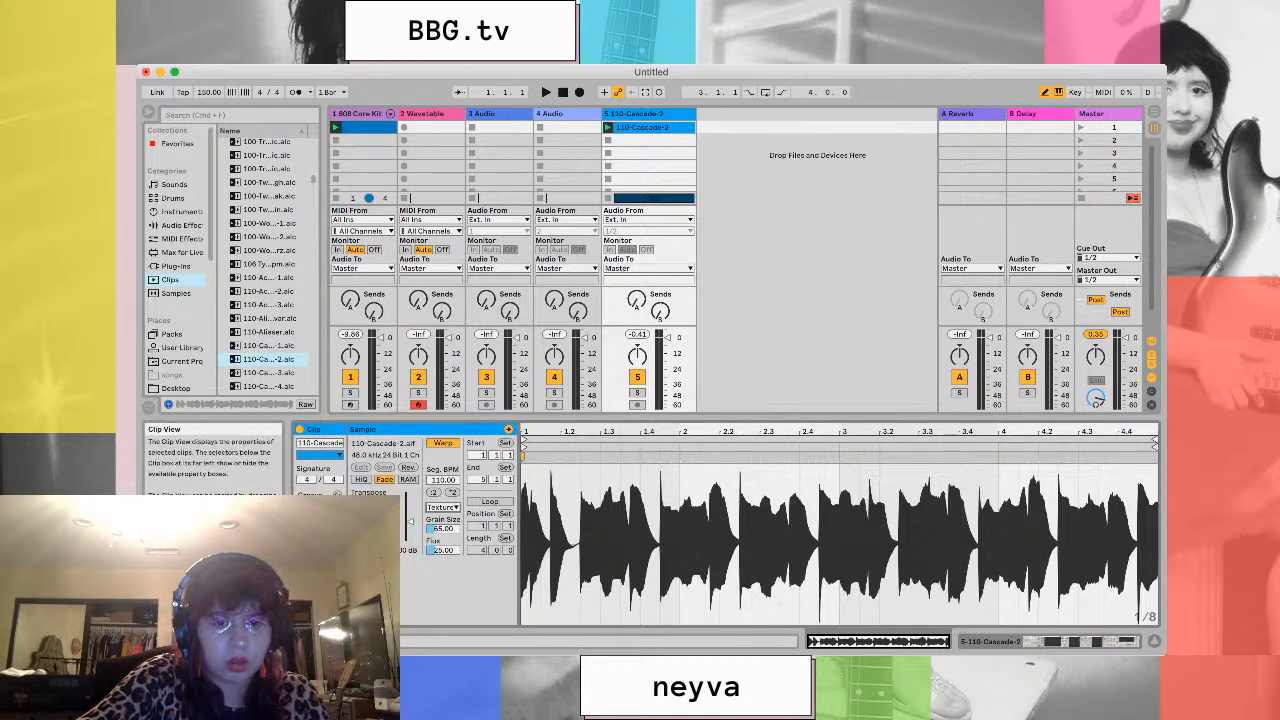
Play the drum beat and launch the 110-Cascade-2 clip alongside it with looping turned on
key(space)
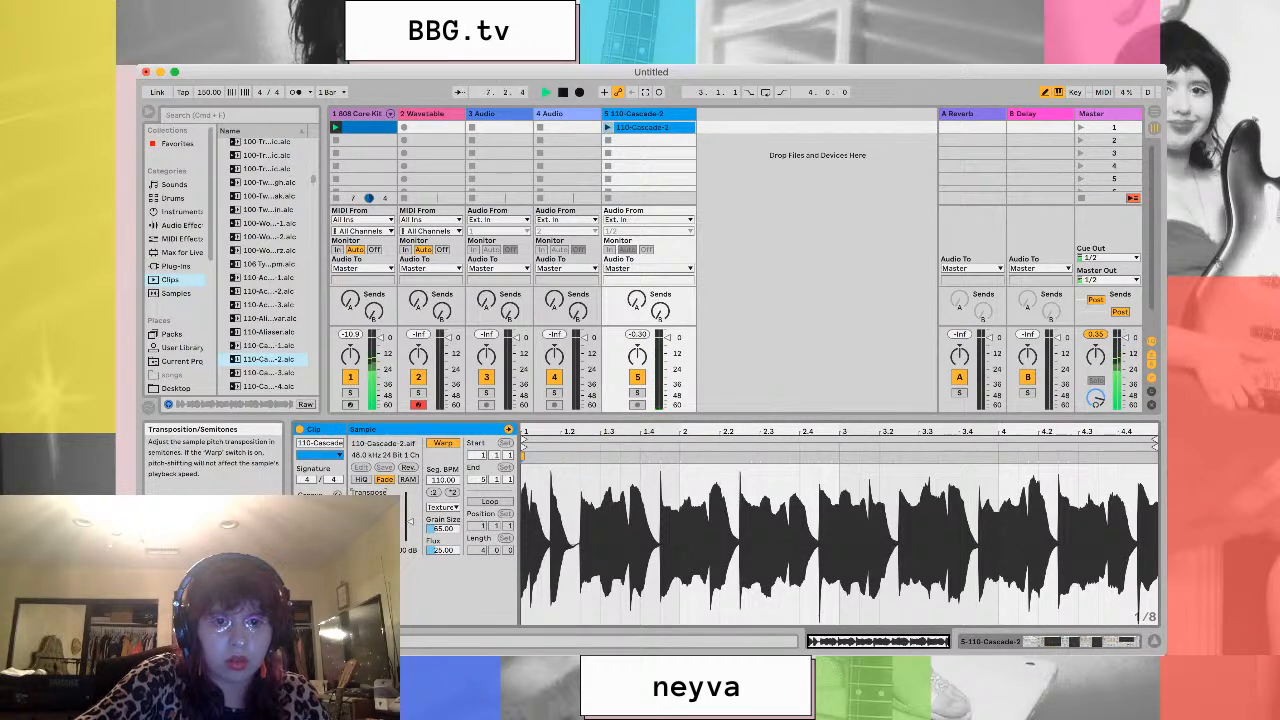
click(608, 128)
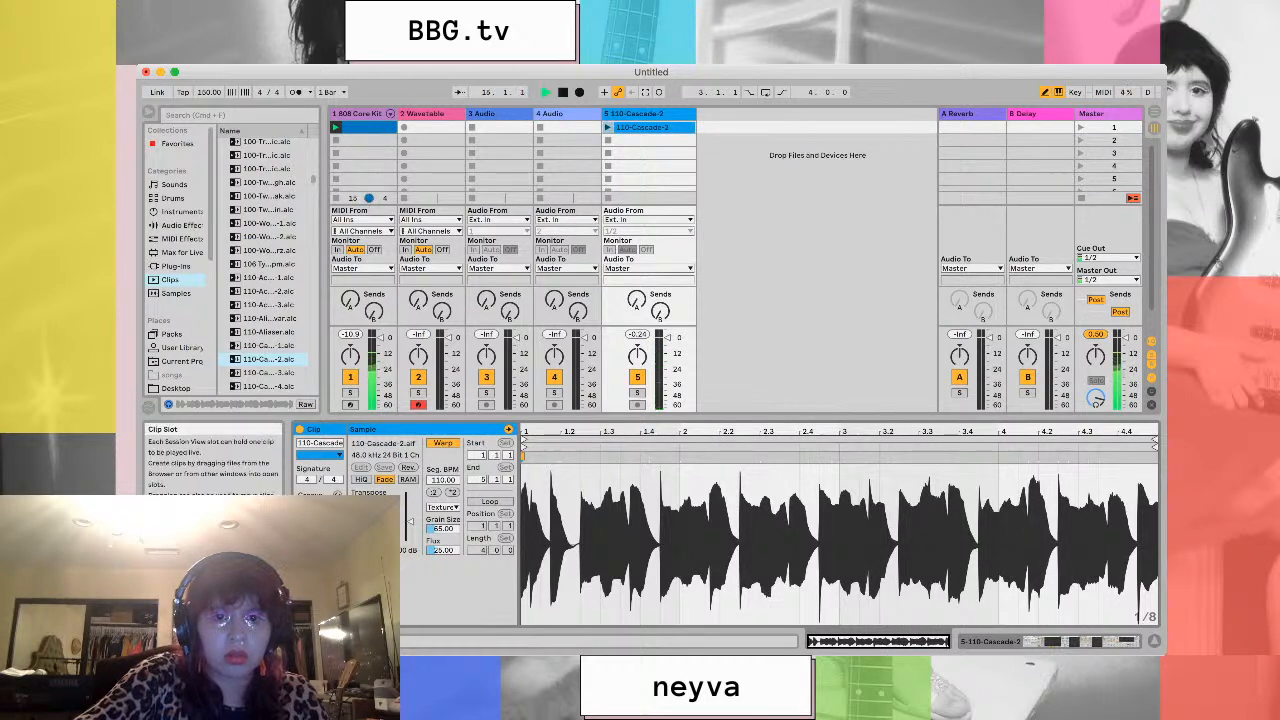
click(608, 127)
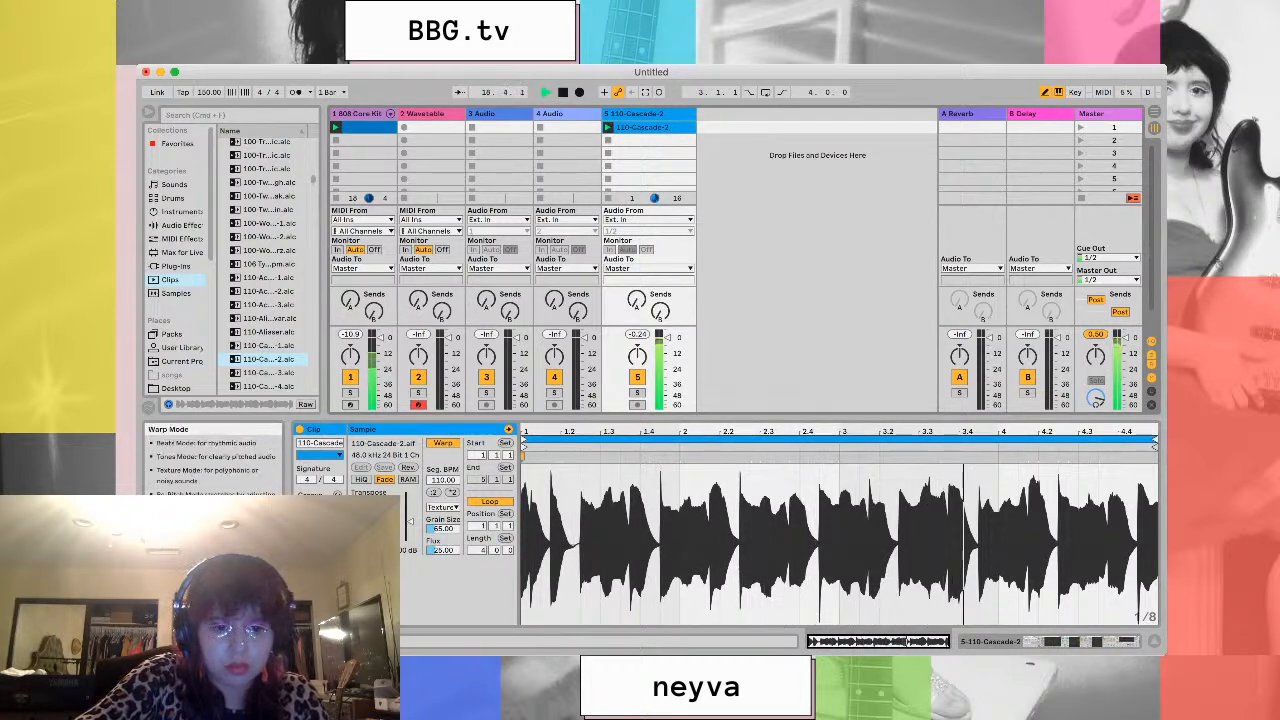
Audition the Tones warp mode with a grain size of about 64, plus Re-Pitch and Complex Pro, on the playing 110-Cascade-2 clip
click(443, 494)
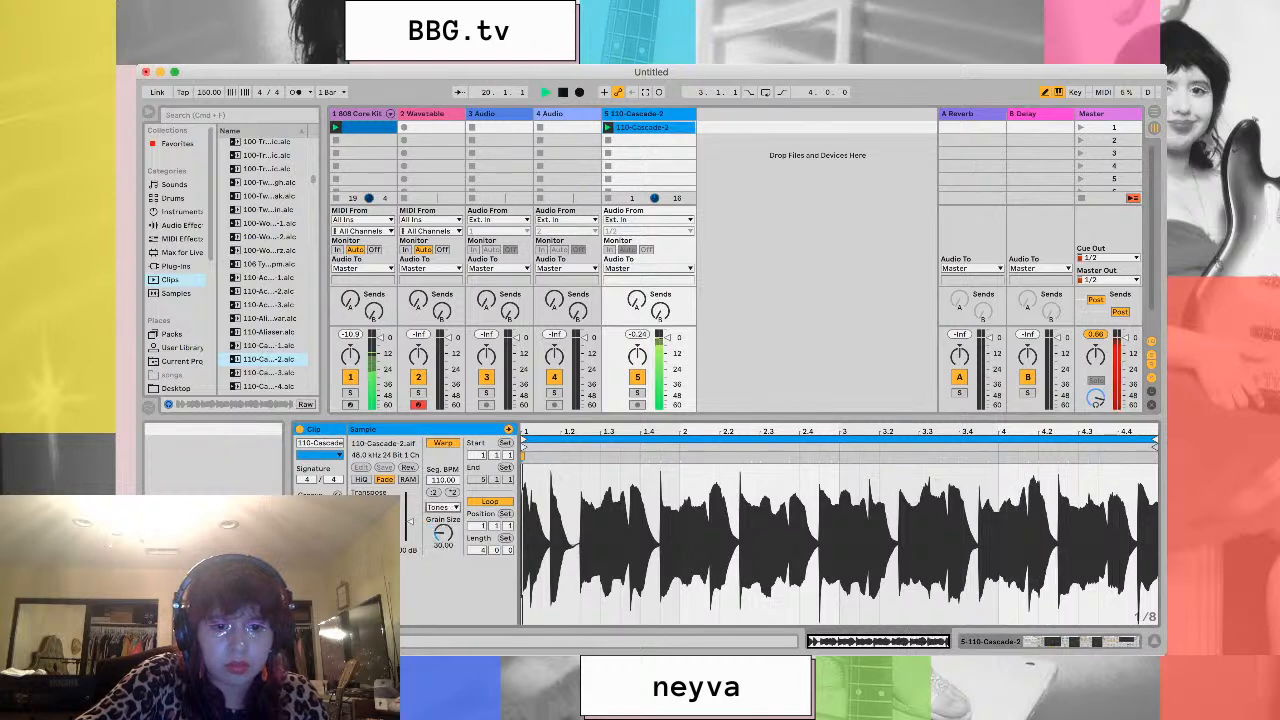
drag(443, 533, 443, 496)
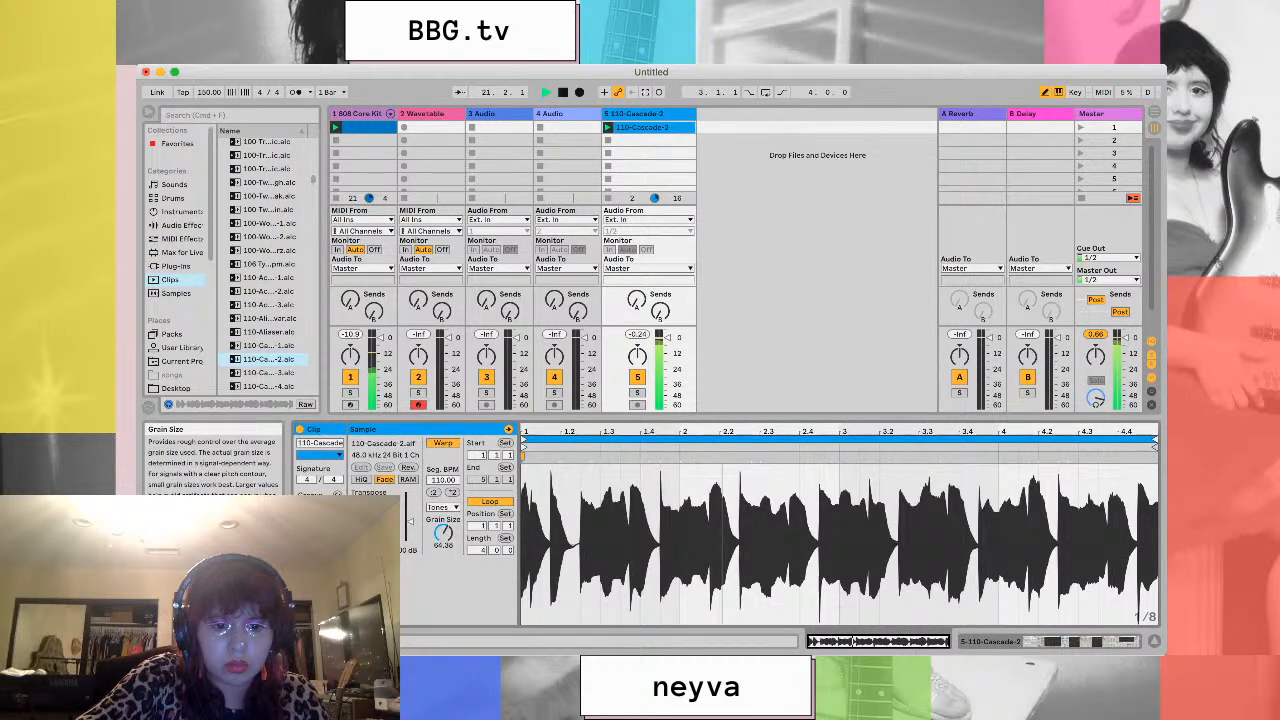
click(443, 507)
click(443, 533)
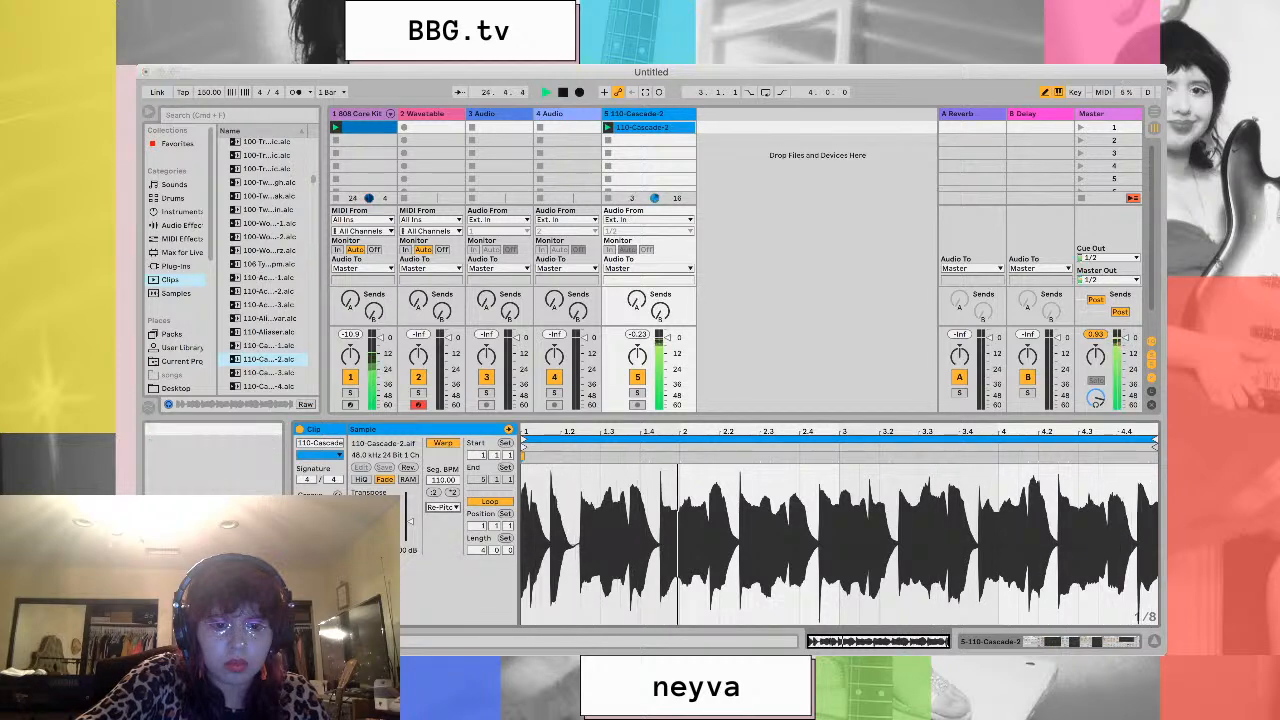
click(443, 535)
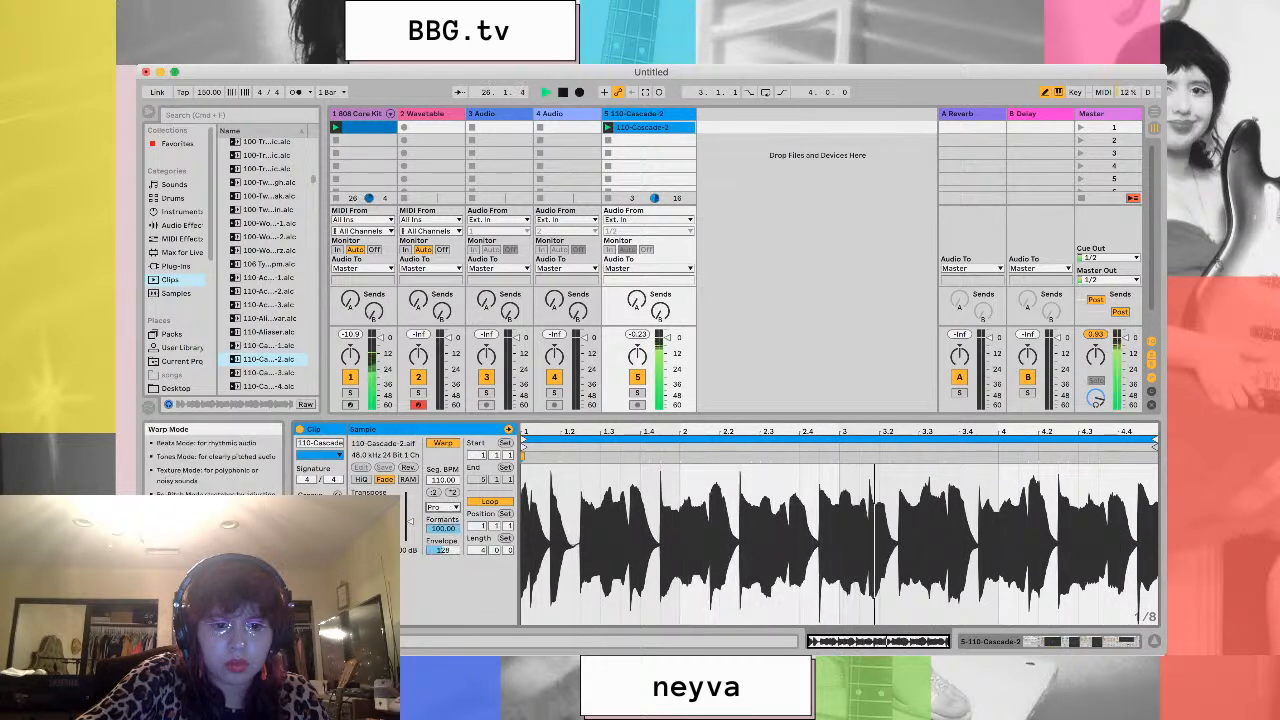
click(443, 479)
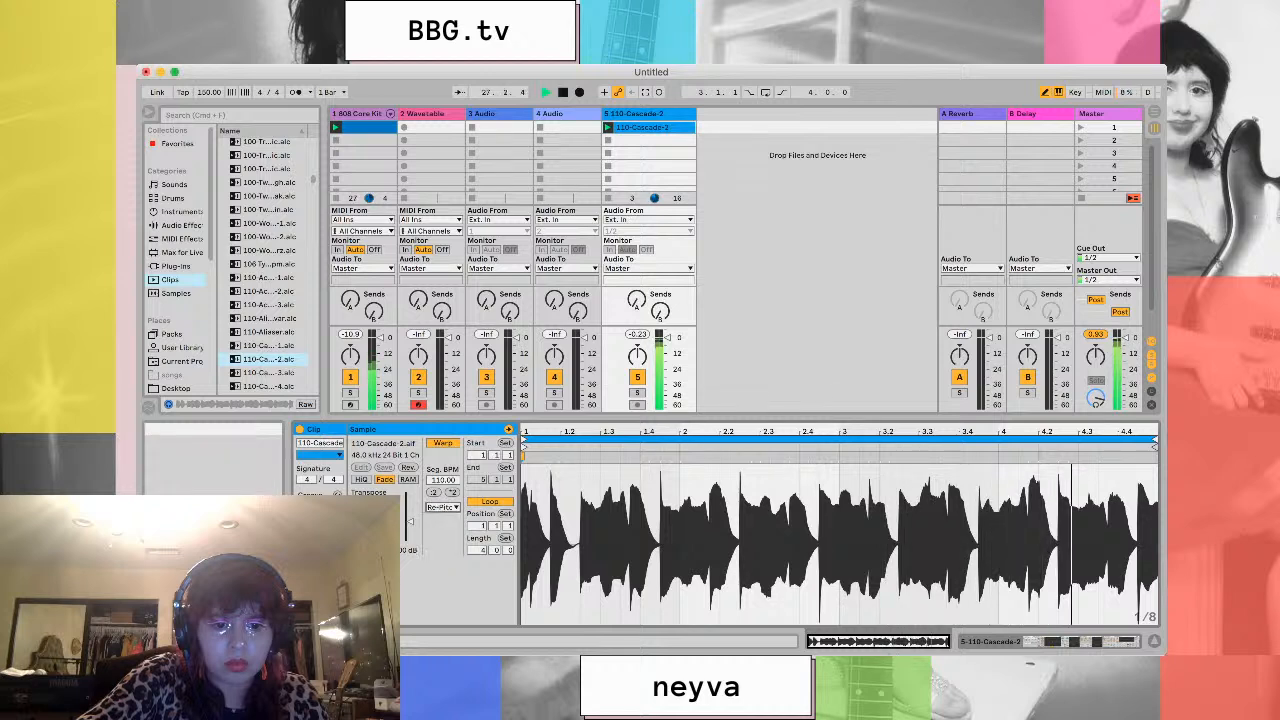
Compare Tones once more, set the 110-Cascade-2 clip's warp mode back to Texture and stop playback
click(443, 507)
click(443, 465)
click(443, 507)
click(443, 521)
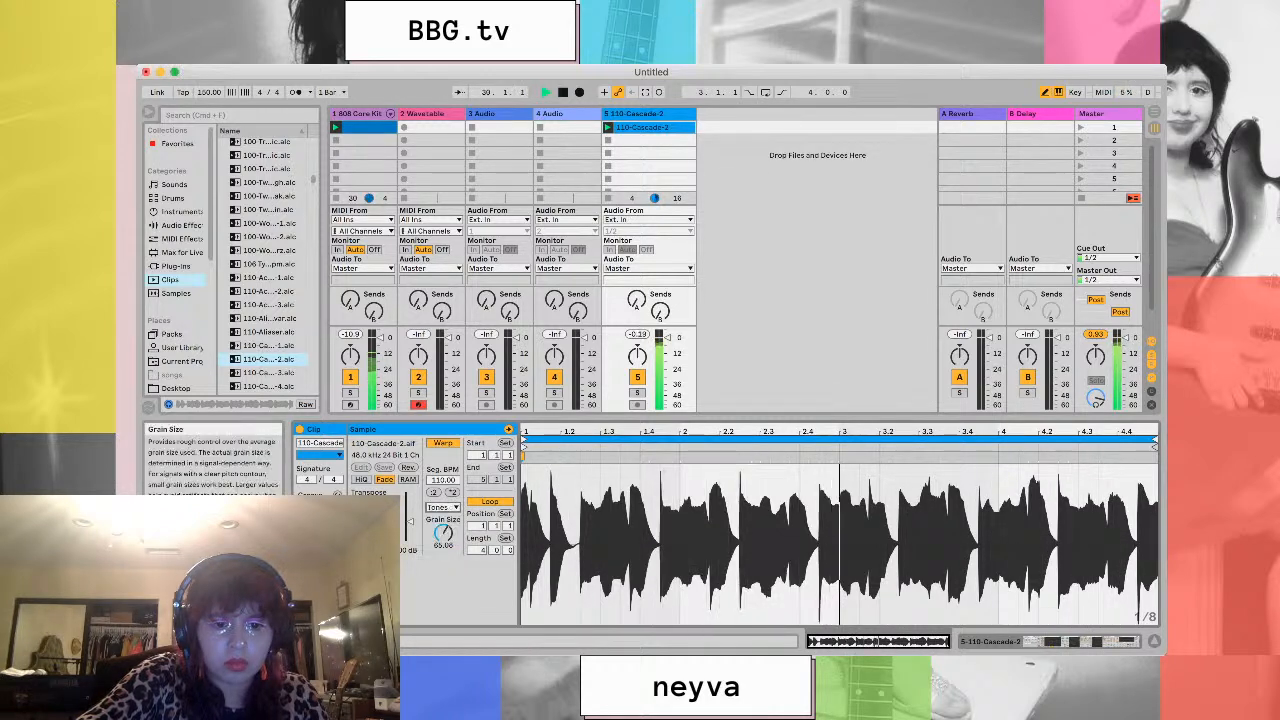
click(443, 507)
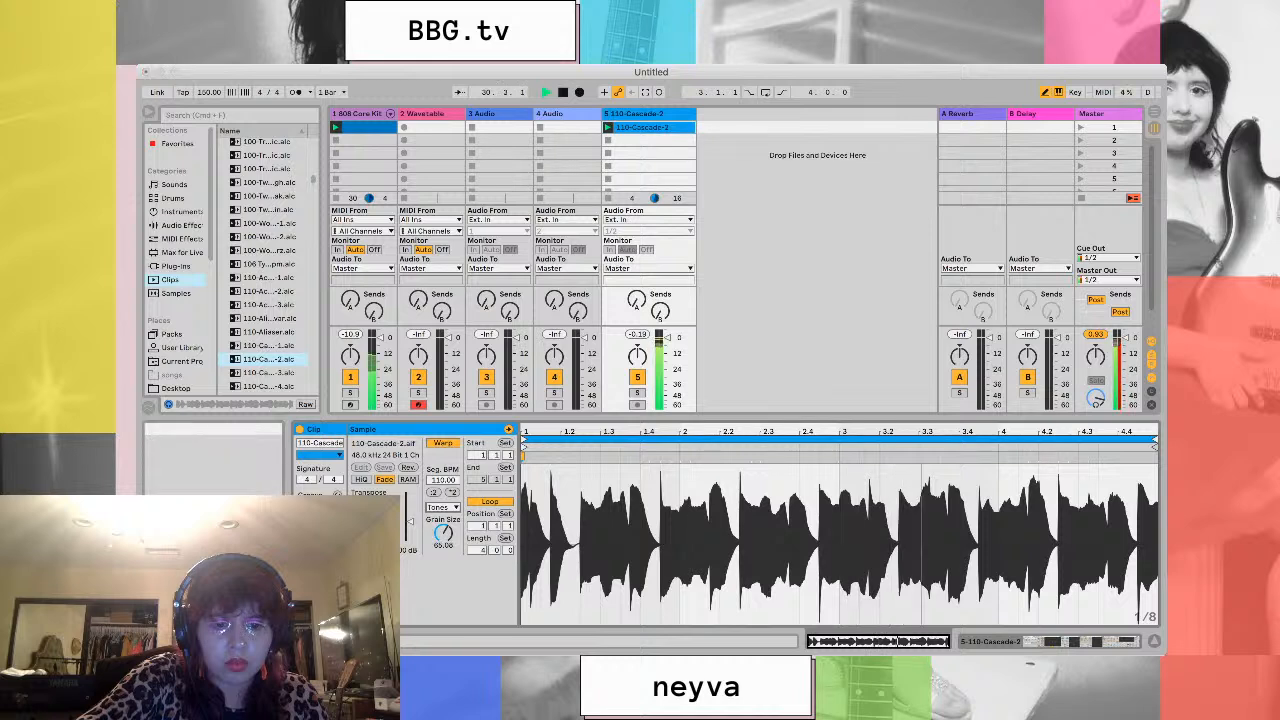
click(443, 521)
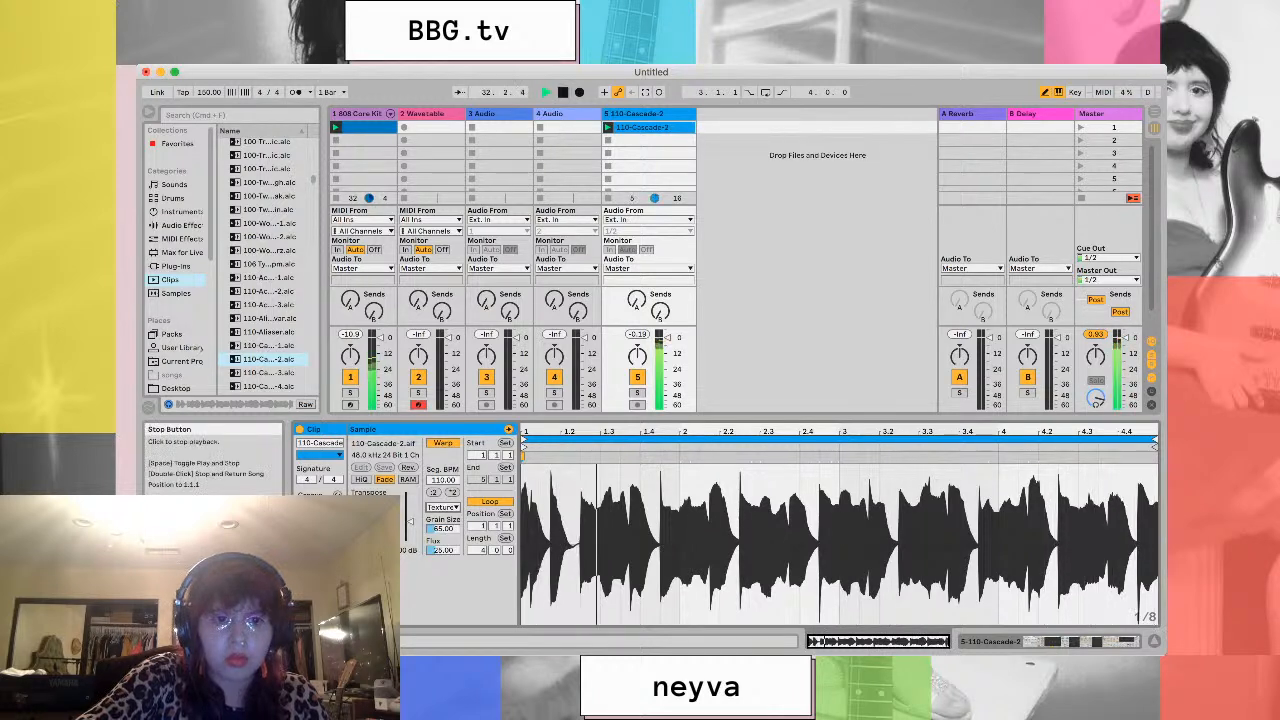
click(563, 92)
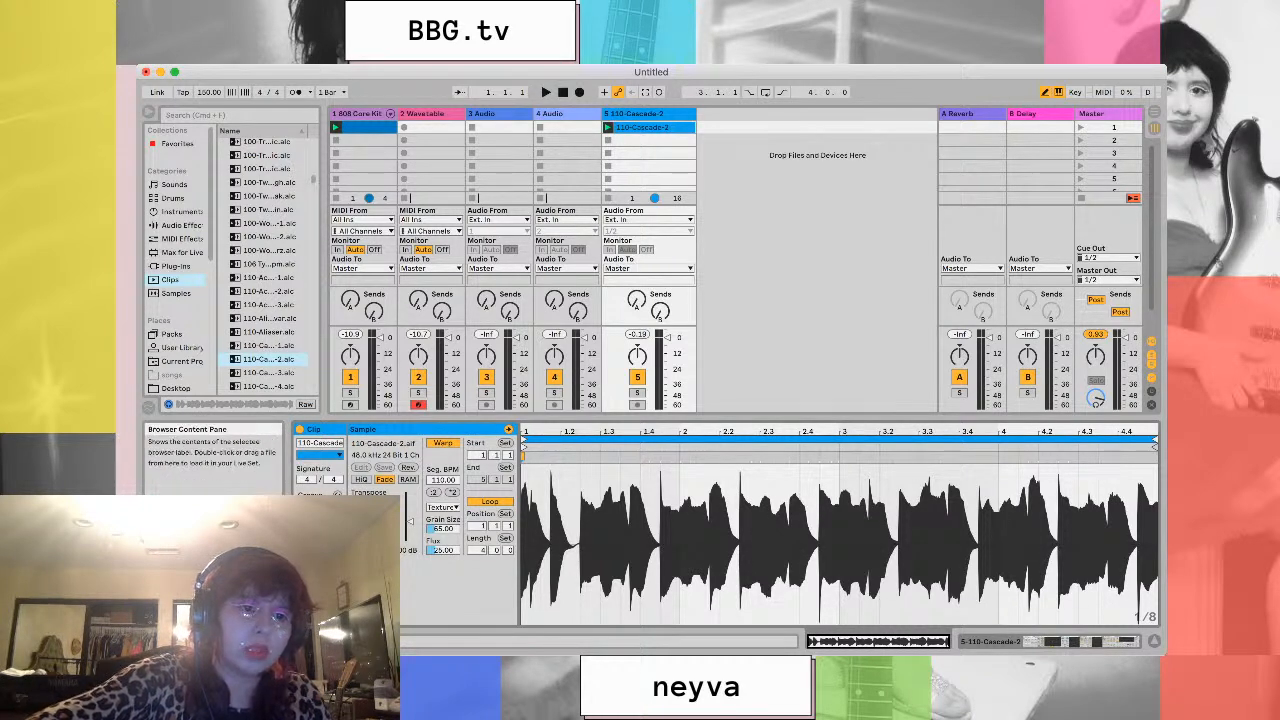
Browse the audio effects and add Redux to the 808 Core Kit track
click(180, 211)
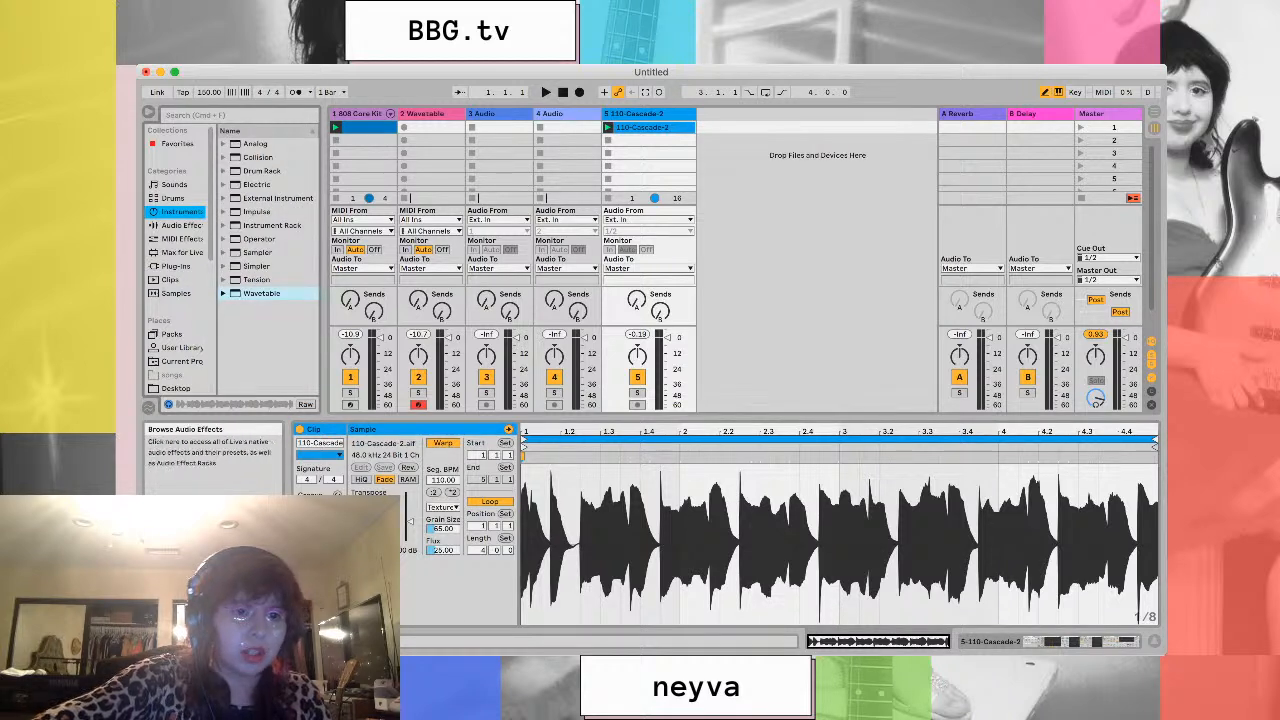
click(181, 225)
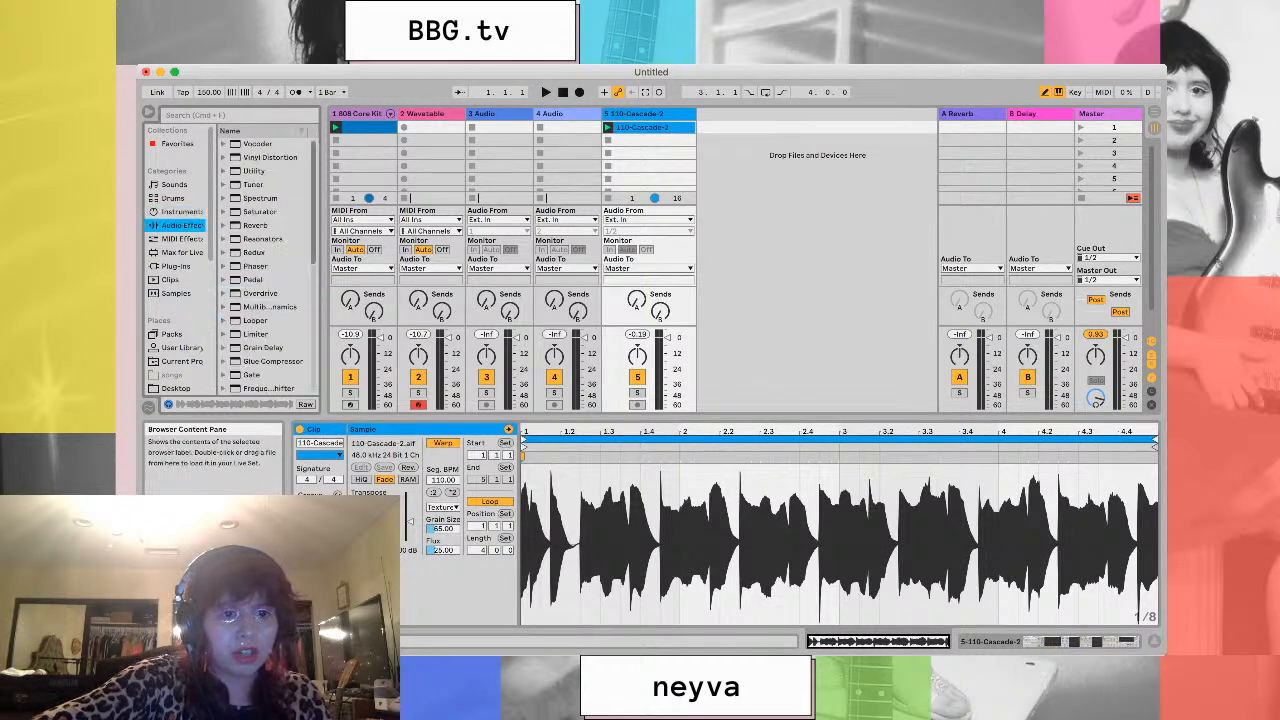
scroll(265, 265, down, 1)
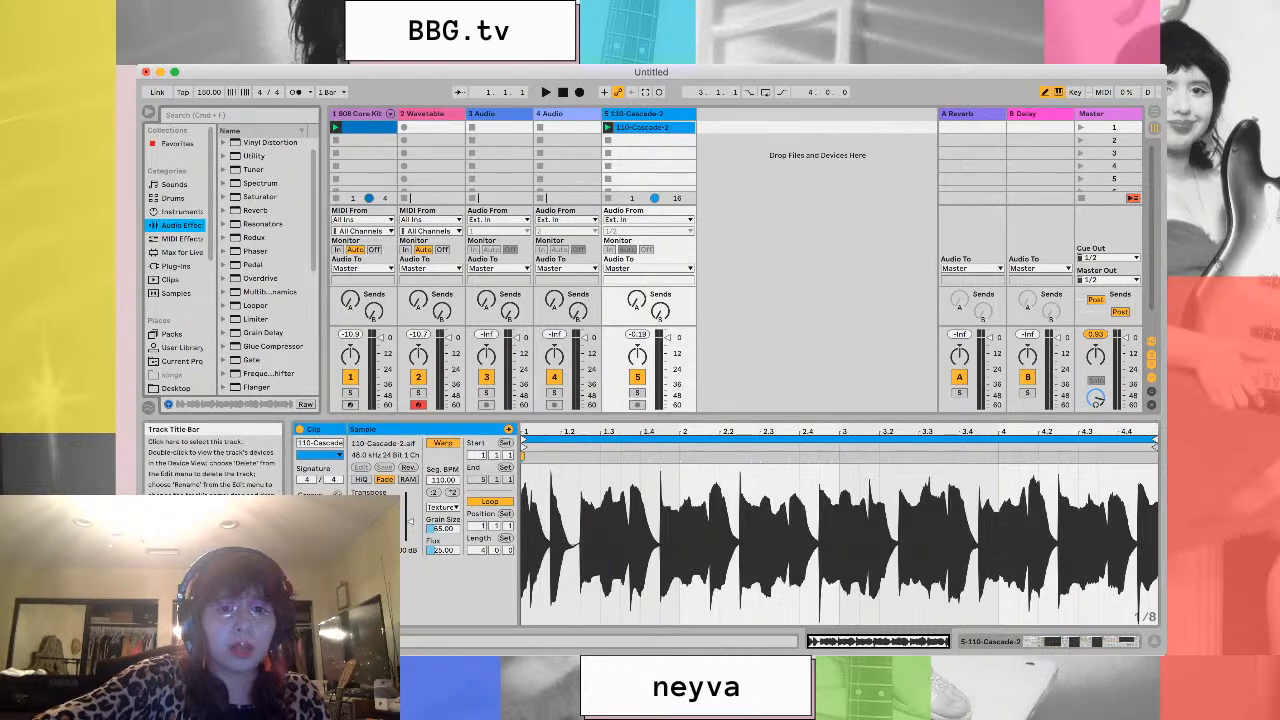
click(368, 128)
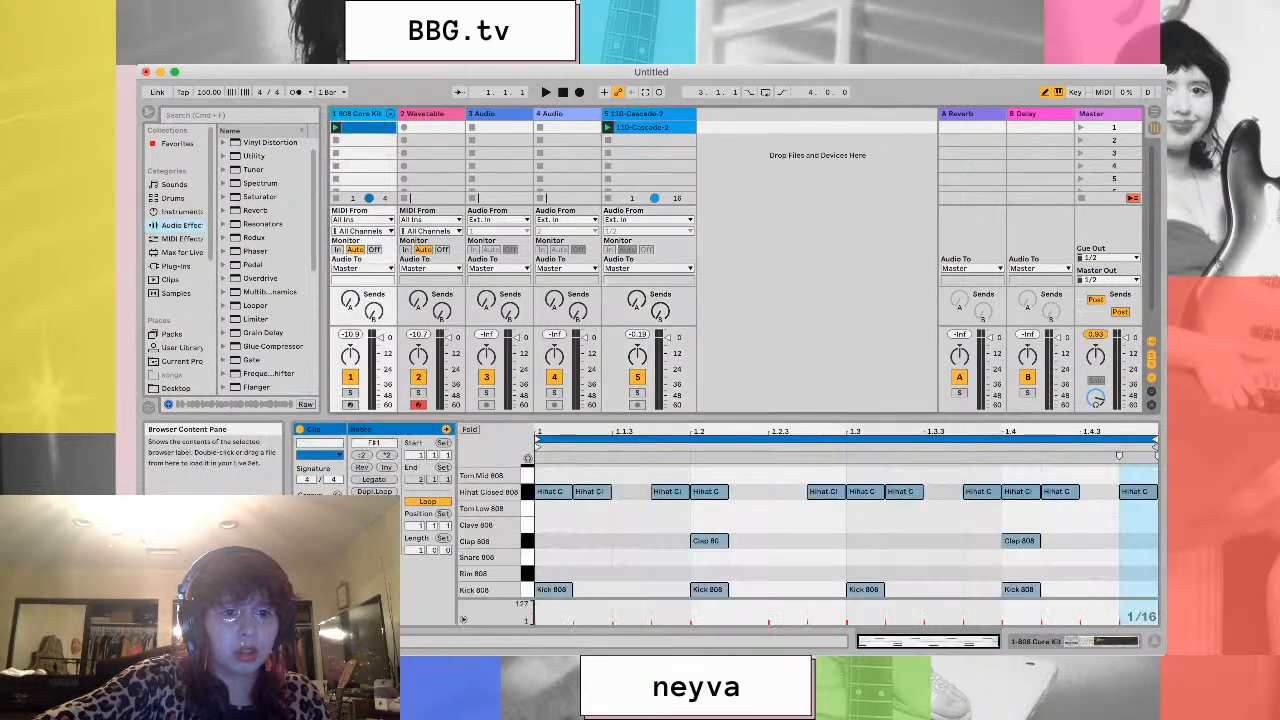
double_click(254, 238)
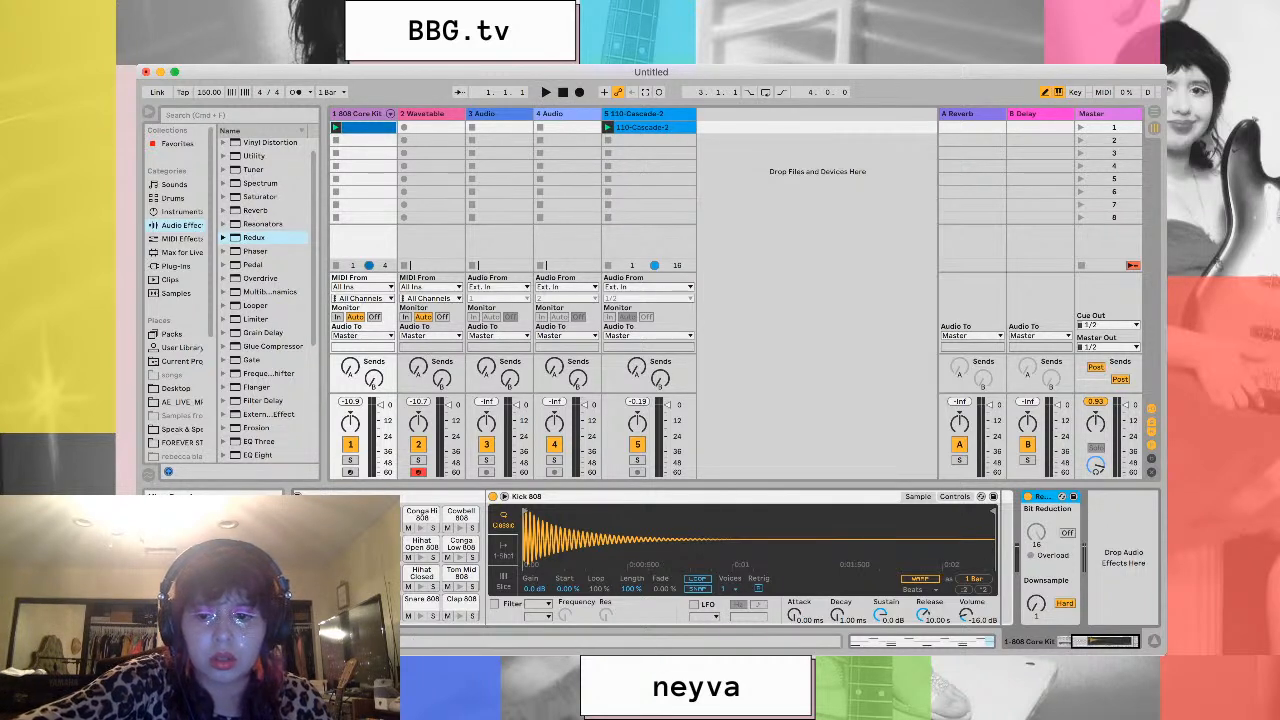
Turn on Redux's bit reduction and play the 808 Core Kit track soloed
click(1067, 533)
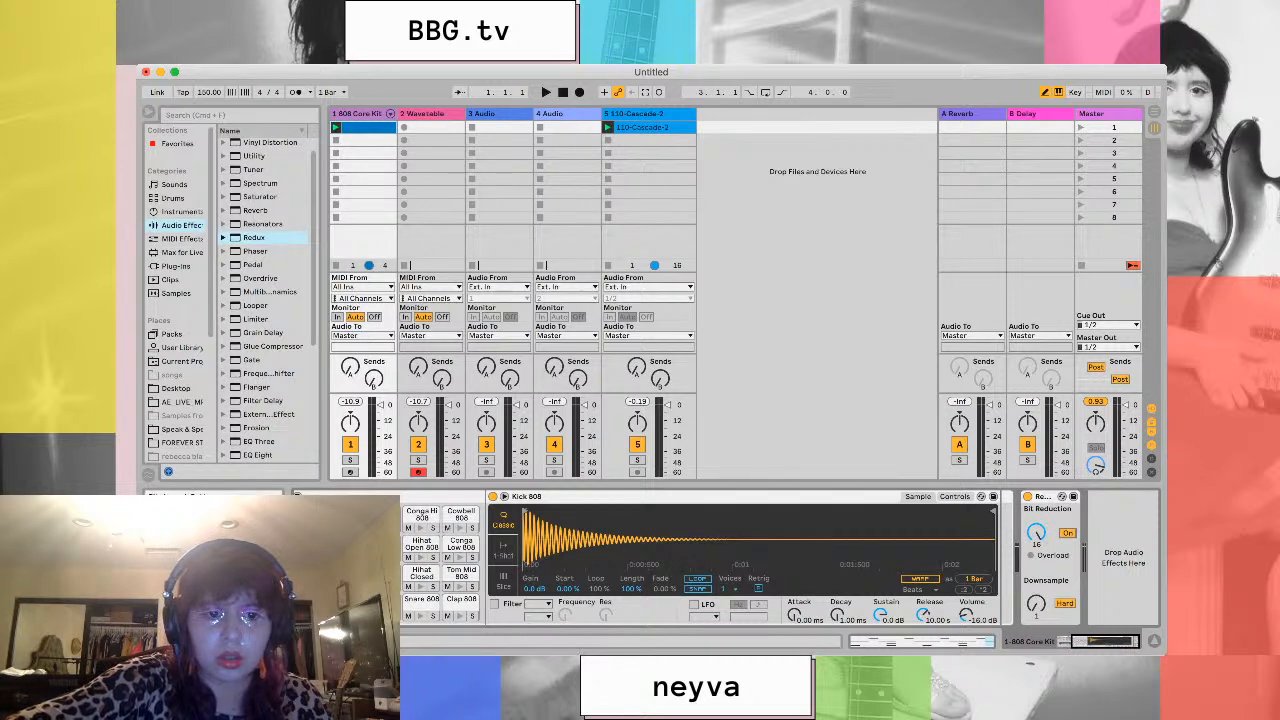
click(350, 460)
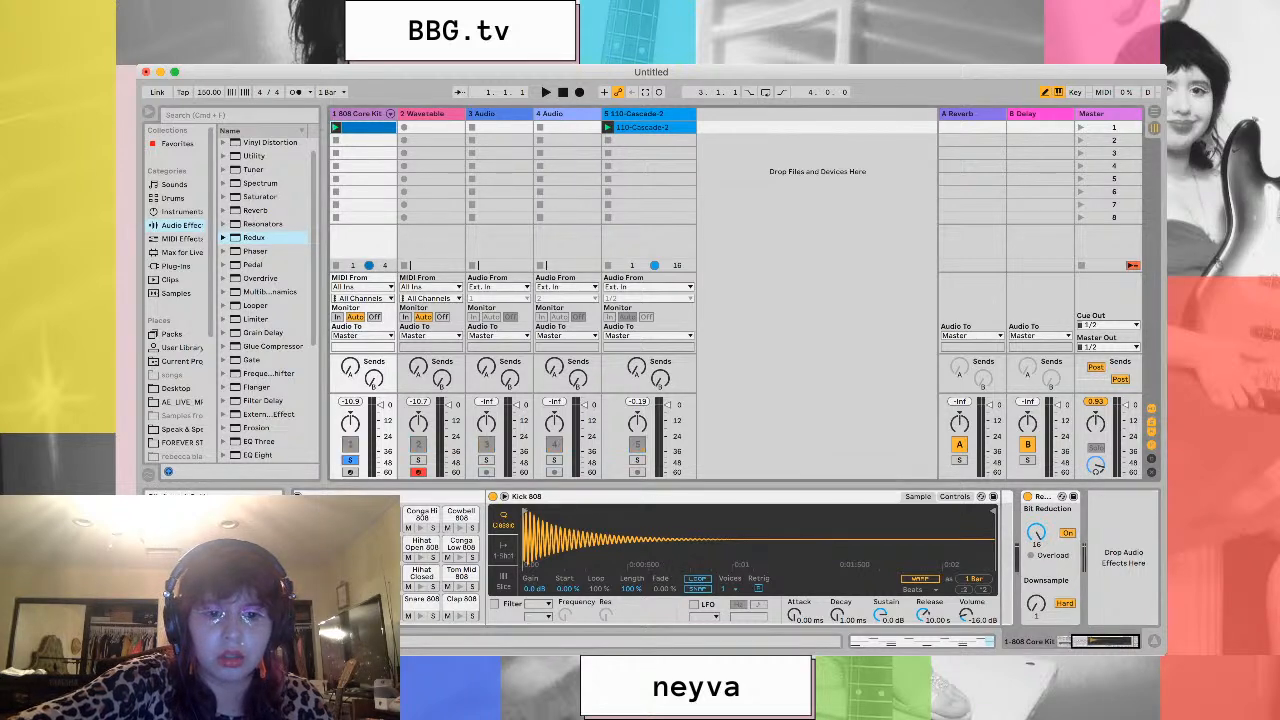
key(space)
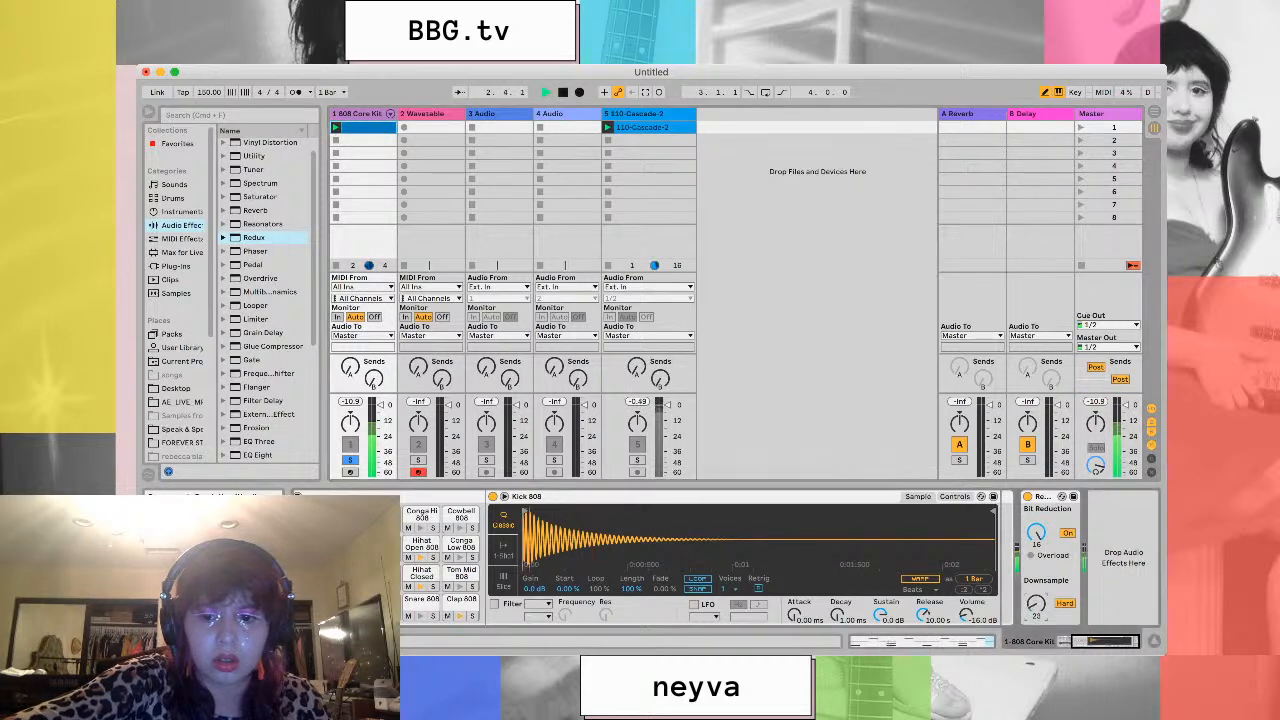
Set Redux's Downsample to 12 and Bit Reduction to 6 while listening to the drums, ending with playback stopped
drag(1036, 603, 1036, 562)
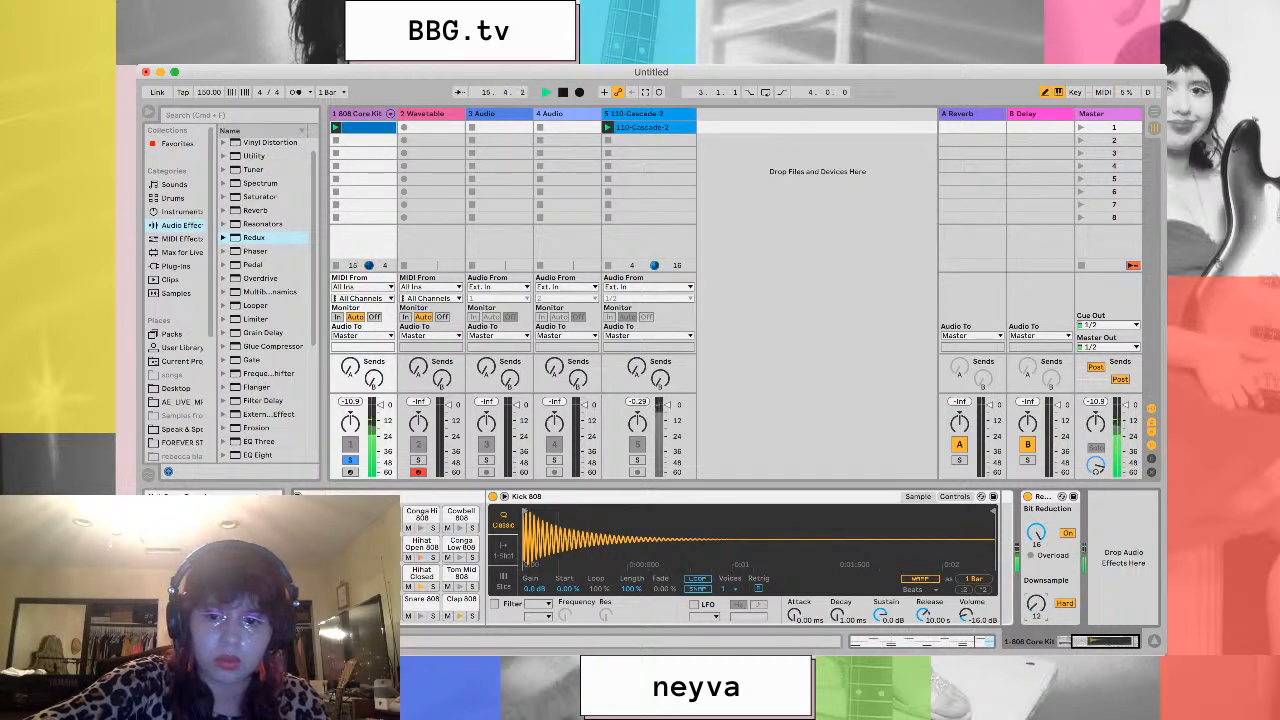
drag(1036, 533, 1036, 613)
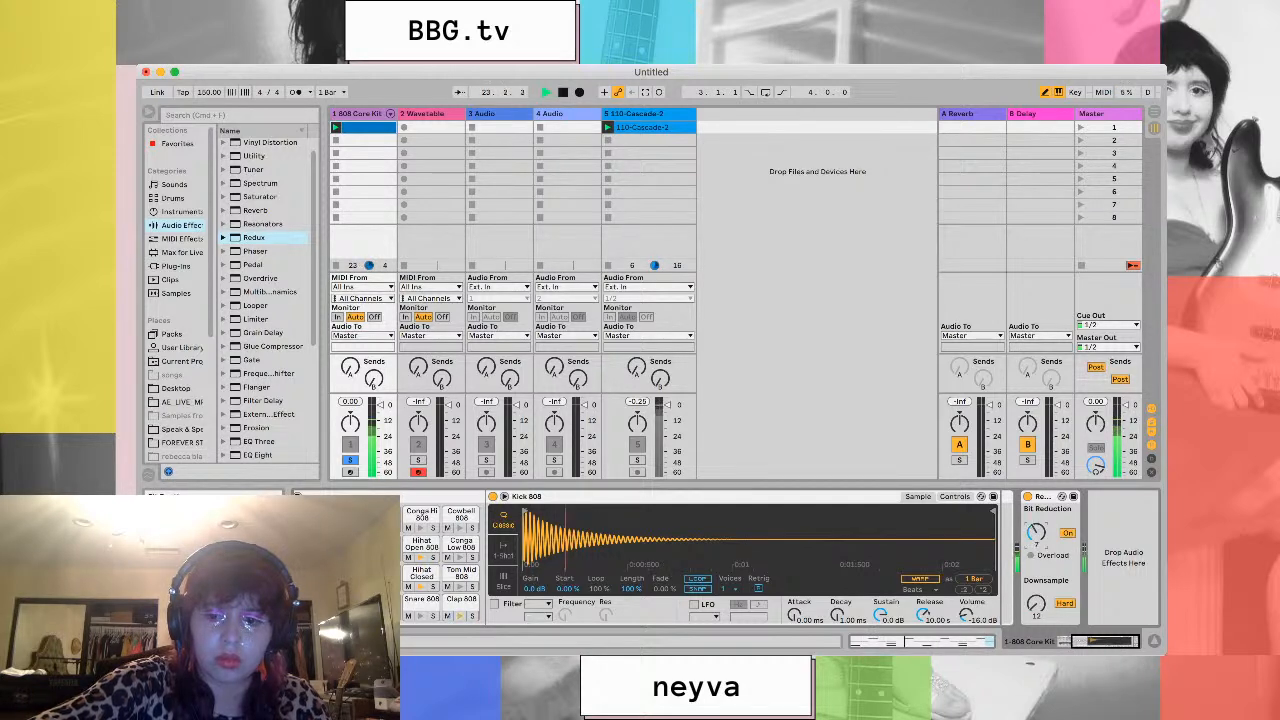
drag(1036, 533, 1036, 557)
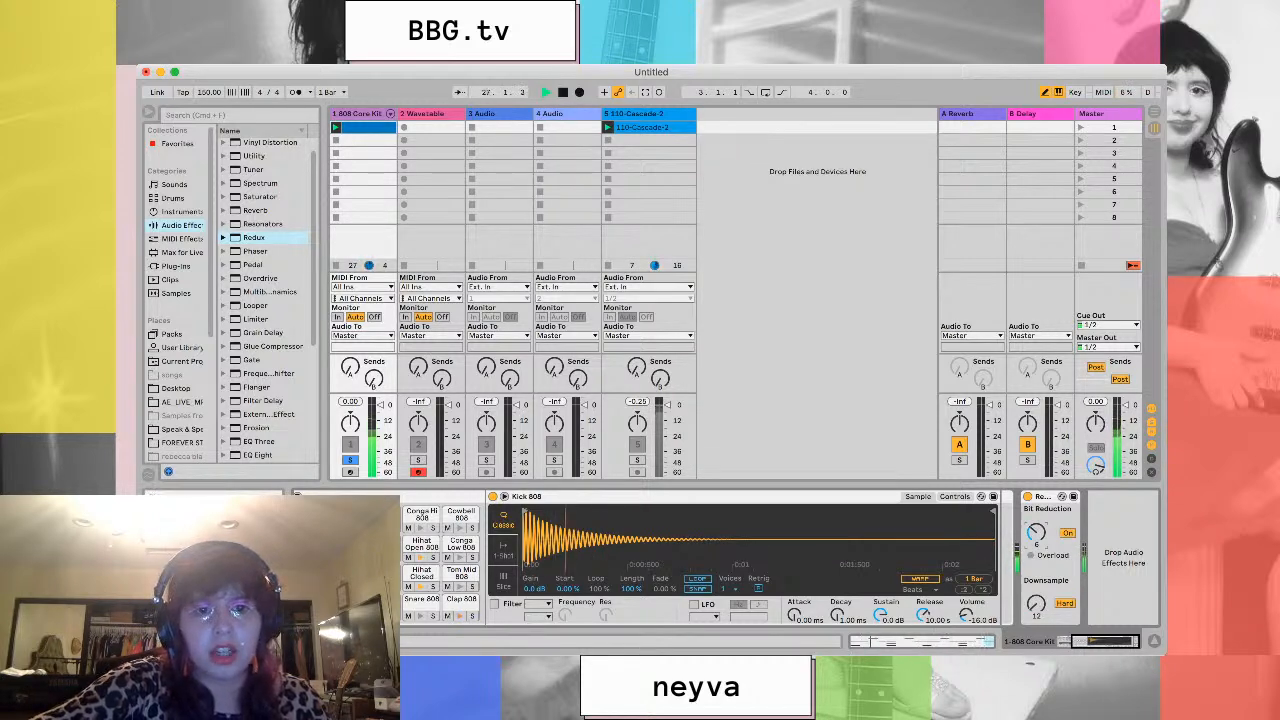
key(space)
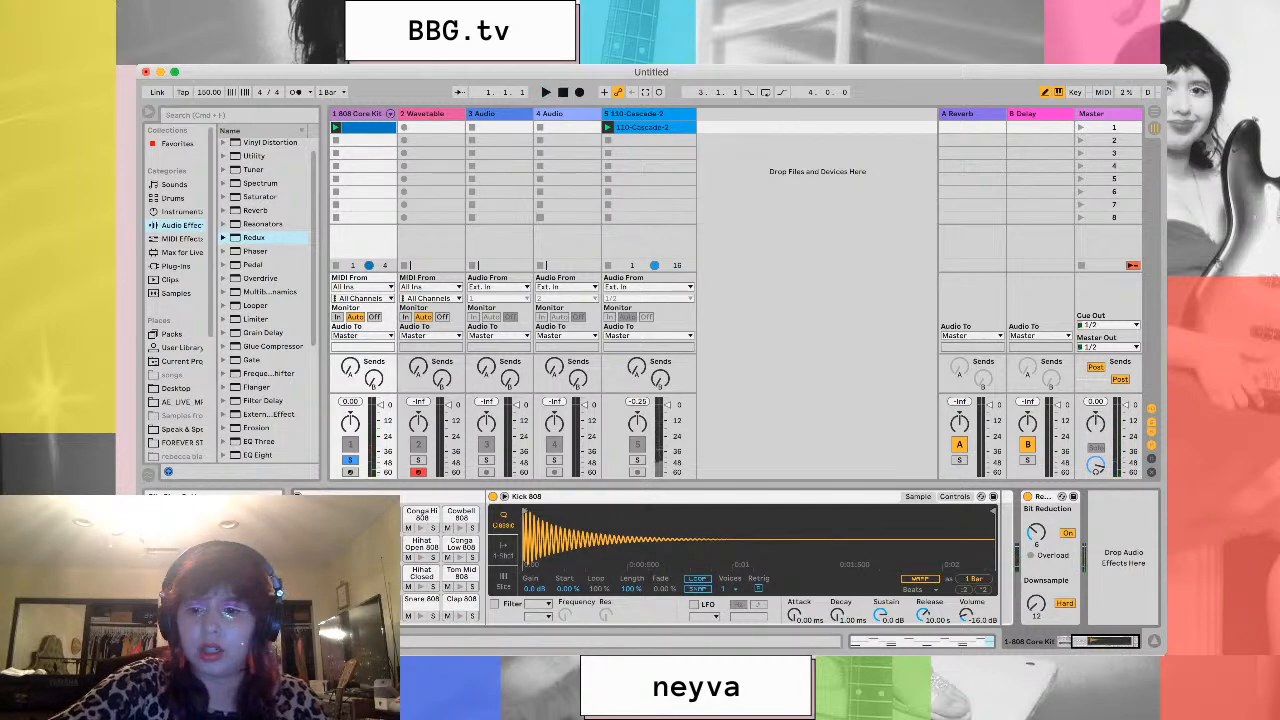
Look through the 110-Cascade-2 track's device chain, from Grain Delay and the delays to EQ Three and Saturator
click(640, 114)
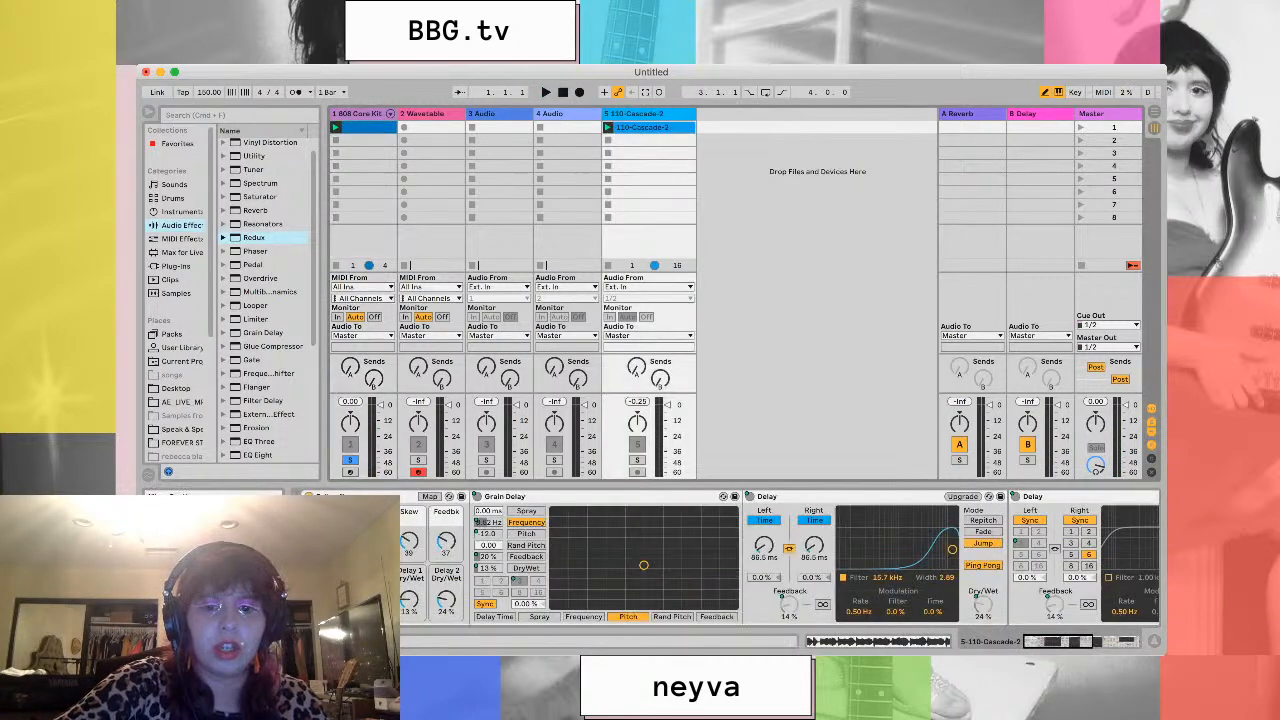
scroll(780, 557, right, 1)
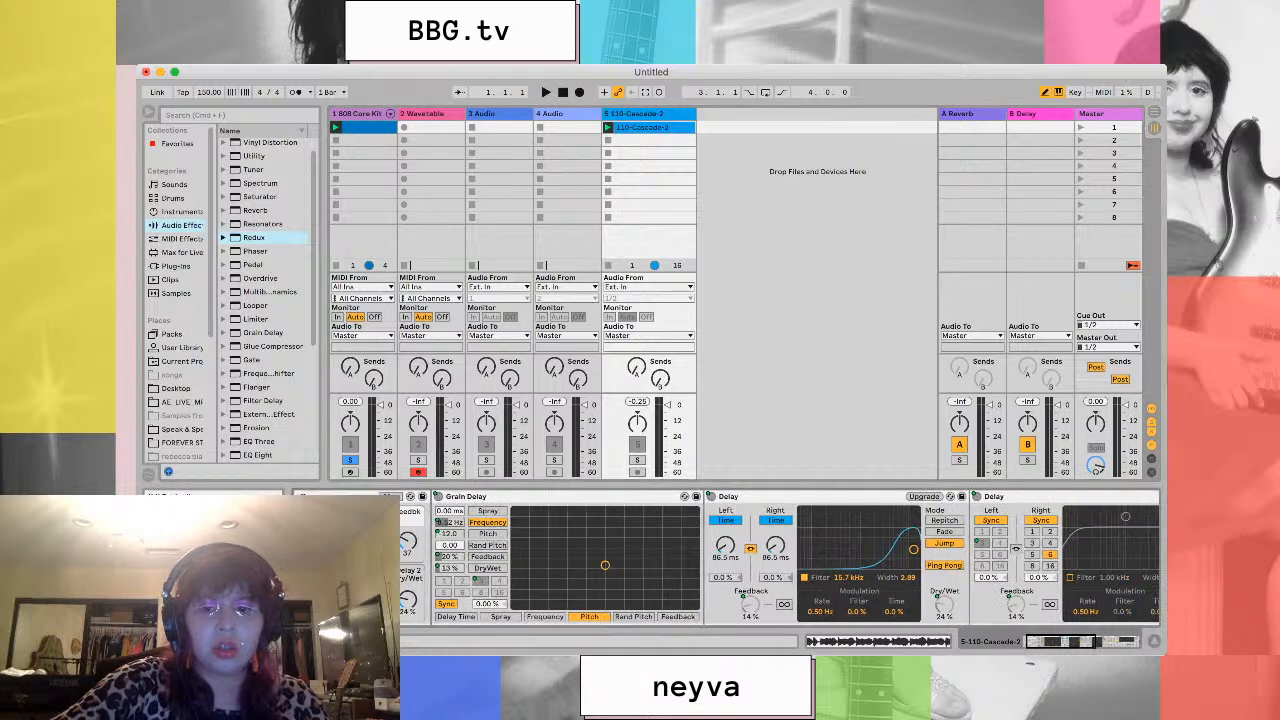
scroll(780, 557, right, 6)
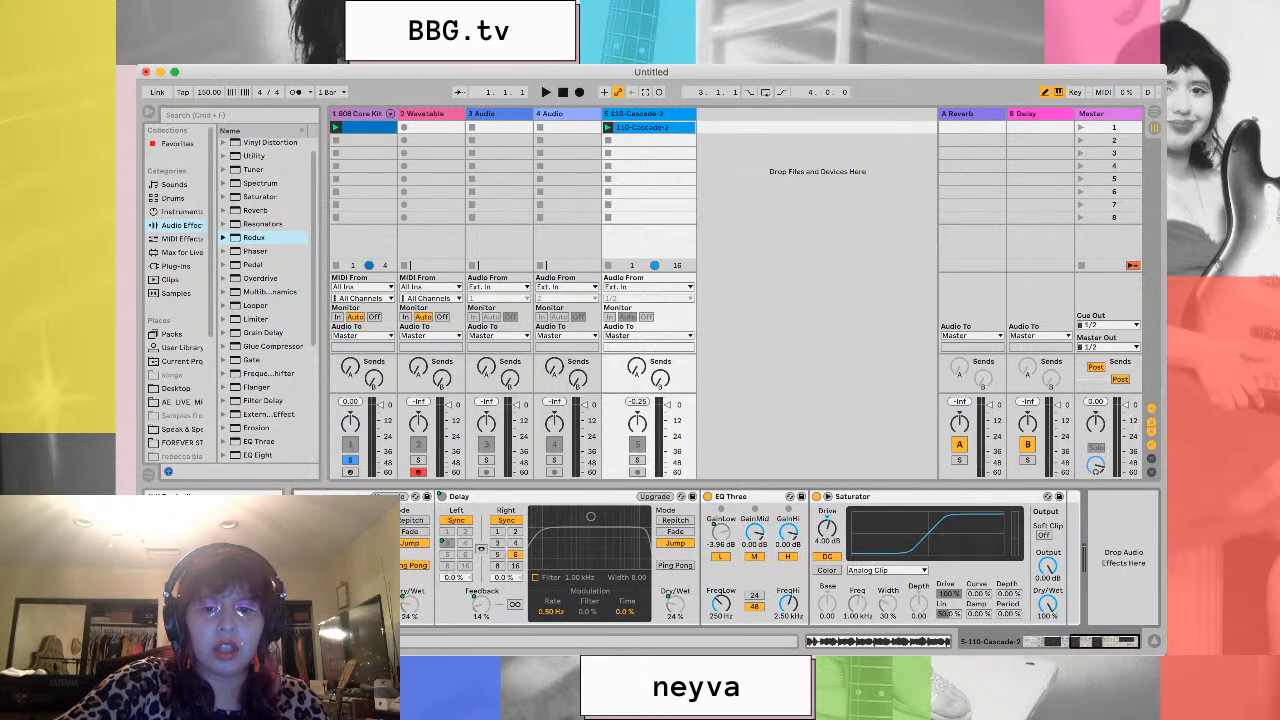
scroll(780, 557, left, 8)
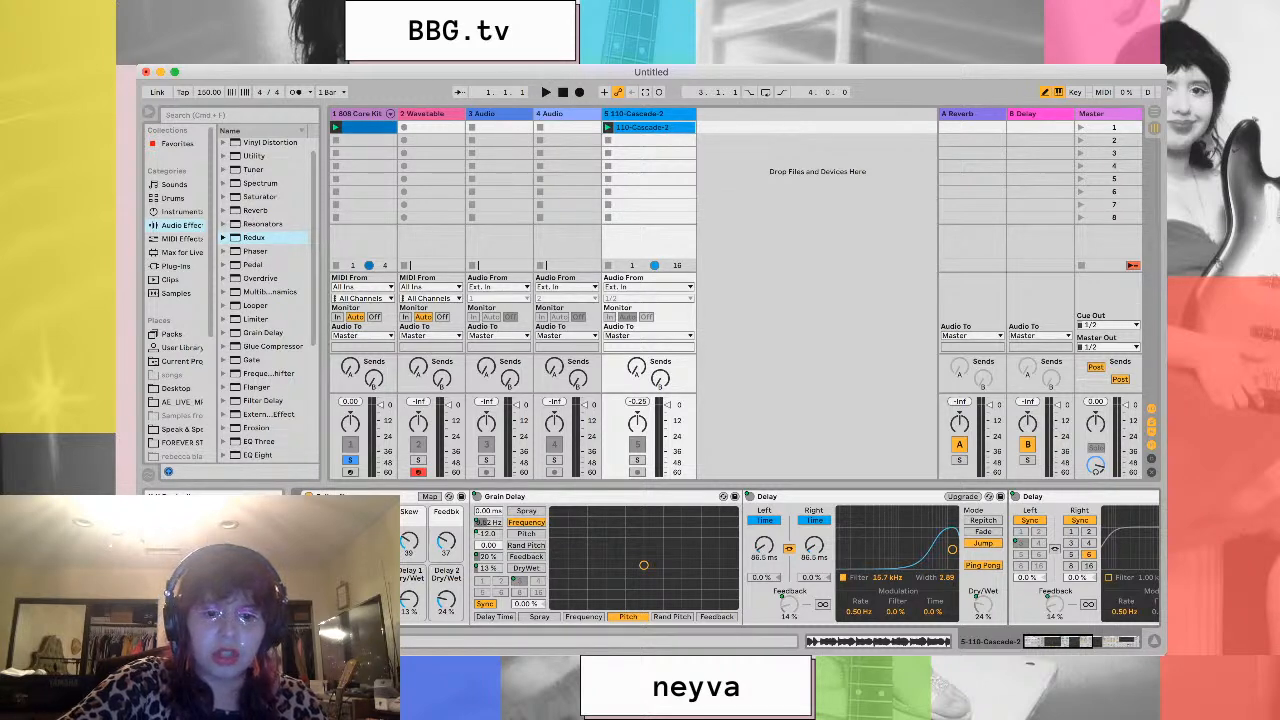
Go through the Grain Delay's horizontal-axis parameters to Spray and raise the Spray amount on the 110-Cascade-2 track
click(716, 617)
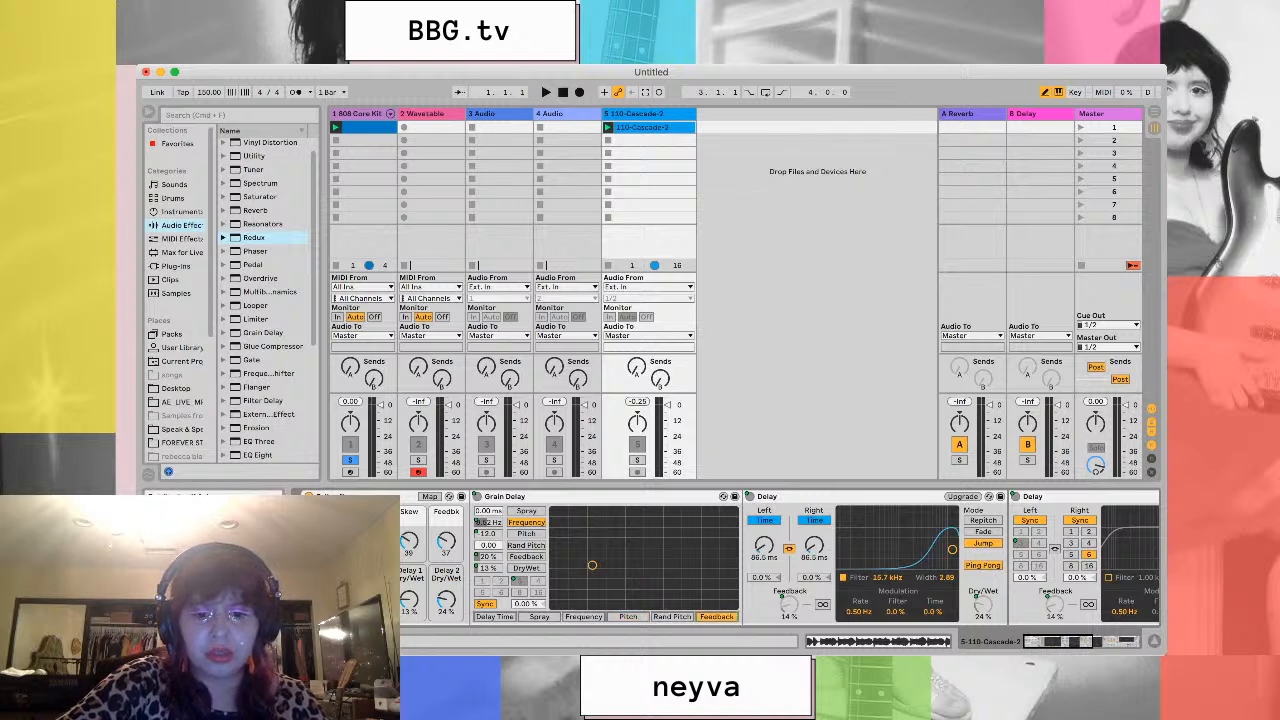
click(672, 617)
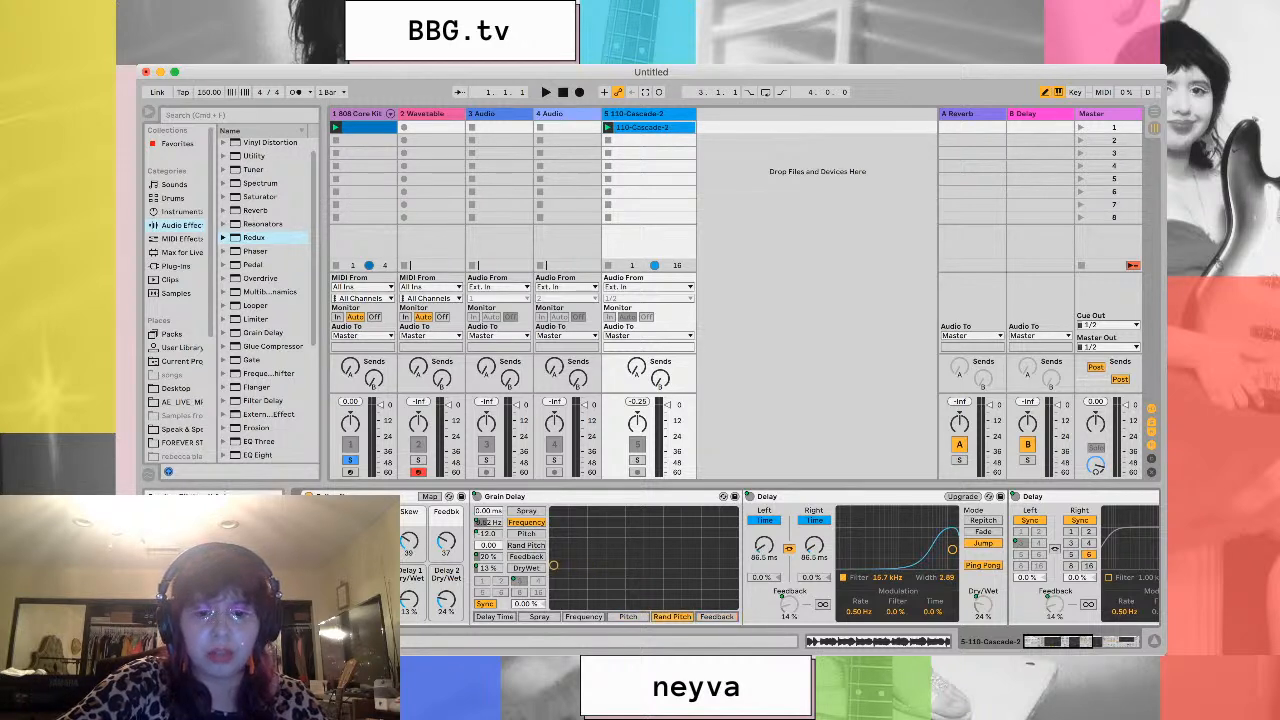
click(628, 617)
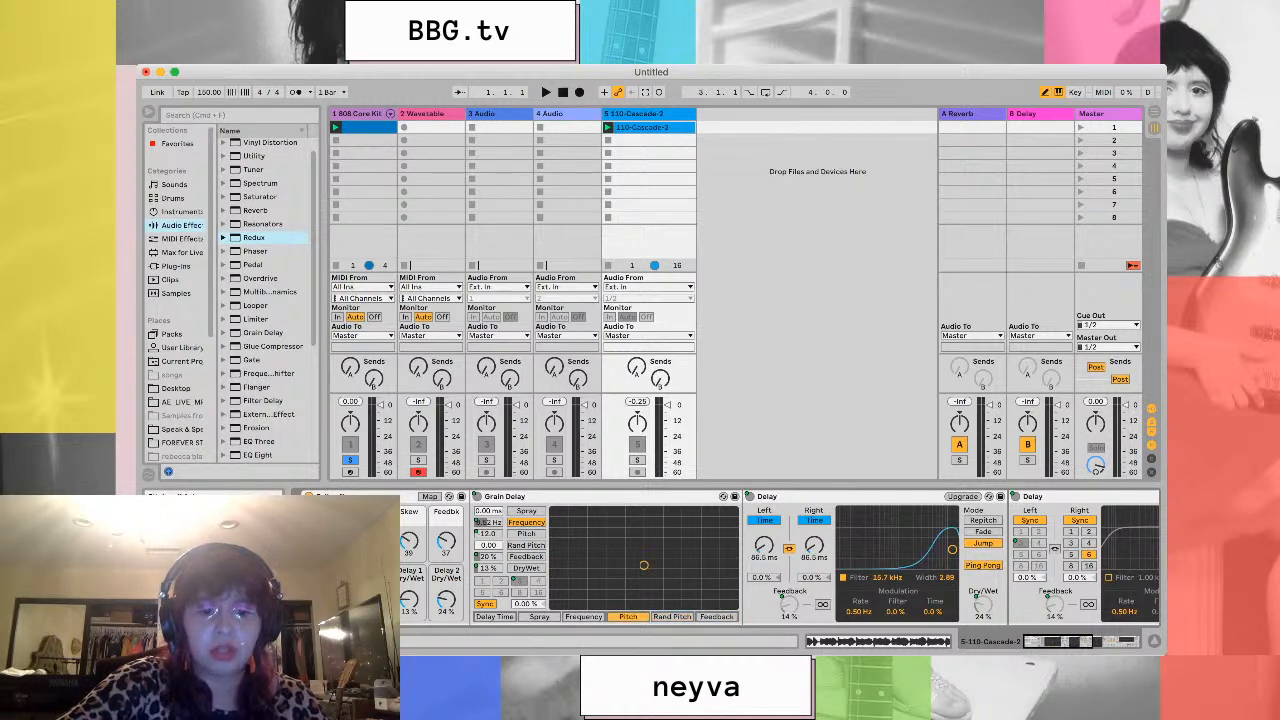
click(584, 617)
click(539, 617)
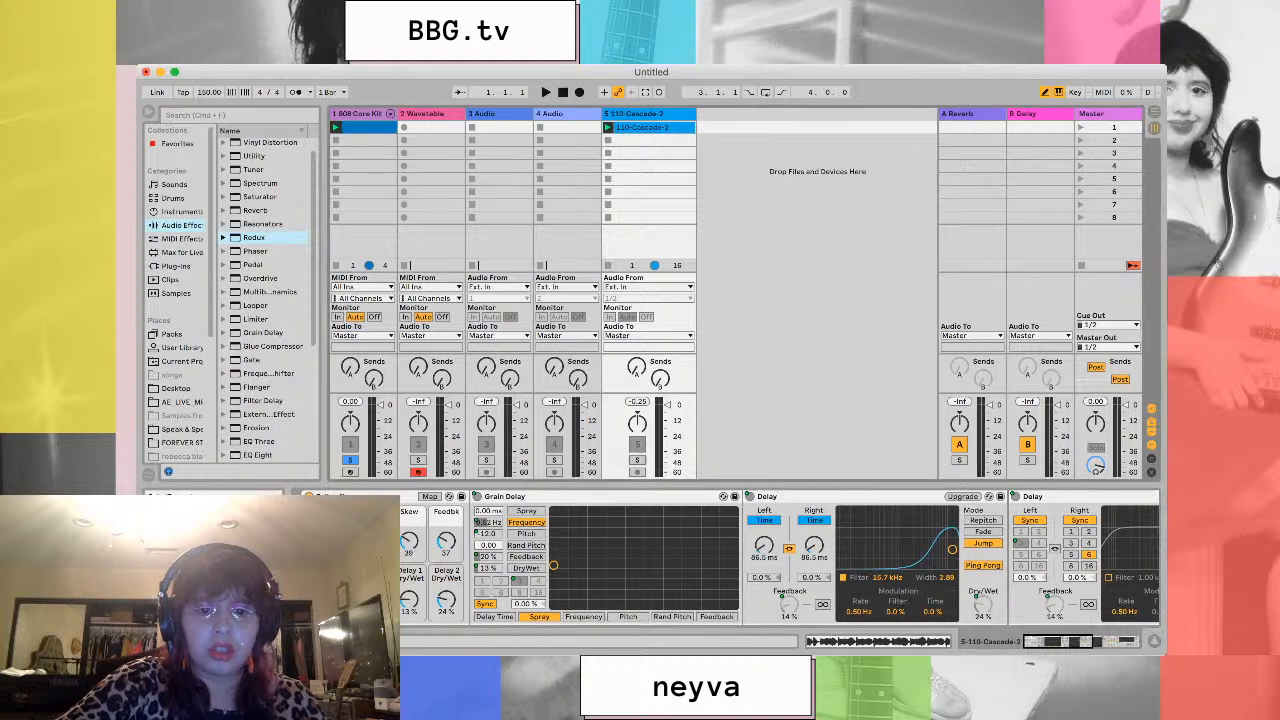
drag(553, 566, 614, 566)
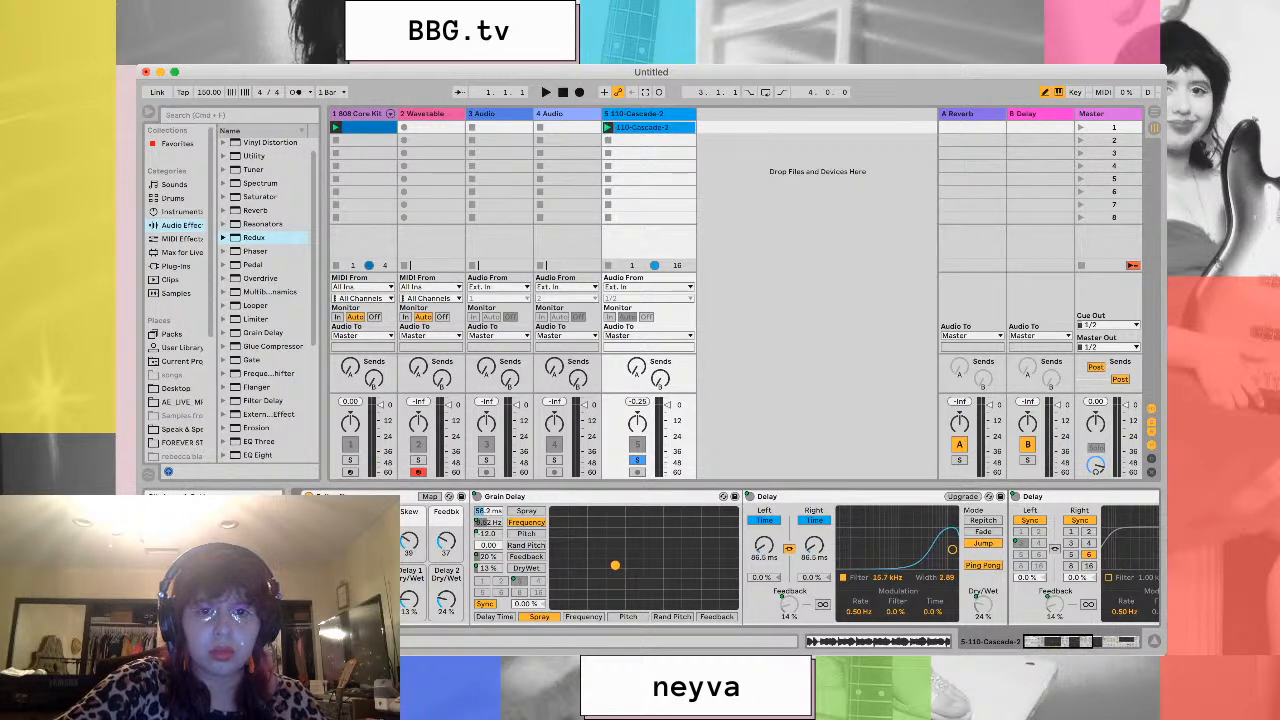
Play the soloed 110-Cascade-2 track, raise Grain Delay's Spray to about 139 ms and switch the horizontal axis to Pitch
key(space)
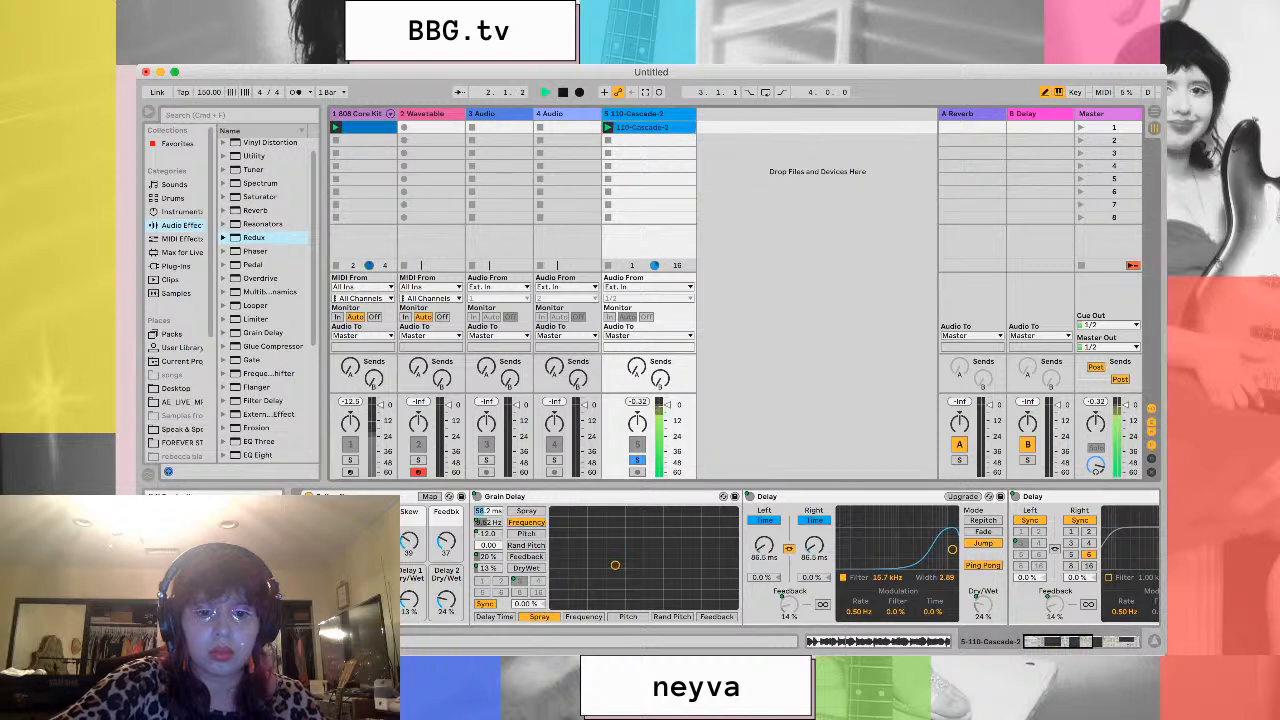
mouse_move(615, 566)
mouse_down()
mouse_move(566, 566)
mouse_move(651, 566)
mouse_move(631, 593)
mouse_move(631, 541)
mouse_up()
click(584, 617)
click(628, 617)
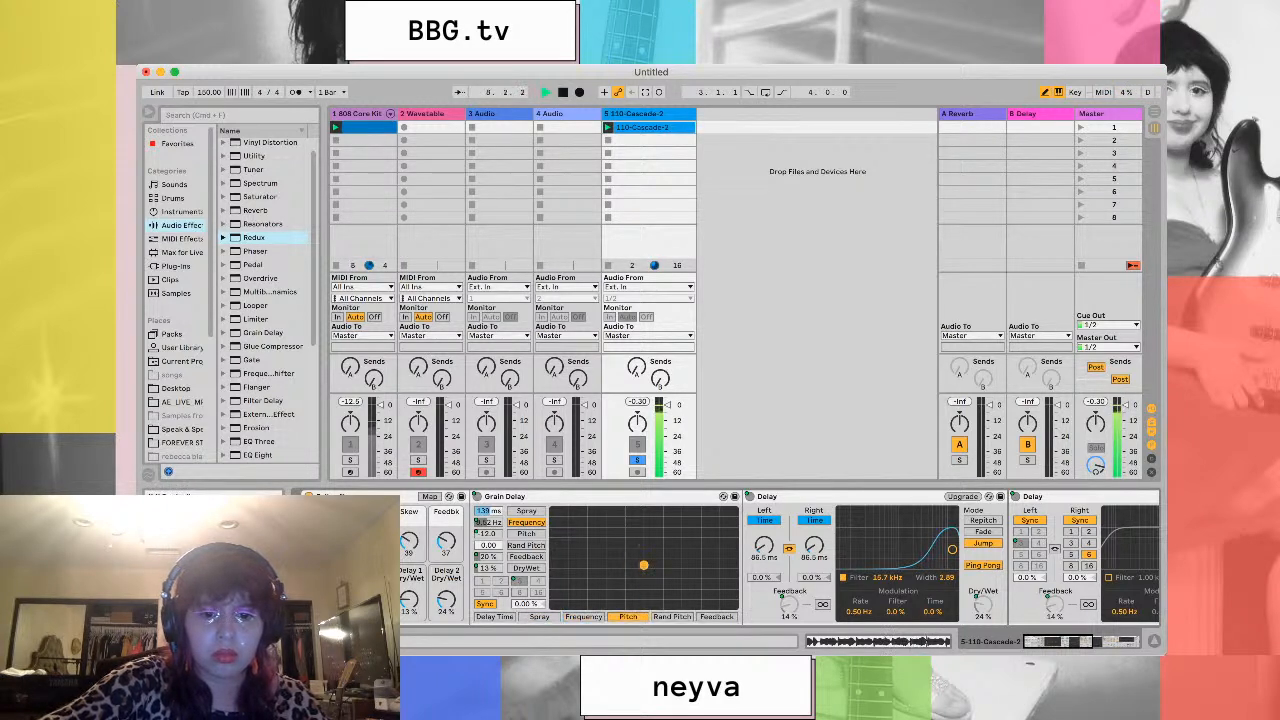
Raise Grain Delay's Rand Pitch on the horizontal axis, switch that axis through Feedback to Delay Time, and increase the delay time
click(672, 617)
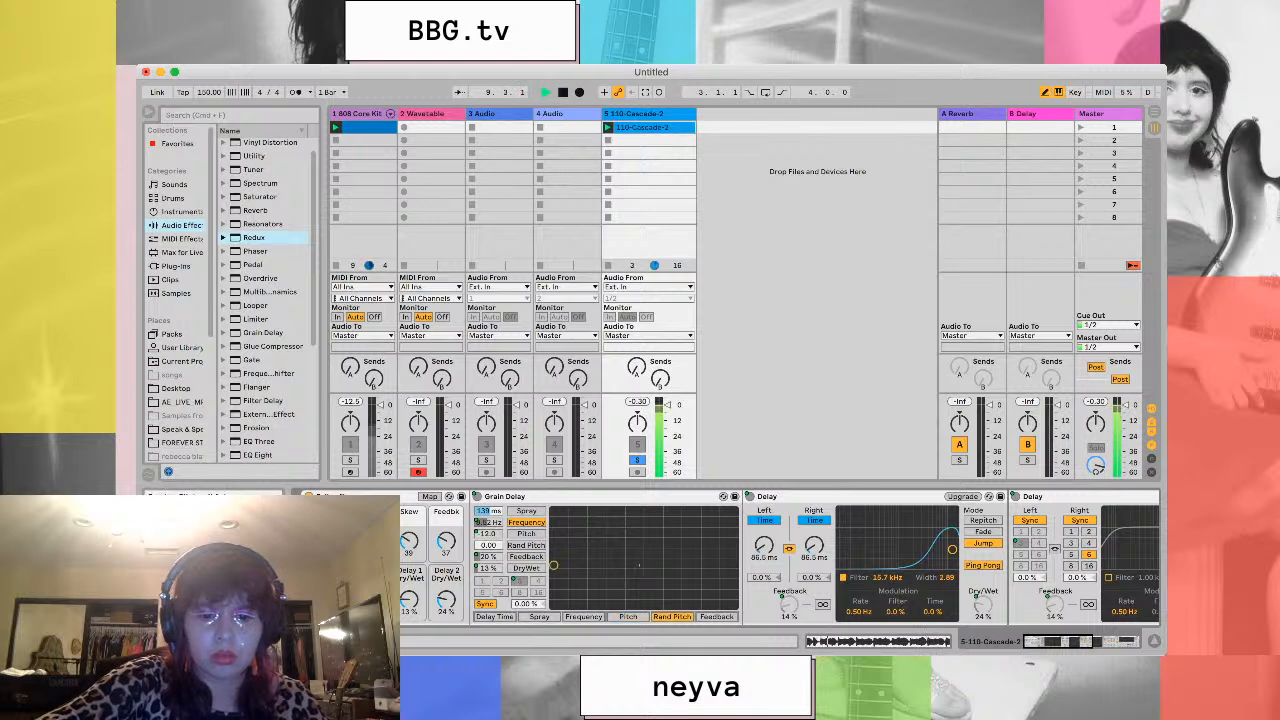
drag(553, 566, 678, 566)
click(717, 617)
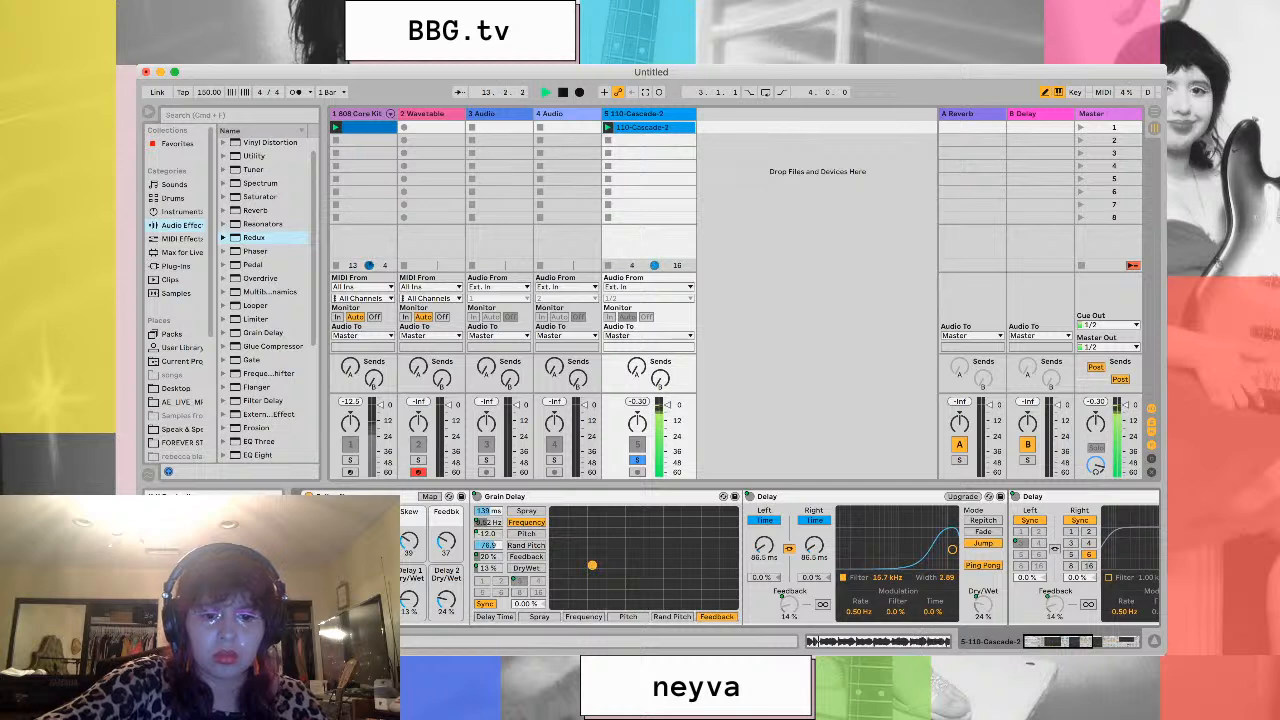
click(494, 617)
drag(609, 565, 699, 566)
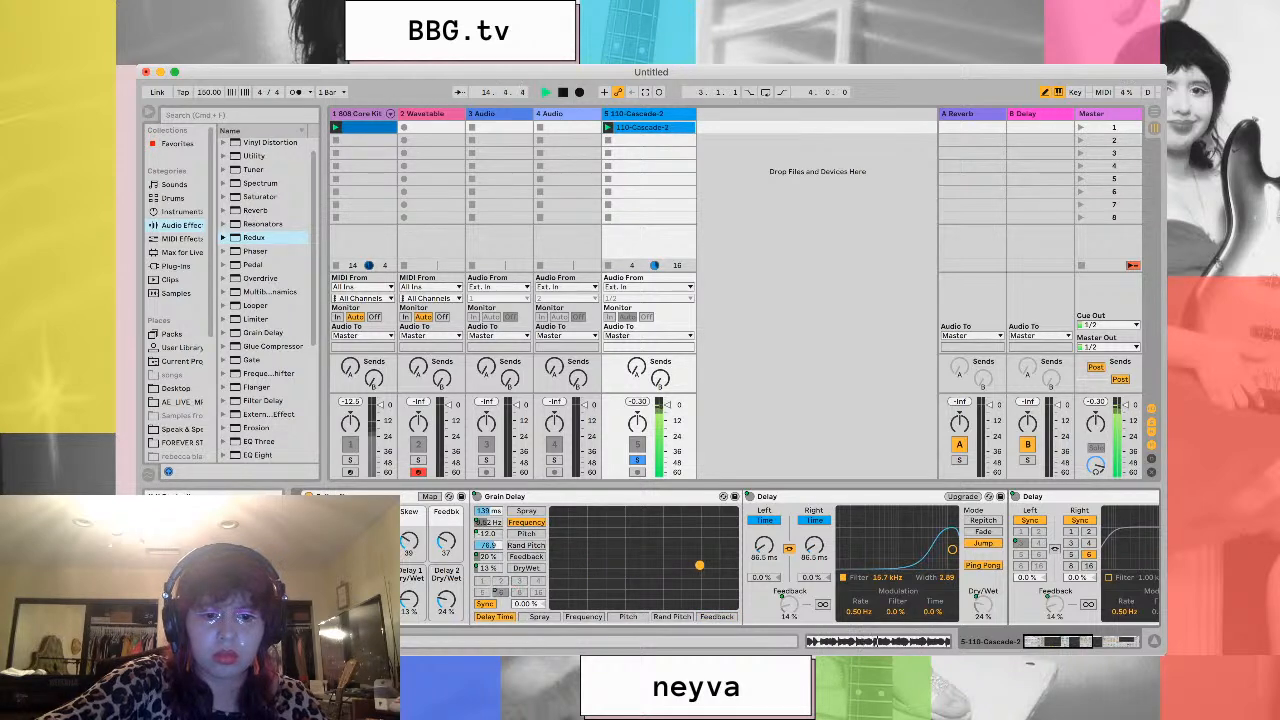
Switch Grain Delay's vertical axis to Pitch and on to Rand Pitch while listening, ending with playback stopped
click(527, 533)
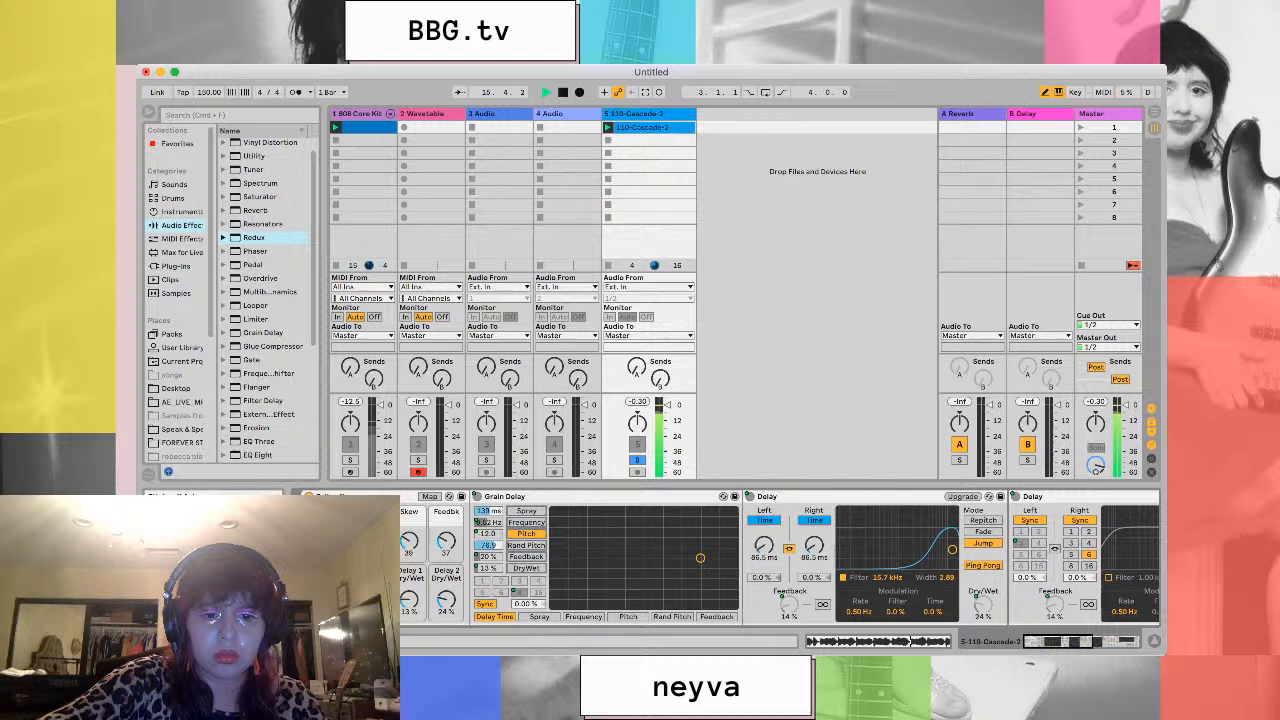
click(527, 545)
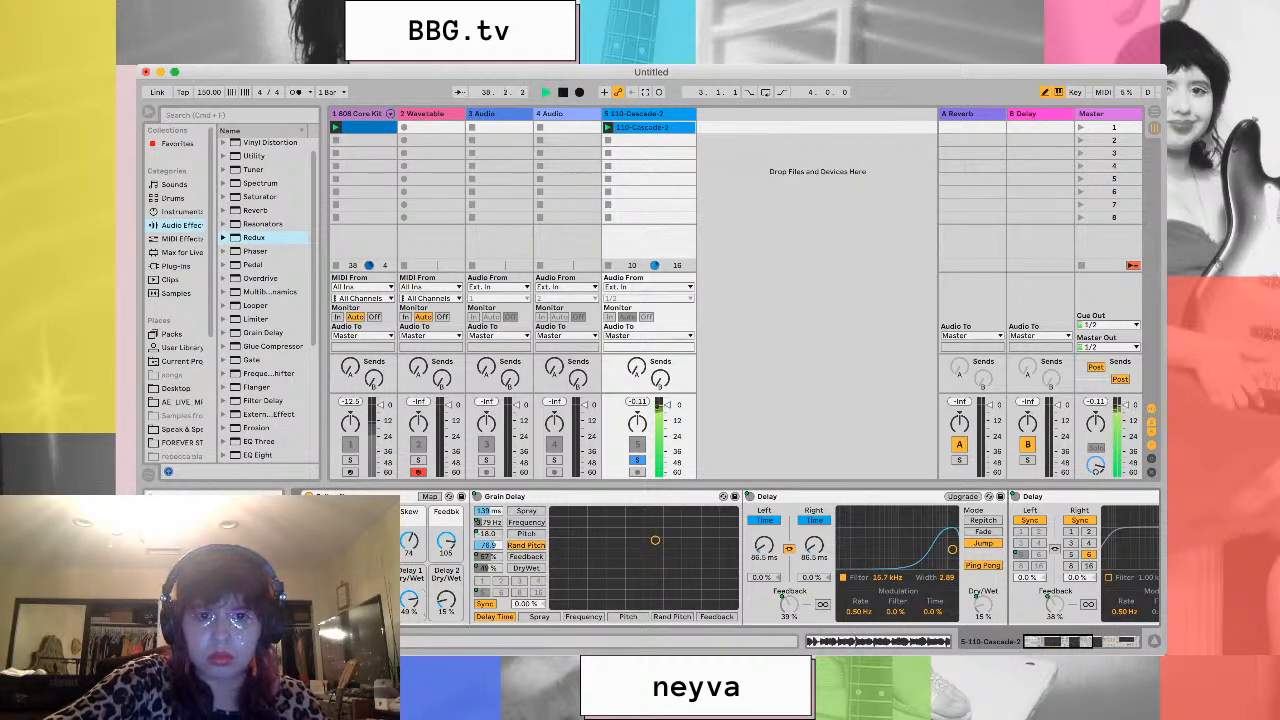
key(space)
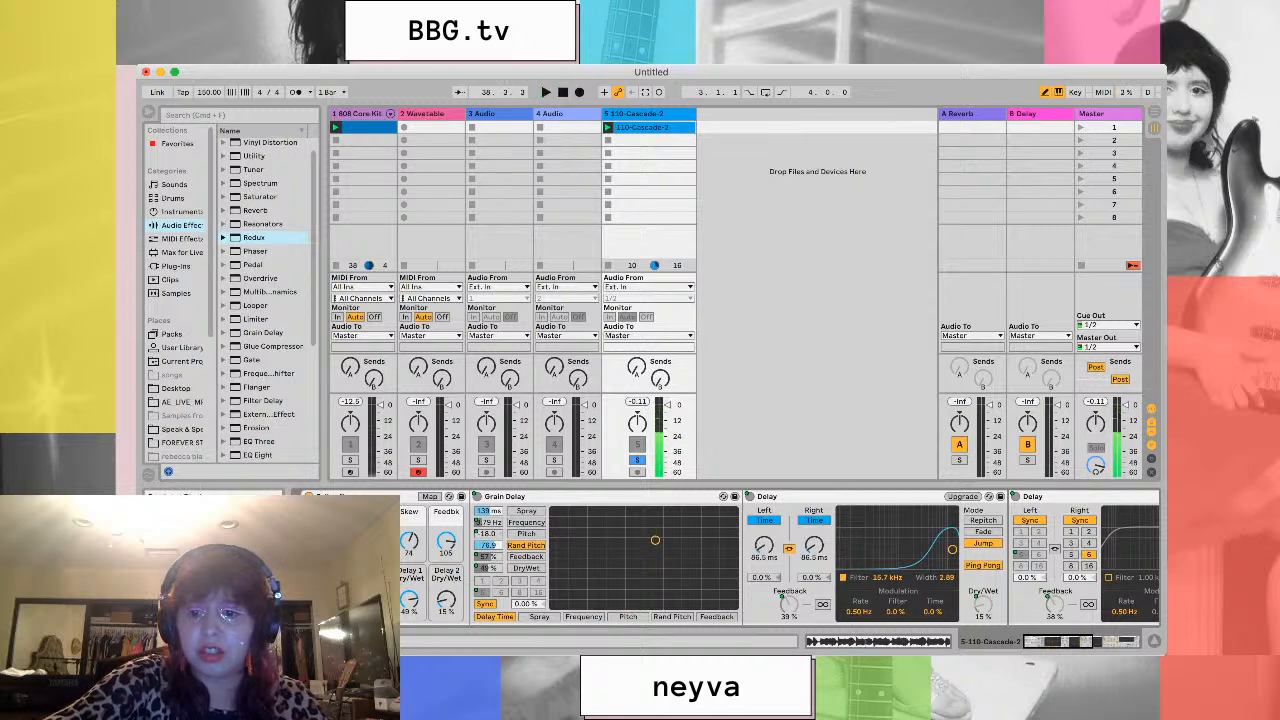
Set the Saturator's Drive to 16.6 dB on the 110-Cascade-2 track and listen to the soloed result
scroll(780, 557, right, 10)
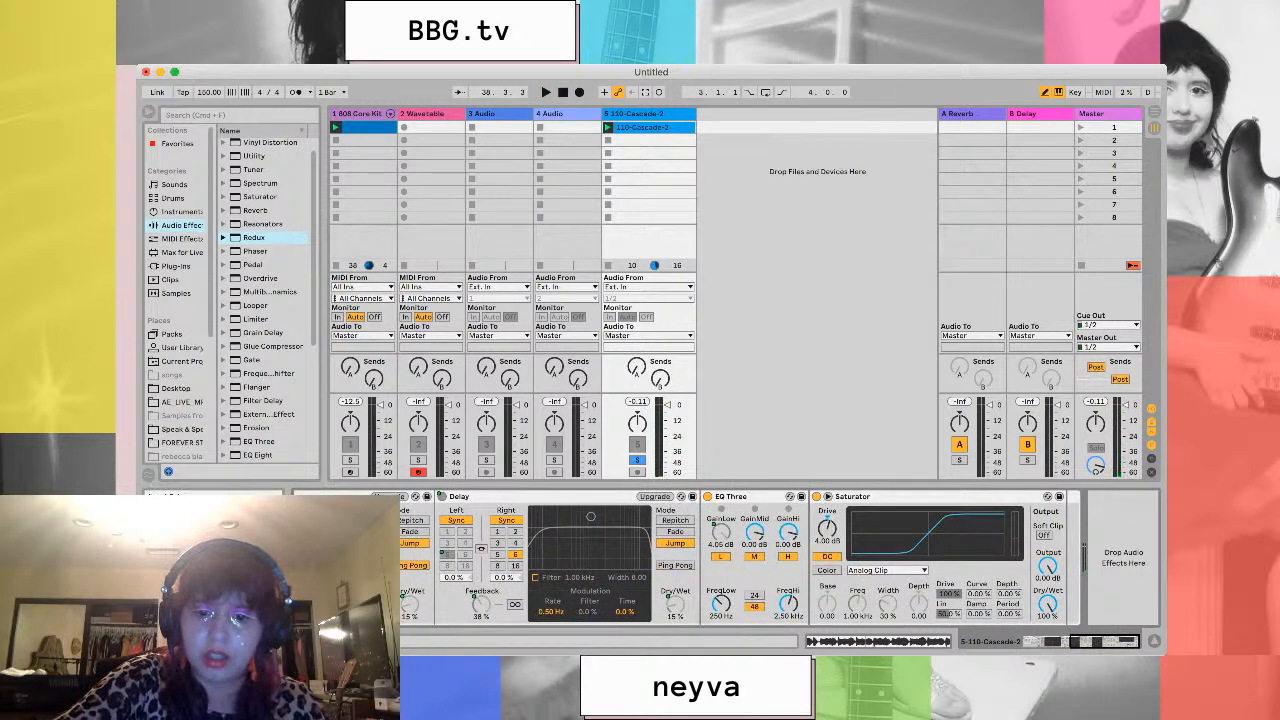
drag(827, 528, 827, 514)
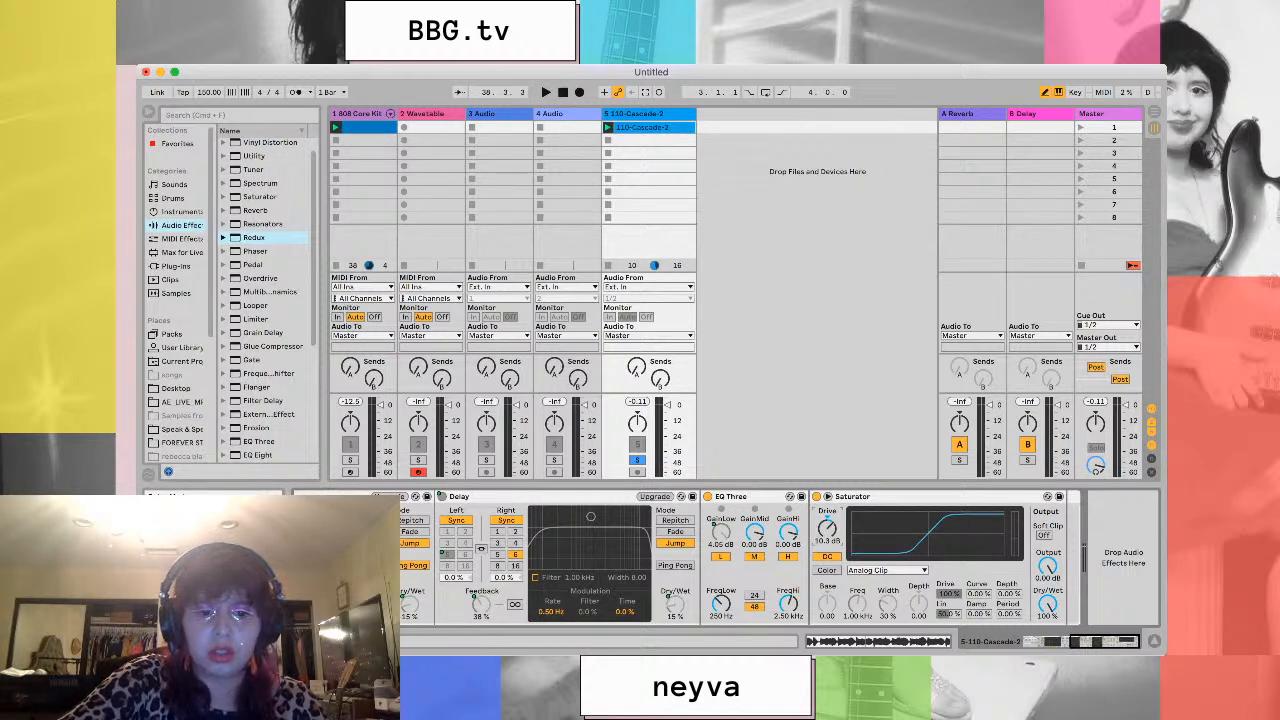
click(721, 532)
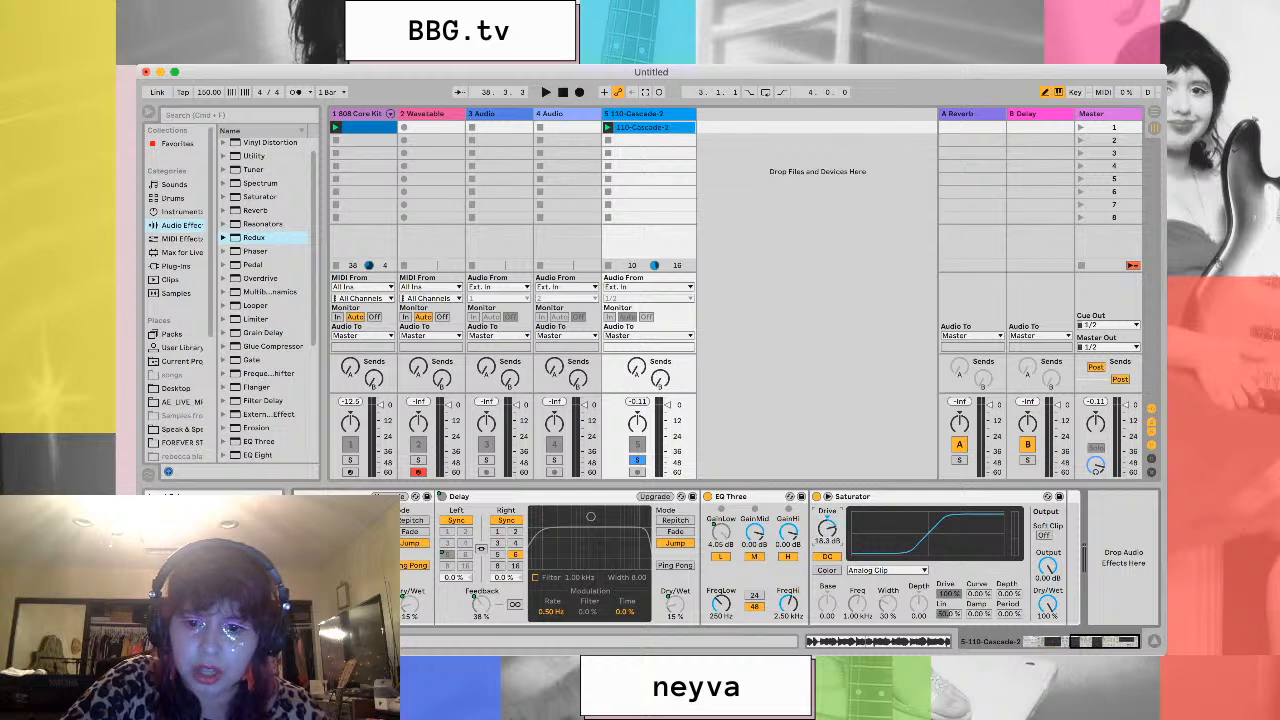
drag(827, 528, 827, 547)
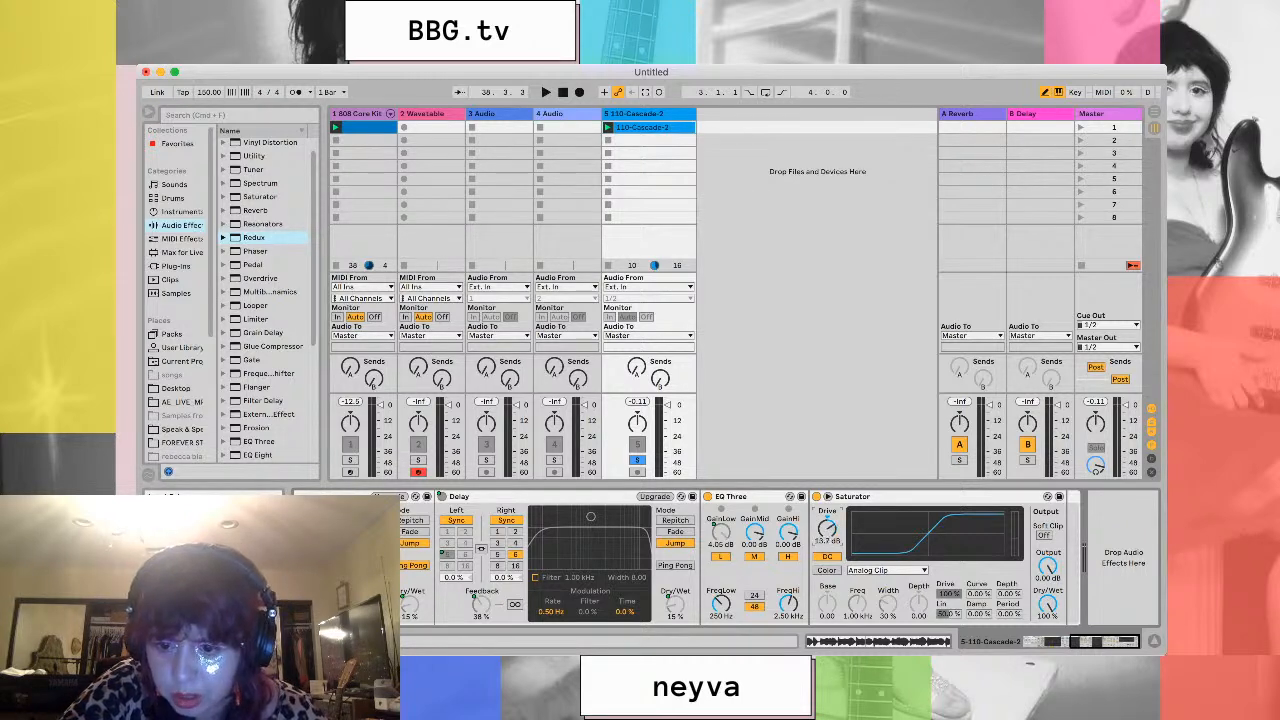
drag(827, 528, 827, 529)
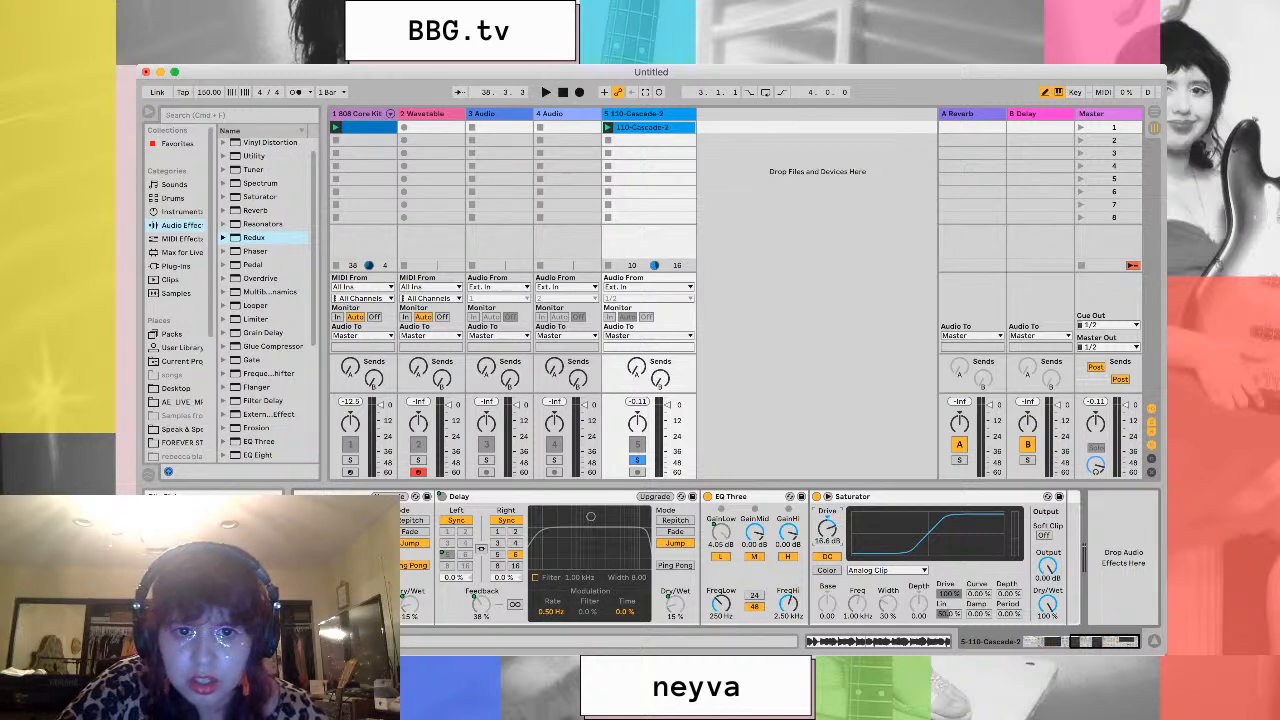
key(space)
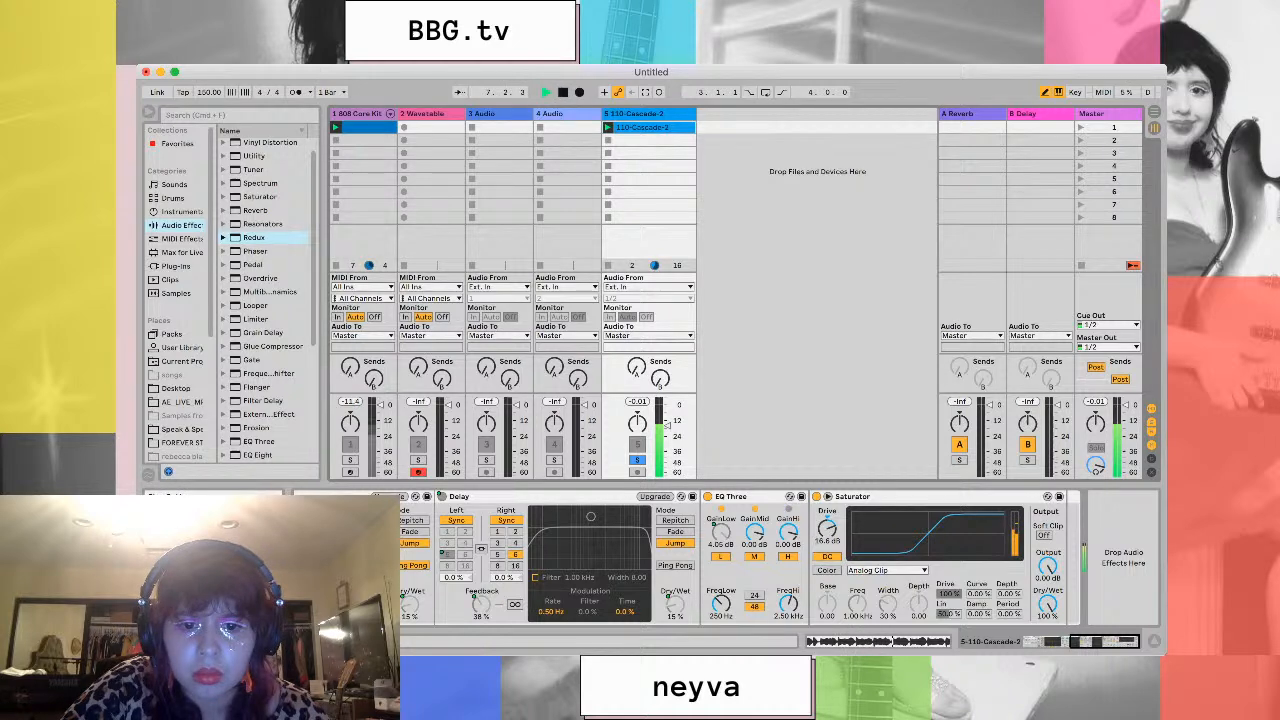
key(space)
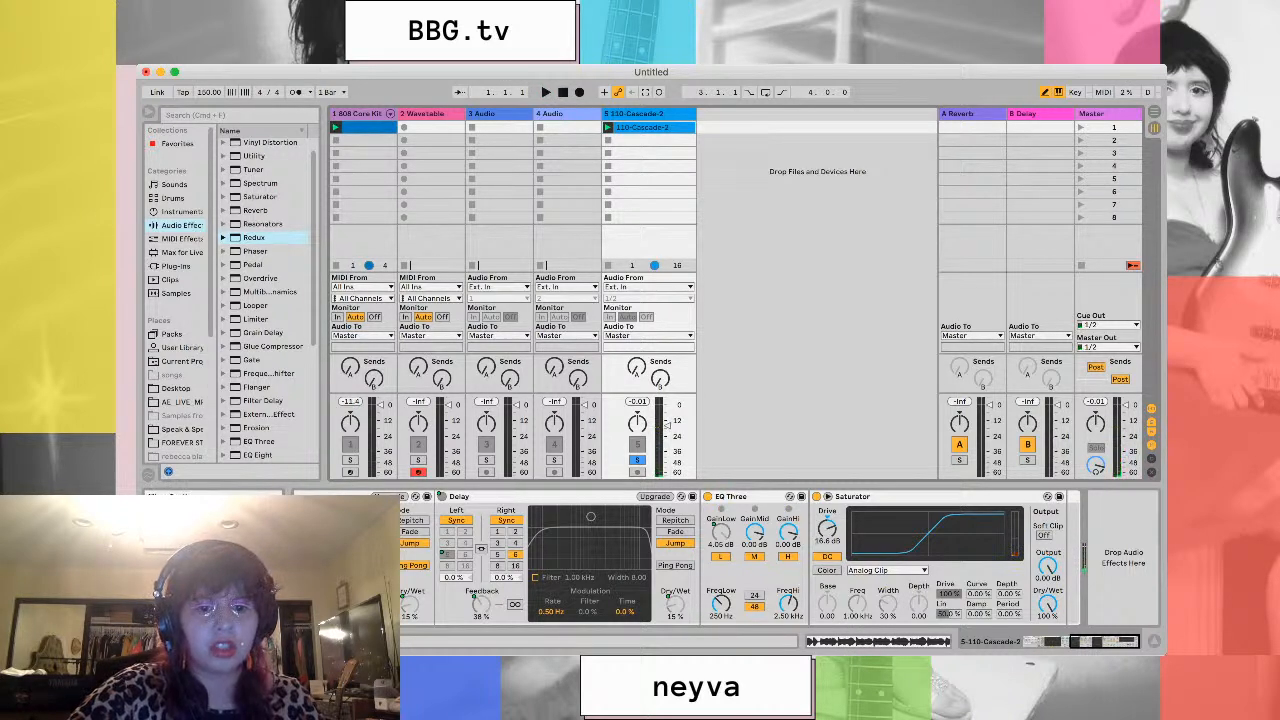
Unsolo the 110-Cascade-2 track, lower its volume while it plays along with the 808 Core Kit clip, and stop playback
click(637, 460)
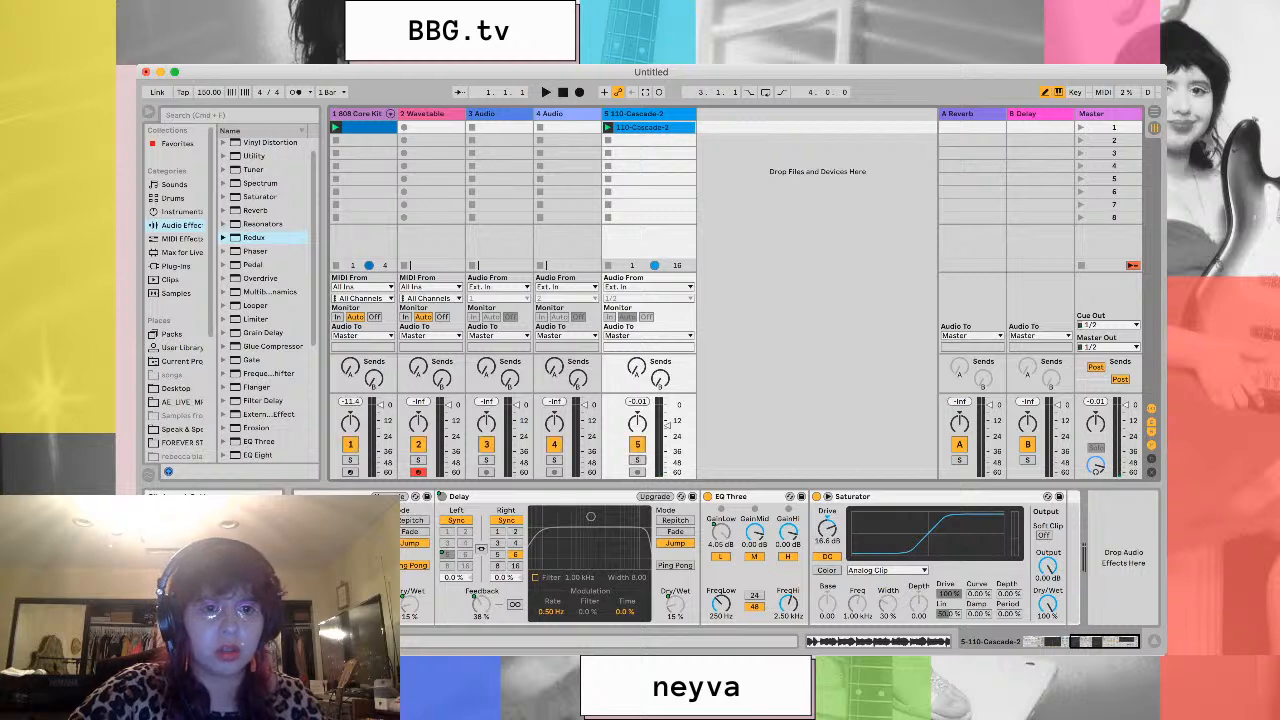
click(336, 127)
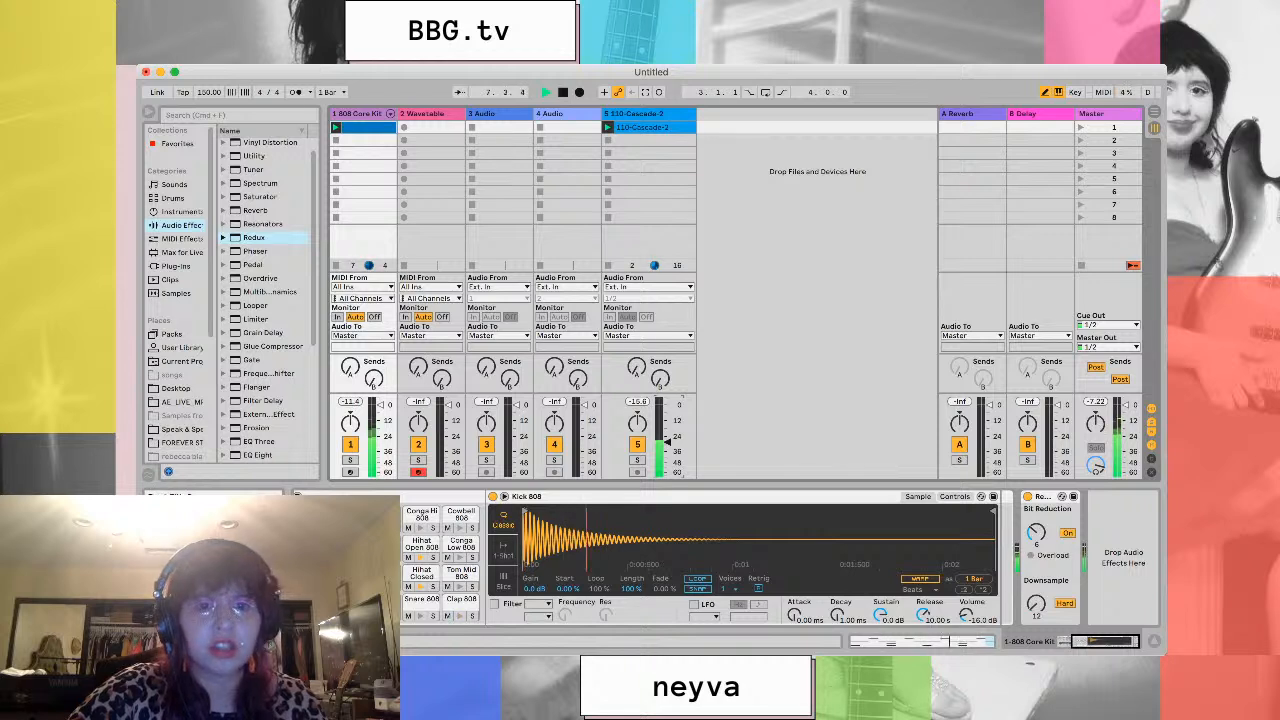
key(space)
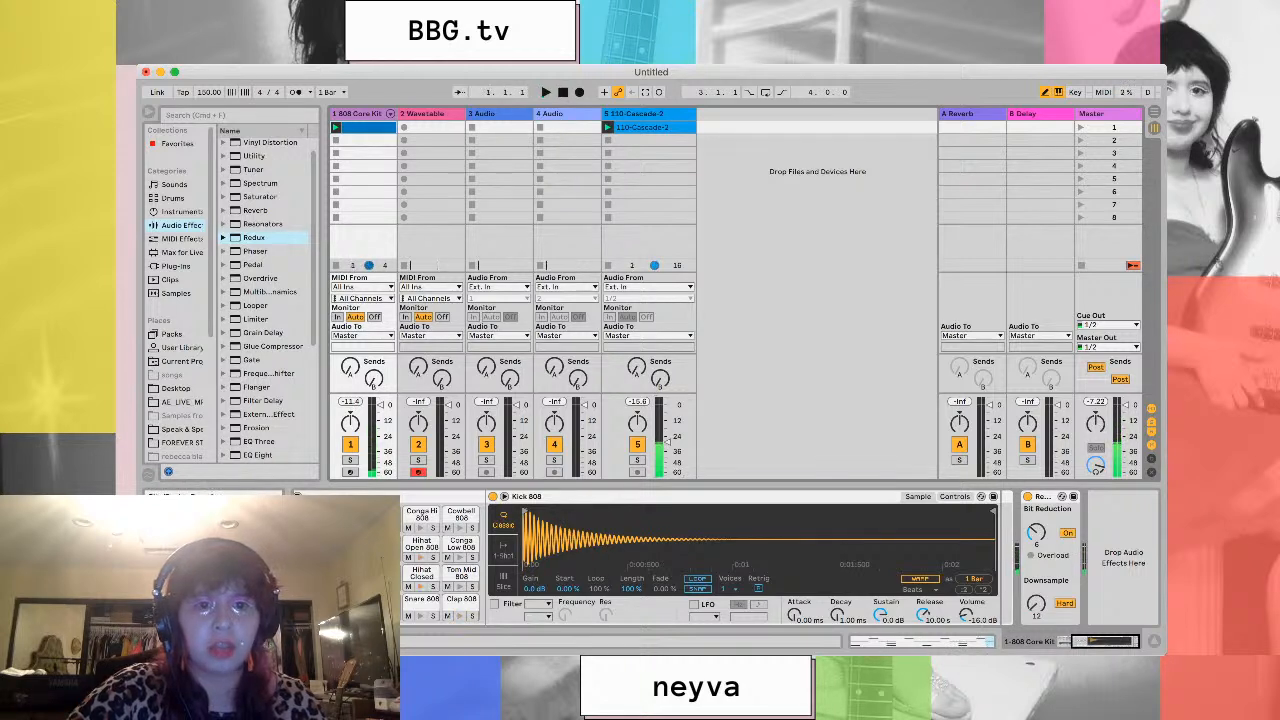
Select the Wavetable track's first clip slot and try out notes on its instrument
key(Right)
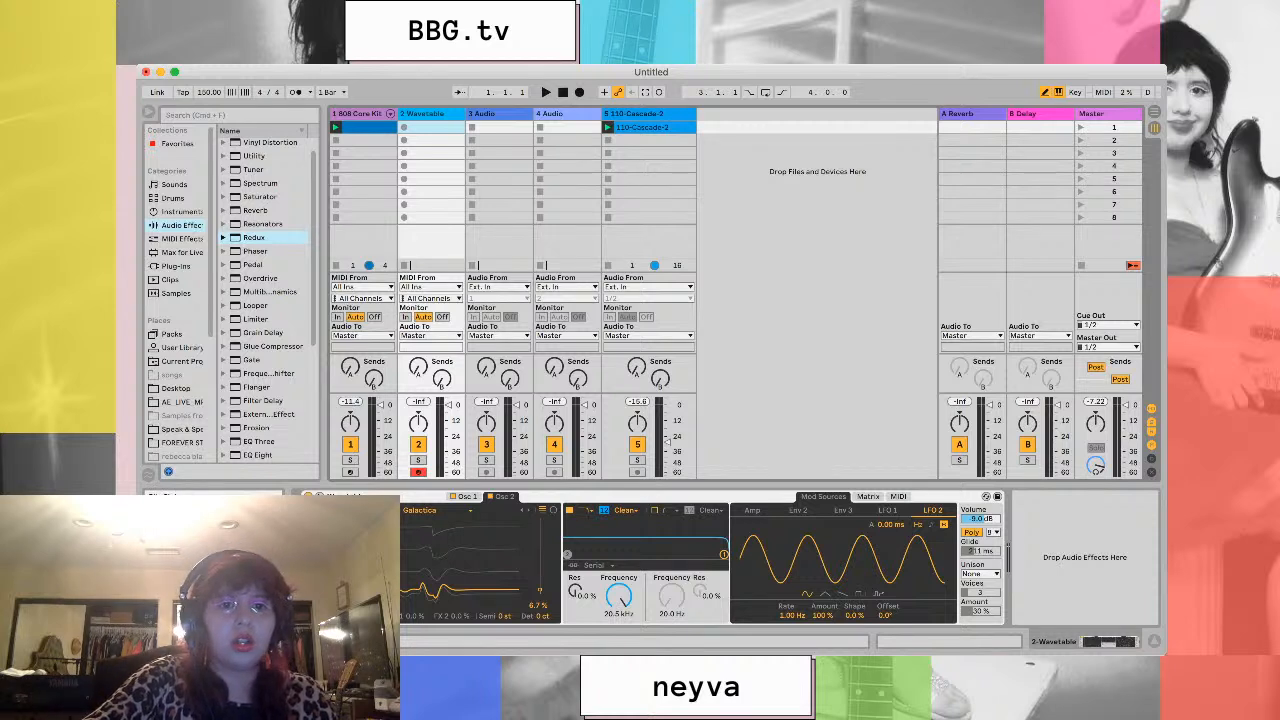
click(433, 127)
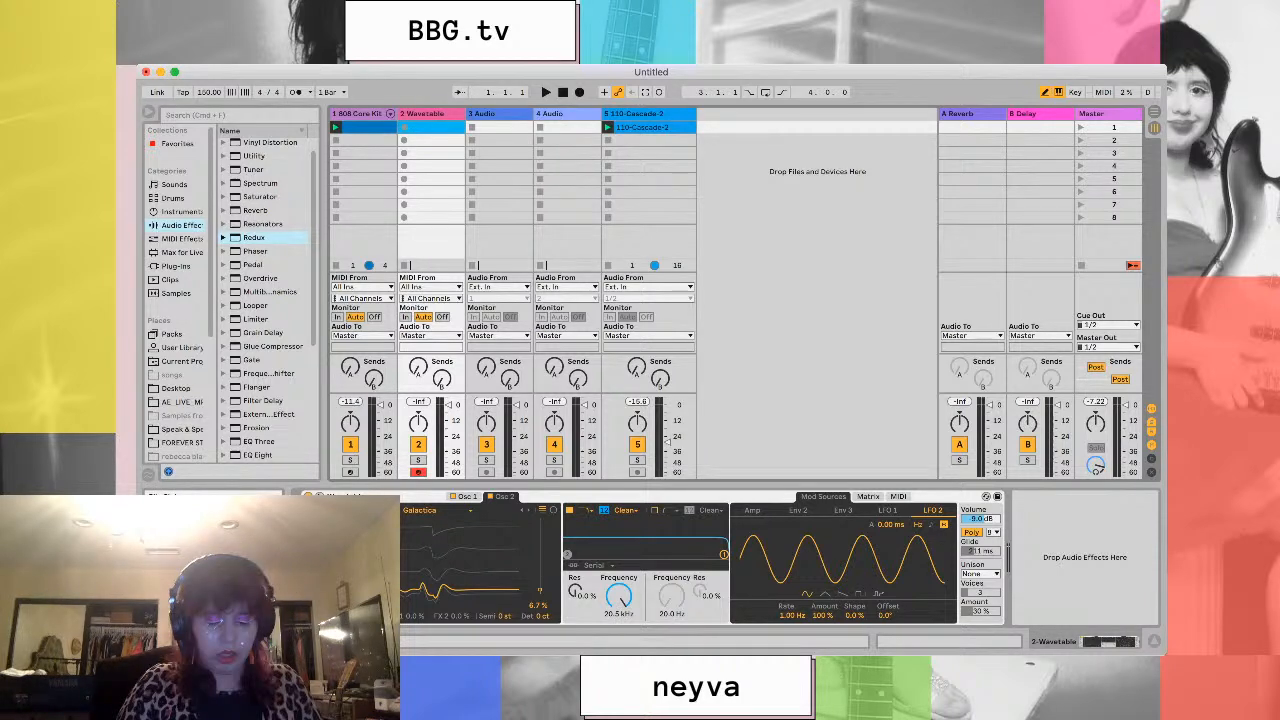
key(a)
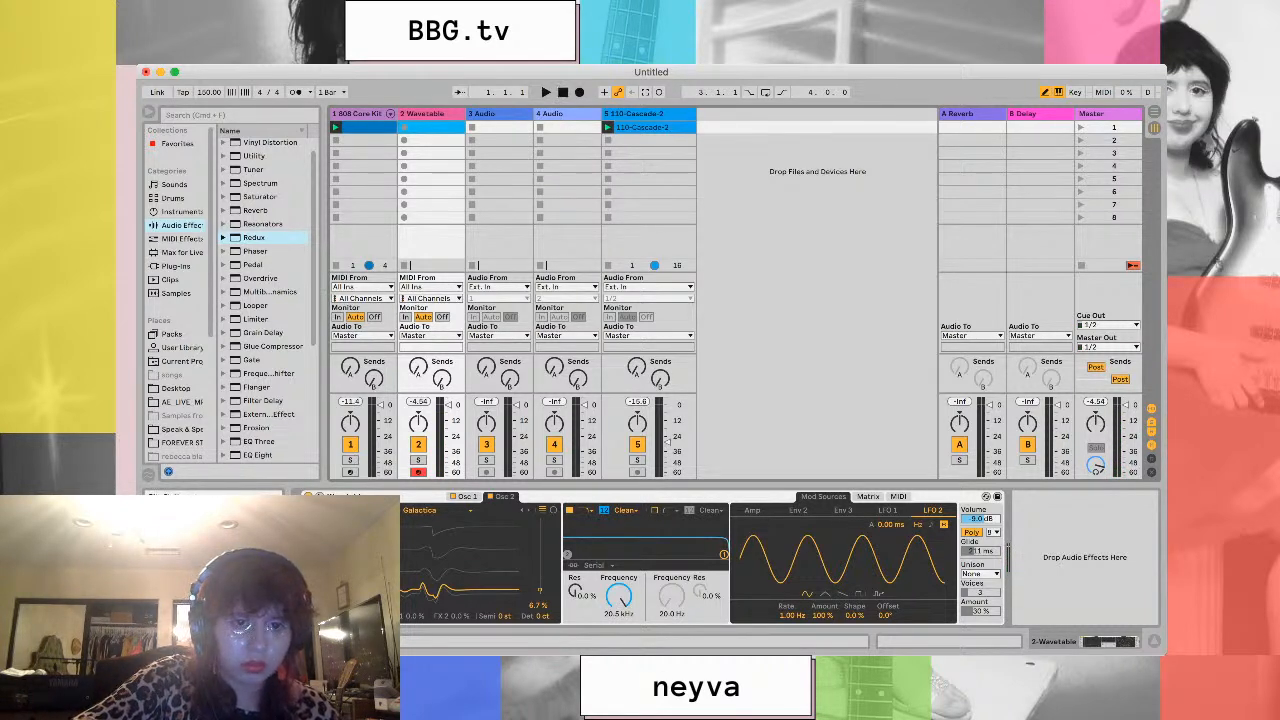
key(a)
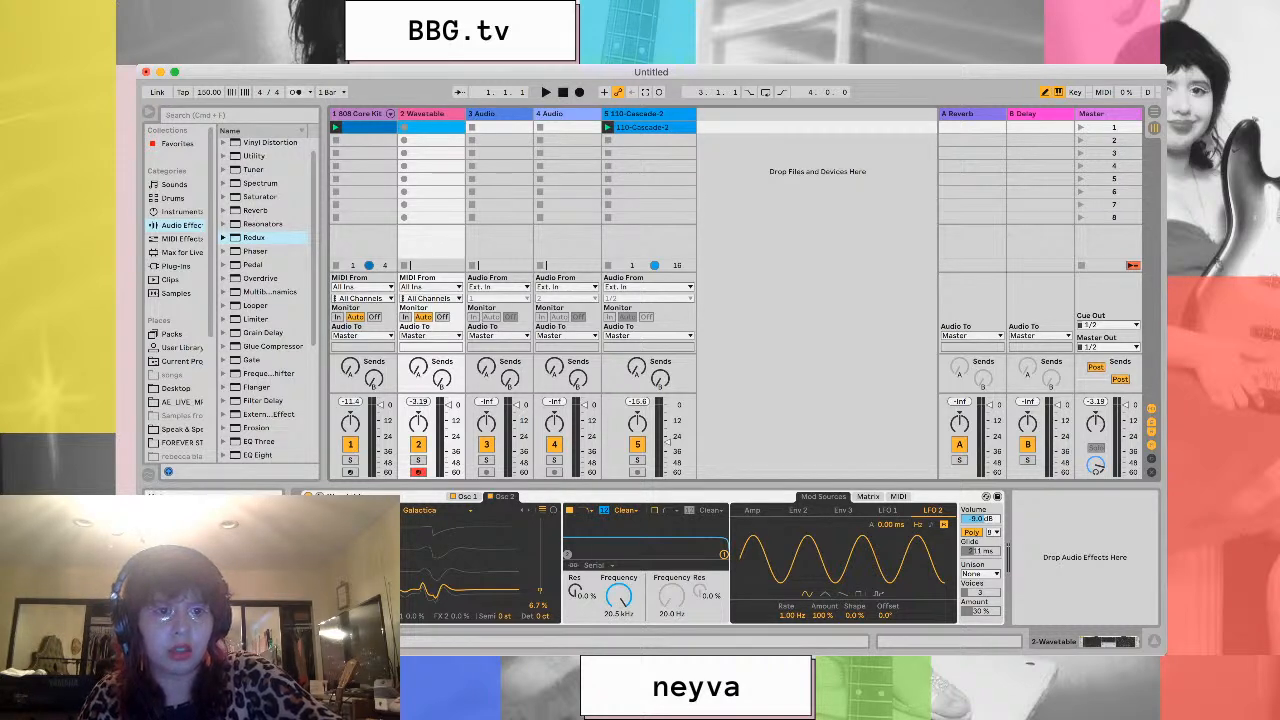
Turn on the metronome and record a melody into the Wavetable track's first clip slot over the drums, then stop
click(296, 92)
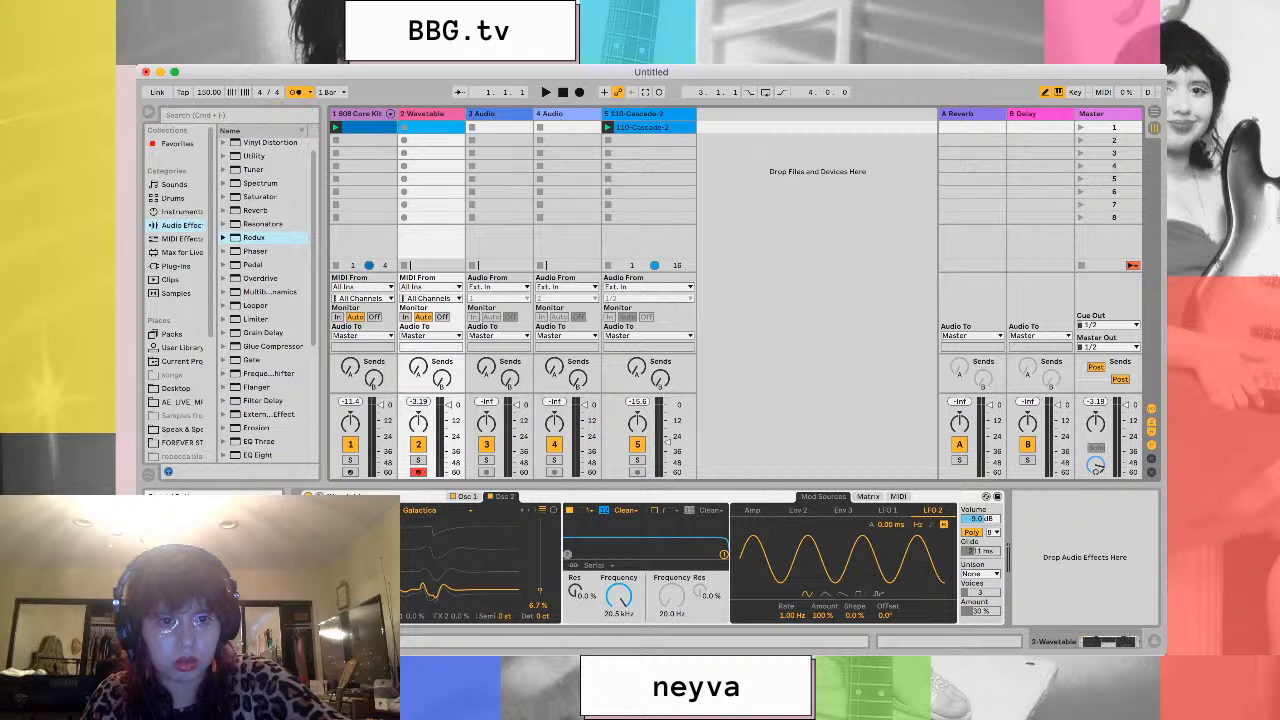
key(Return)
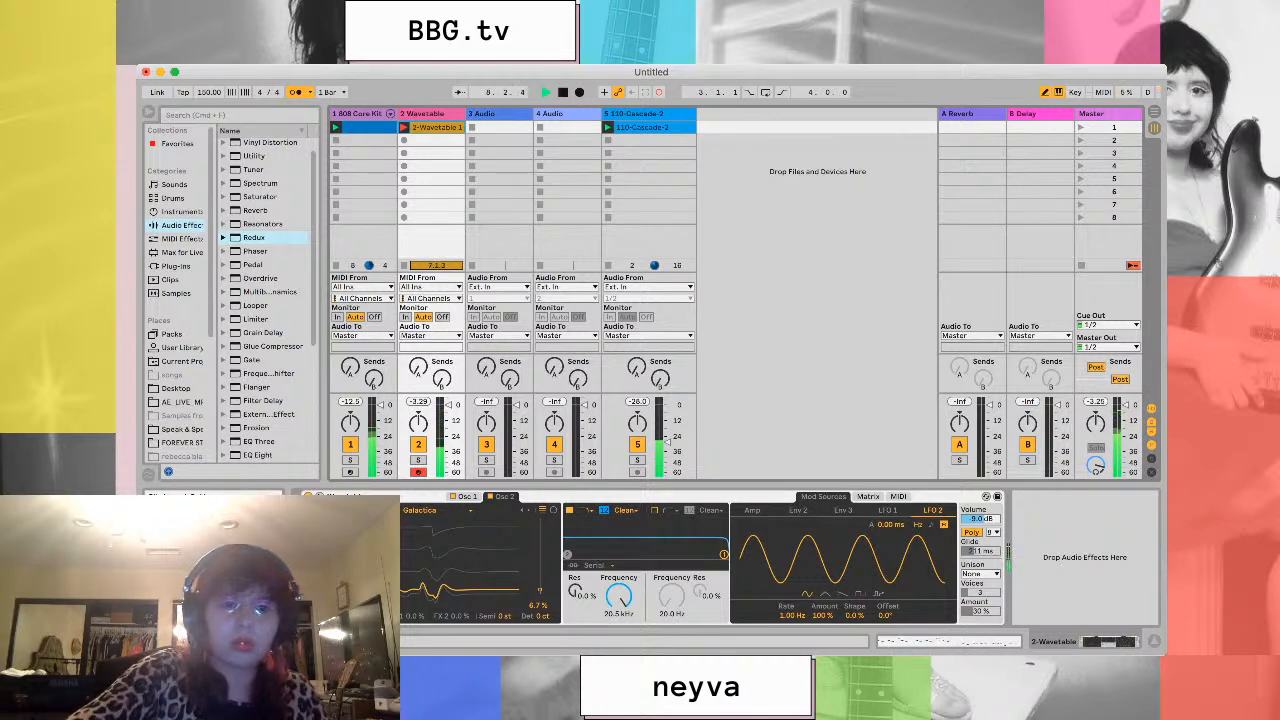
key(space)
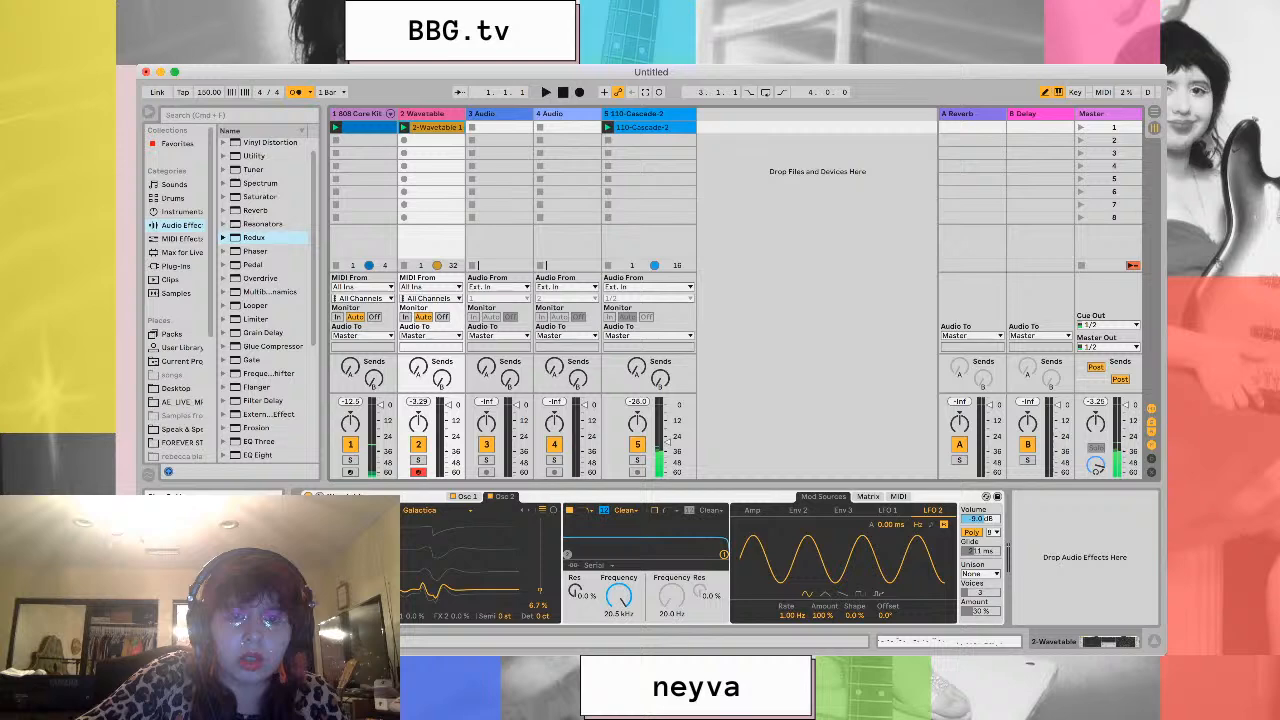
Open the recorded Wavetable clip's notes and shorten its loop to a length of 7.0.2
click(949, 642)
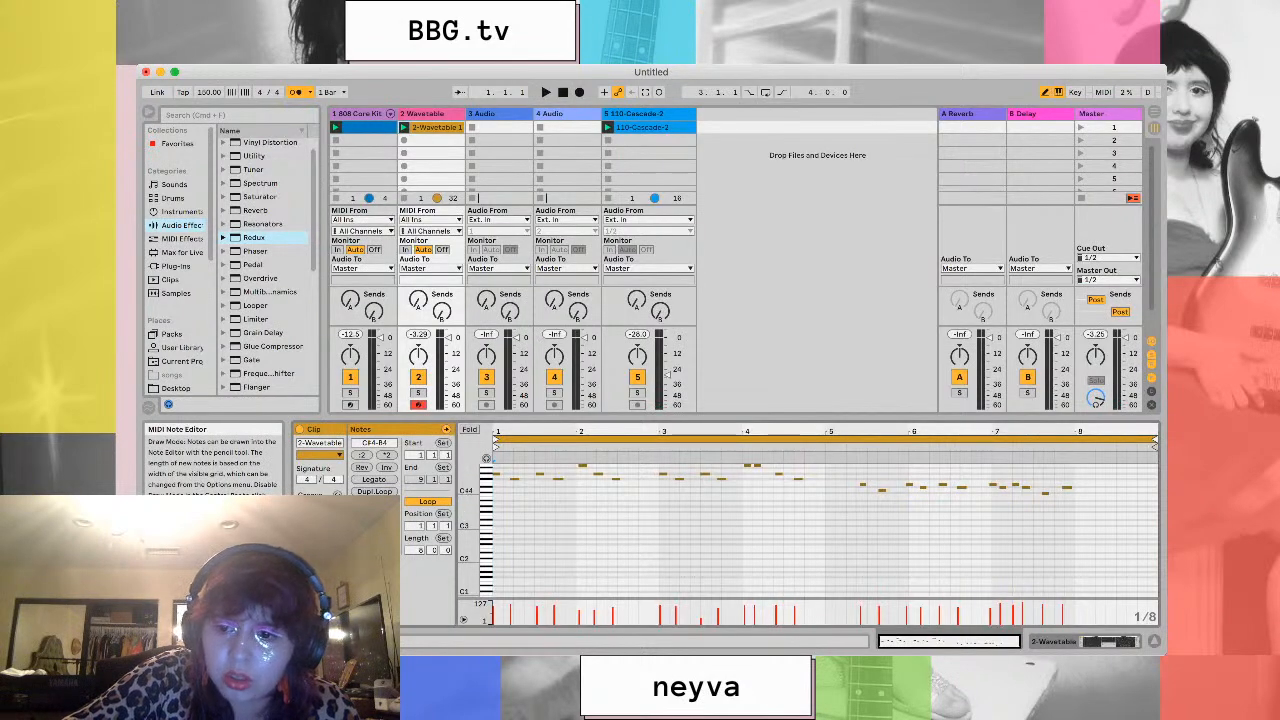
click(1155, 442)
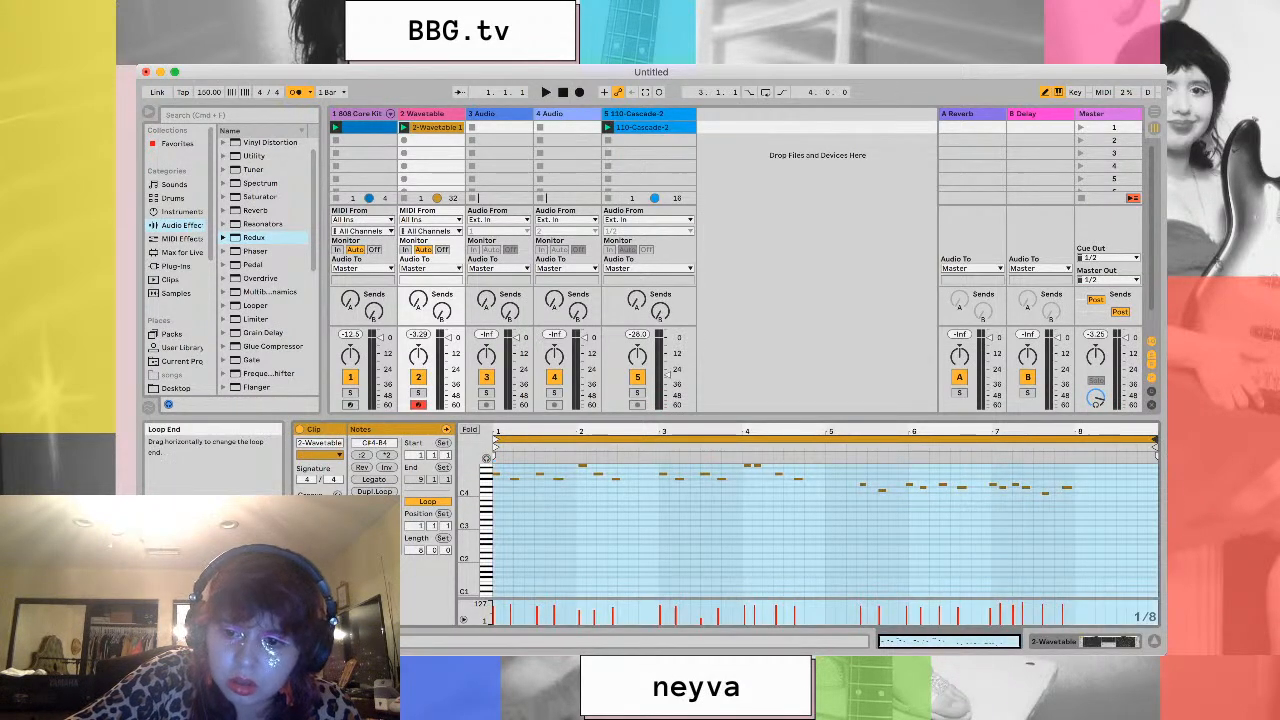
drag(1155, 443, 1084, 452)
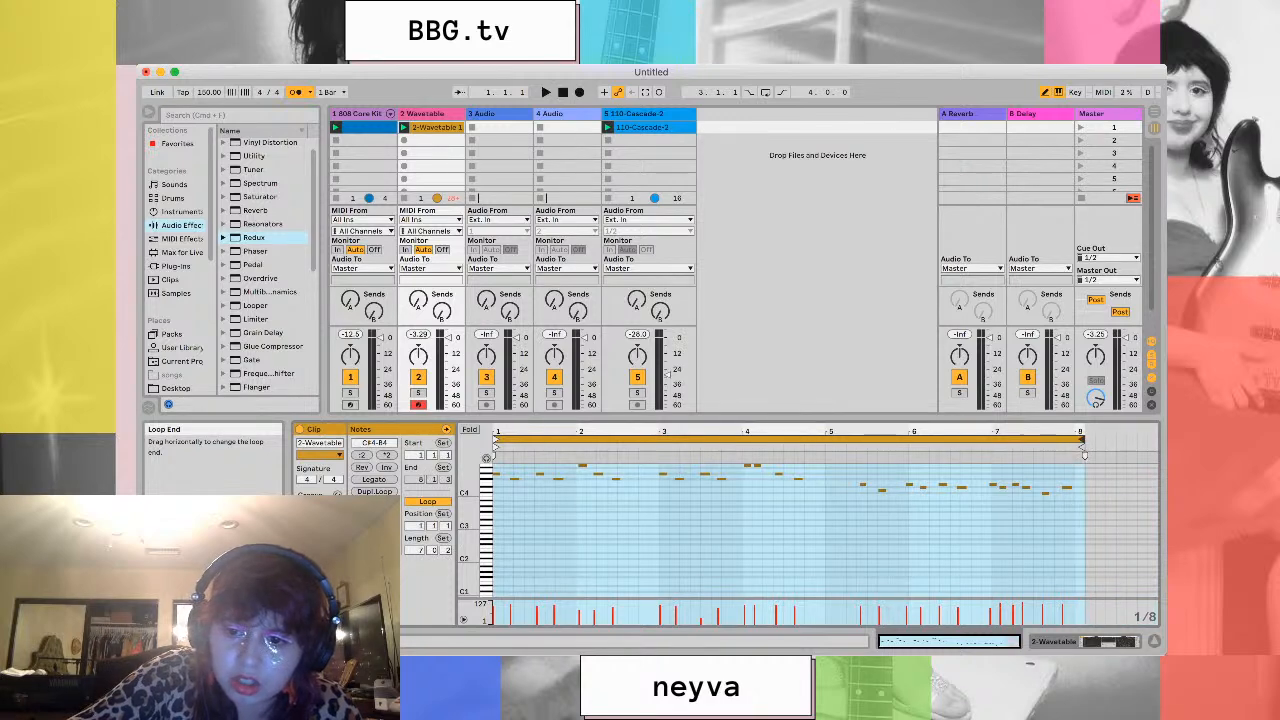
scroll(800, 530, up, 3)
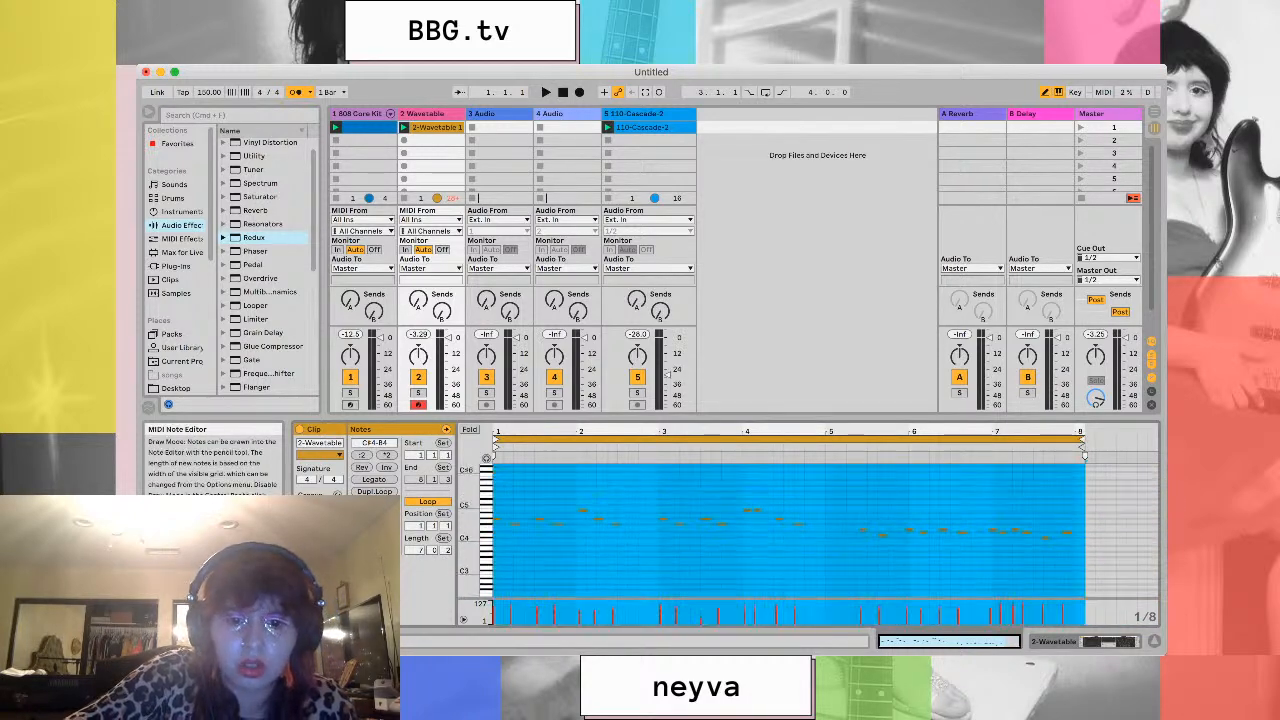
scroll(800, 530, down, 1)
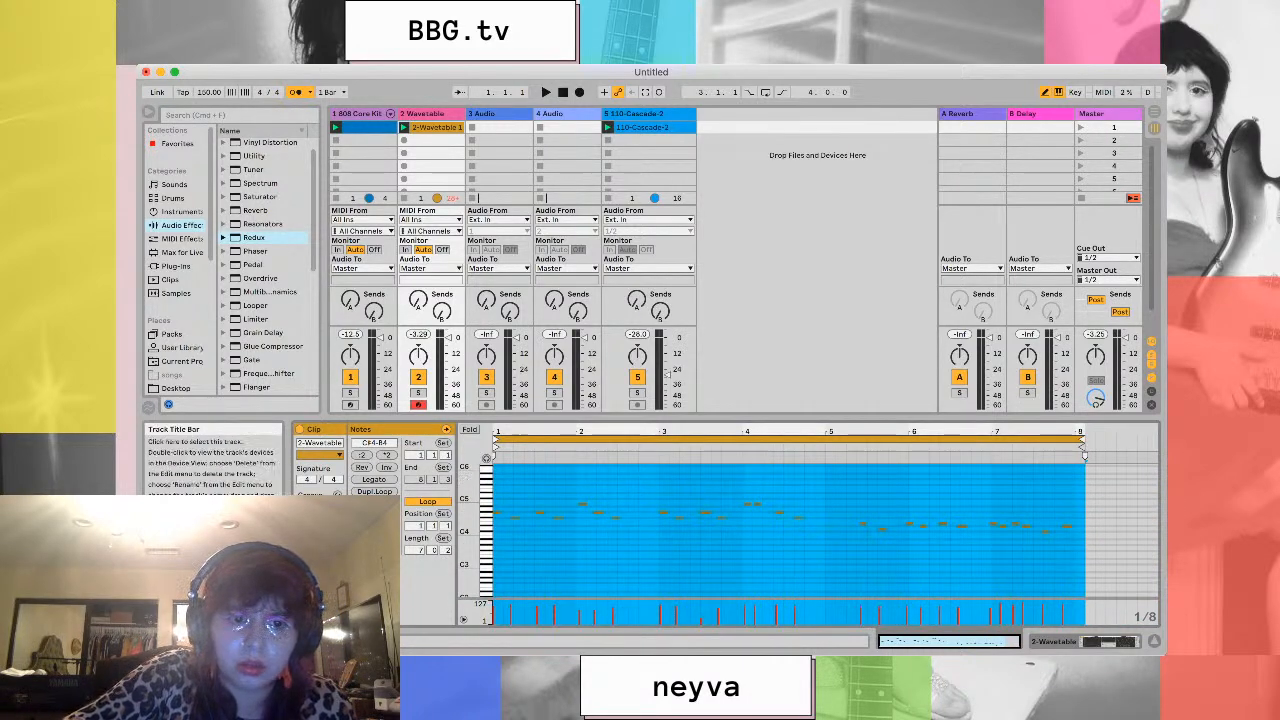
Play the Wavetable loop, turn off Draw Mode and delete the overlapping low notes in the middle of bar 5
key(space)
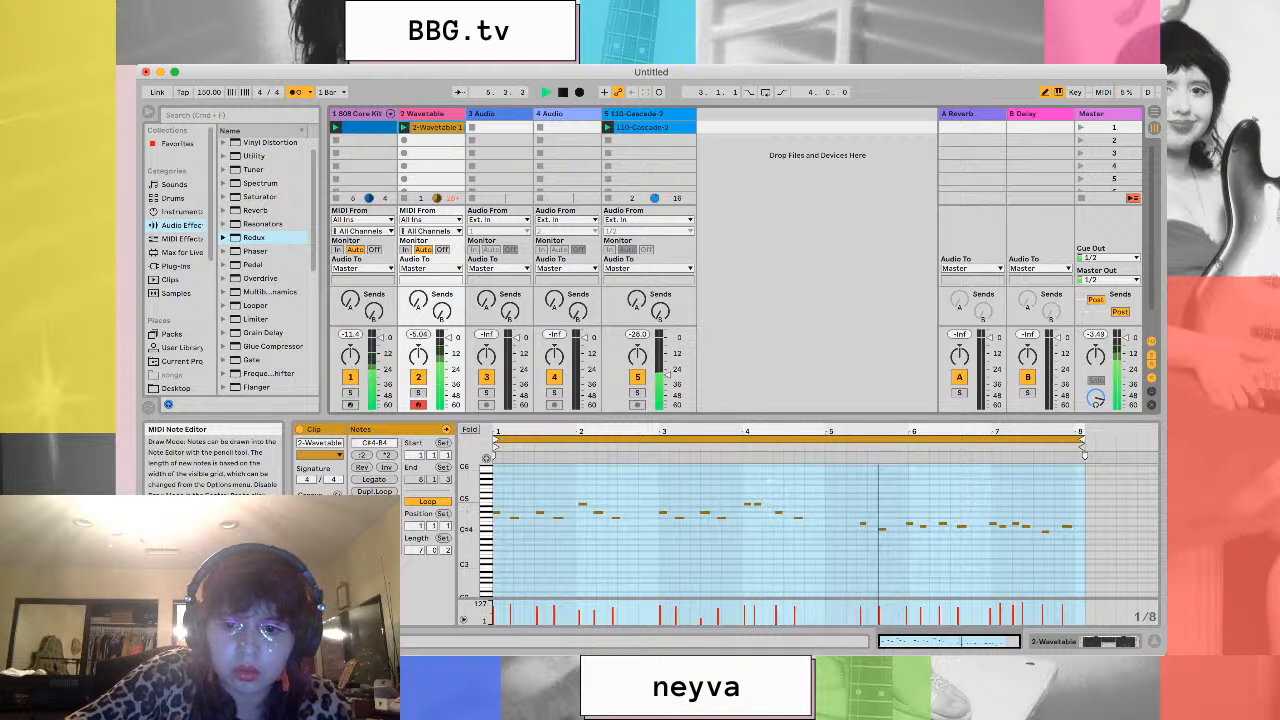
click(882, 531)
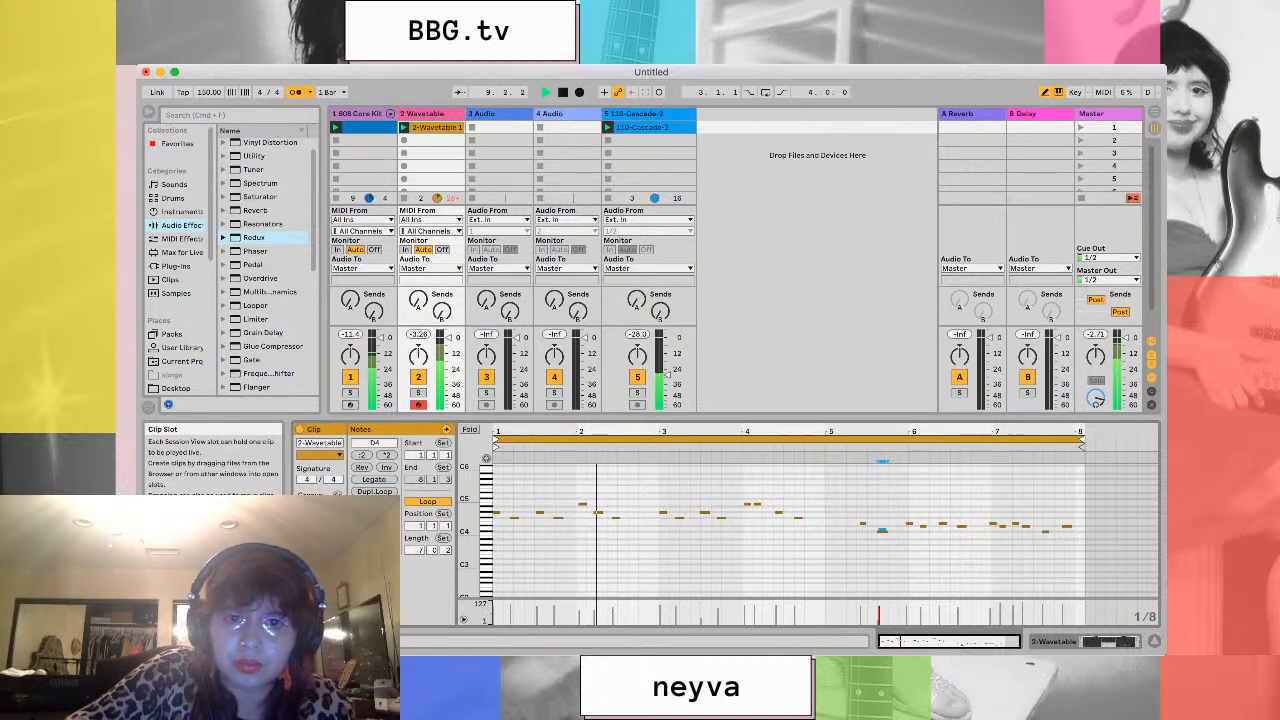
key(space)
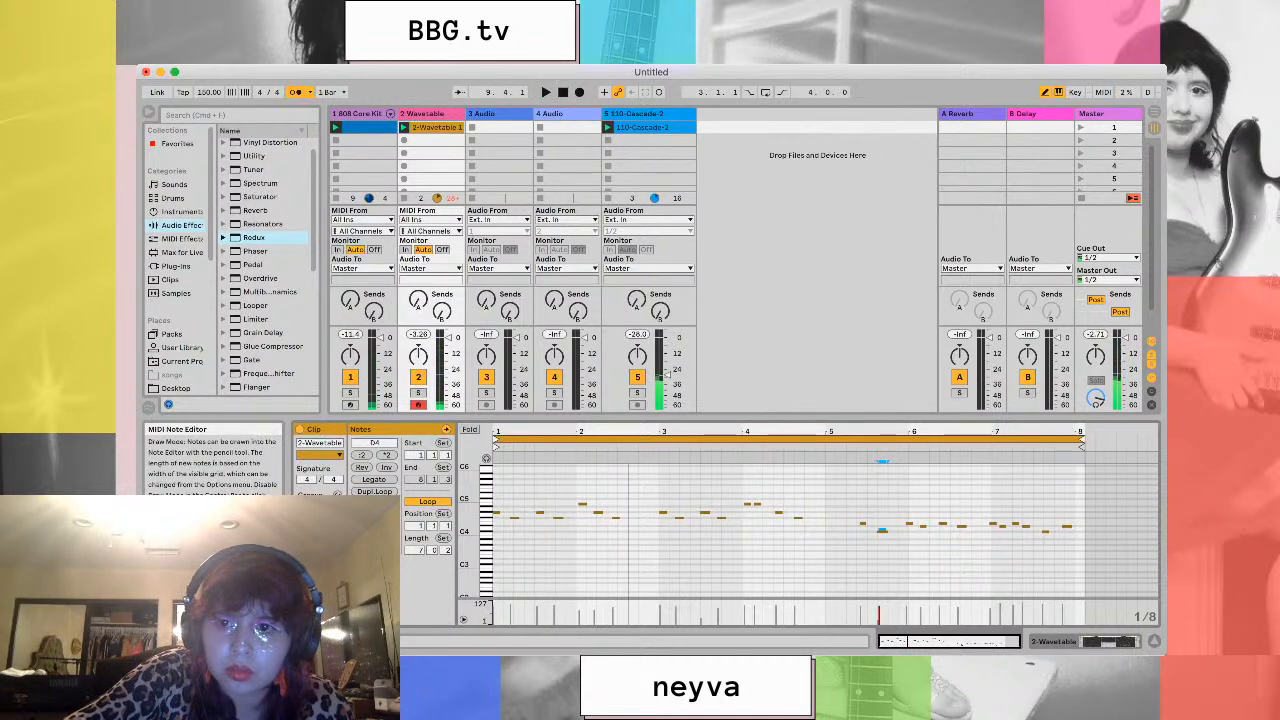
click(1045, 92)
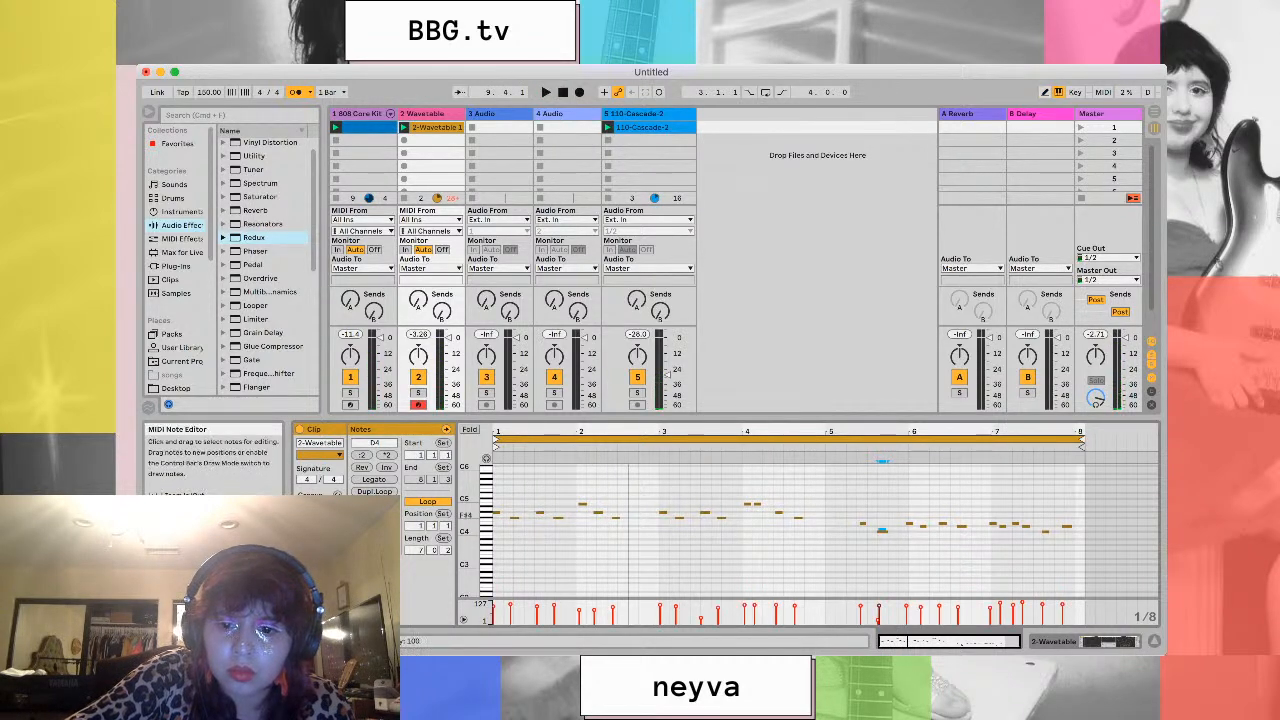
drag(877, 517, 893, 543)
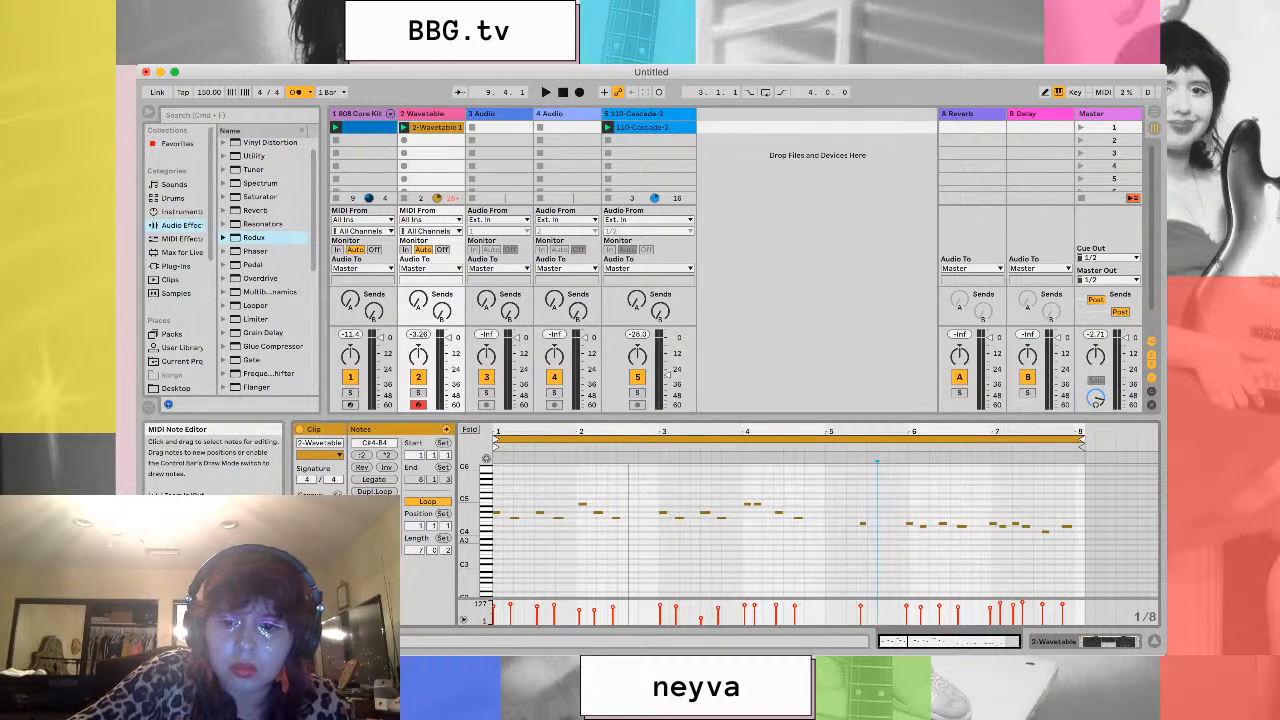
Move the notes after the gap in bar 5 back to the end of bar 4, and all following notes back to bar 5's start
drag(1018, 495, 852, 588)
drag(862, 523, 810, 523)
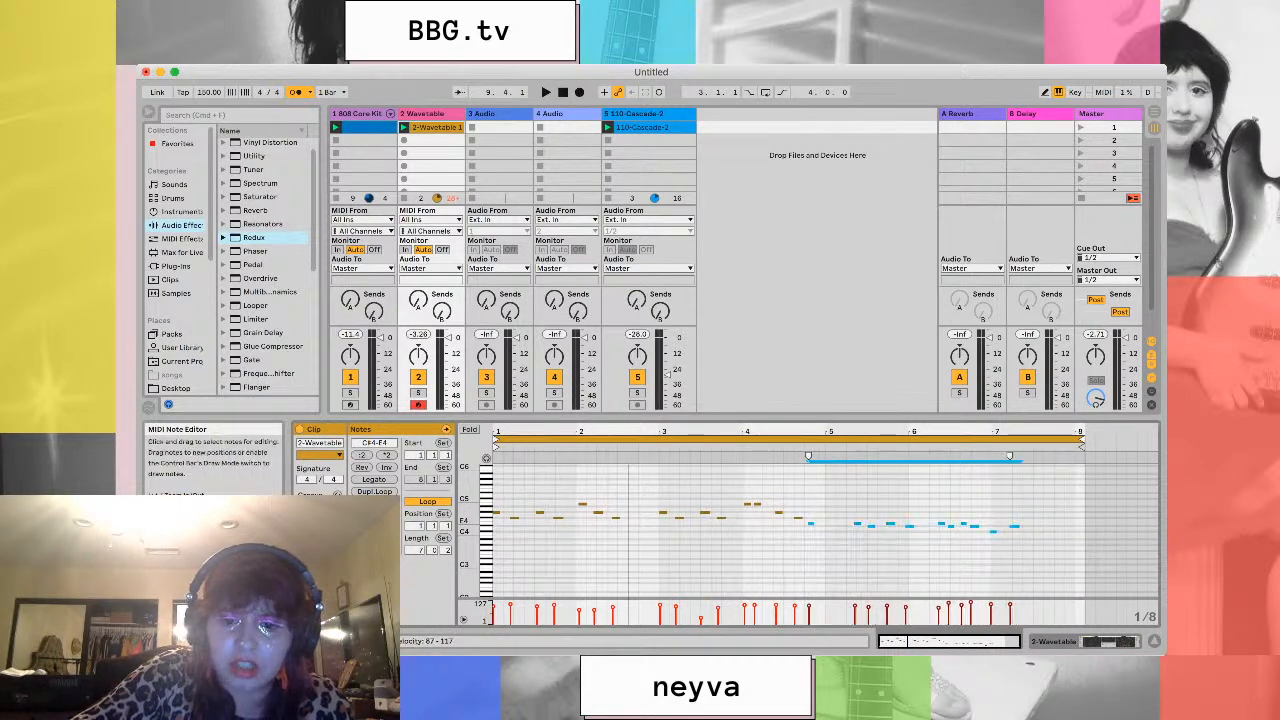
click(1054, 461)
drag(1054, 476, 847, 596)
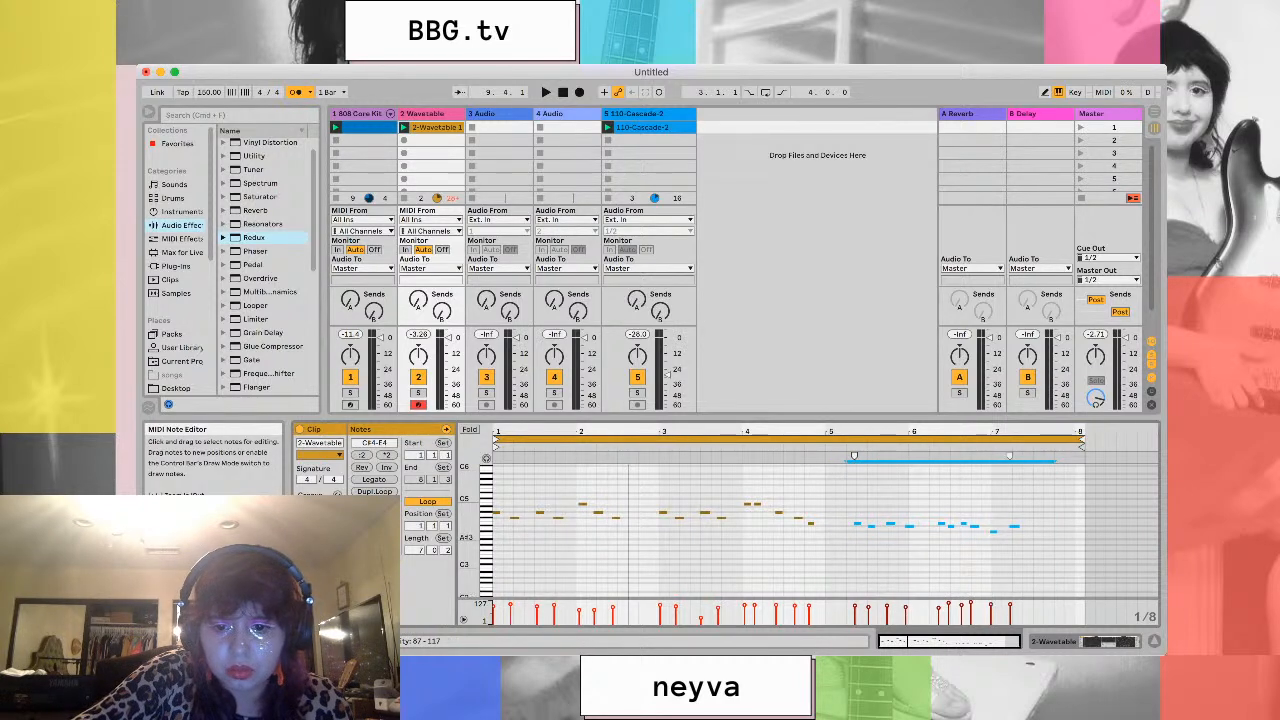
drag(857, 523, 829, 523)
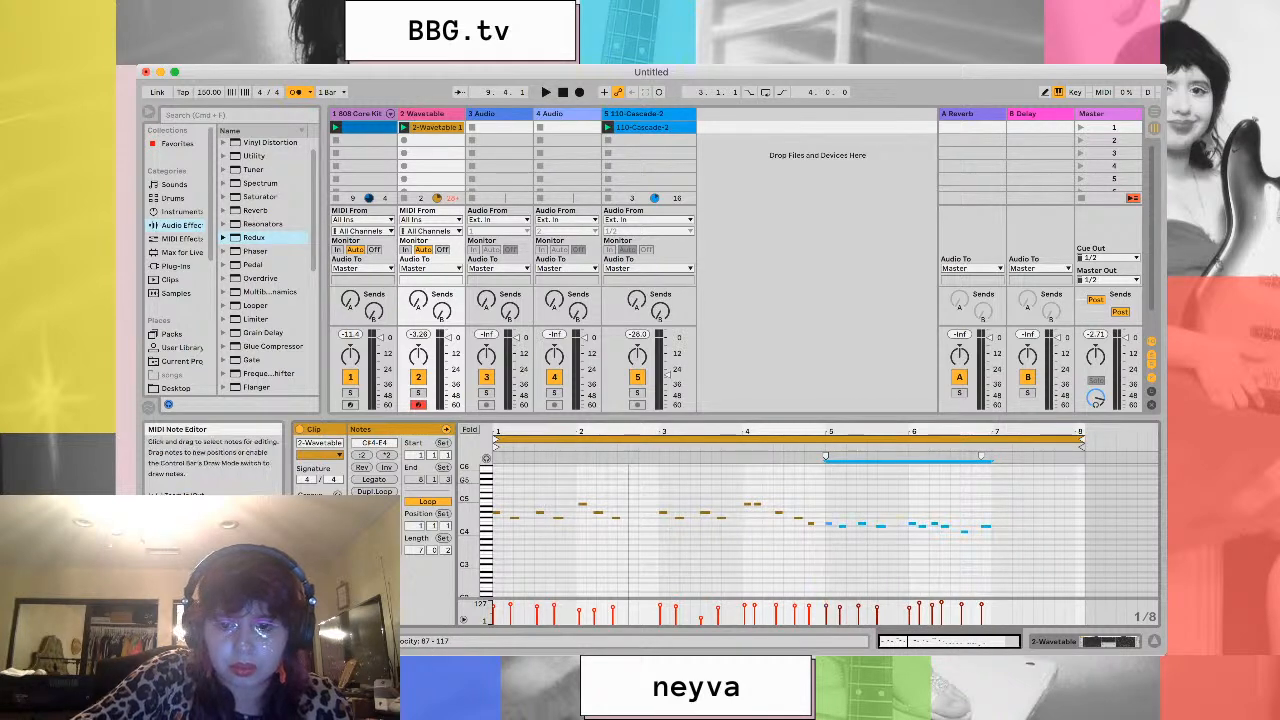
Shorten the Wavetable clip's loop to end at bar 7, with a length of 6.0.0
click(1033, 524)
click(1081, 440)
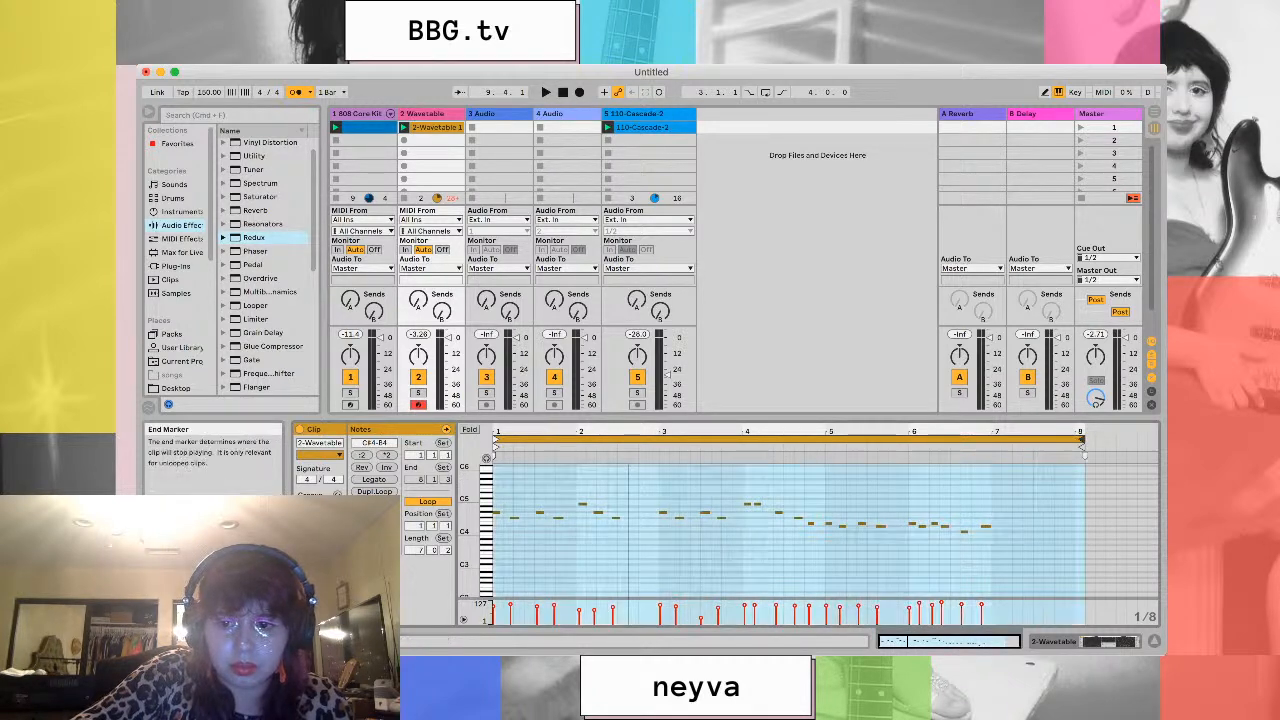
drag(1083, 450, 991, 455)
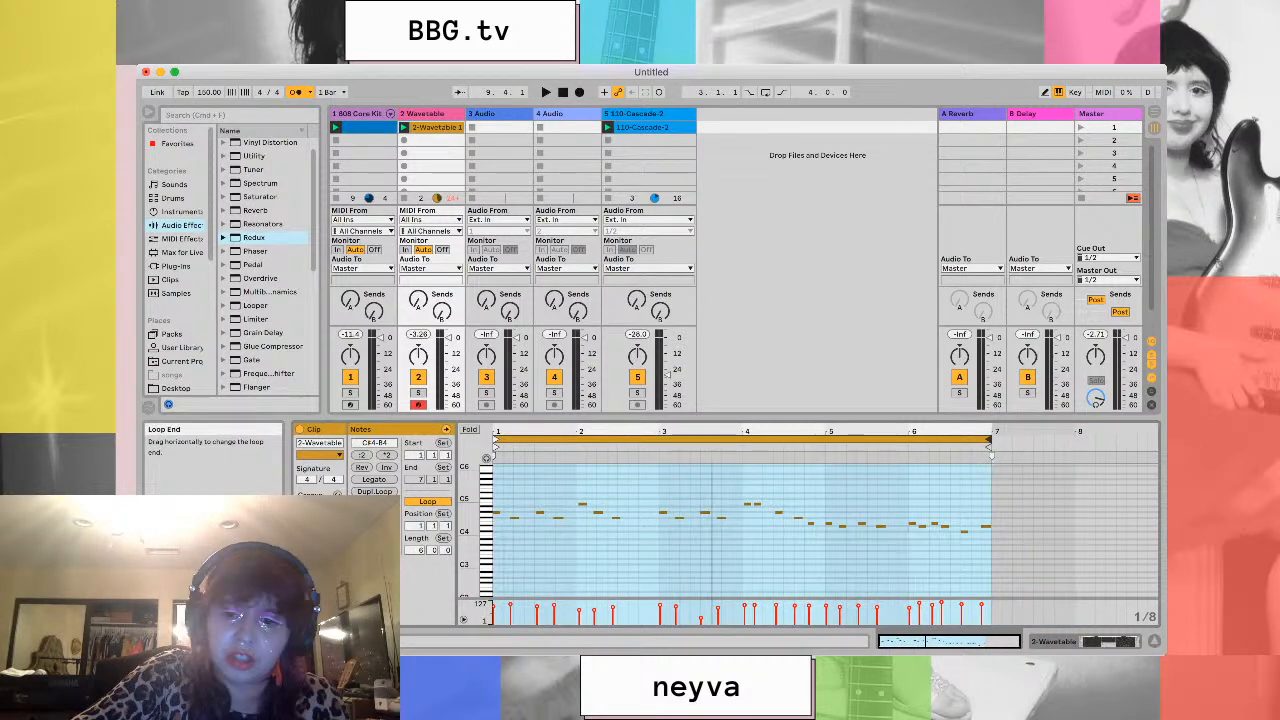
Select all the melody notes from bar 3 onward and nudge them slightly later
click(644, 482)
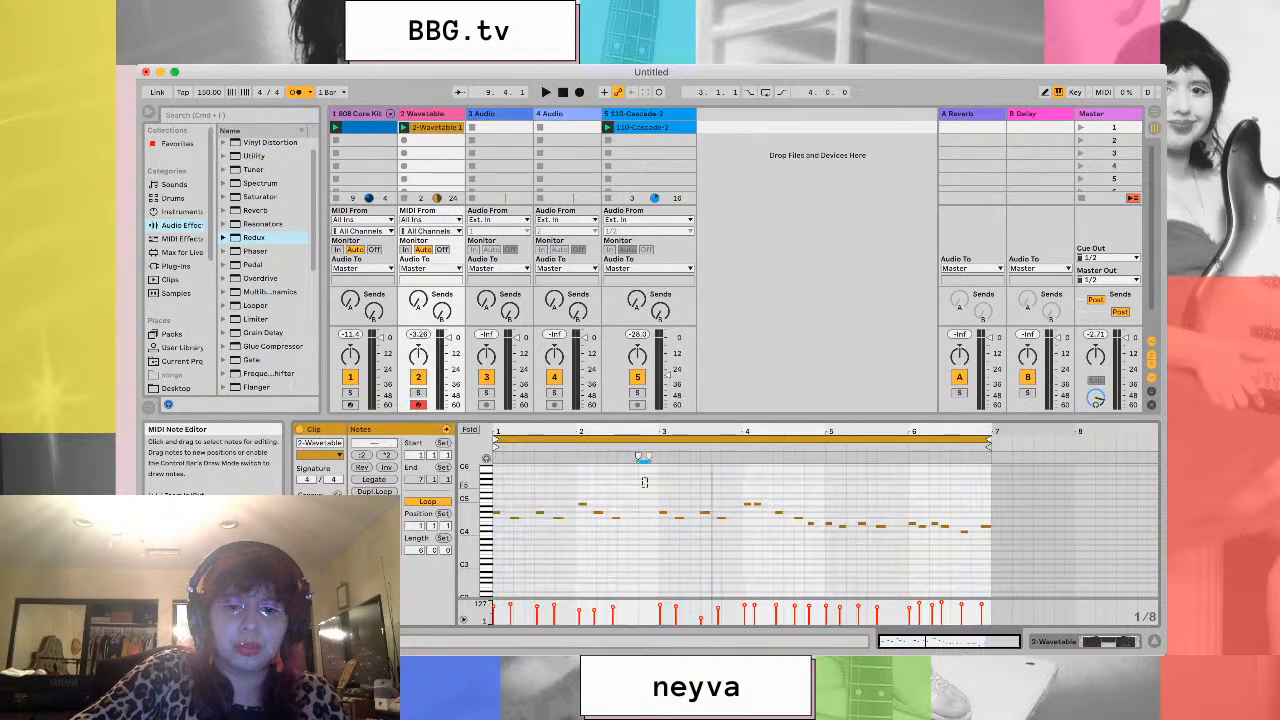
drag(644, 482, 988, 540)
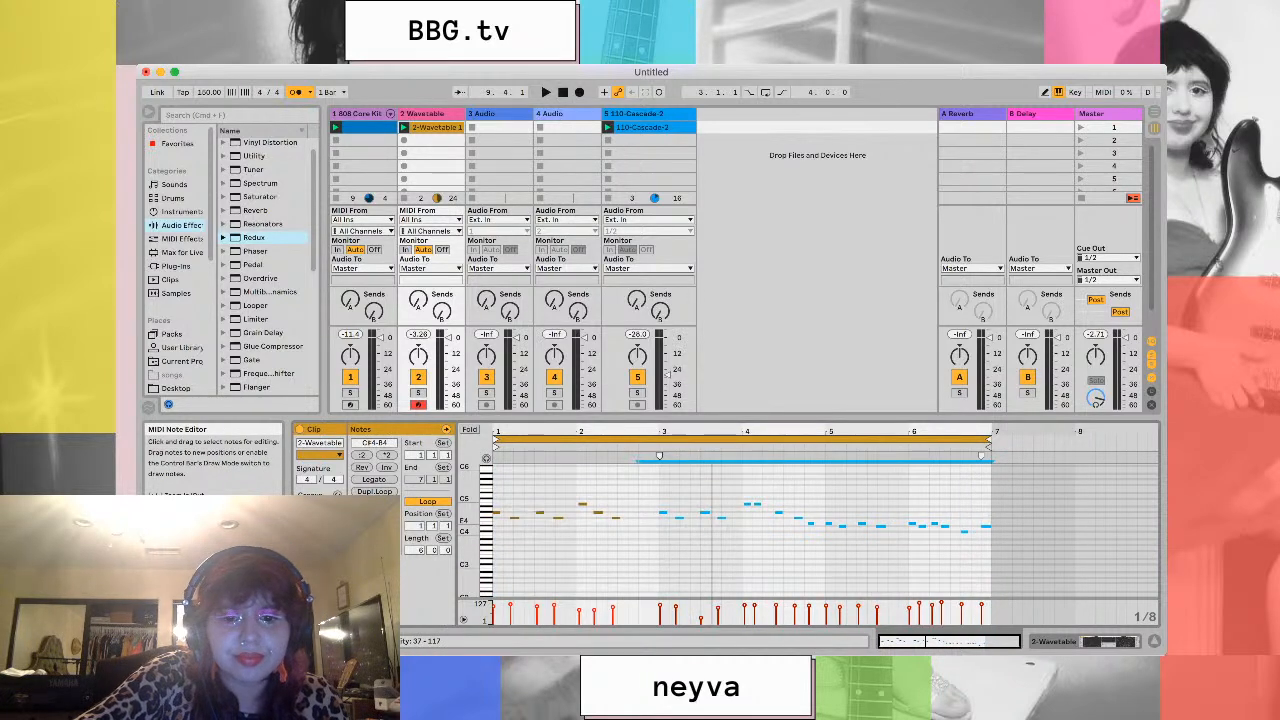
key(Right)
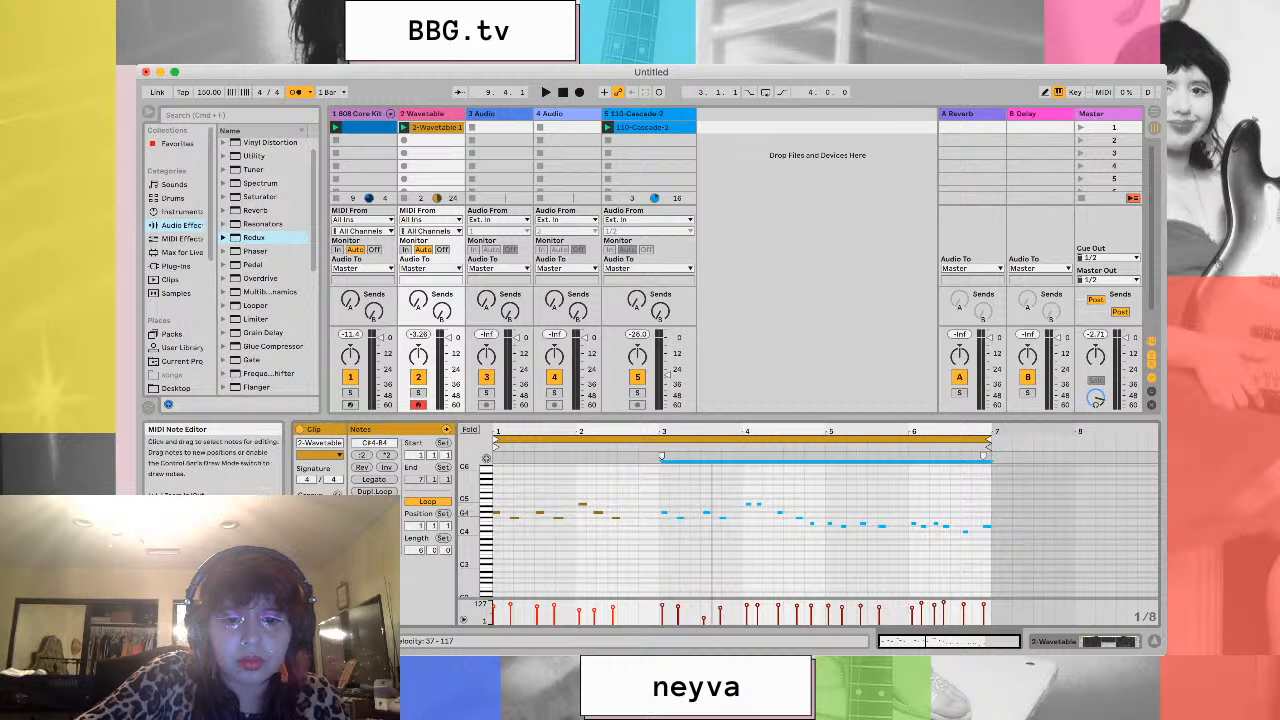
Move all the notes from bar 3 onward about one and a half beats earlier and two semitones down, directly after the bar 2 notes
click(662, 513)
drag(638, 462, 816, 462)
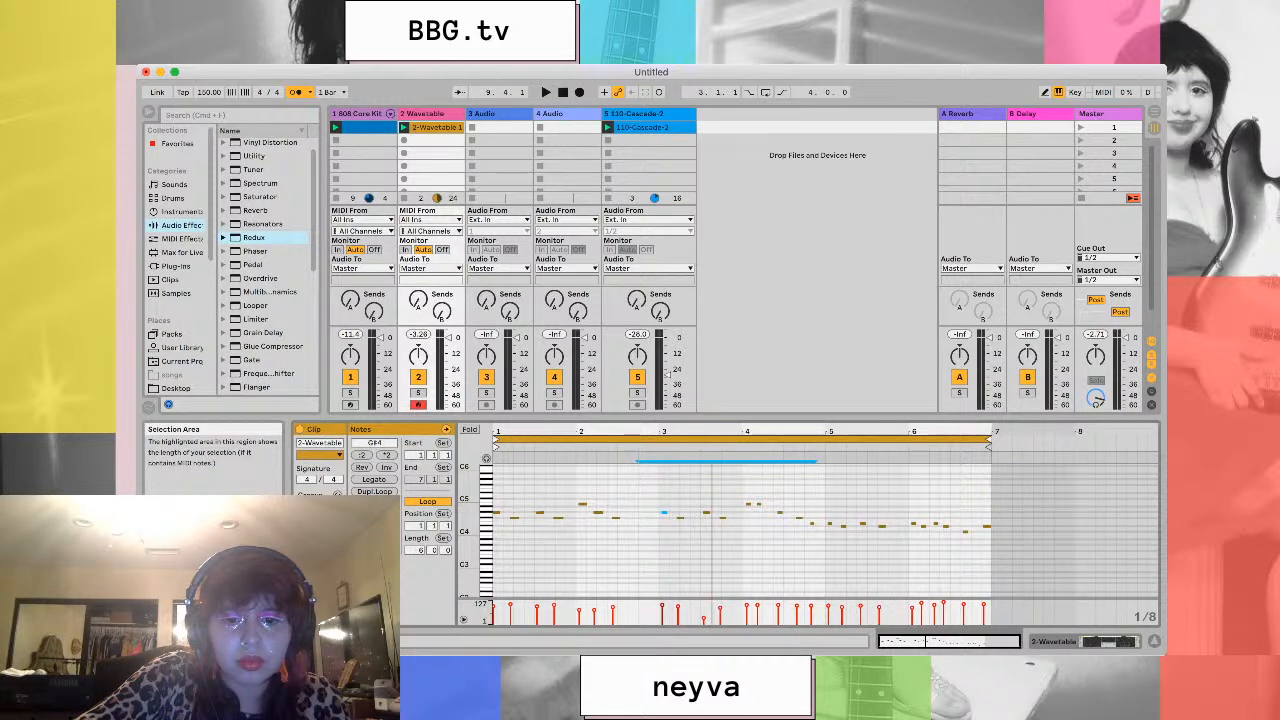
drag(660, 470, 866, 570)
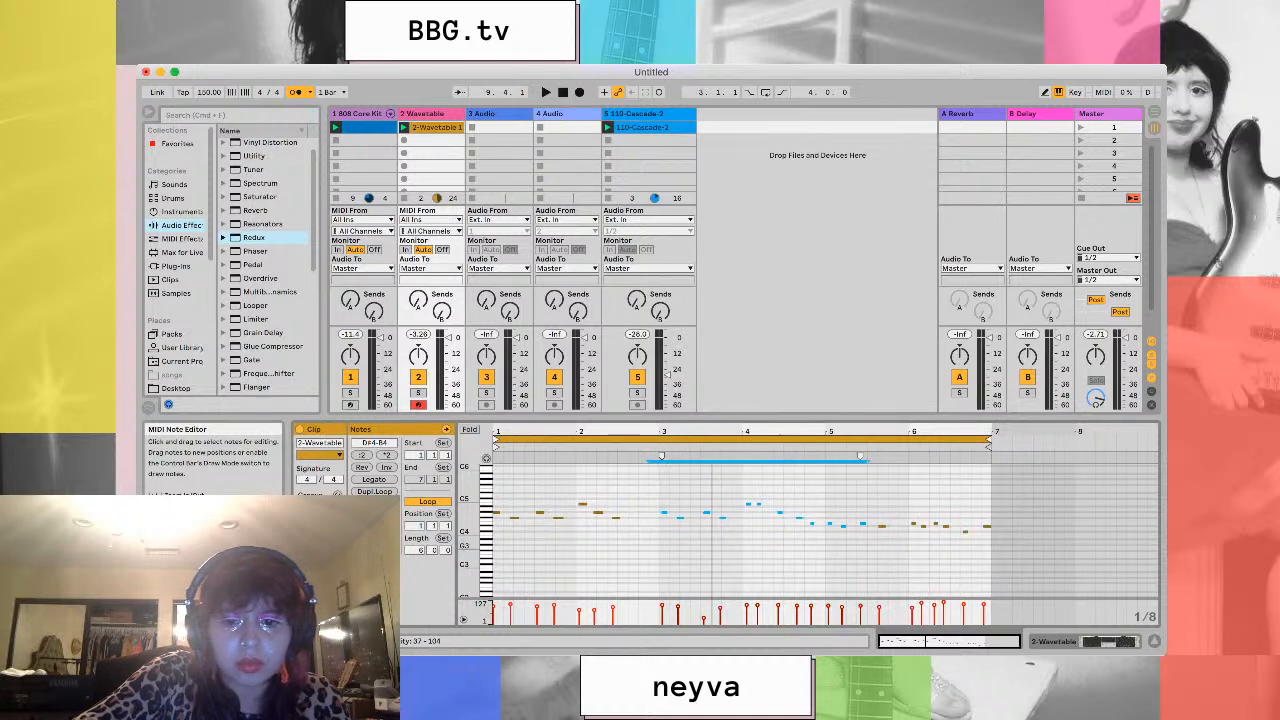
click(1054, 554)
drag(878, 560, 660, 582)
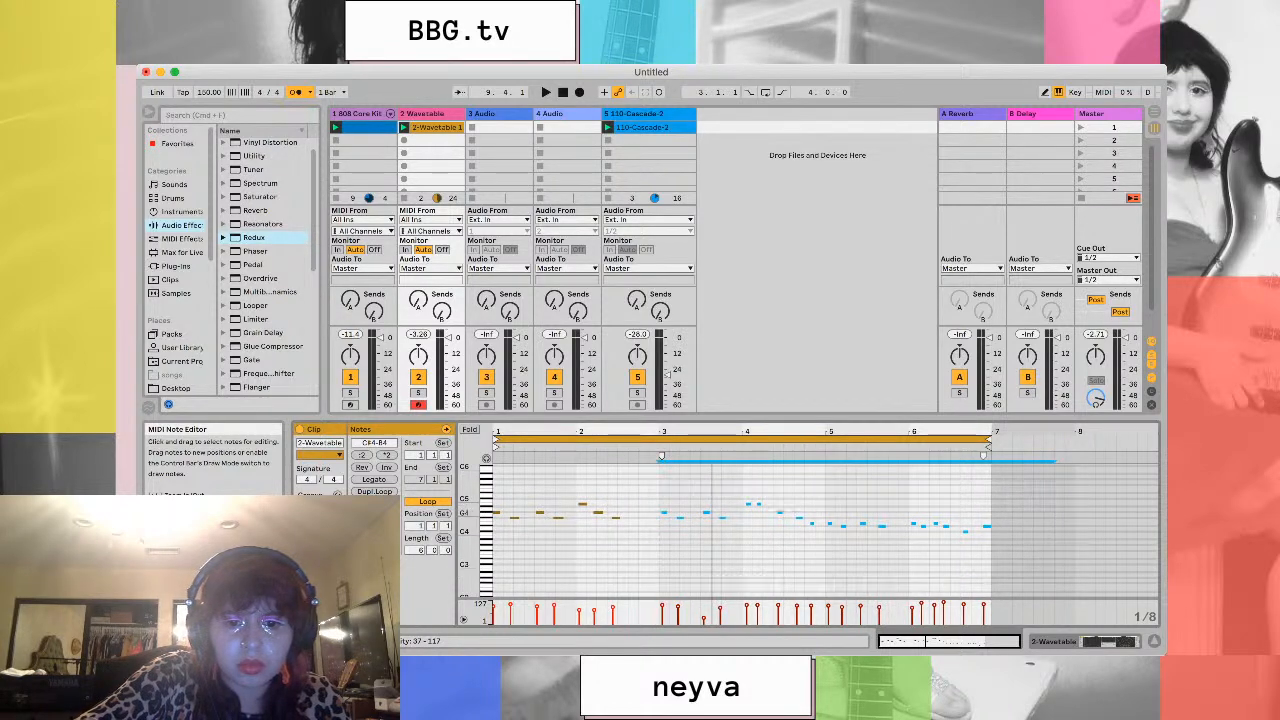
click(660, 458)
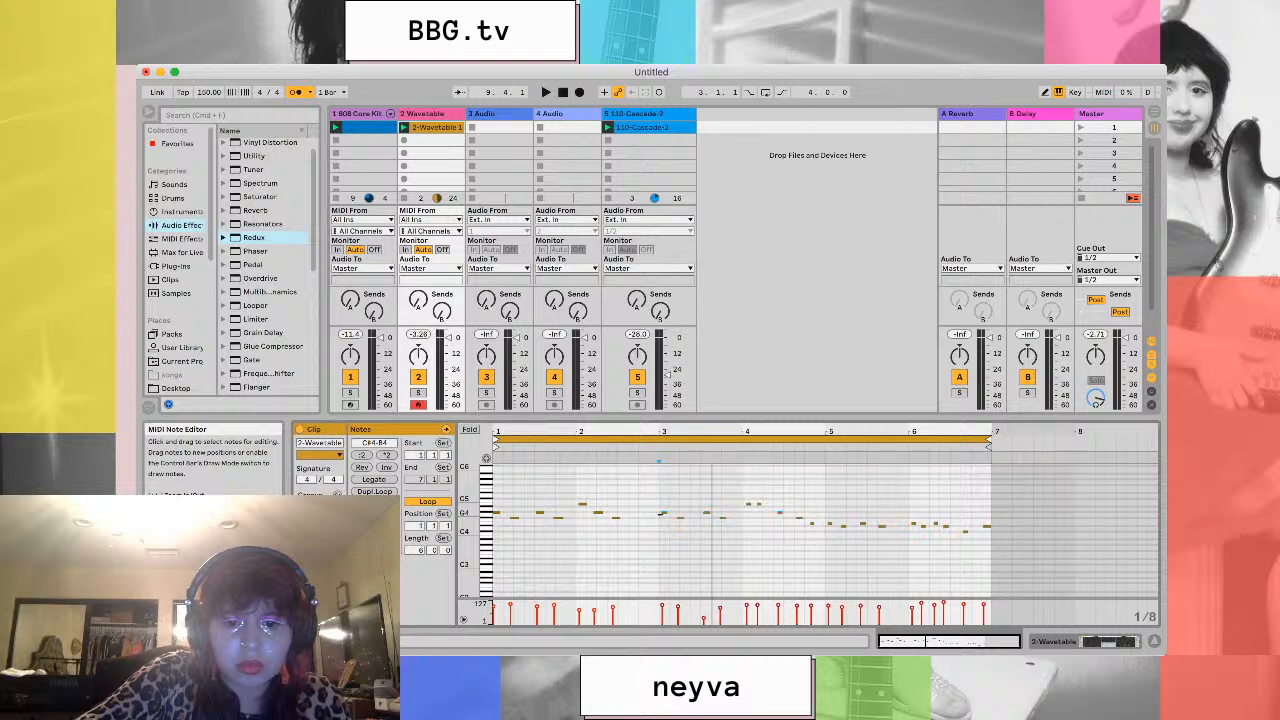
drag(660, 458, 1015, 550)
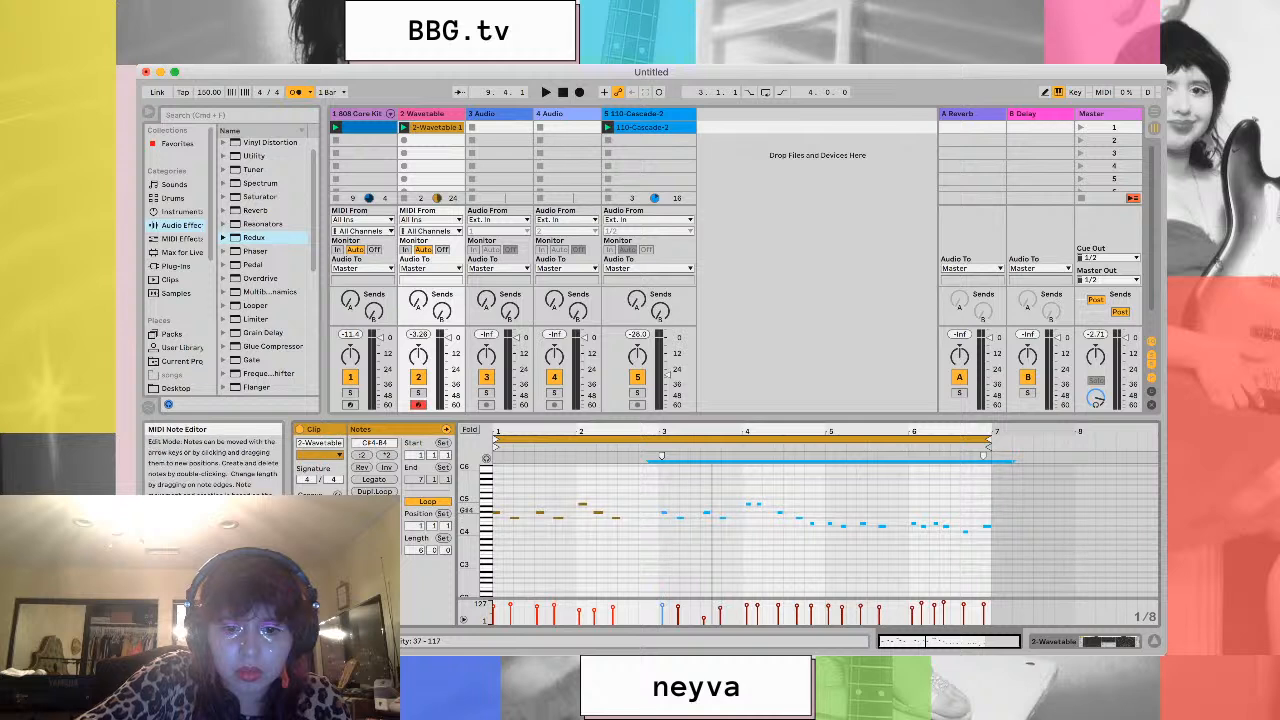
drag(661, 456, 628, 463)
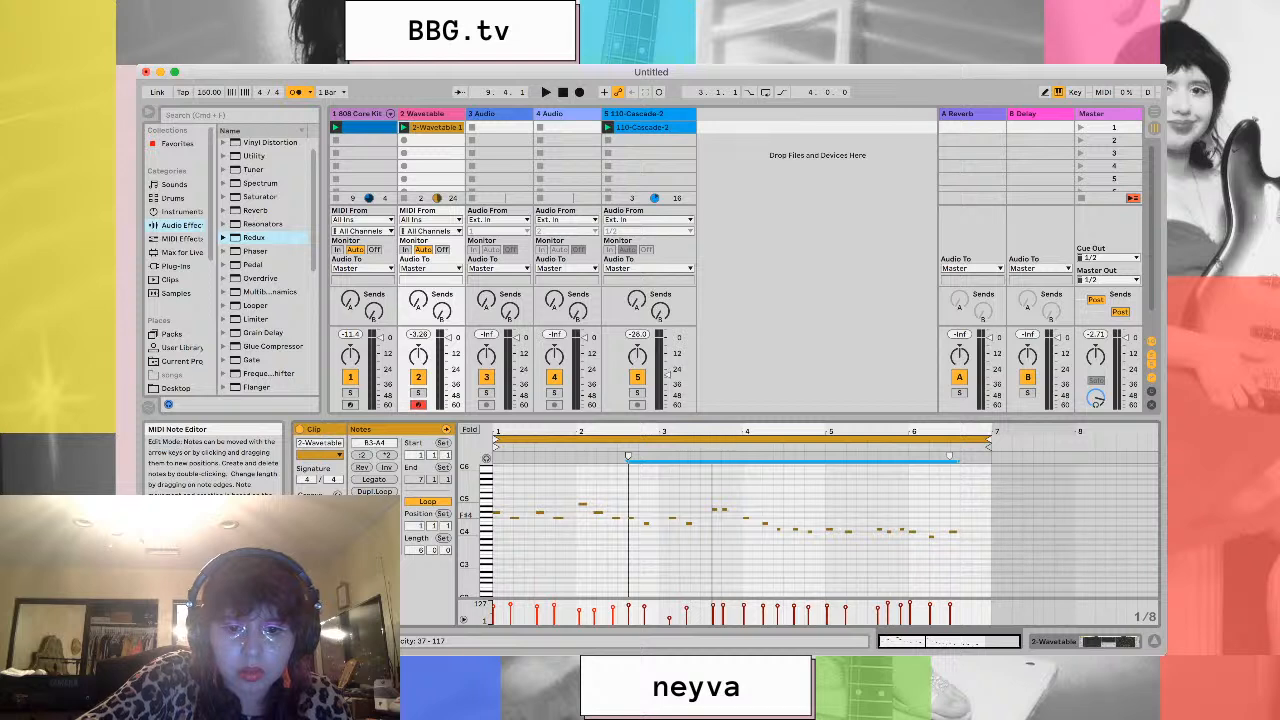
drag(631, 518, 631, 518)
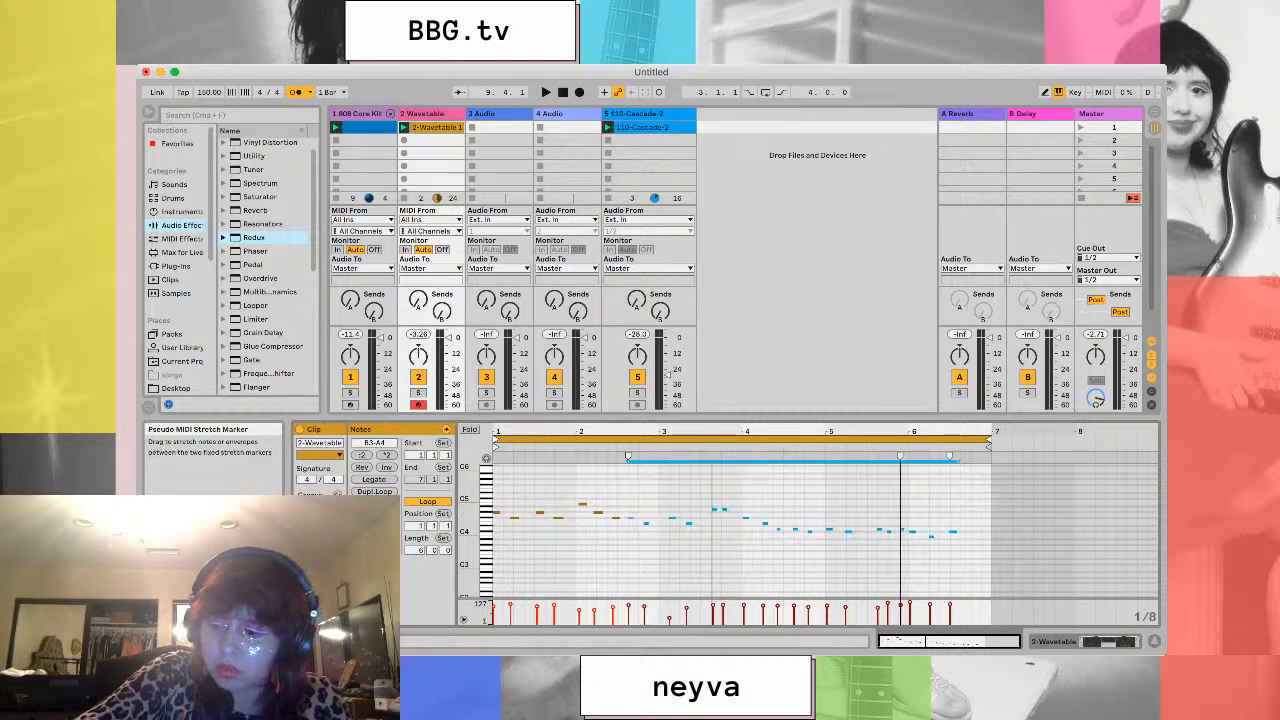
Shorten the clip's loop to a length of 5.2.2 and reset the song position to 1.1.1
click(988, 441)
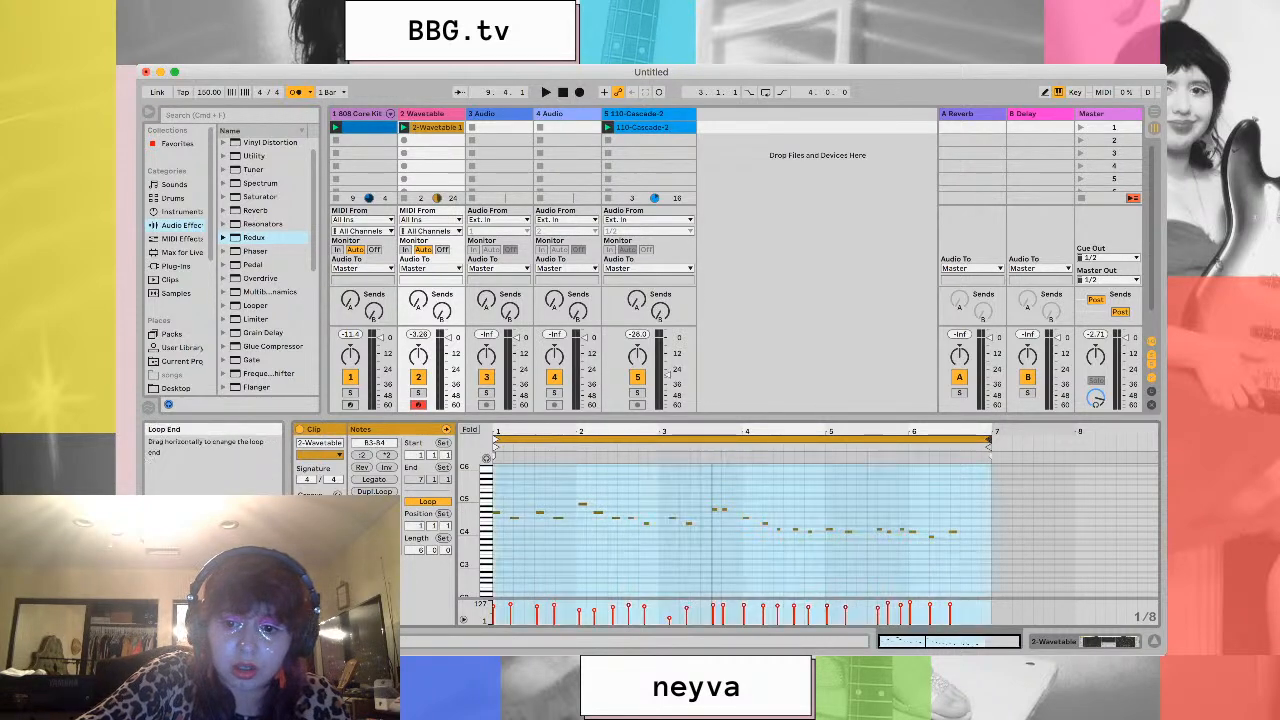
drag(988, 446, 958, 450)
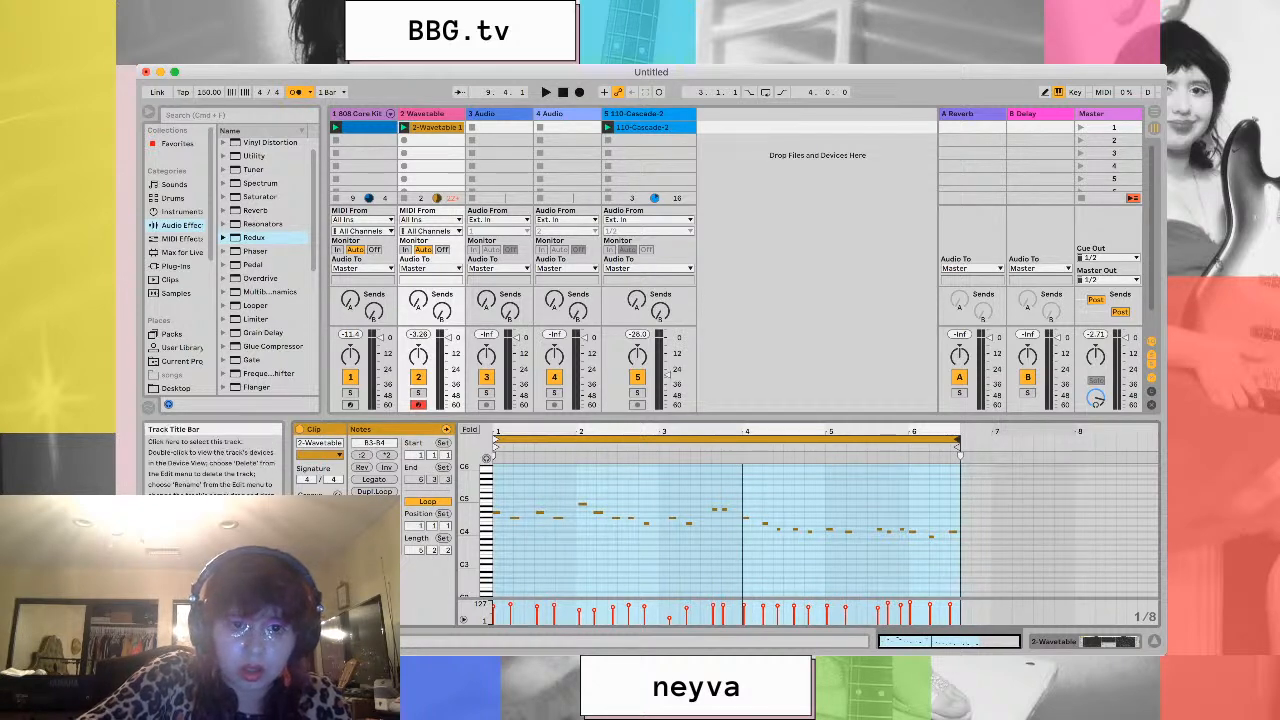
click(562, 92)
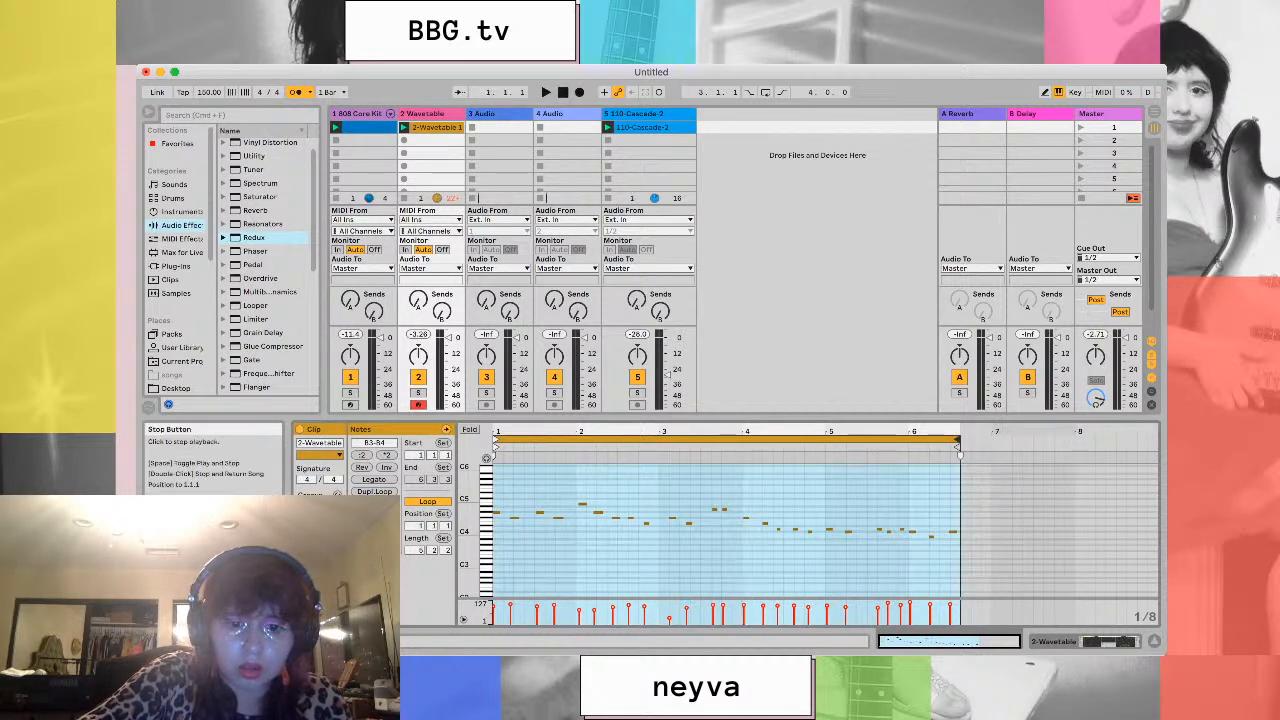
Move all the melody notes from bar 2 onward about an eighth note earlier, keeping their pitches
click(565, 487)
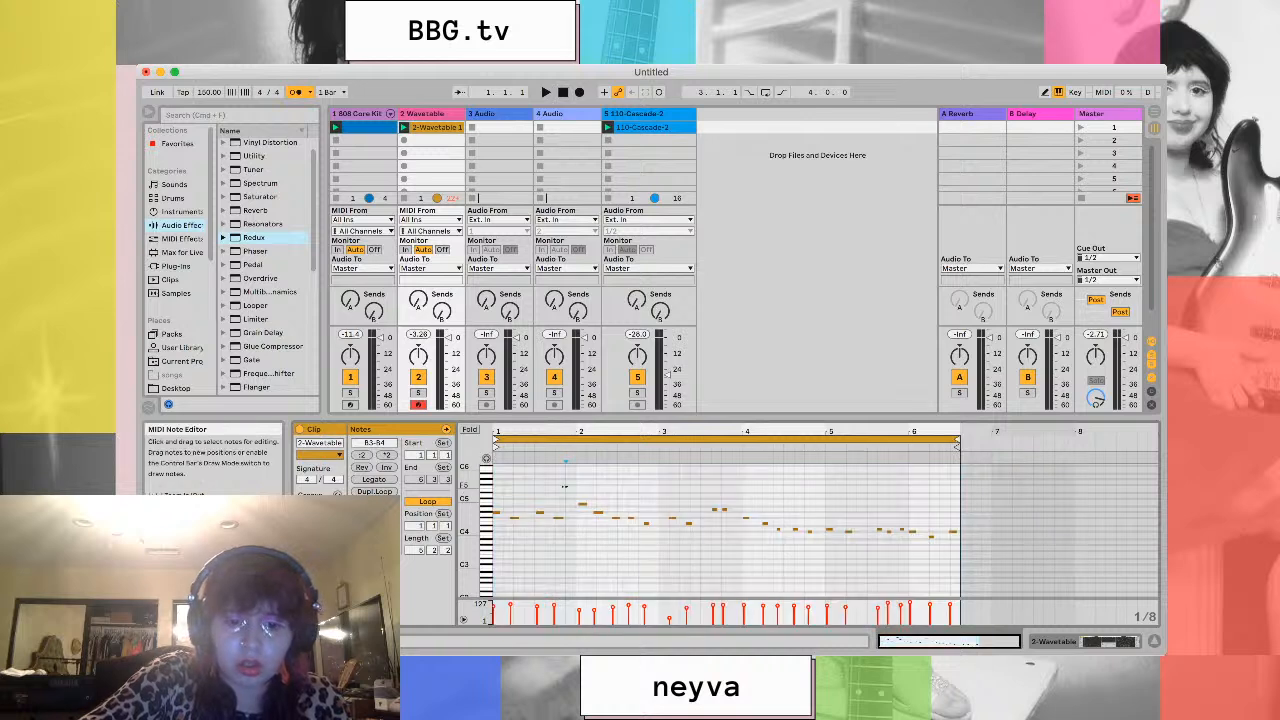
drag(565, 487, 943, 597)
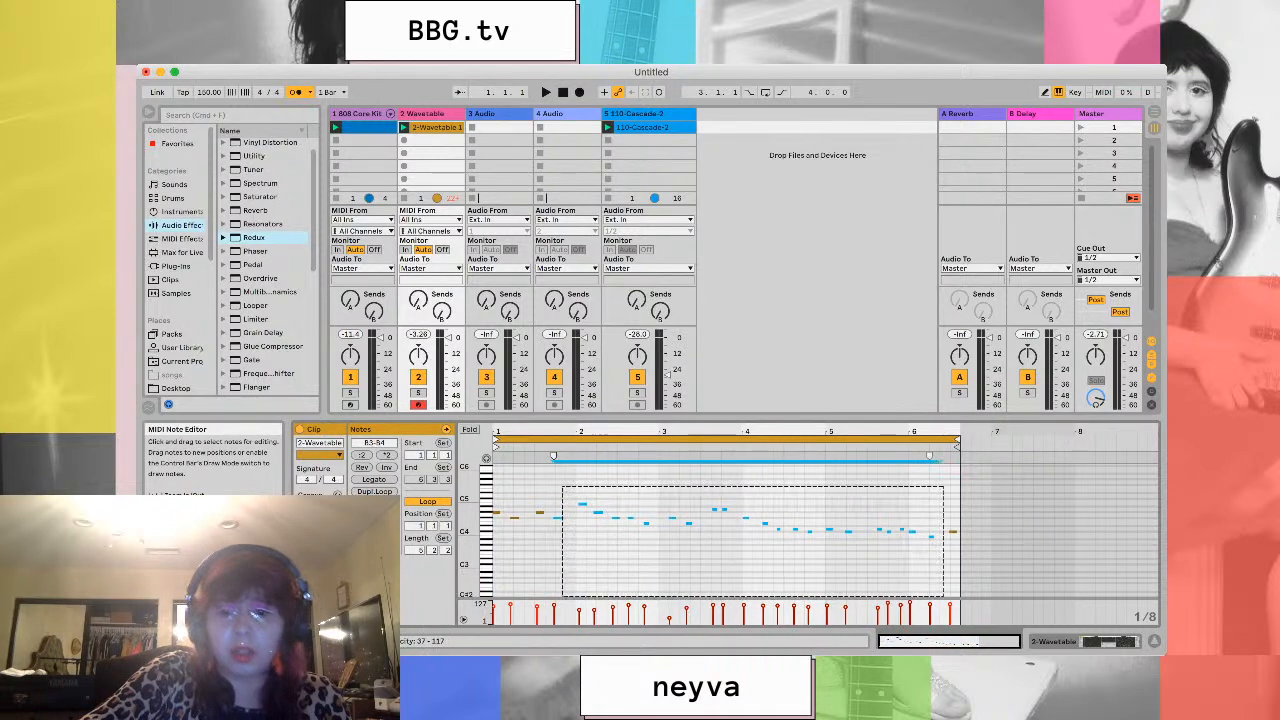
click(568, 458)
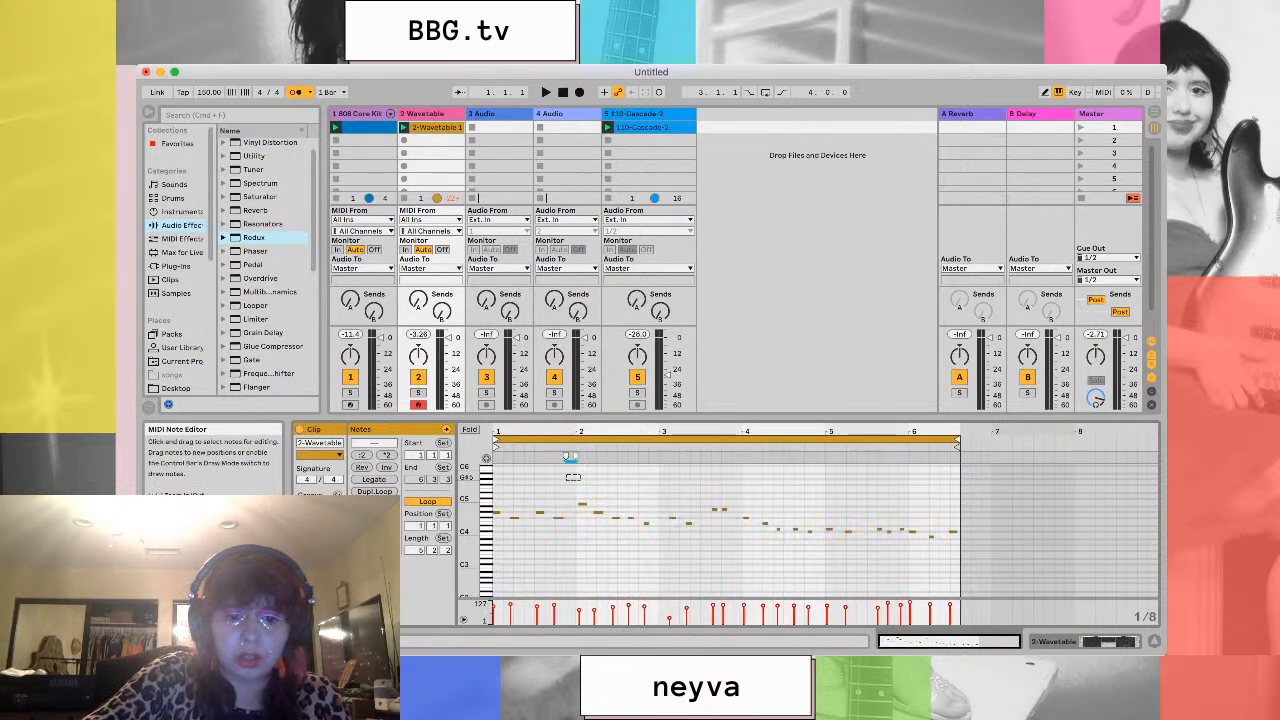
drag(570, 458, 1014, 460)
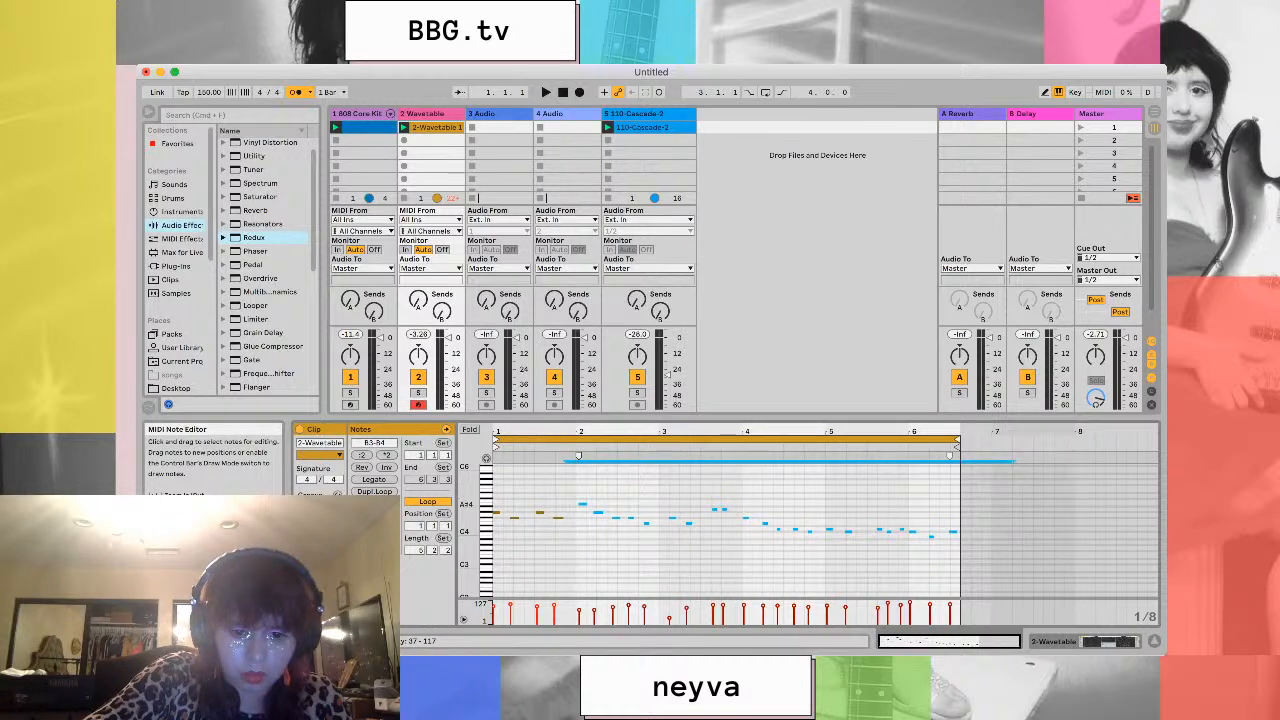
drag(583, 504, 573, 504)
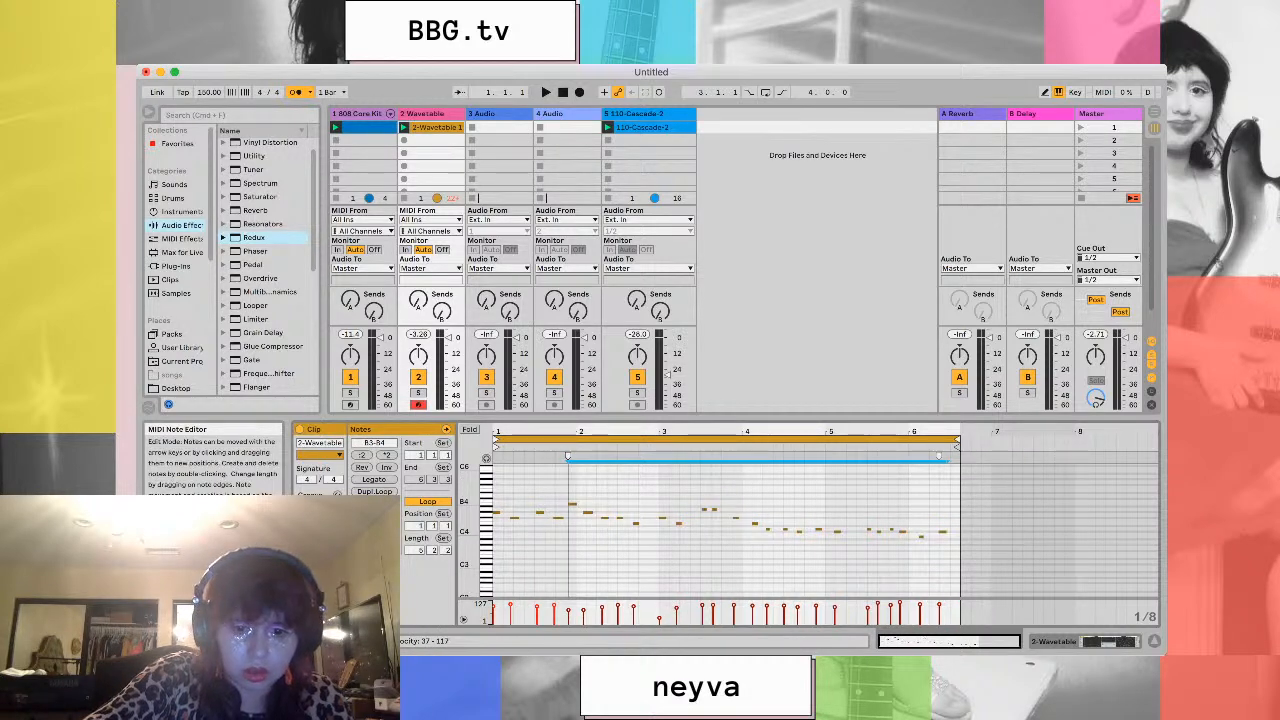
Remove the stray long G#5 note and move all the notes from the middle of bar 3 onward about one beat earlier
drag(680, 480, 785, 480)
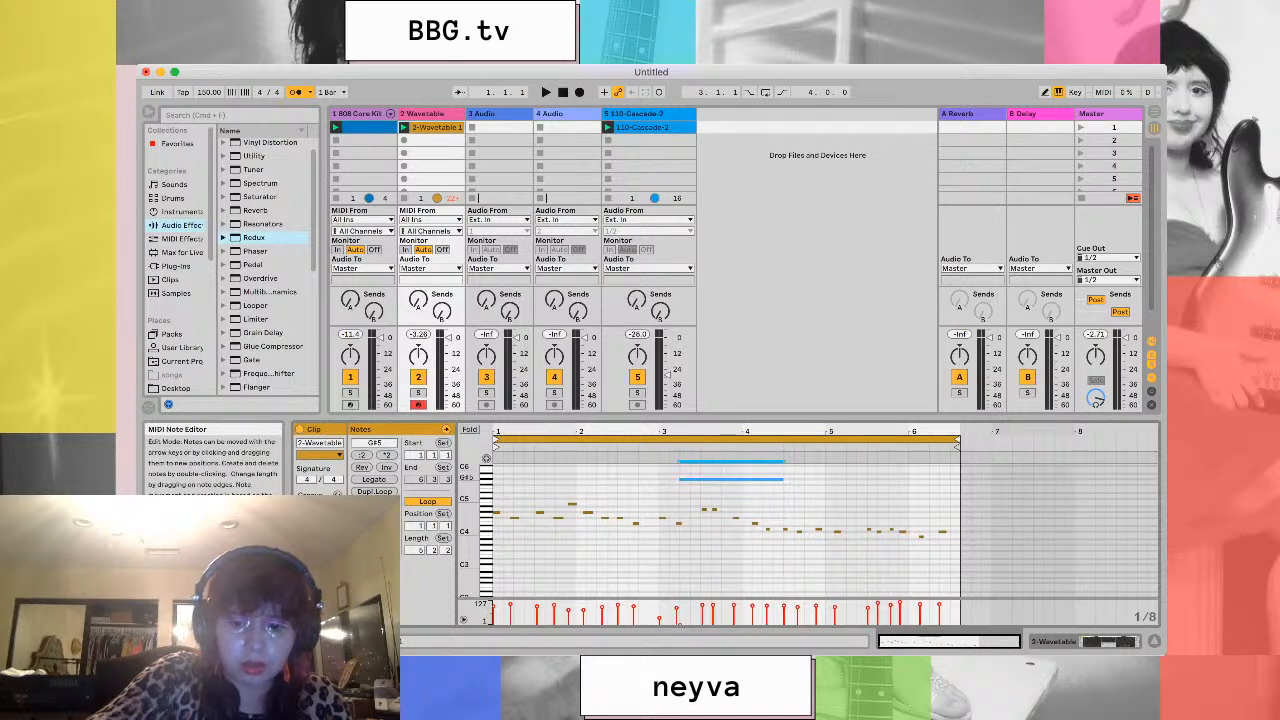
click(680, 462)
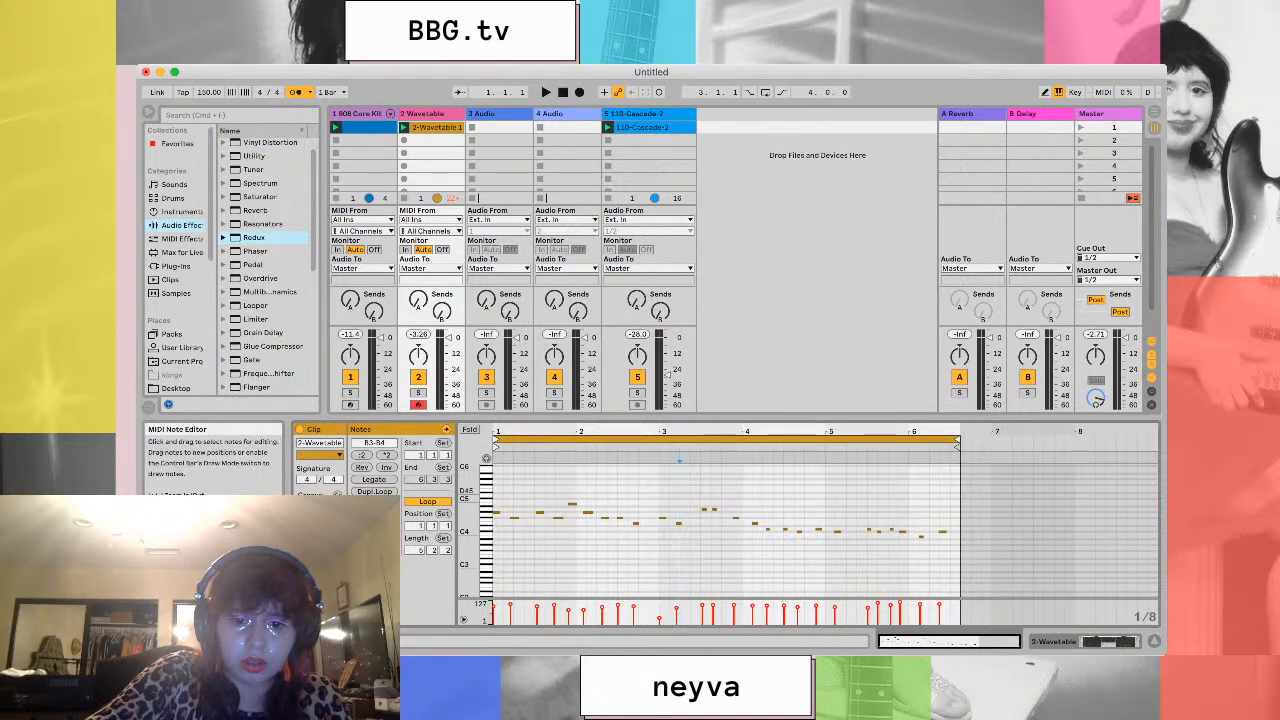
drag(700, 492, 955, 596)
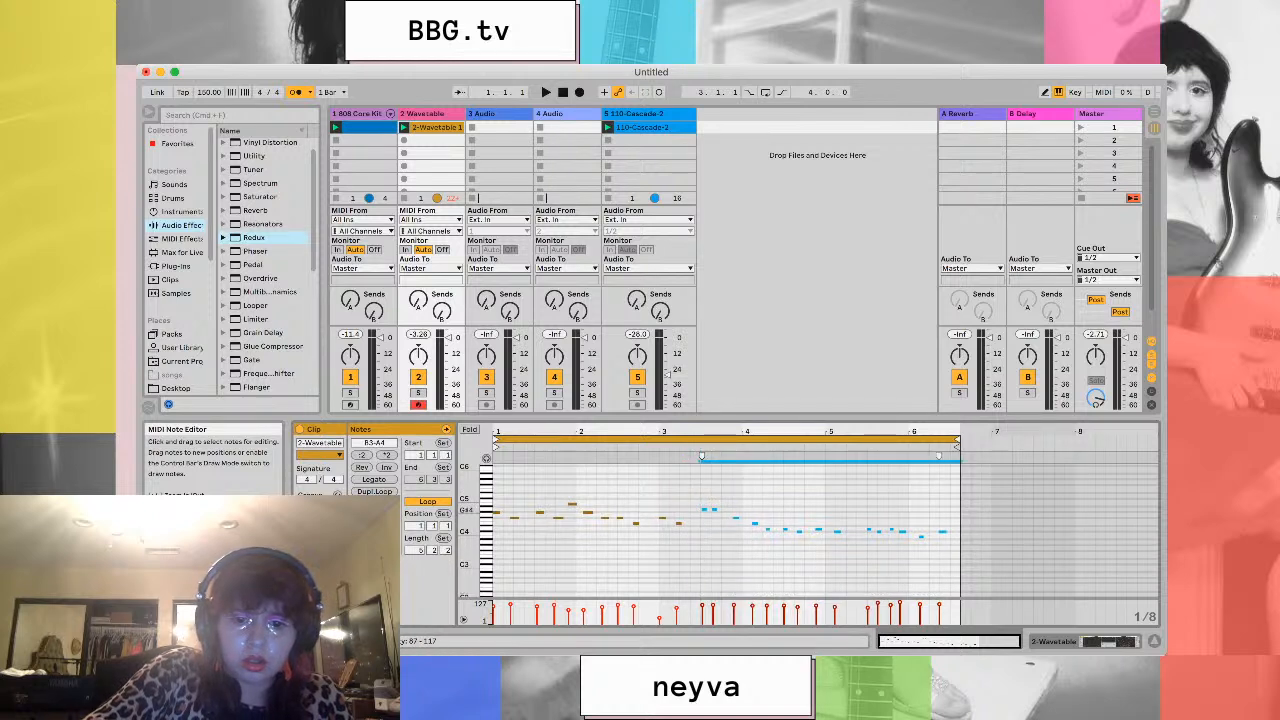
click(712, 511)
mouse_move(712, 511)
mouse_down()
mouse_move(699, 512)
mouse_move(768, 555)
mouse_move(944, 556)
mouse_up()
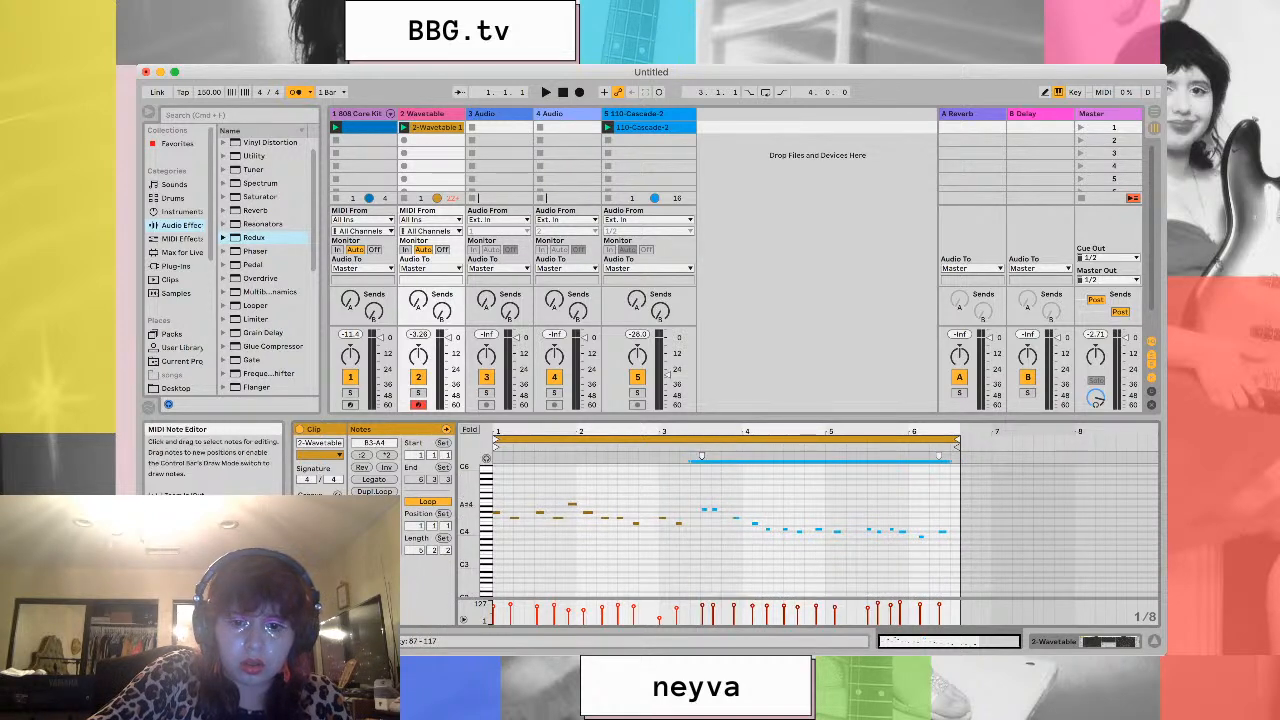
drag(703, 510, 682, 510)
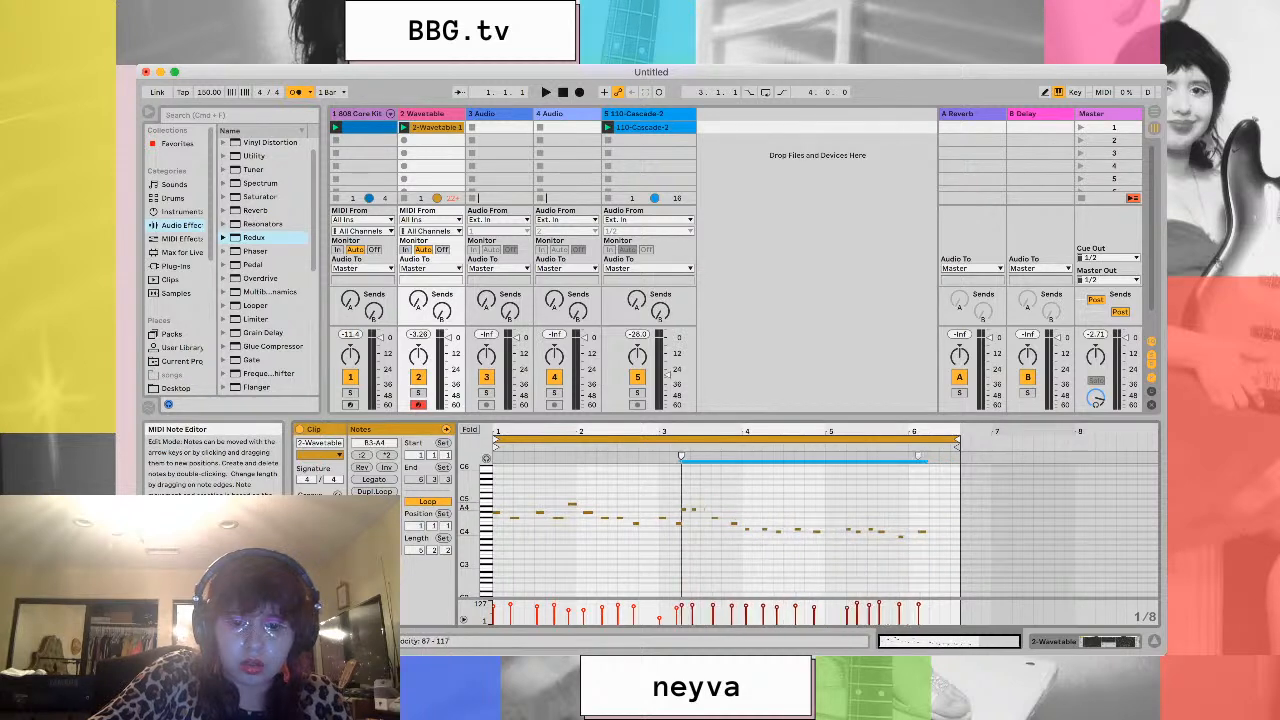
Shorten the clip's loop to a length of 5.0.3, ending at 6.1.4, and play it back
click(688, 482)
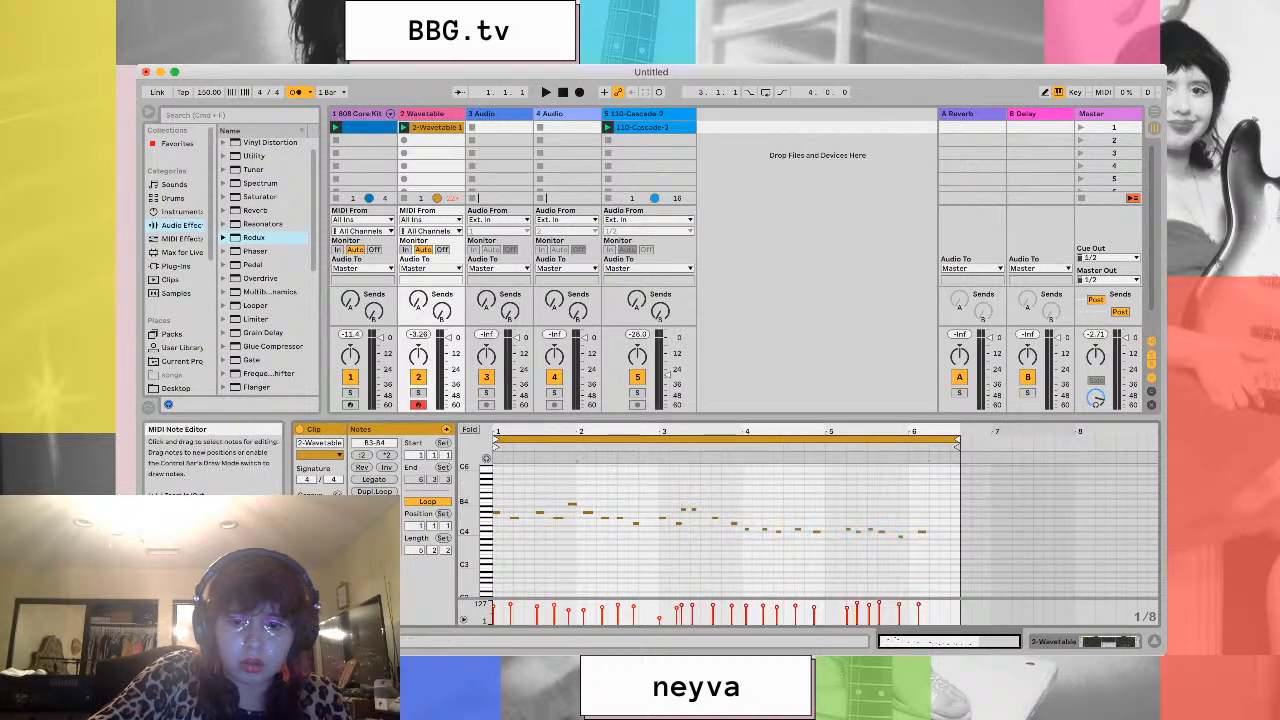
drag(958, 441, 924, 452)
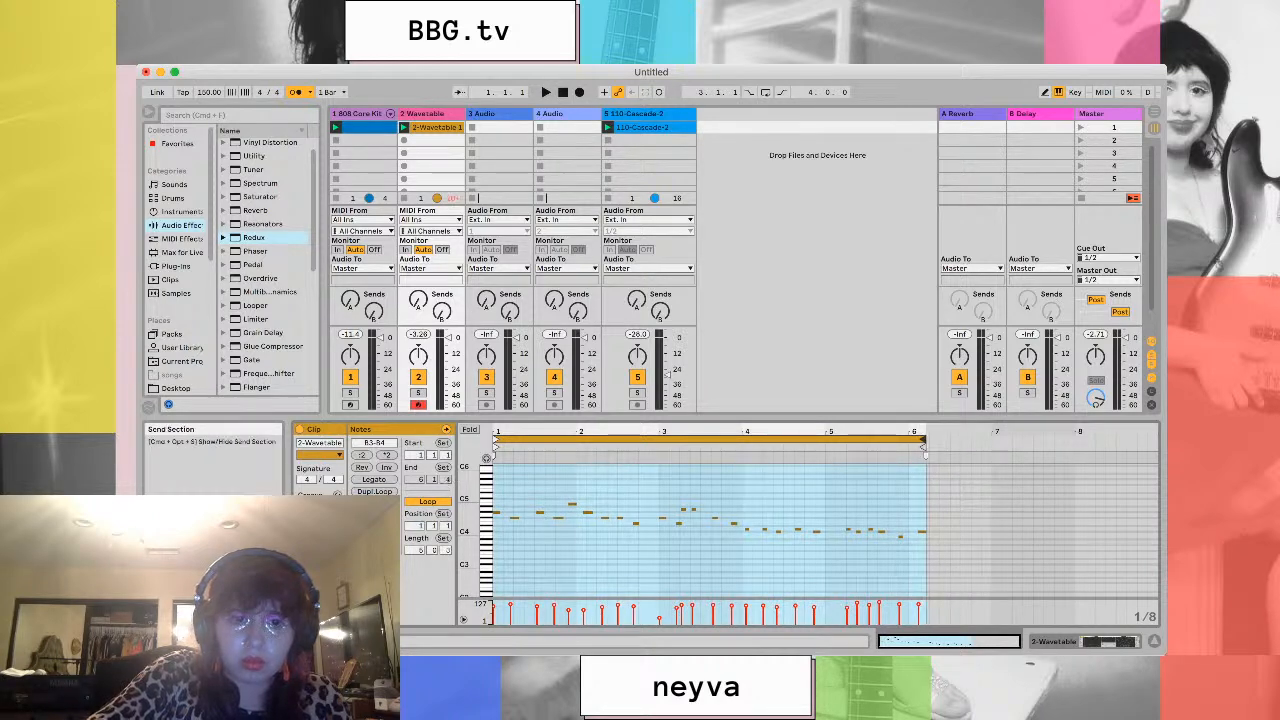
key(space)
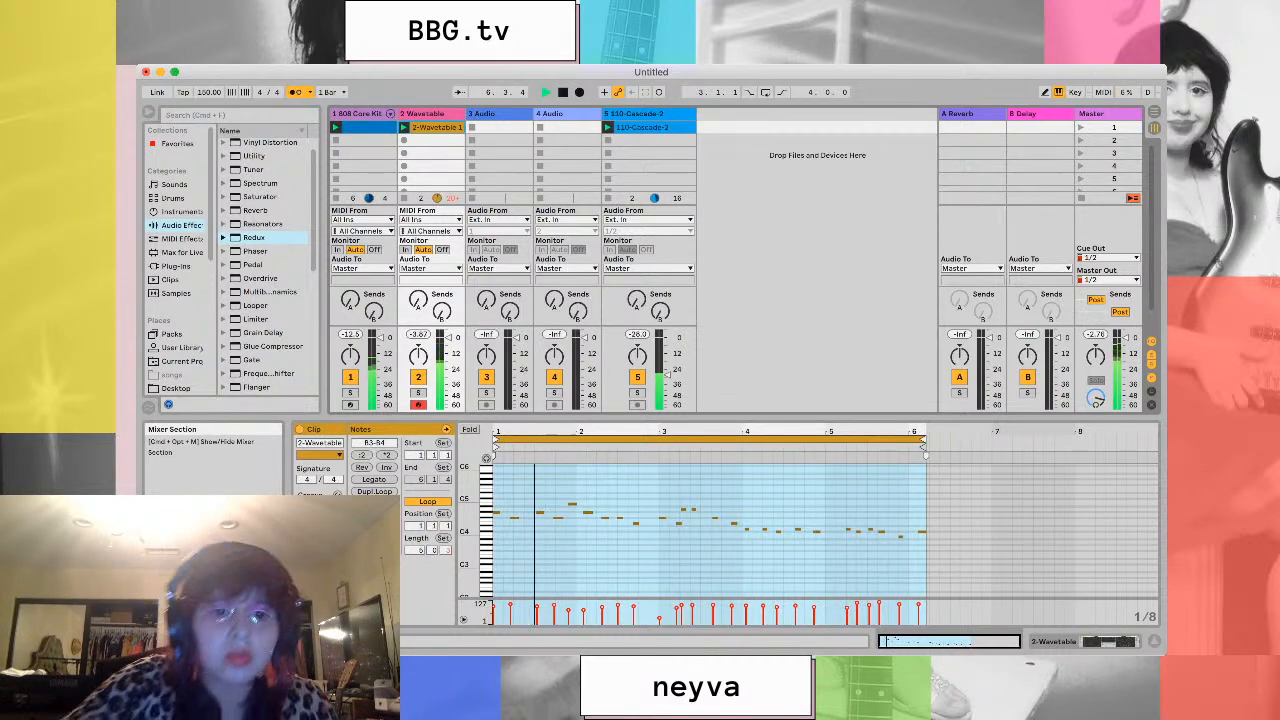
key(space)
Raise the notes from about beat 2 of bar 3 onward by one semitone and delete the stray B3 note past the loop end
mouse_move(664, 488)
mouse_down()
mouse_move(699, 506)
mouse_move(862, 516)
mouse_move(940, 542)
mouse_move(704, 515)
mouse_move(678, 505)
mouse_move(874, 532)
mouse_move(930, 512)
mouse_move(933, 529)
mouse_up()
click(932, 537)
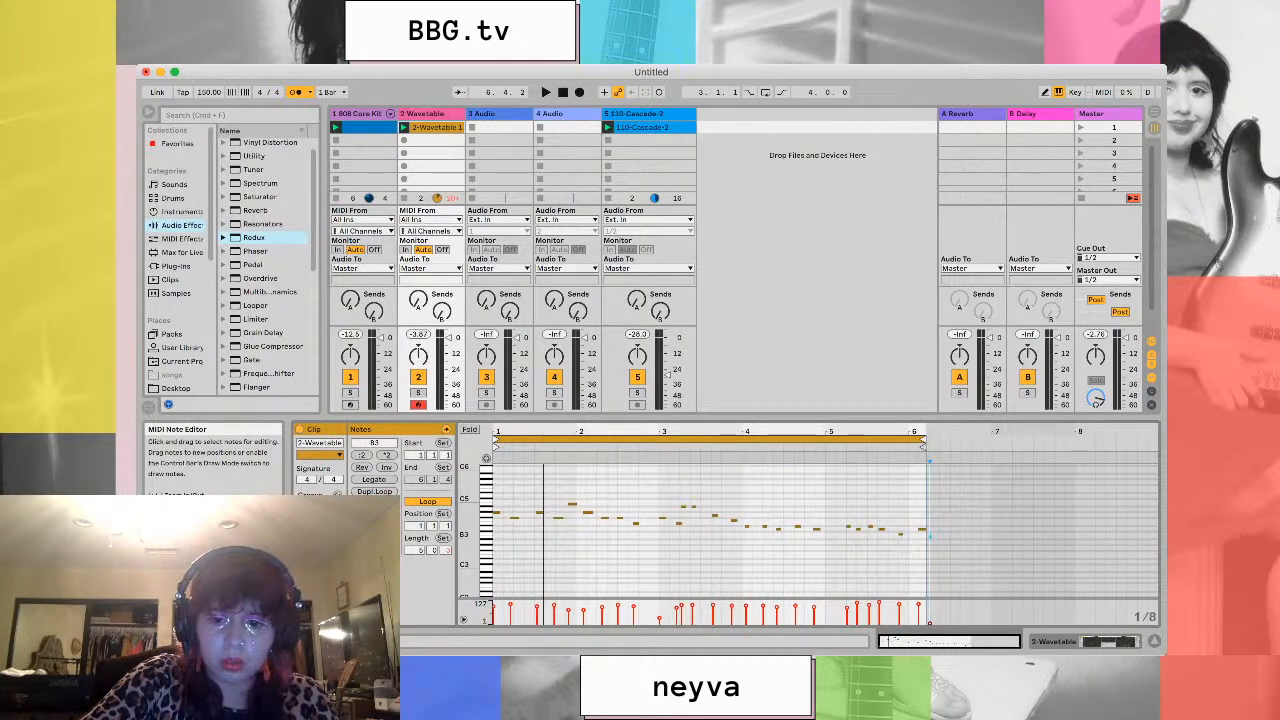
key(Delete)
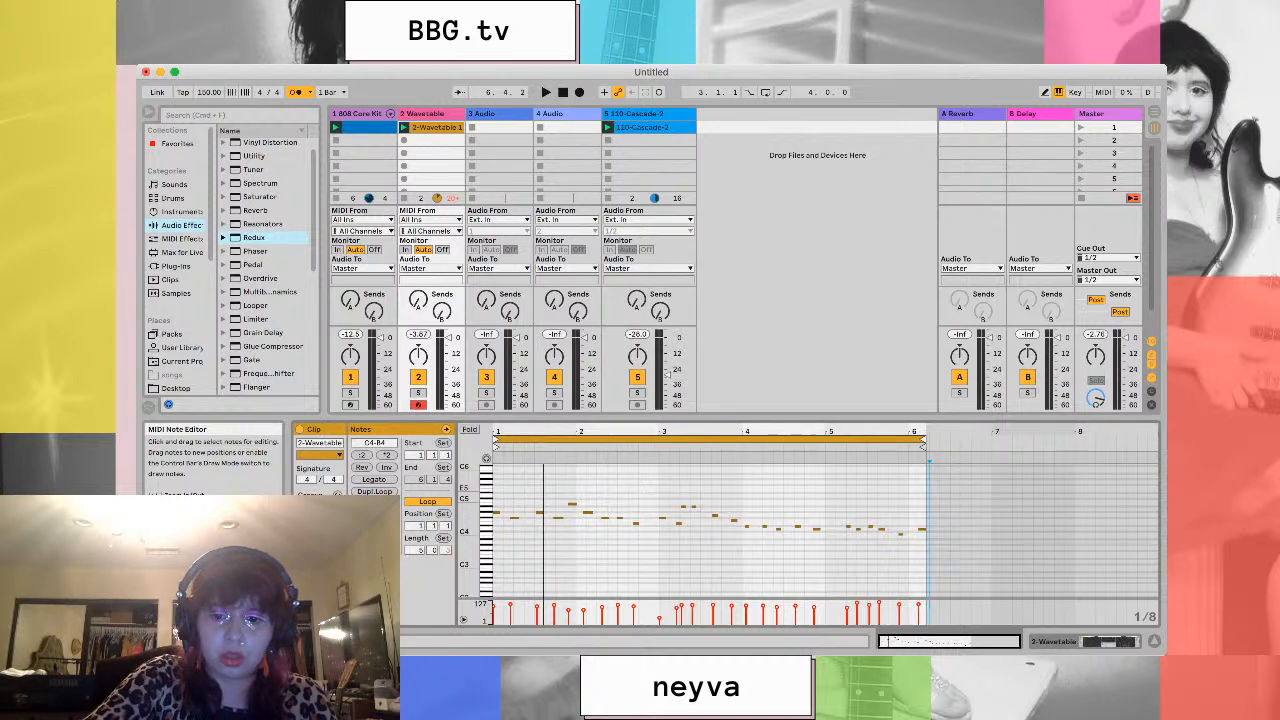
Raise the notes from the second half of bar 3 to the loop end by one more semitone, to the C#4–G#4 range
drag(948, 527, 712, 508)
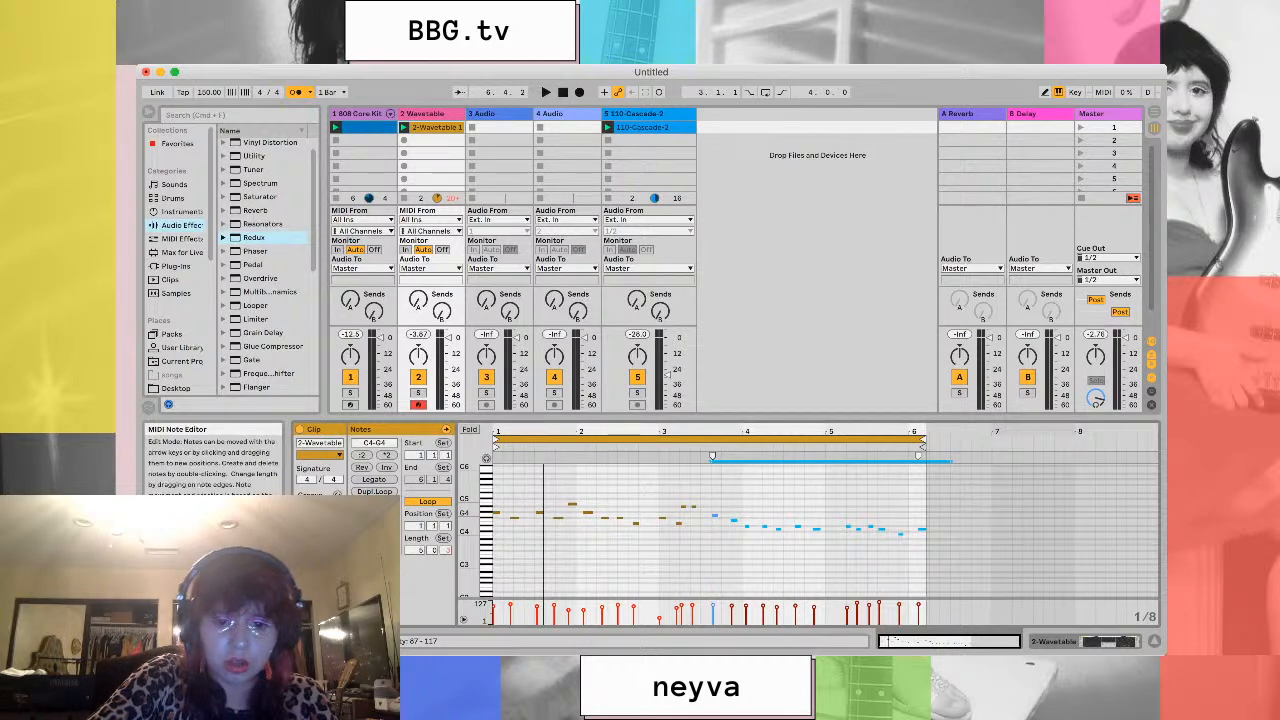
drag(714, 515, 714, 511)
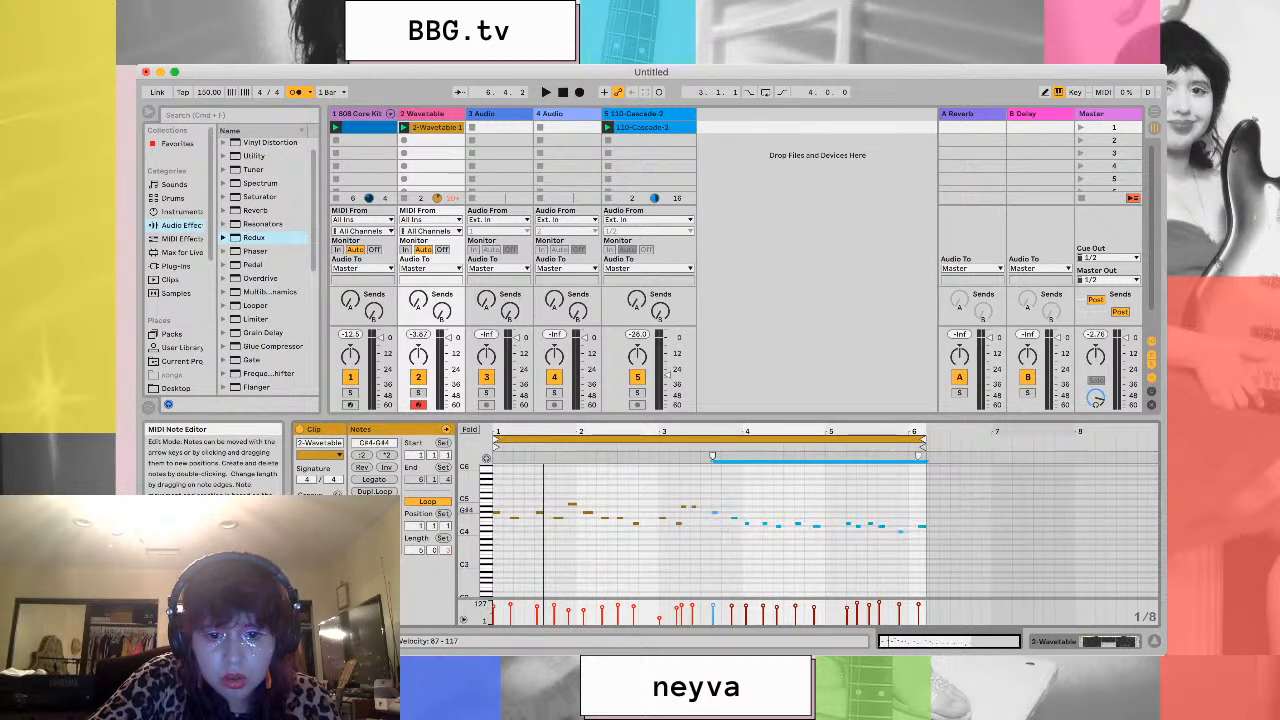
Raise the notes from the second half of bar 3 onward by one semitone, to the D4–A4 range, and play the clip back
drag(715, 513, 715, 509)
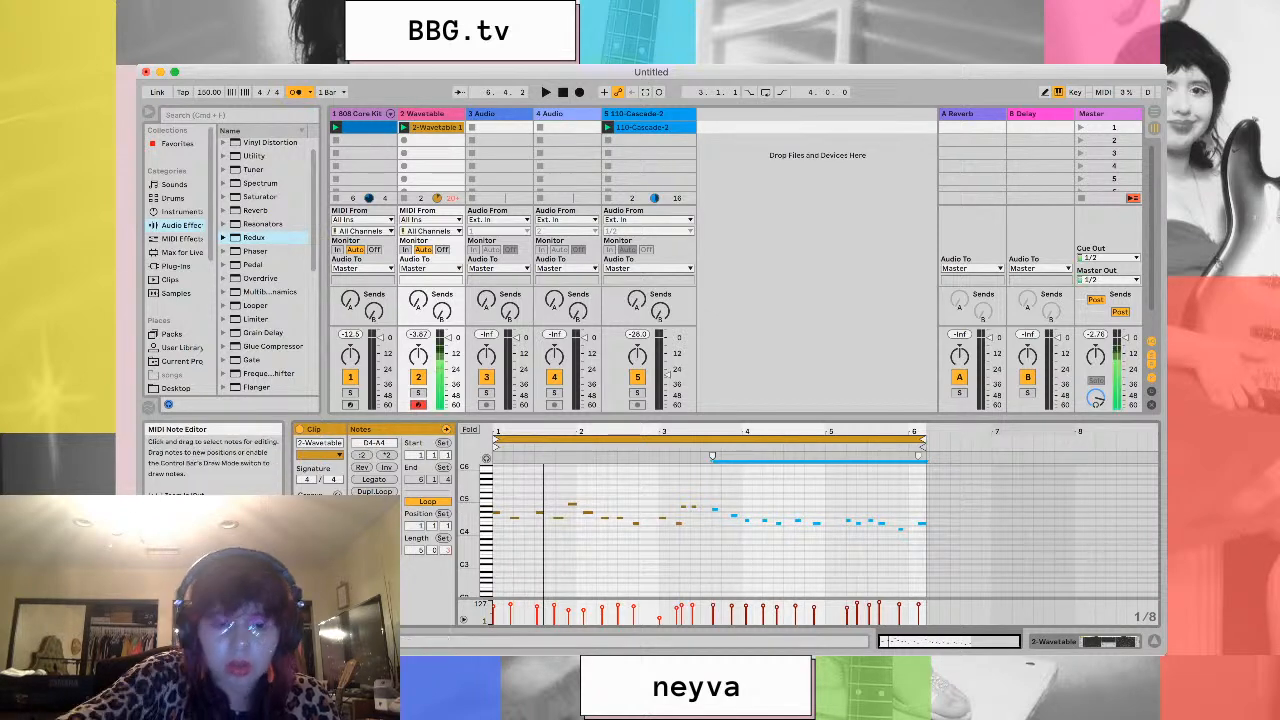
click(404, 128)
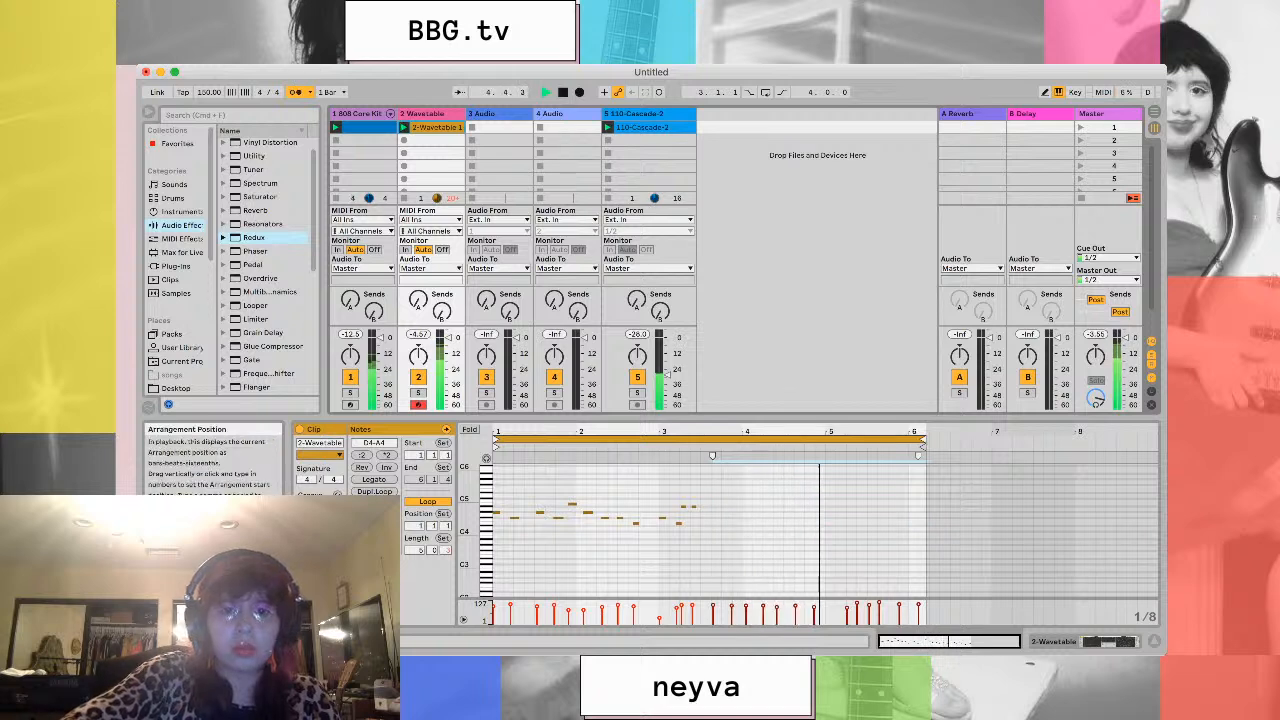
click(562, 92)
click(562, 92)
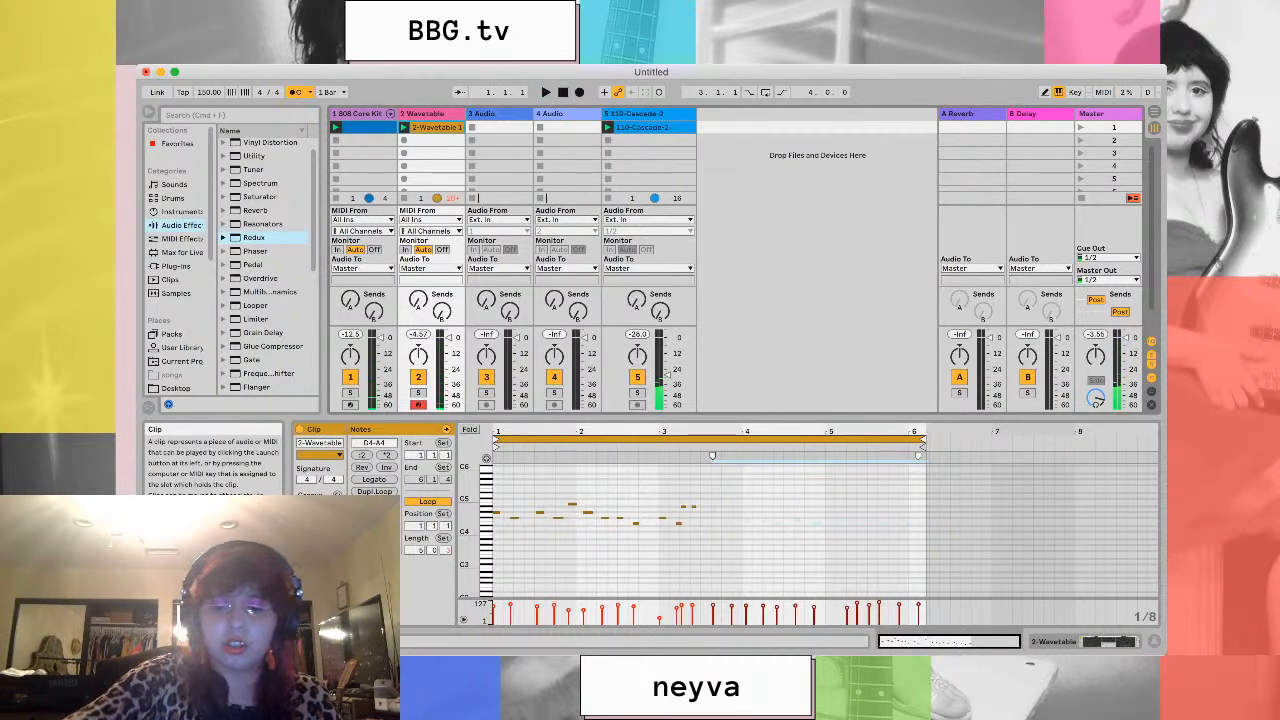
Delete the Wavetable track's recorded clip, and load the Arpeggiator MIDI effect onto that track and try it out
click(437, 128)
key(Delete)
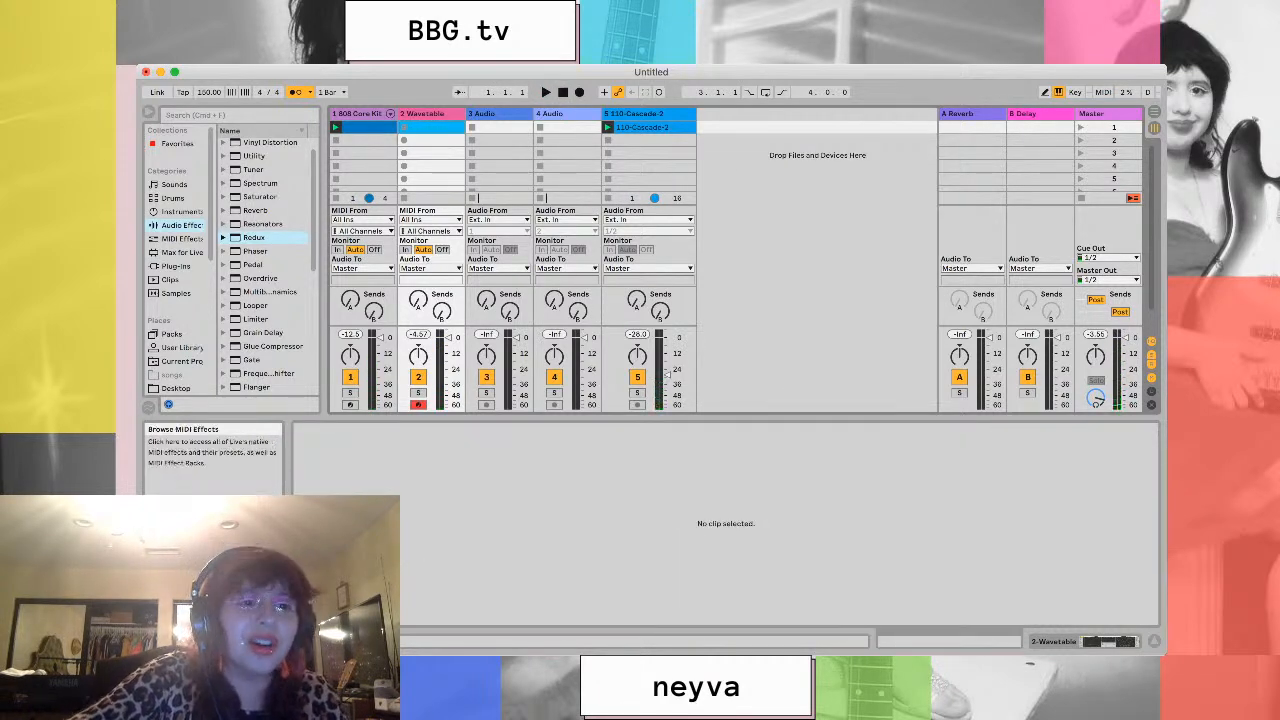
click(180, 238)
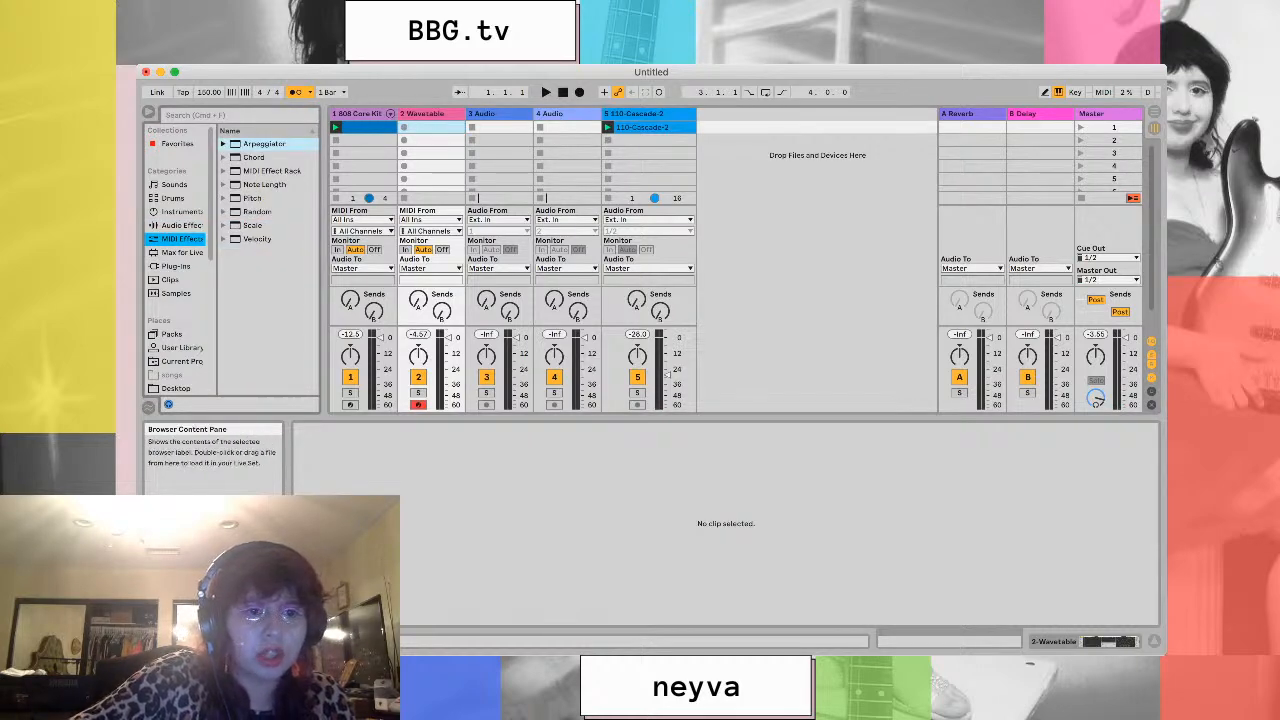
double_click(264, 143)
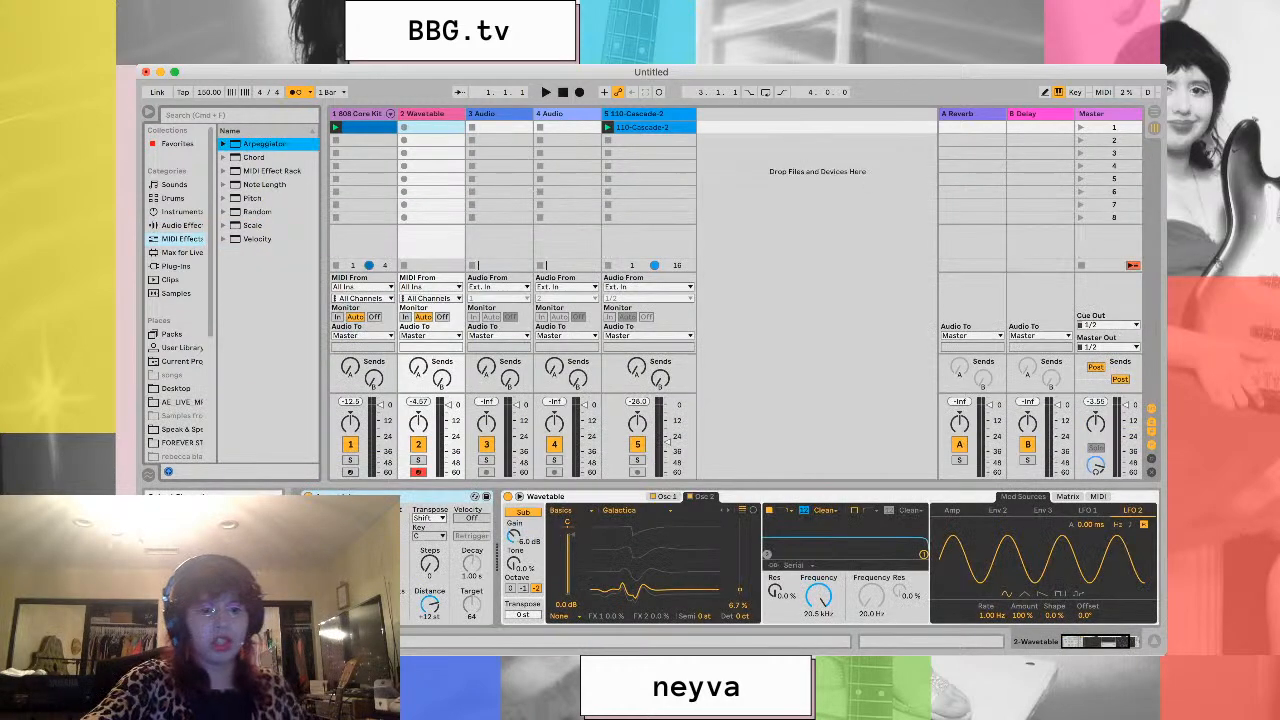
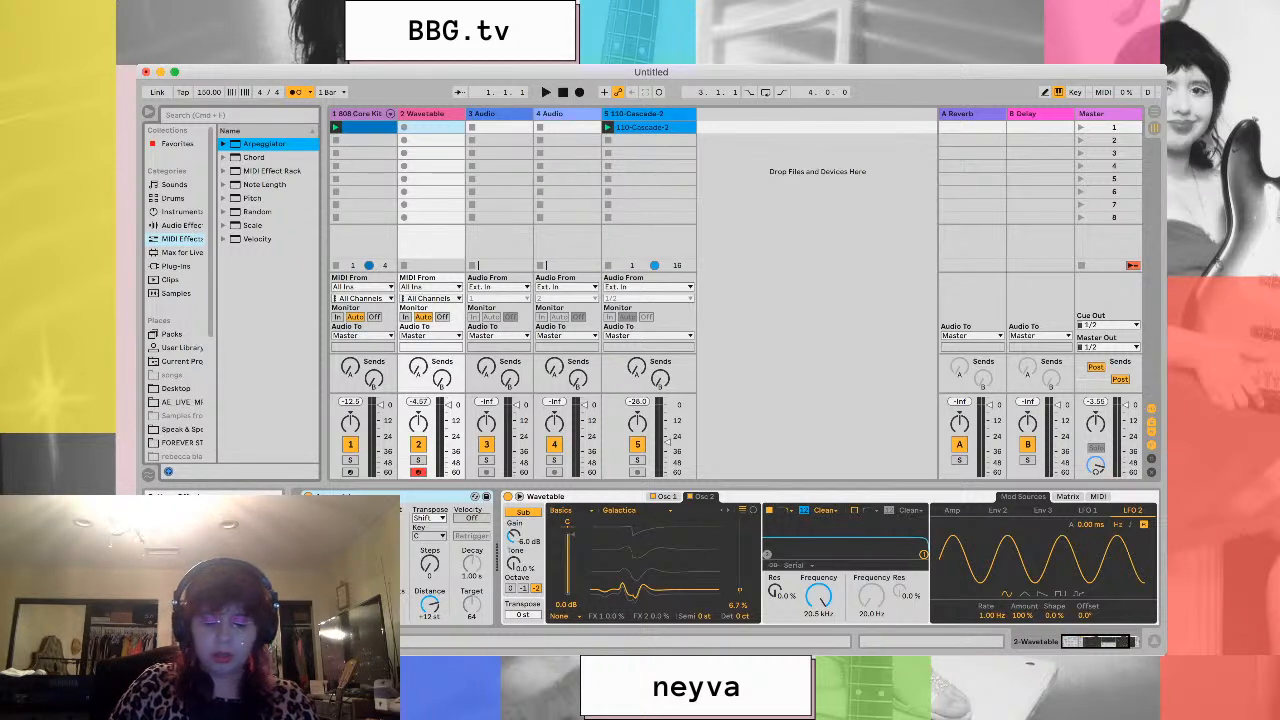
key(a)
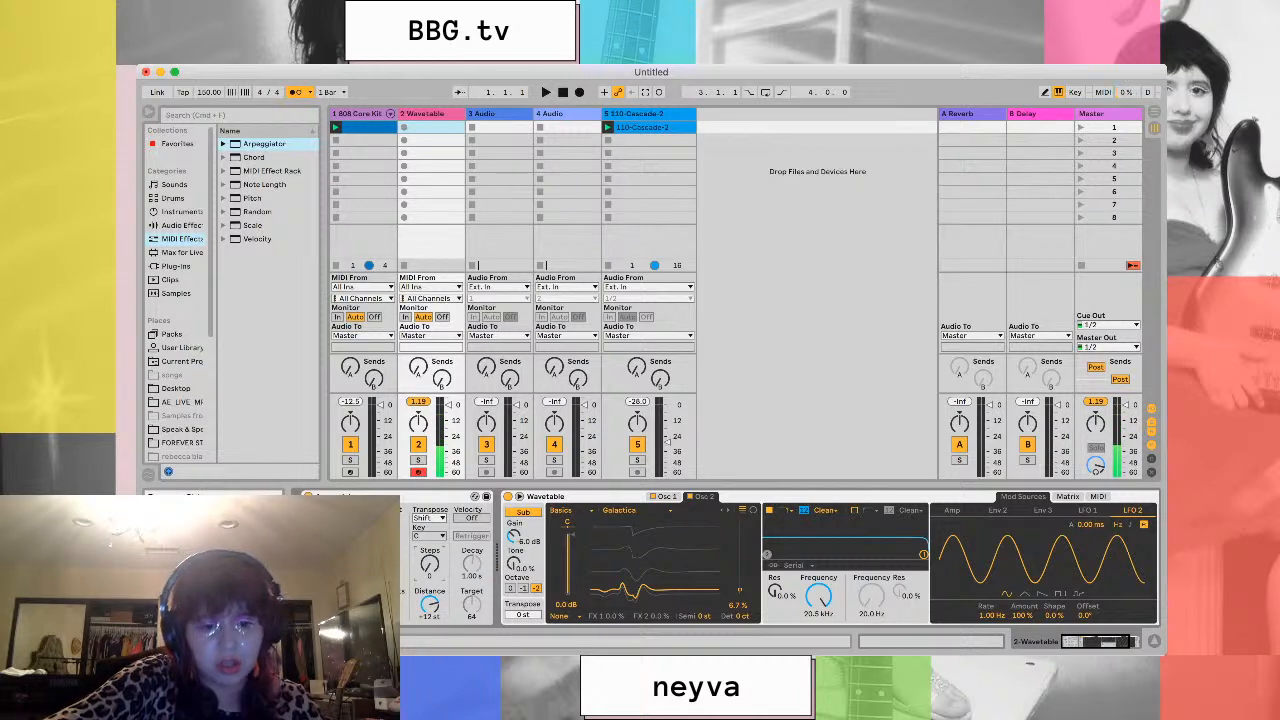
mouse_move(430, 604)
mouse_down()
mouse_move(430, 615)
mouse_move(430, 603)
mouse_up()
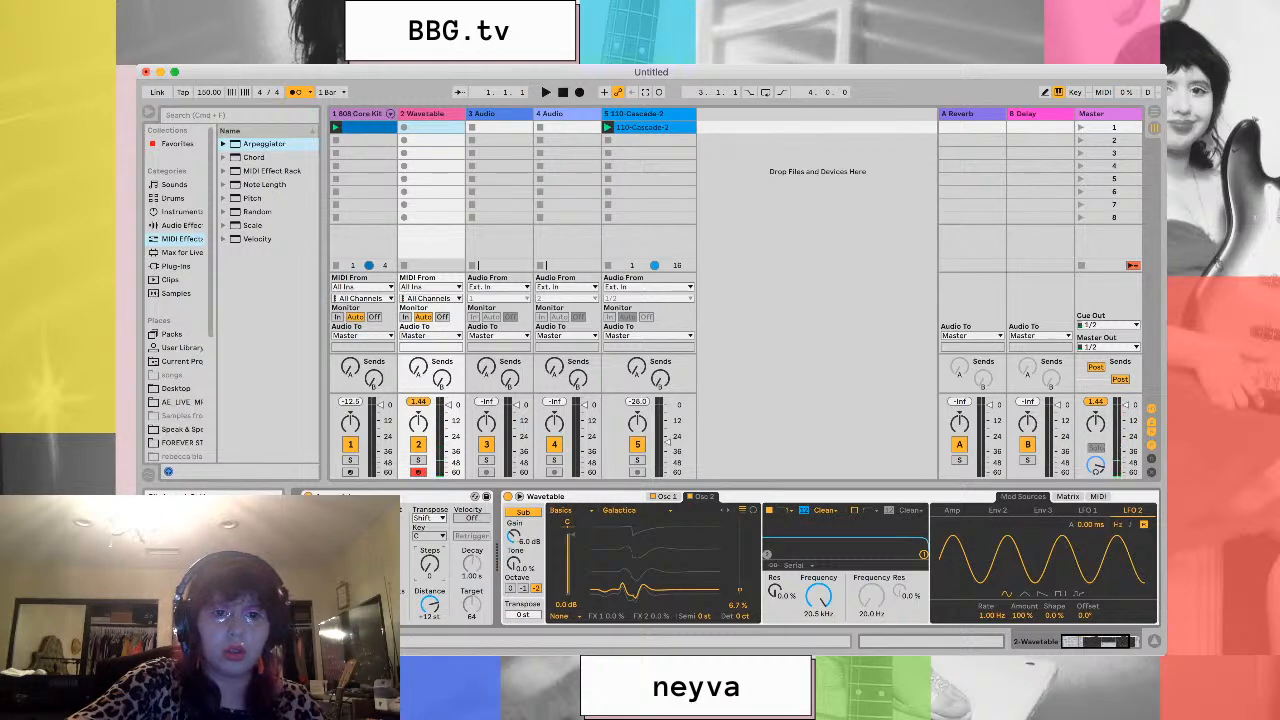
Play the set and raise the 110-Cascade-2 track's volume slightly, stopping playback when done
click(640, 114)
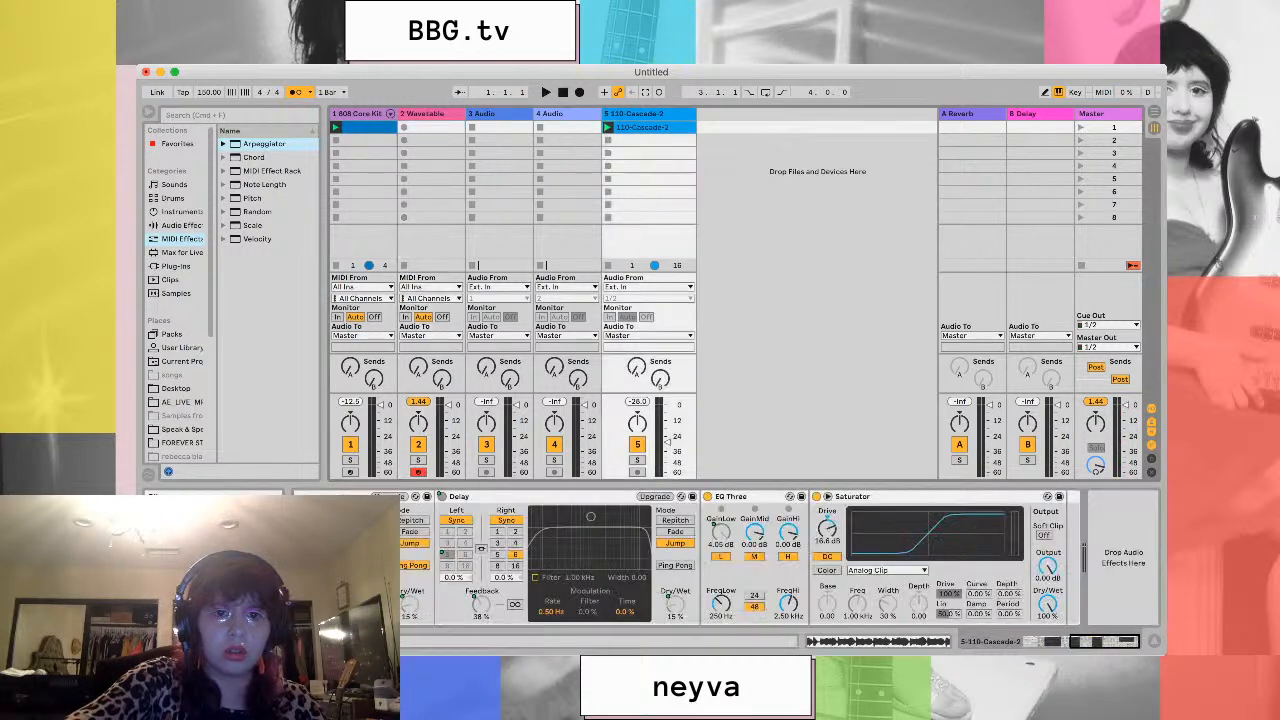
key(space)
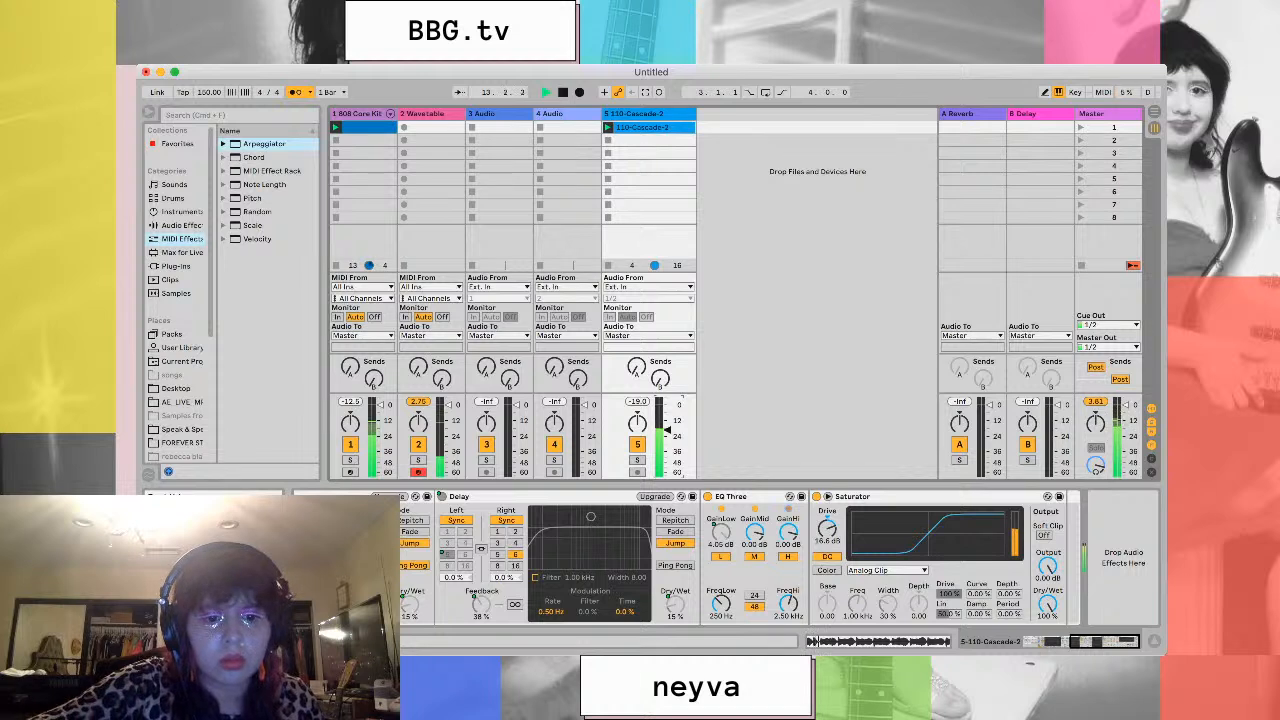
key(space)
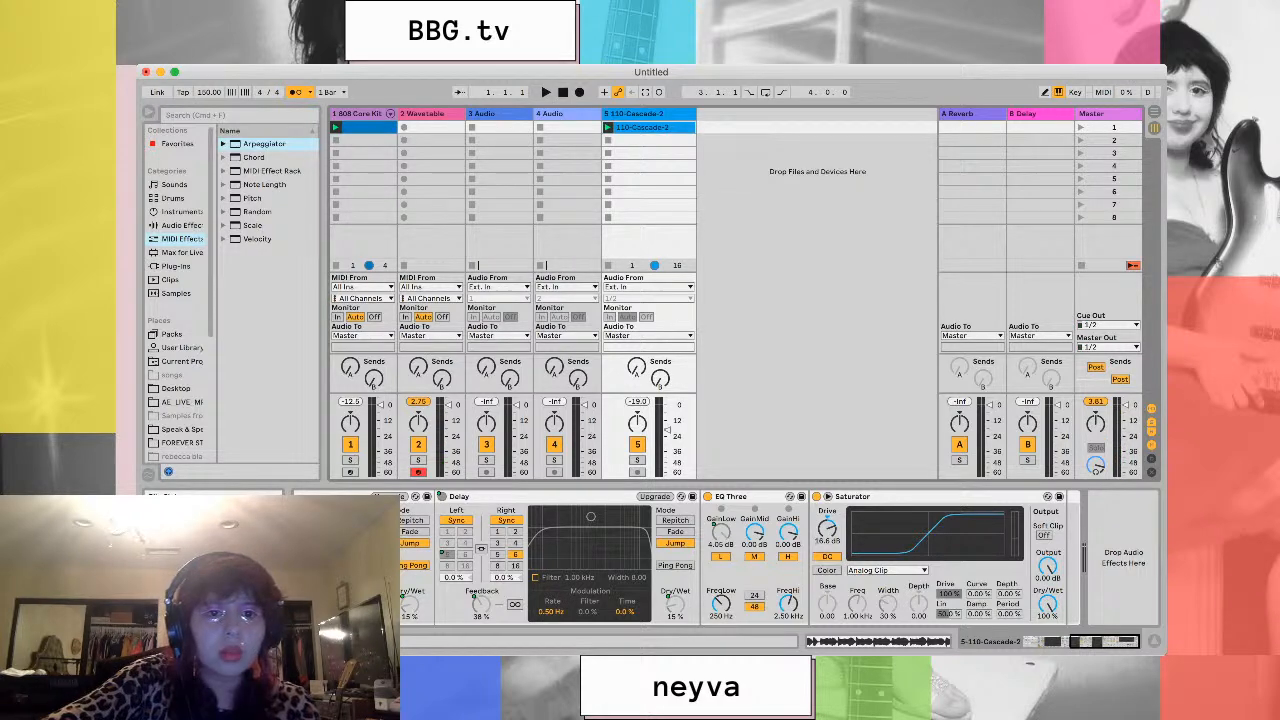
Record an arpeggiated take in the Wavetable track's first clip slot and delete it after checking its notes
click(423, 114)
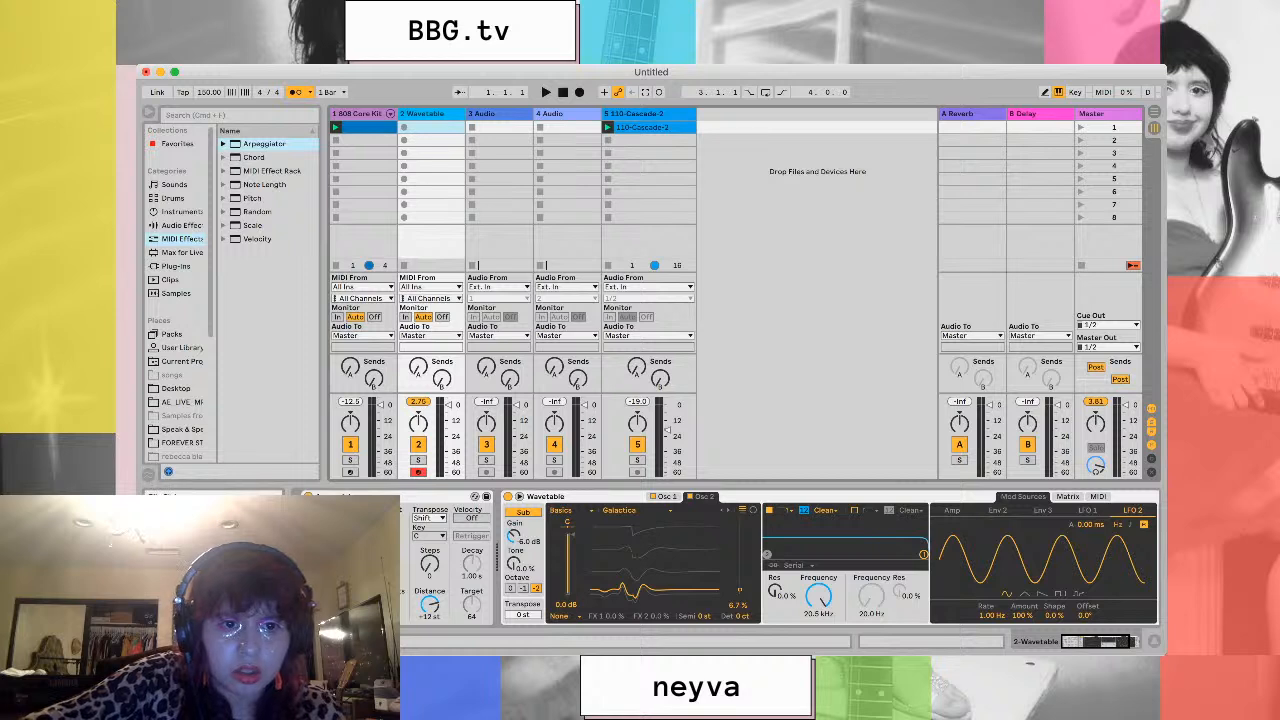
click(404, 128)
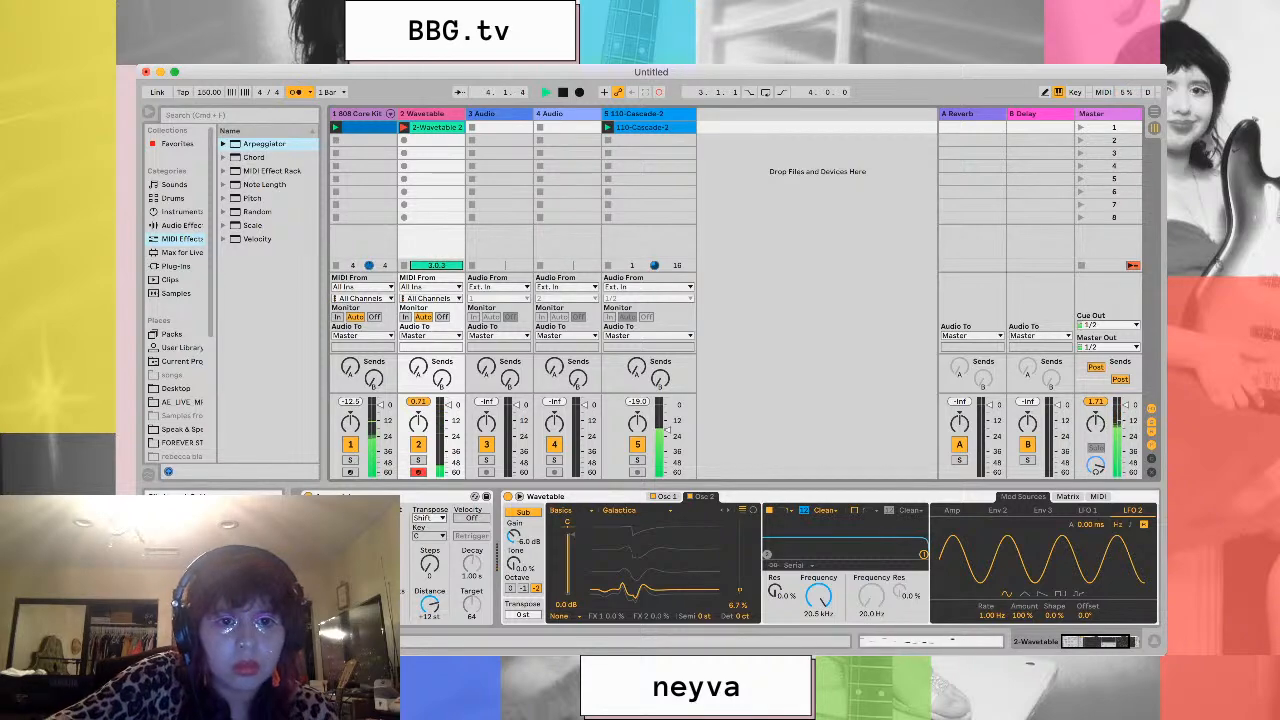
key(space)
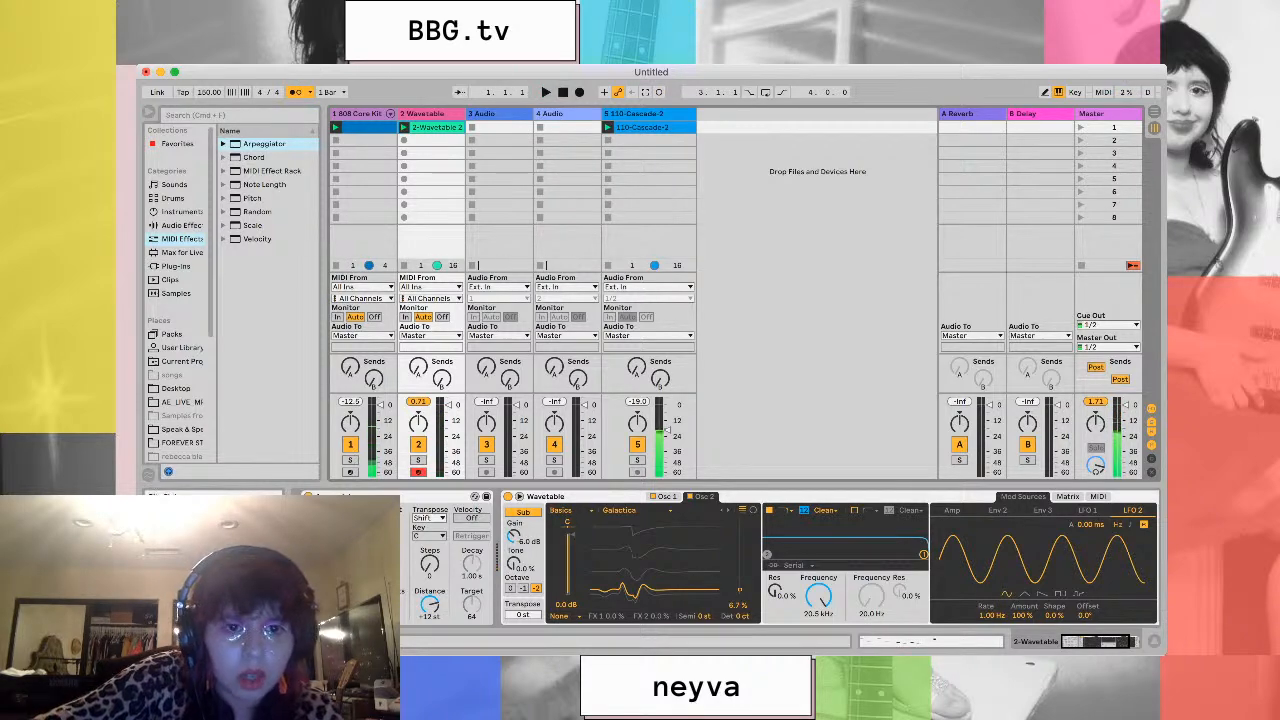
double_click(437, 128)
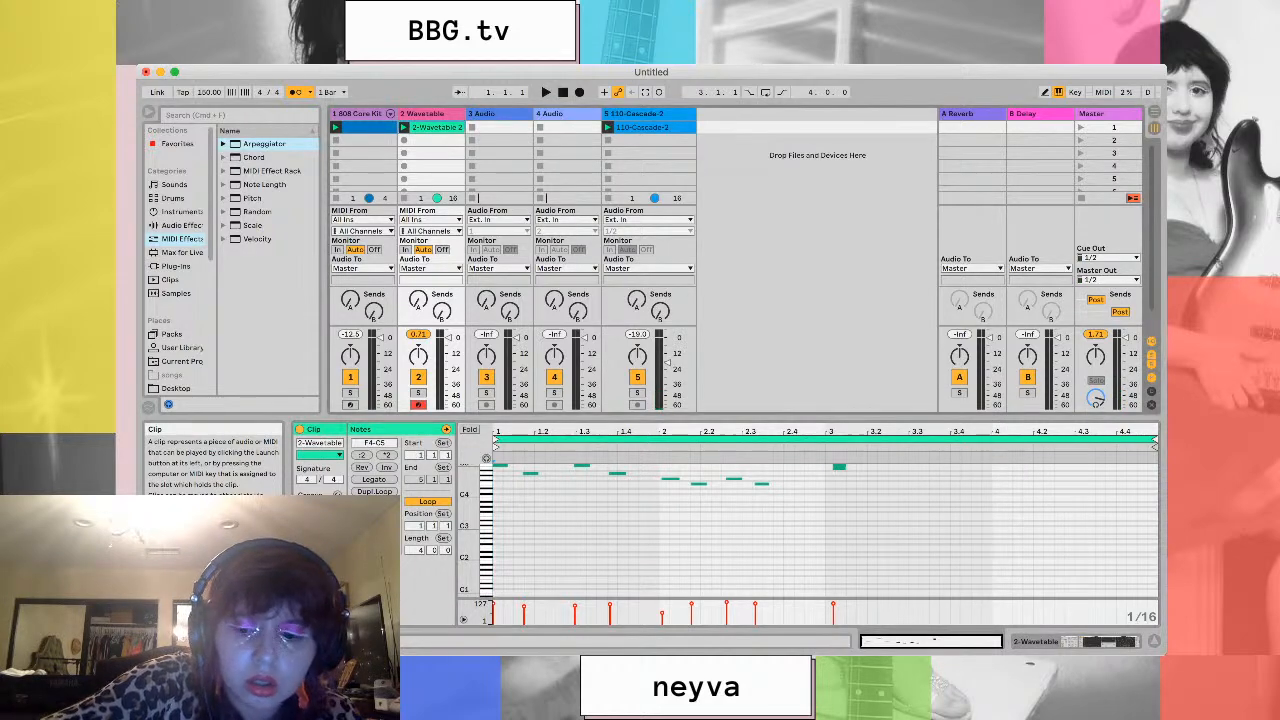
key(Delete)
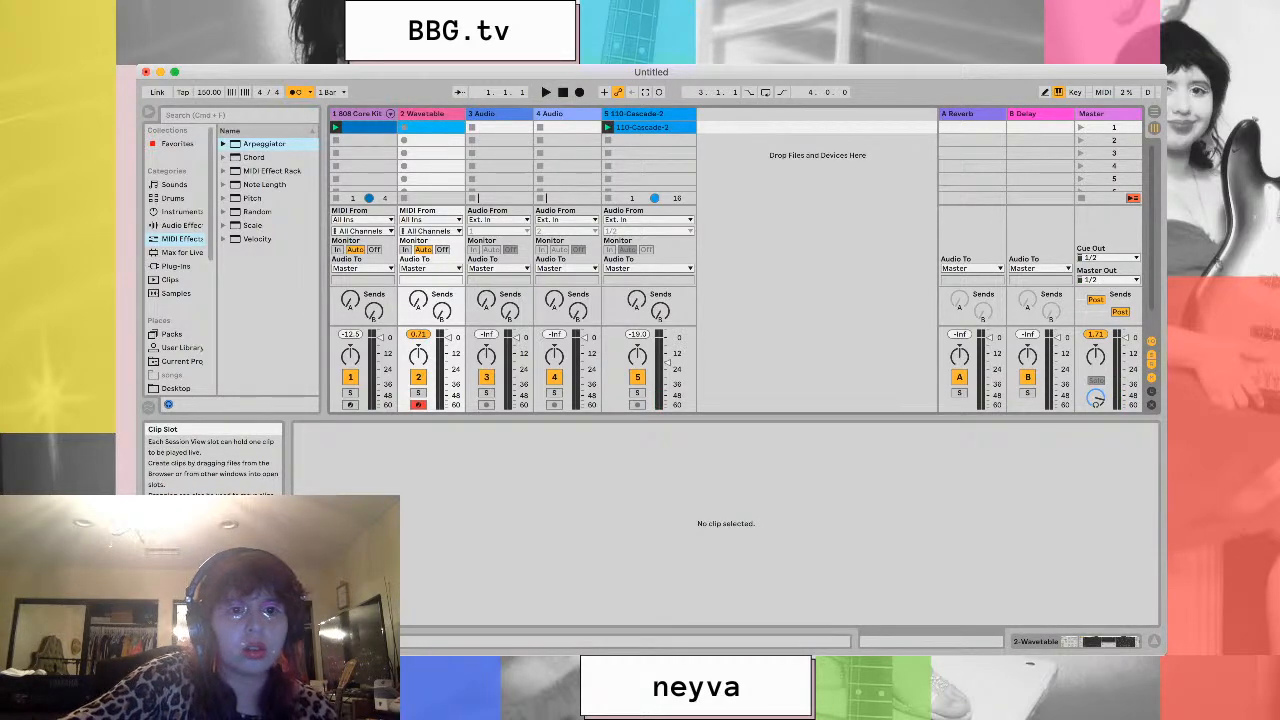
double_click(424, 114)
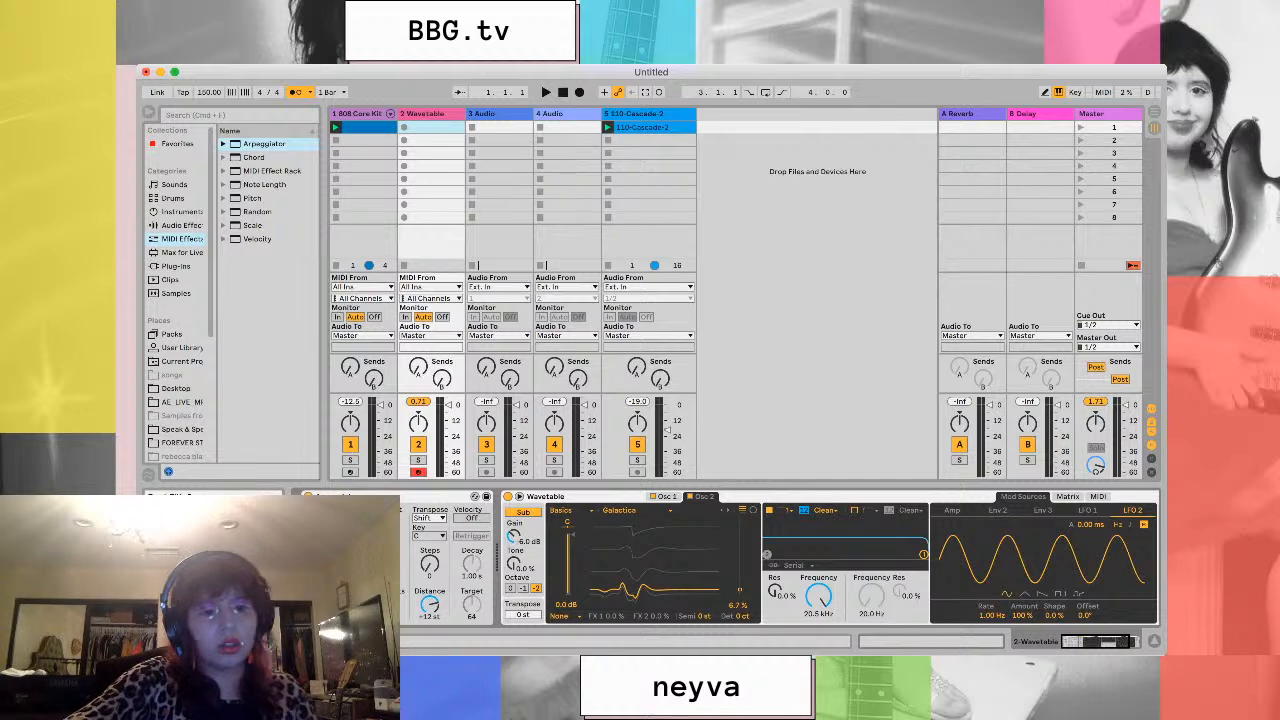
Play test notes on the Wavetable track while setting the Arpeggiator's Steps to 4 and its Distance to -5 st
key(super+Tab)
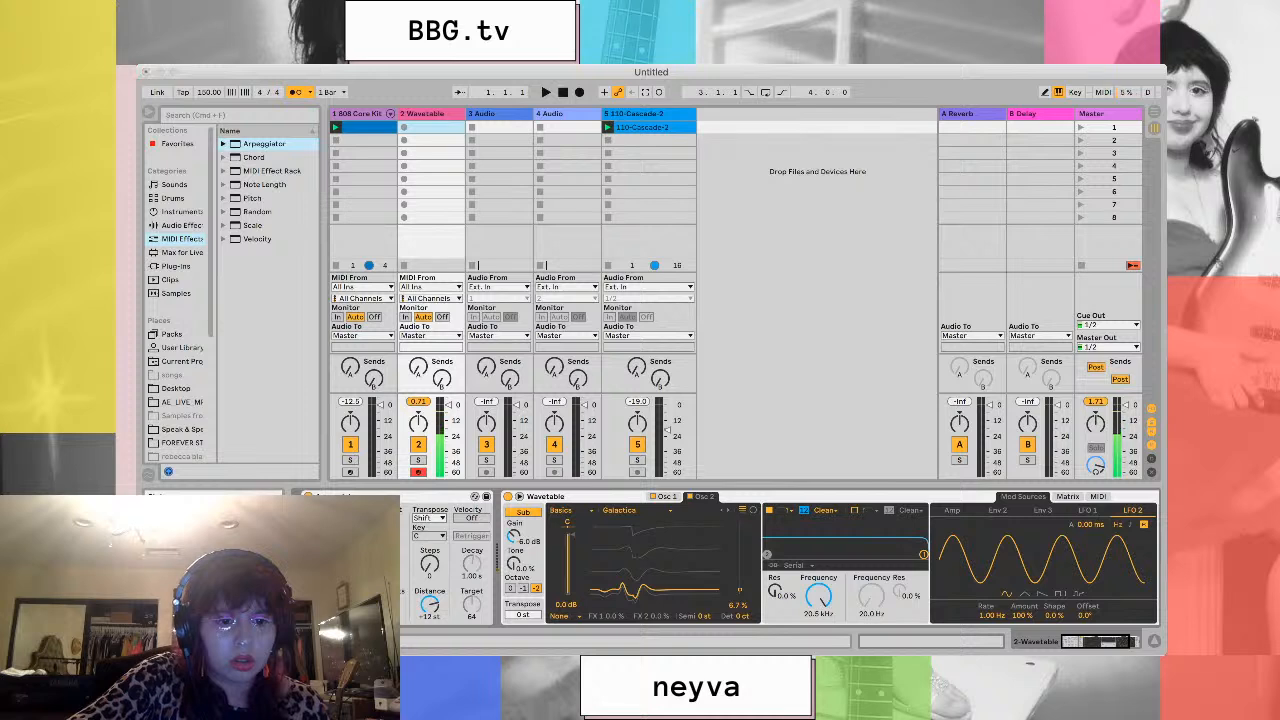
key(super+Tab)
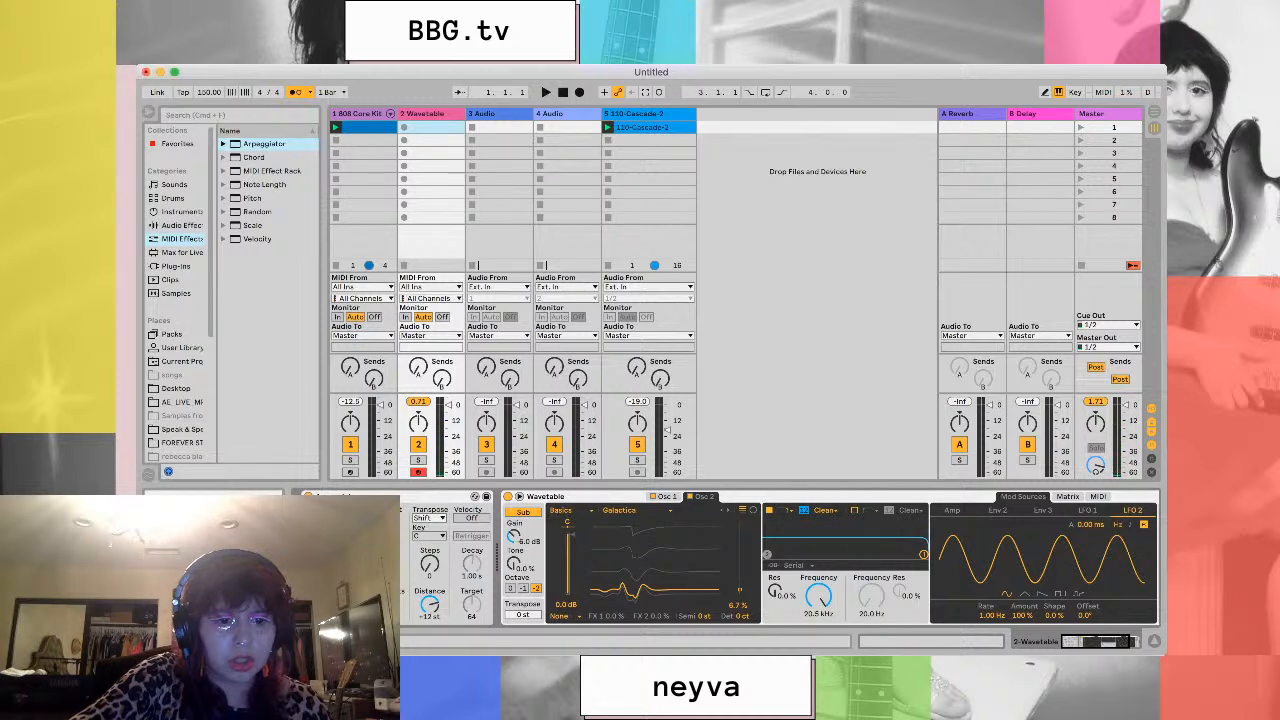
key(super+Tab)
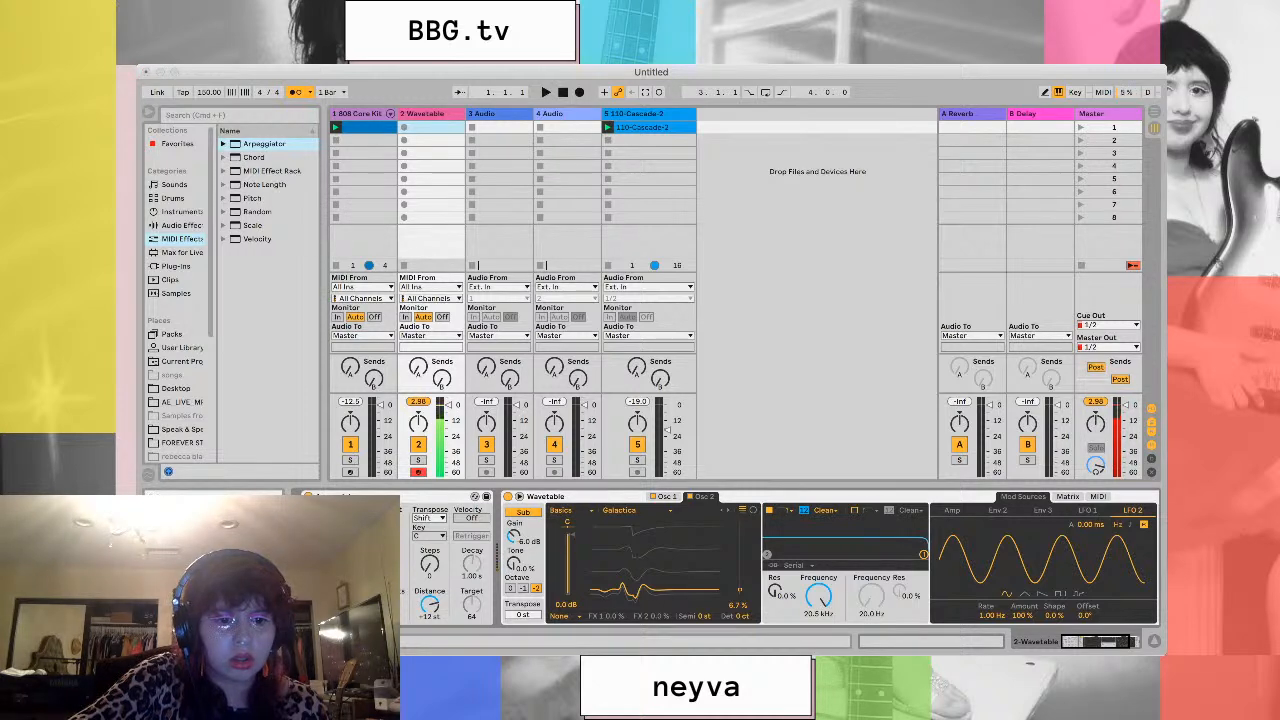
key(super+Tab)
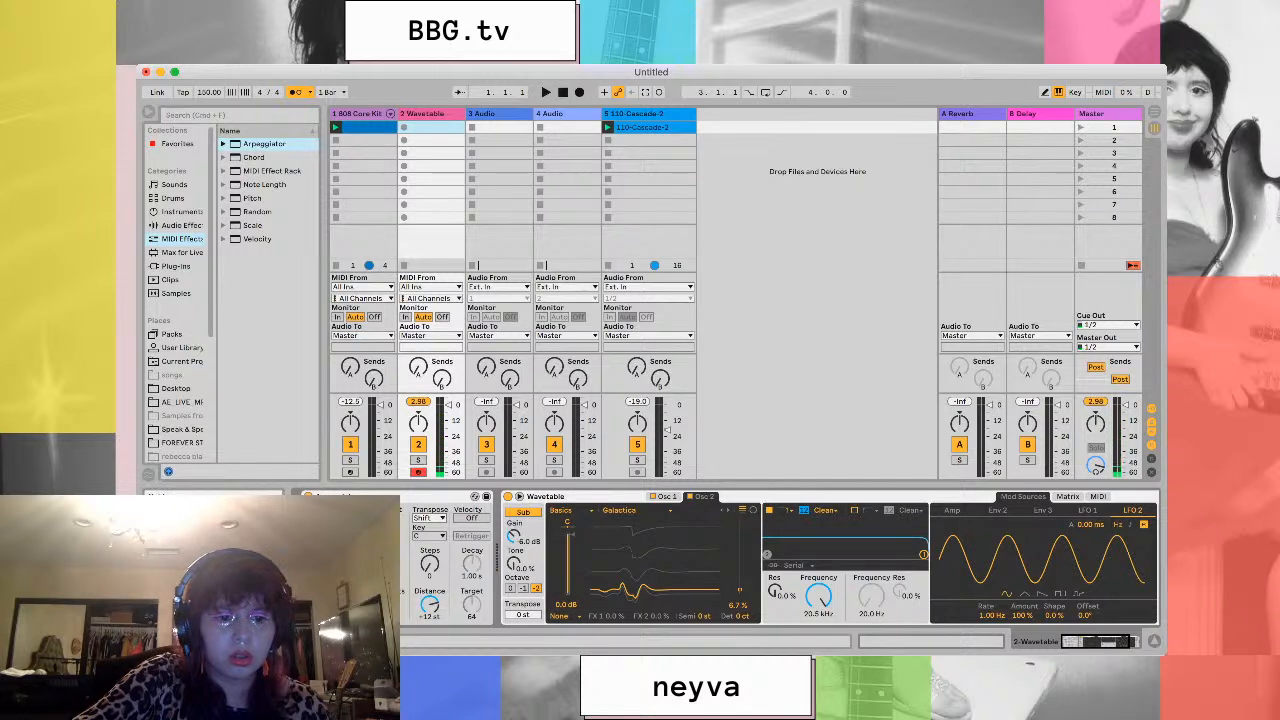
key(super+Tab)
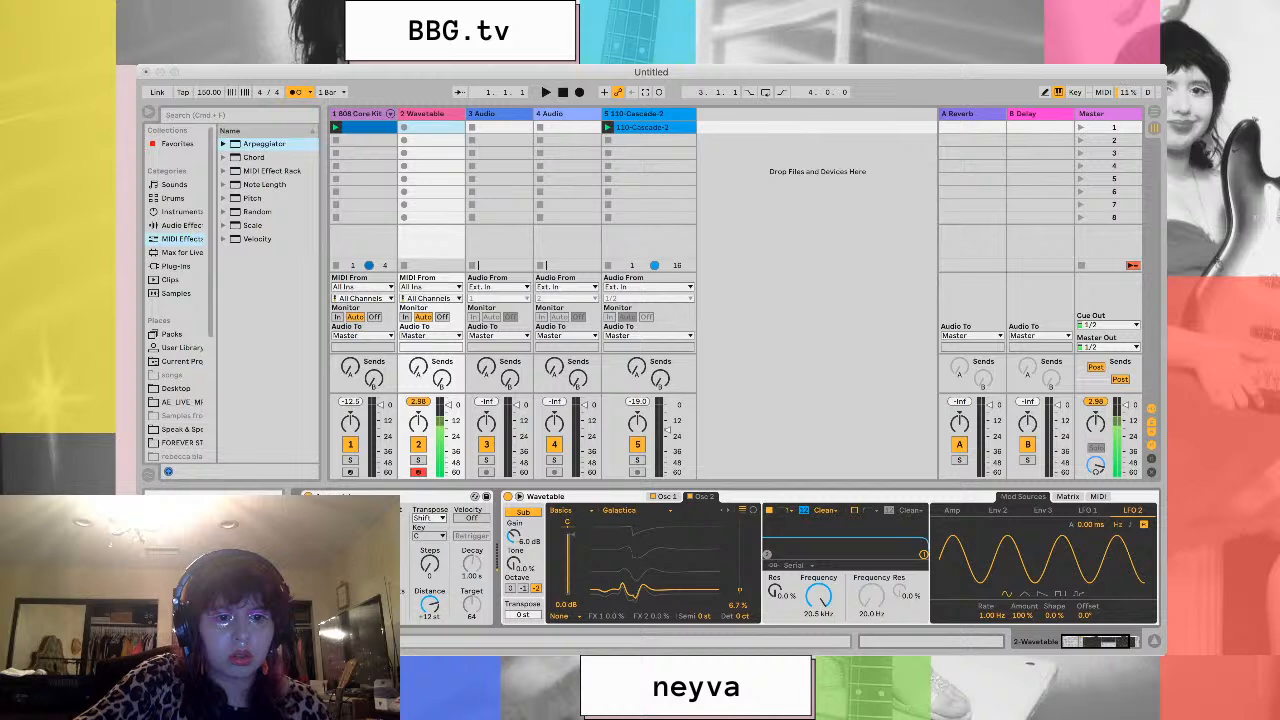
key(super+Tab)
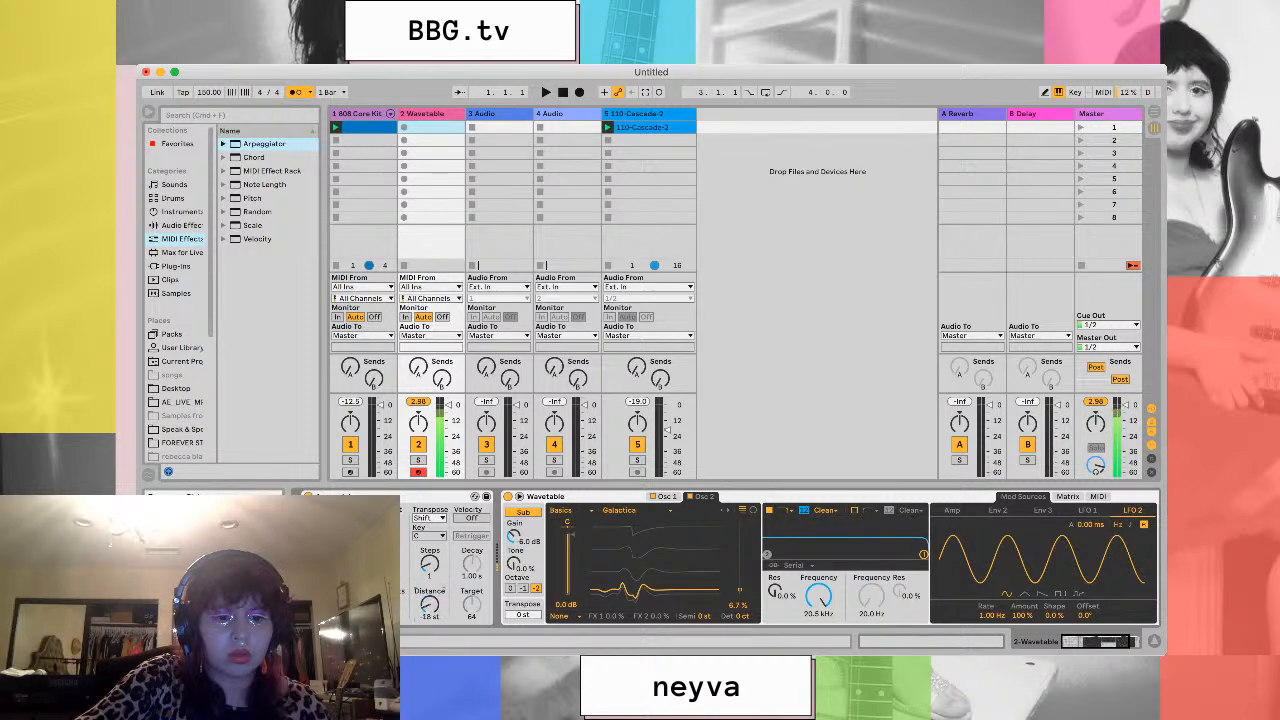
drag(430, 604, 430, 620)
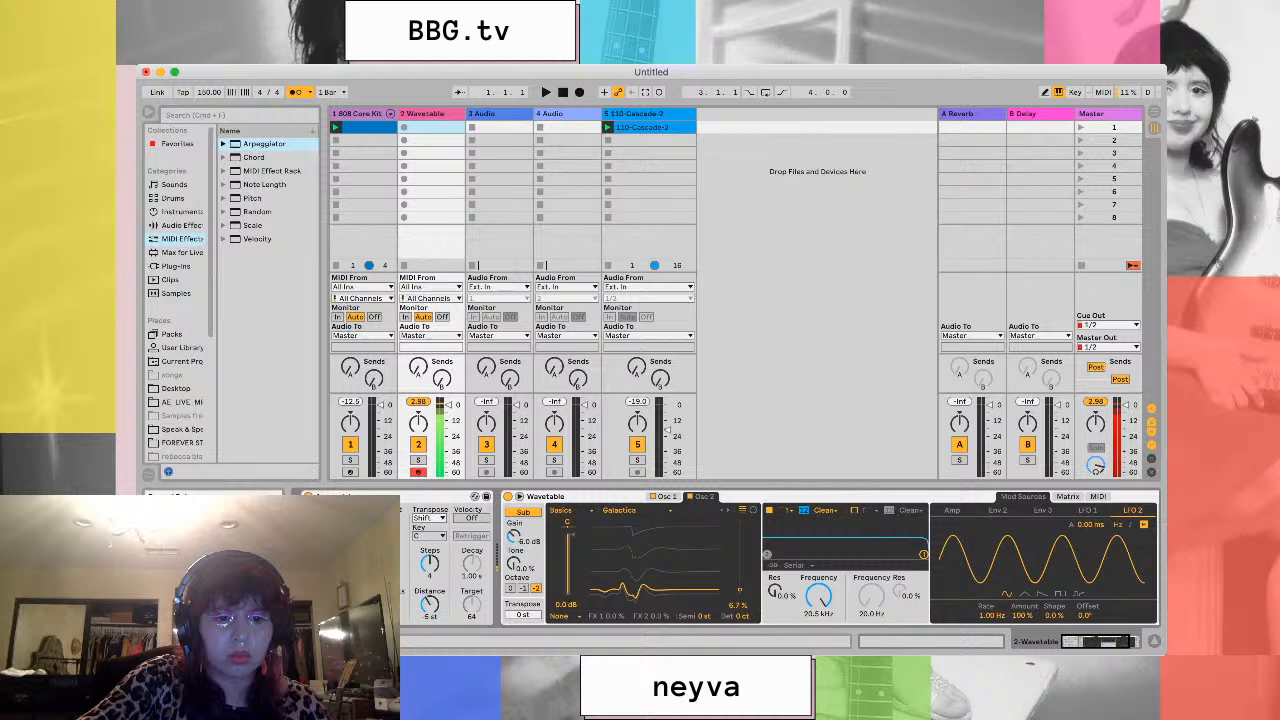
key(super+Tab)
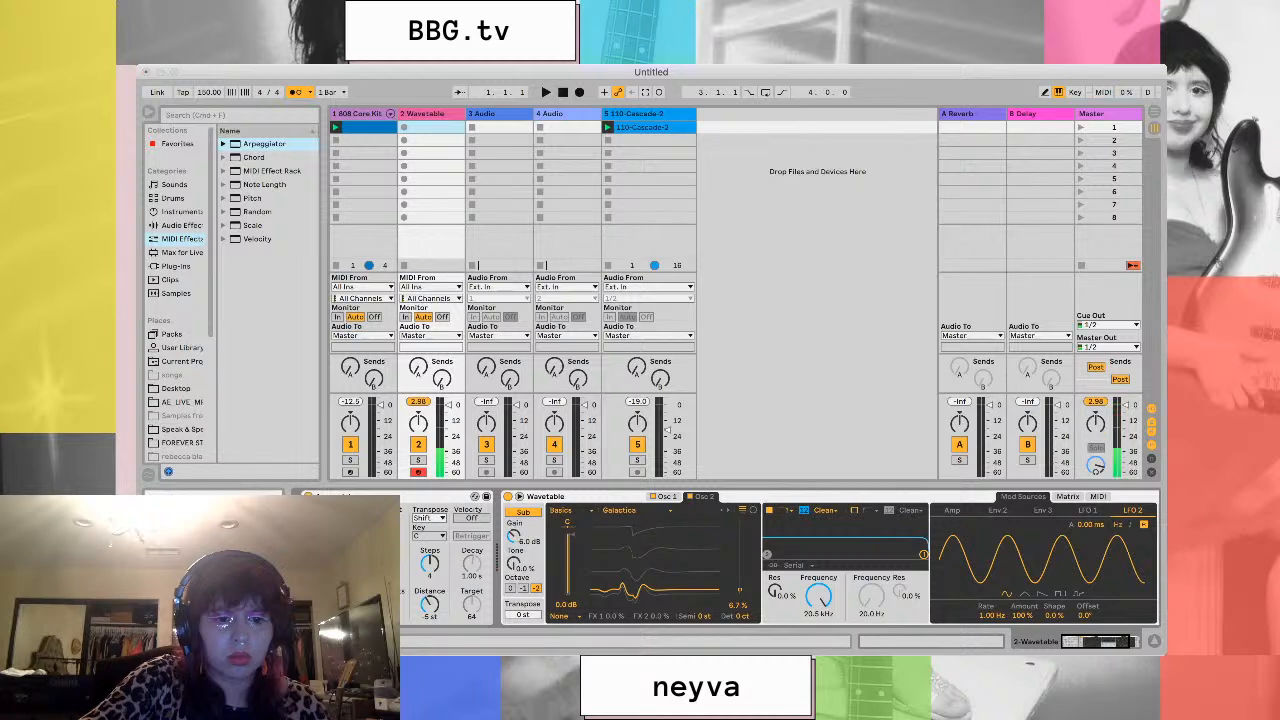
key(super+Tab)
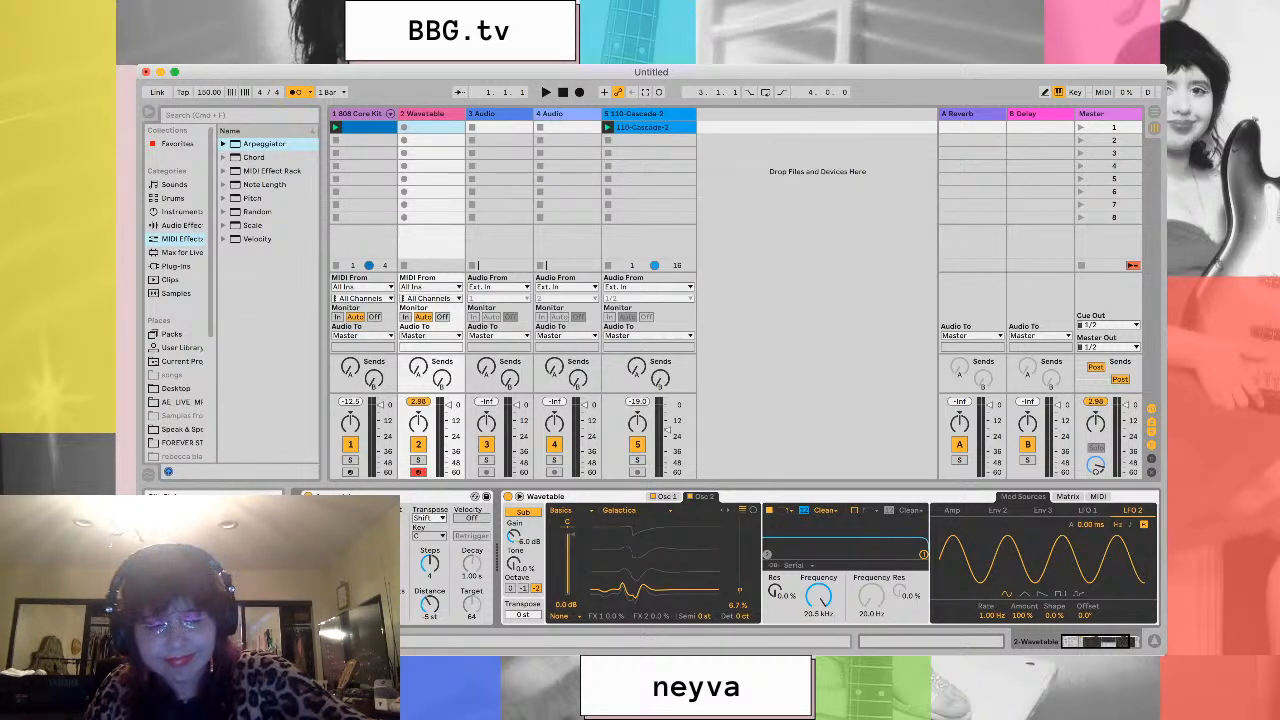
Set the Arpeggiator's Distance to +7 st during playback and record a new arpeggiated clip in the Wavetable track's first slot
key(space)
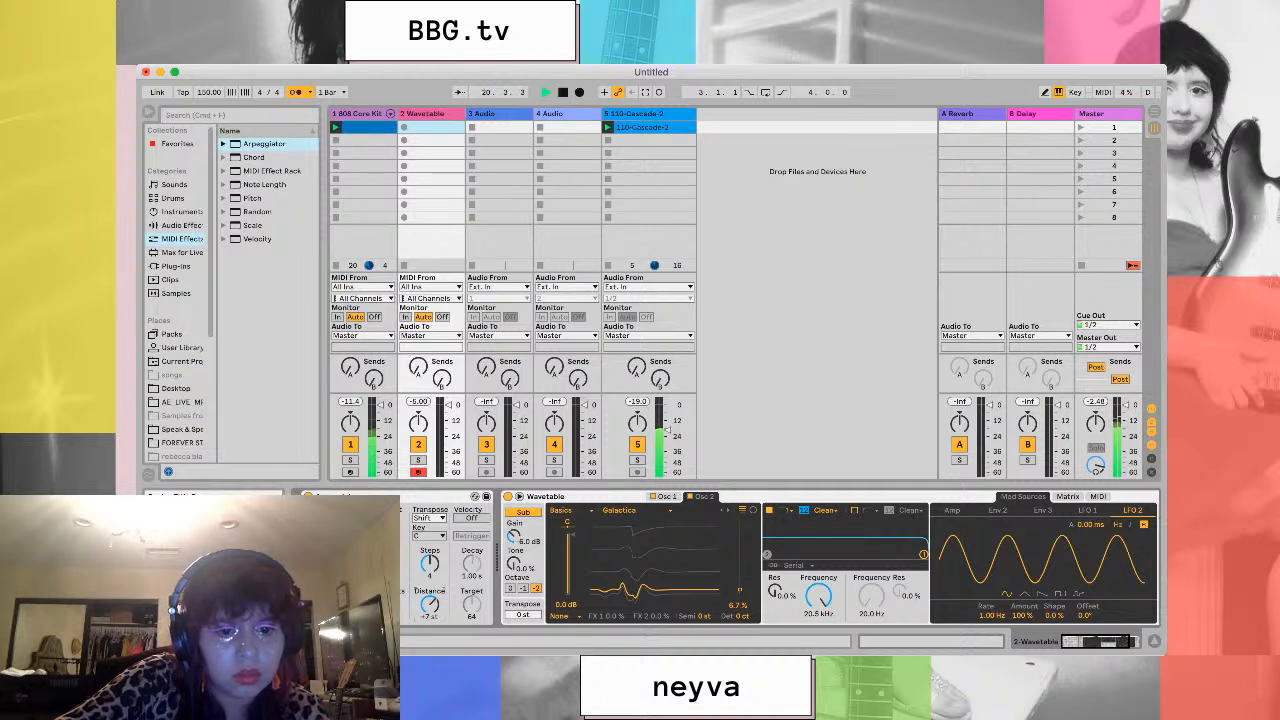
scroll(780, 560, right, 3)
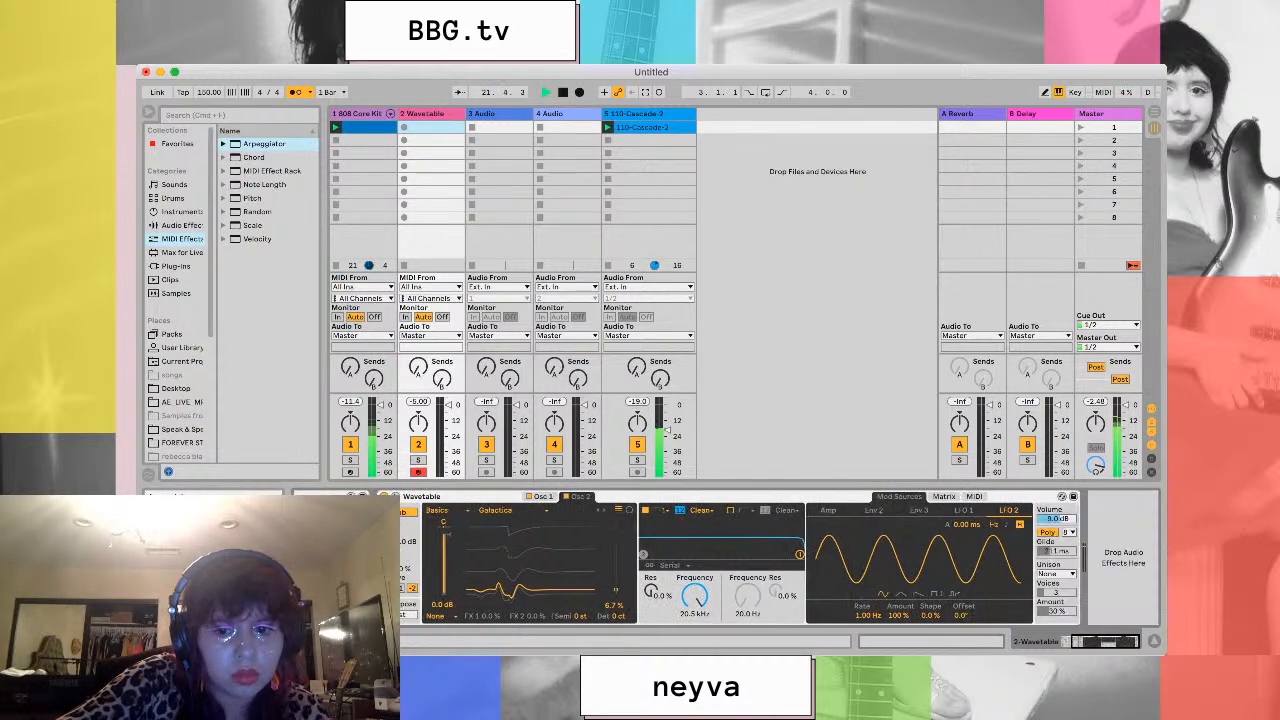
scroll(780, 560, left, 3)
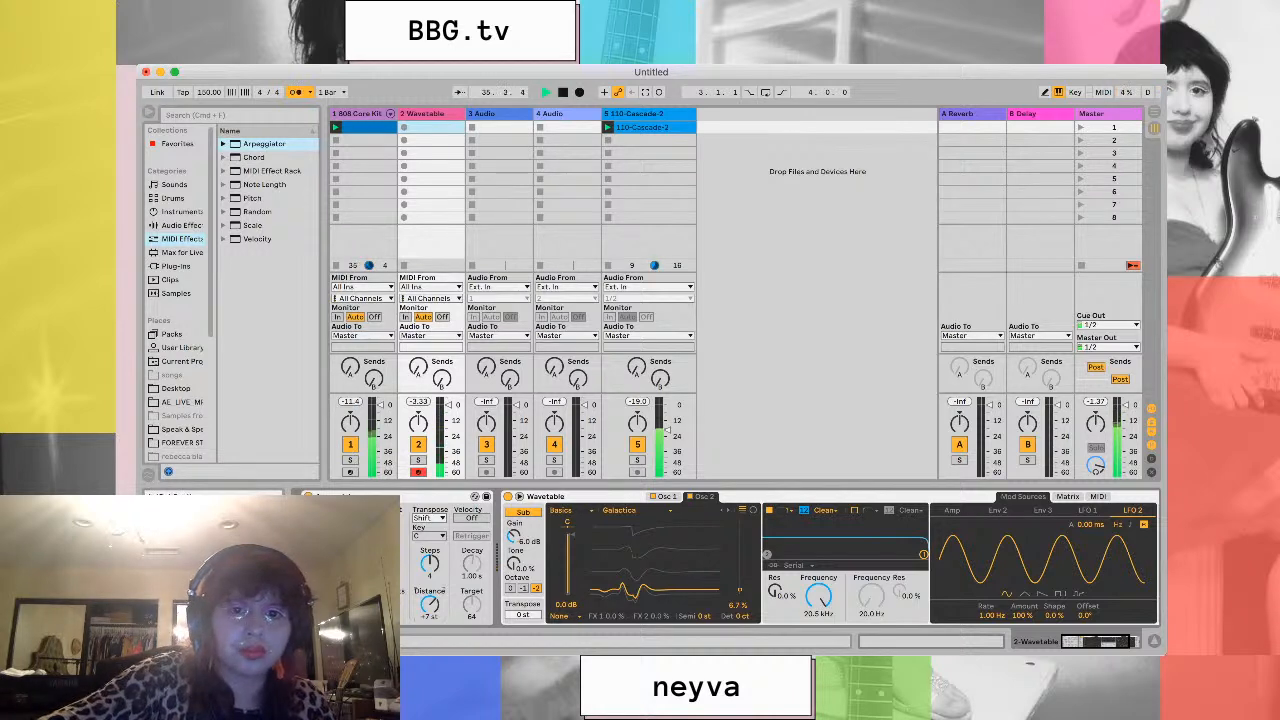
click(659, 92)
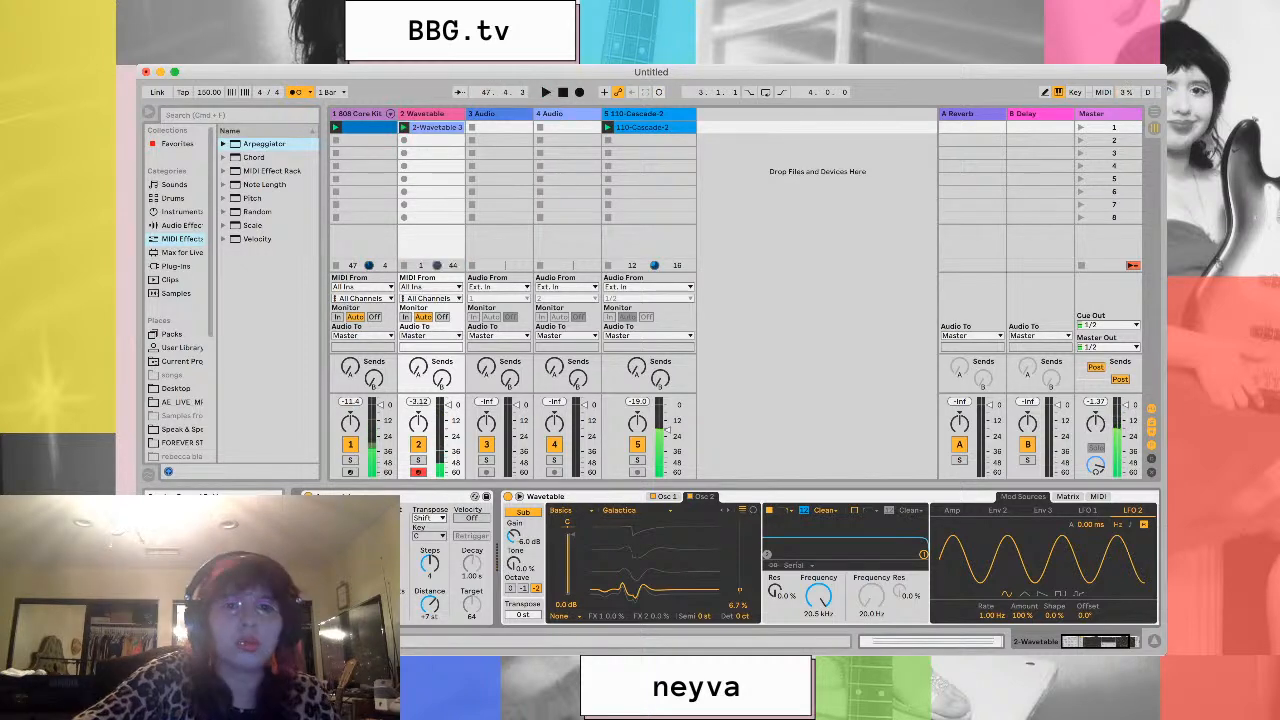
key(space)
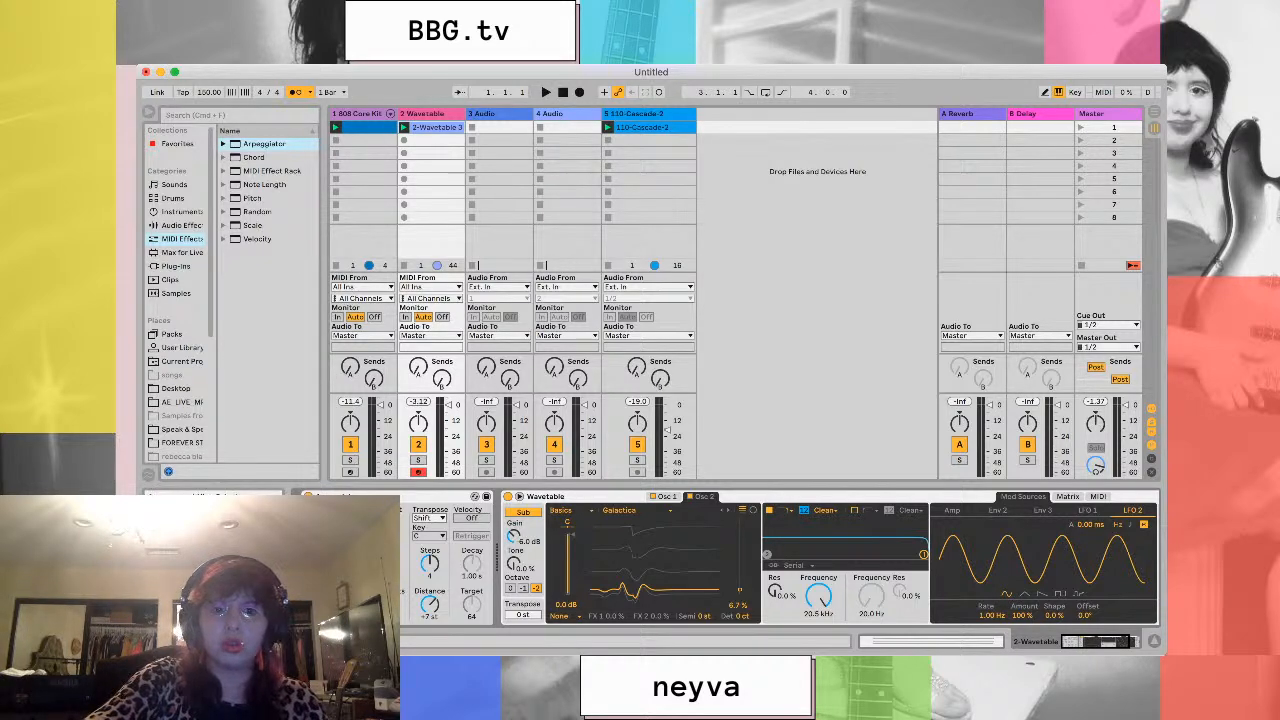
Switch to Arrangement View and look over its track lanes
key(Tab)
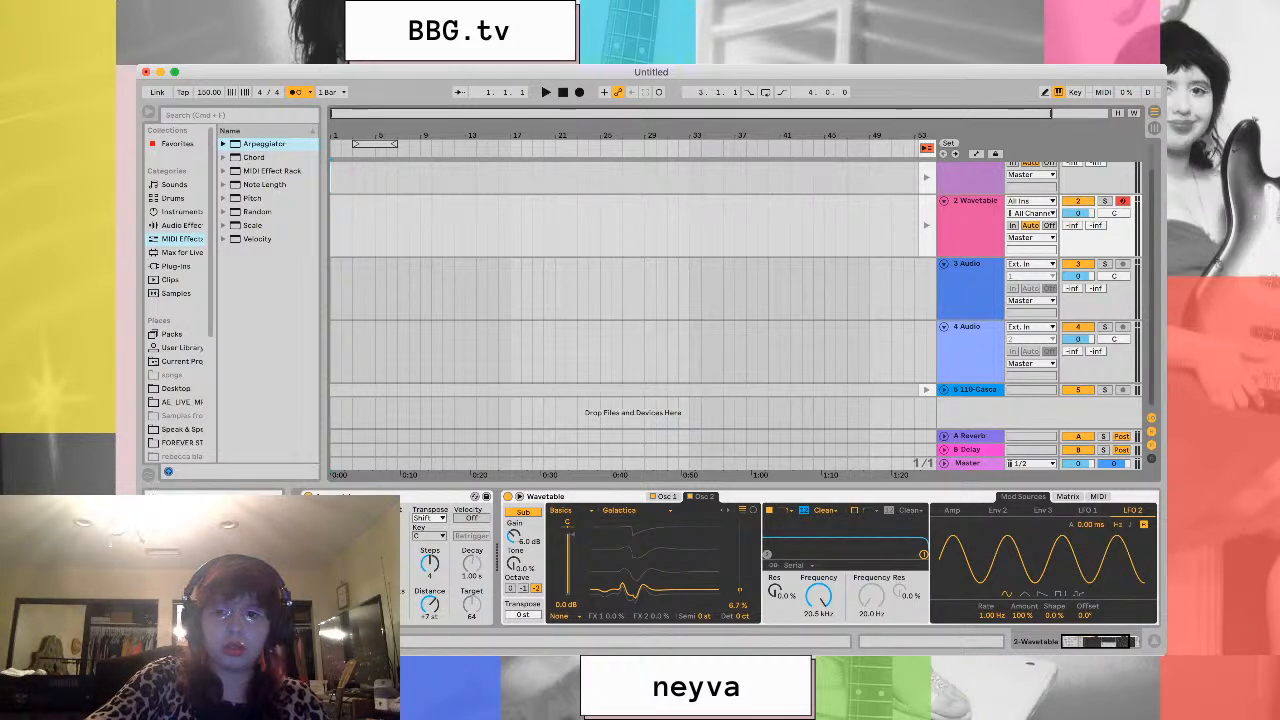
scroll(630, 290, up, 1)
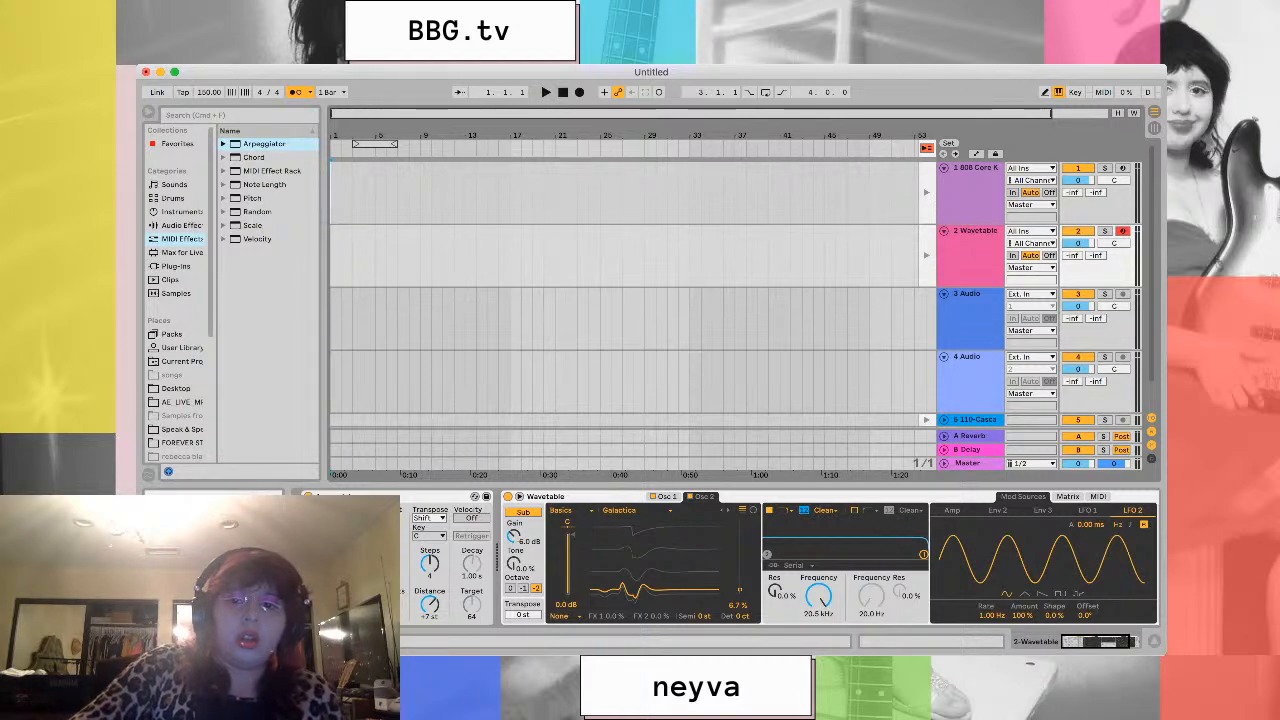
scroll(633, 290, down, 1)
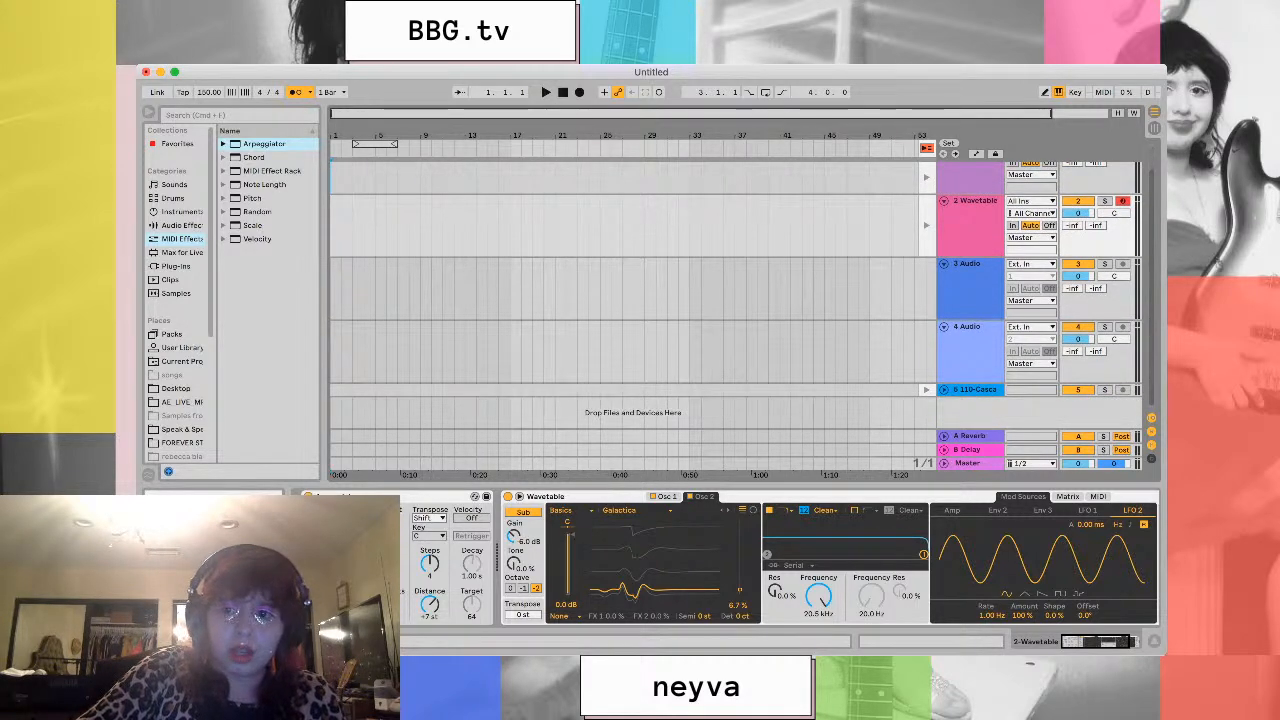
Return to Session View and listen to the drum, Wavetable and Cascade clips playing together
key(Tab)
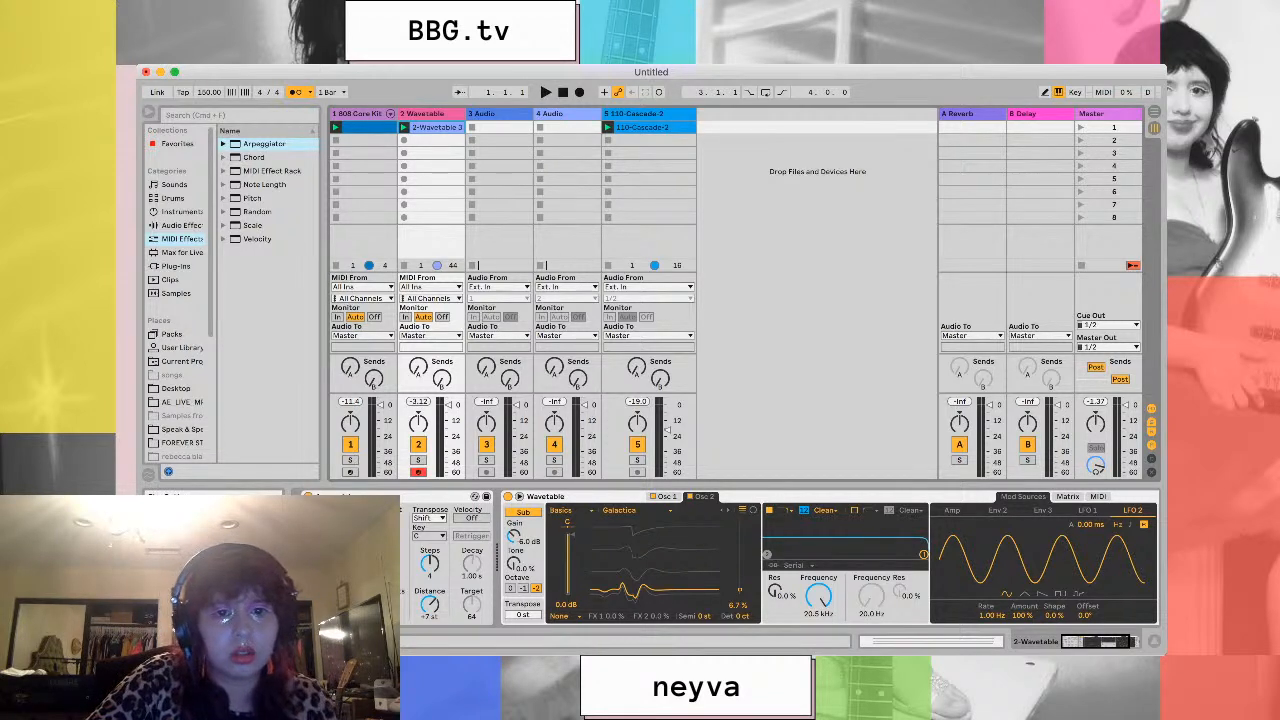
key(space)
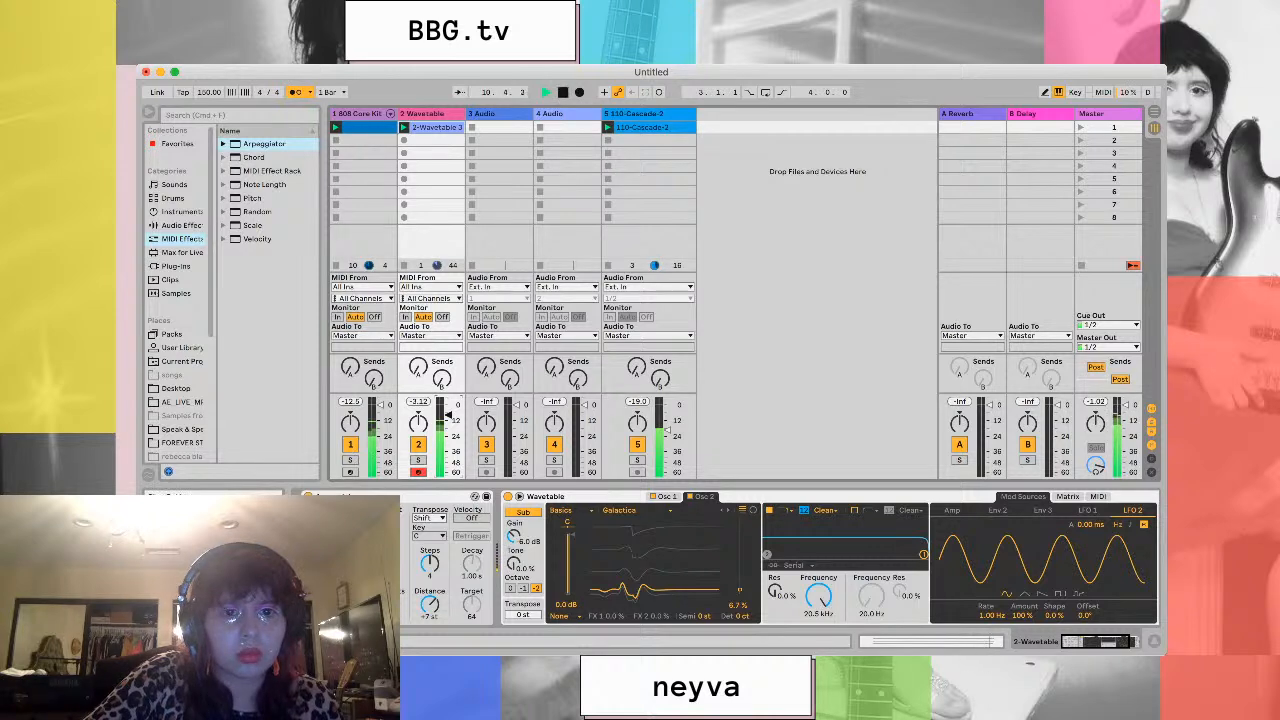
key(space)
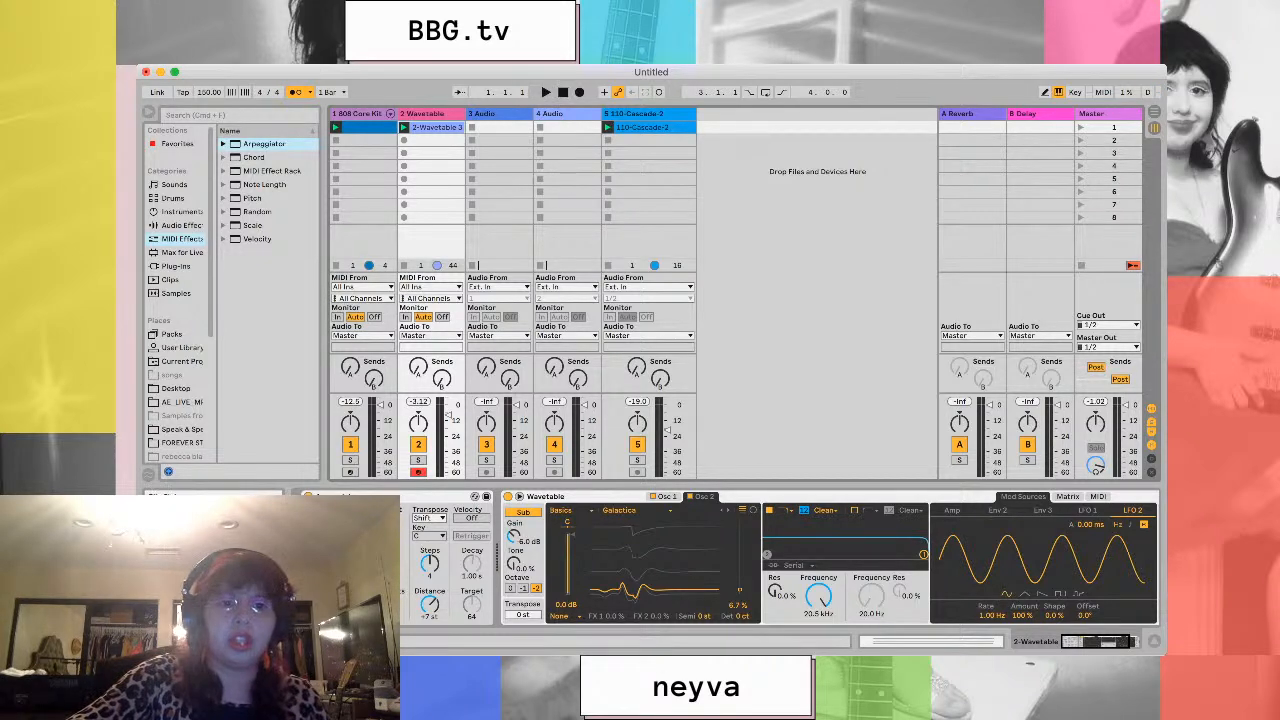
Look over the notes in the Wavetable track's first clip and delete that clip
double_click(437, 128)
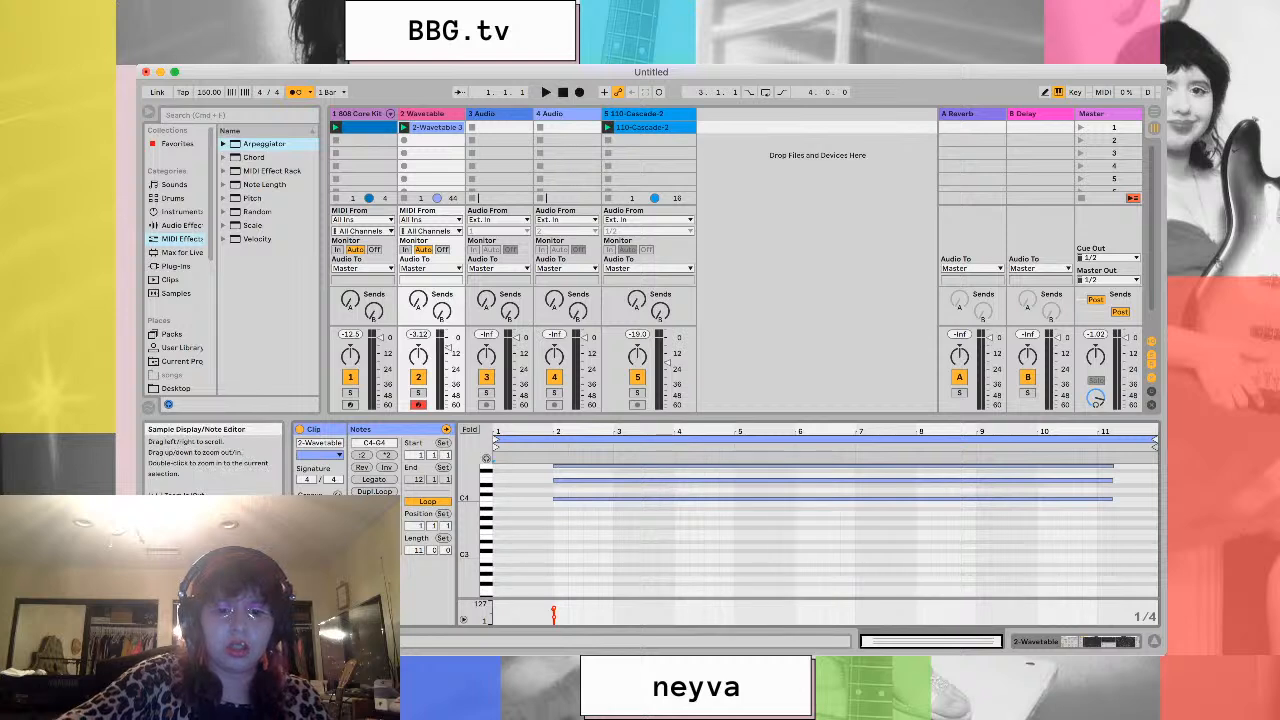
scroll(825, 530, up, 4)
scroll(825, 530, down, 3)
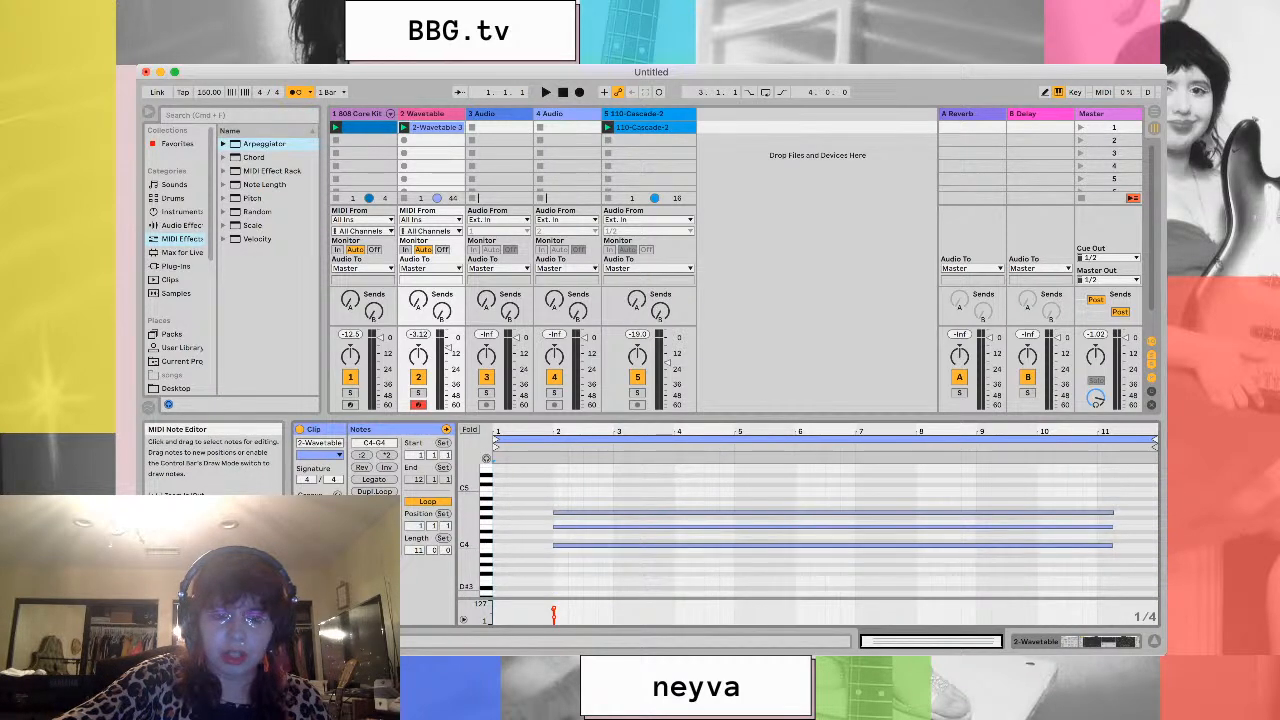
scroll(825, 530, up, 1)
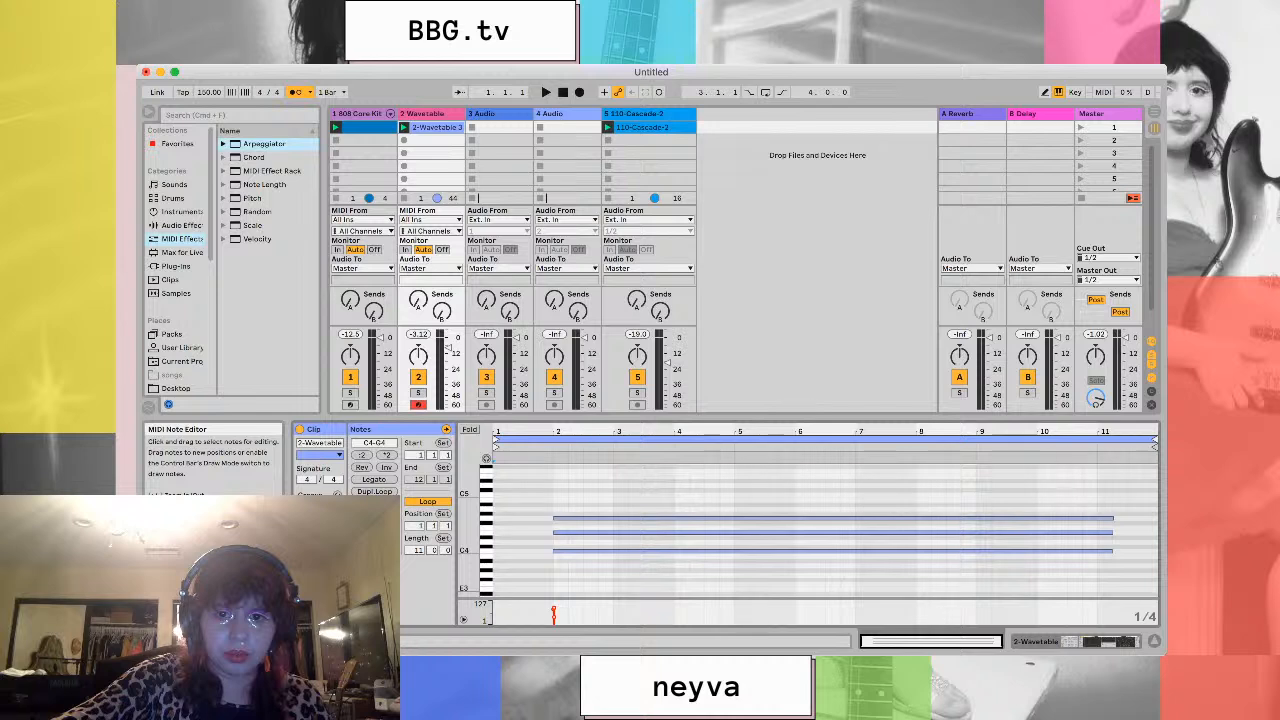
scroll(809, 515, down, 15)
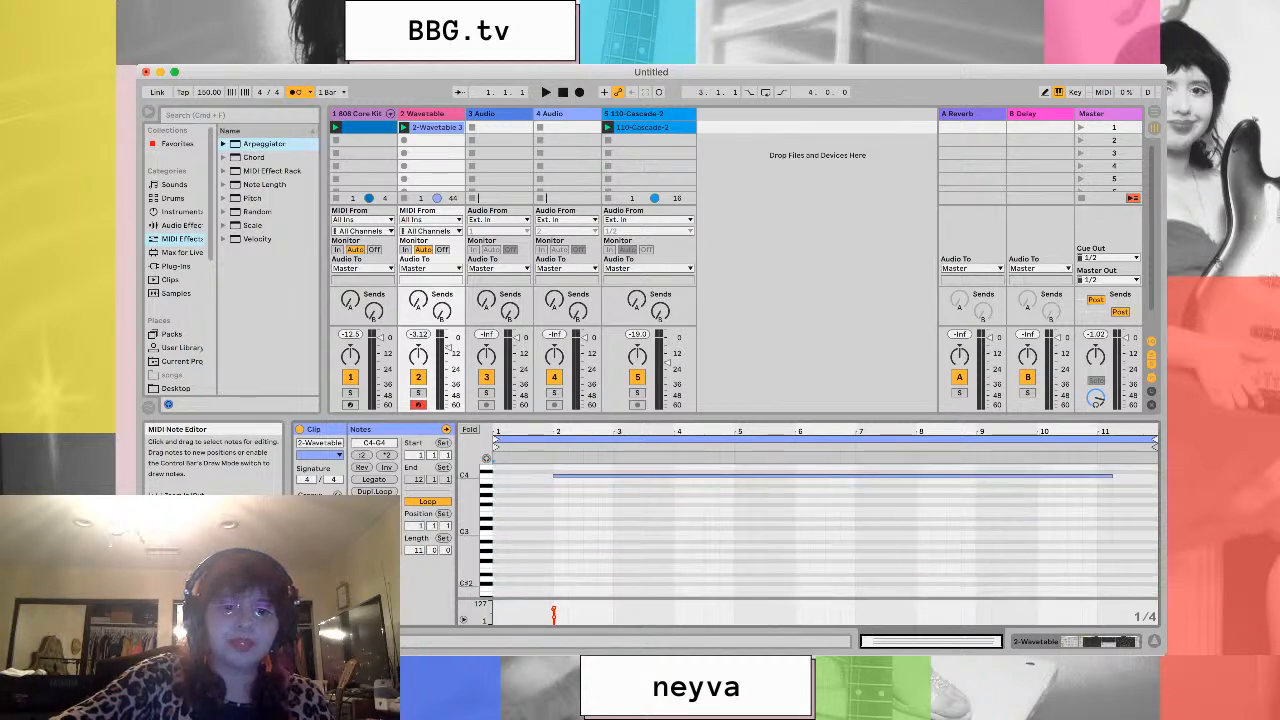
scroll(809, 515, up, 12)
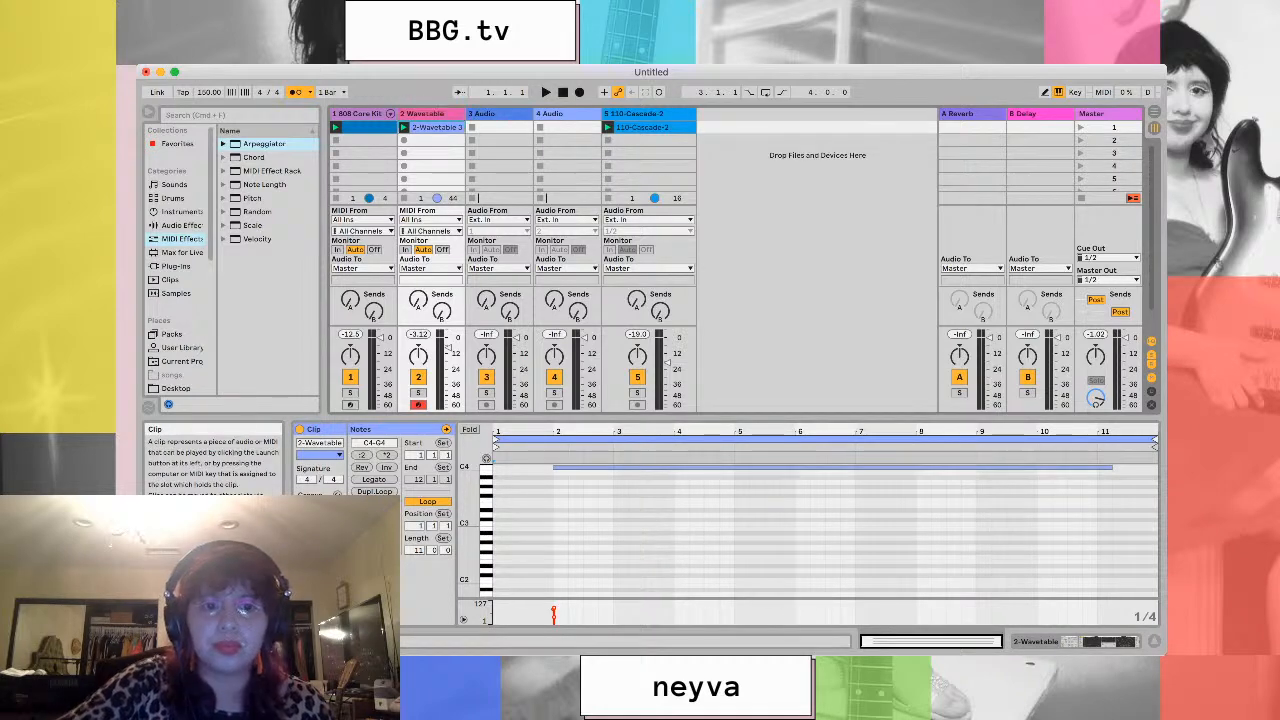
key(Delete)
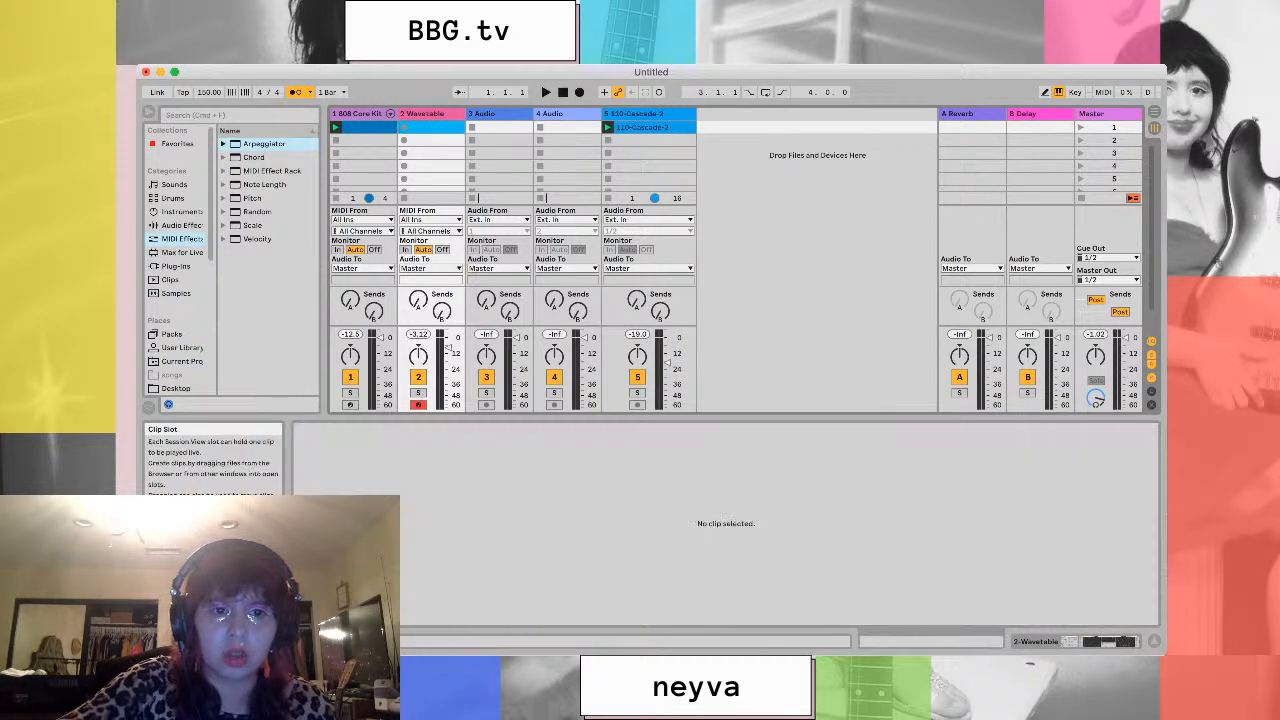
Remove the Arpeggiator from the Wavetable track and play test notes over the running clips
double_click(423, 114)
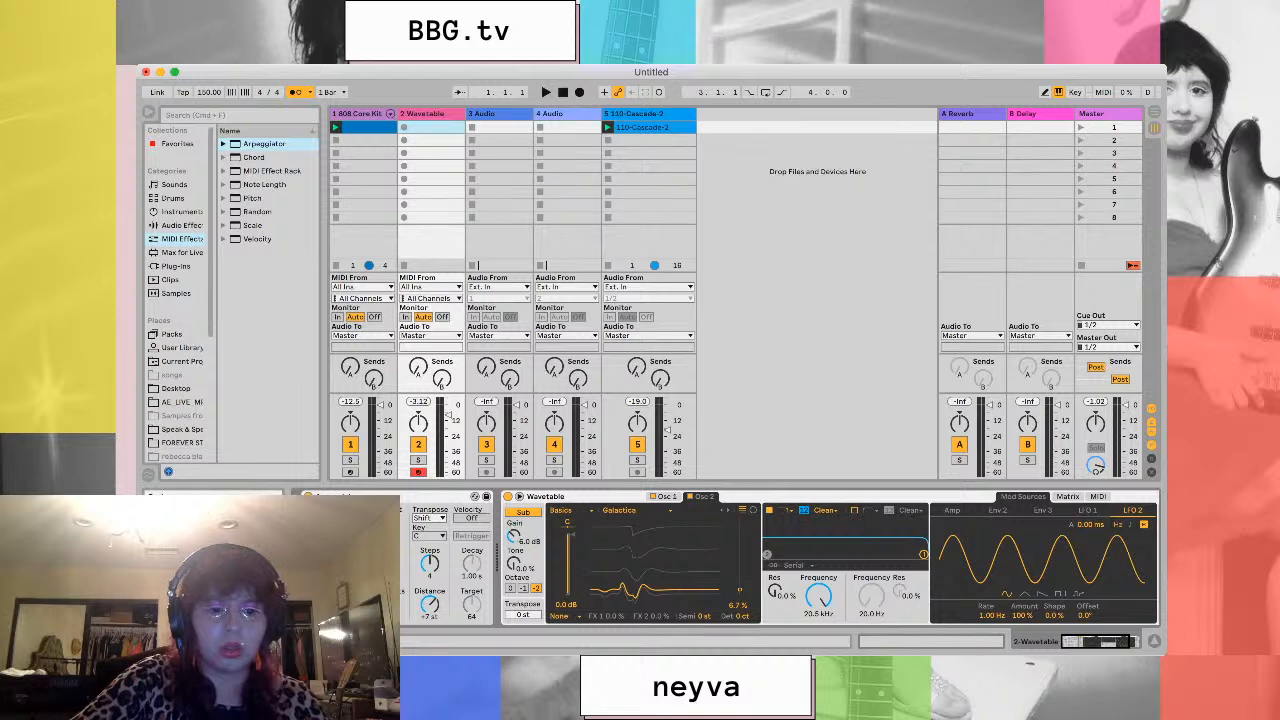
click(350, 497)
key(Delete)
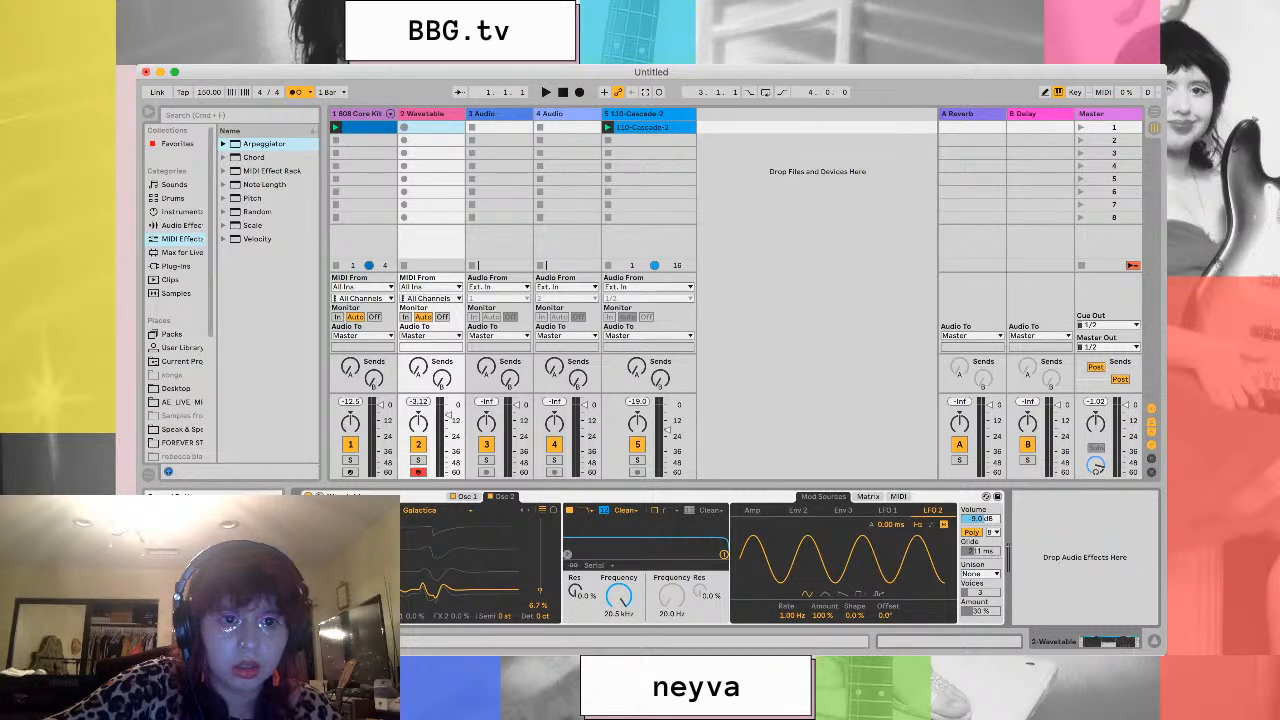
key(space)
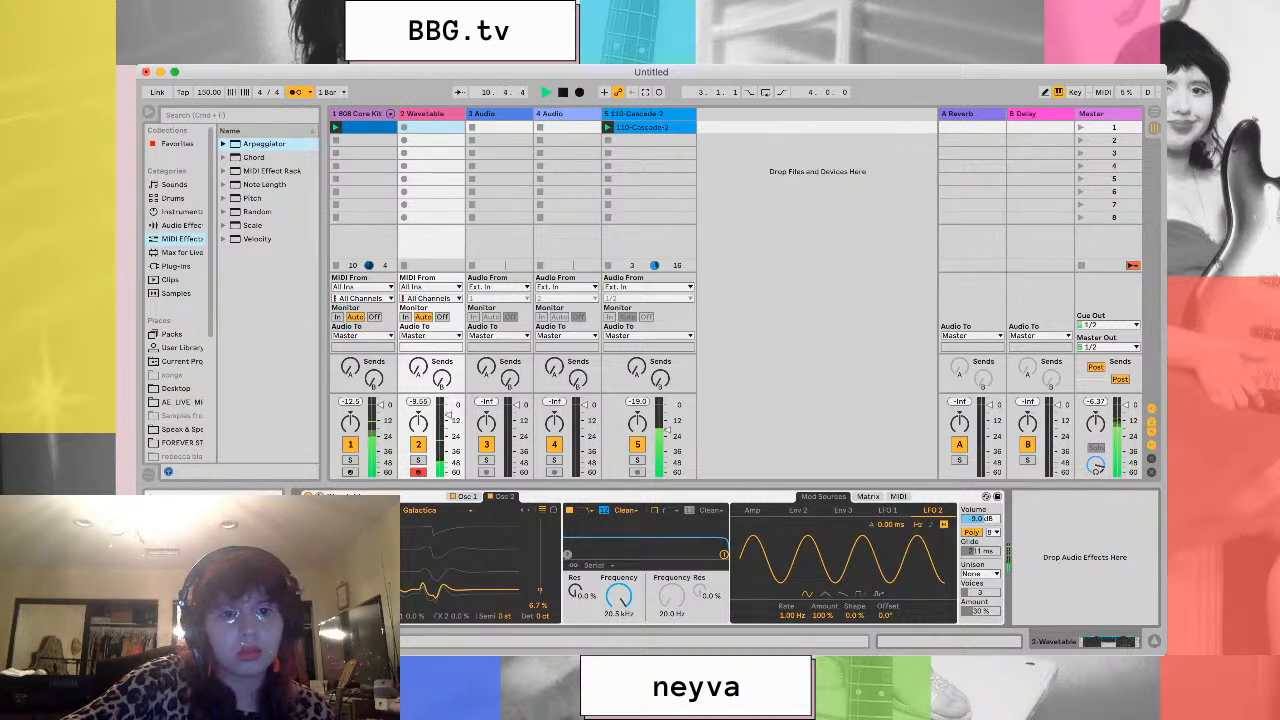
key(space)
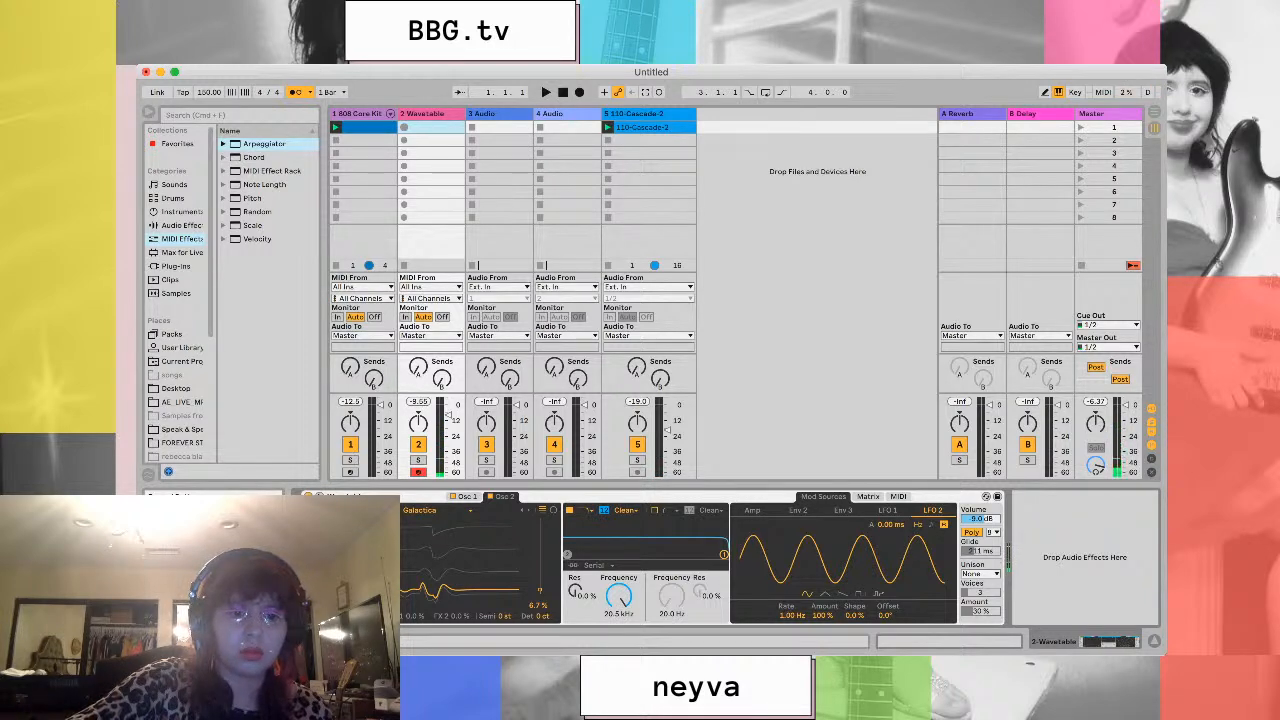
Record a new clip without the Arpeggiator in the Wavetable track's first slot and play it back with the other clips
key(Return)
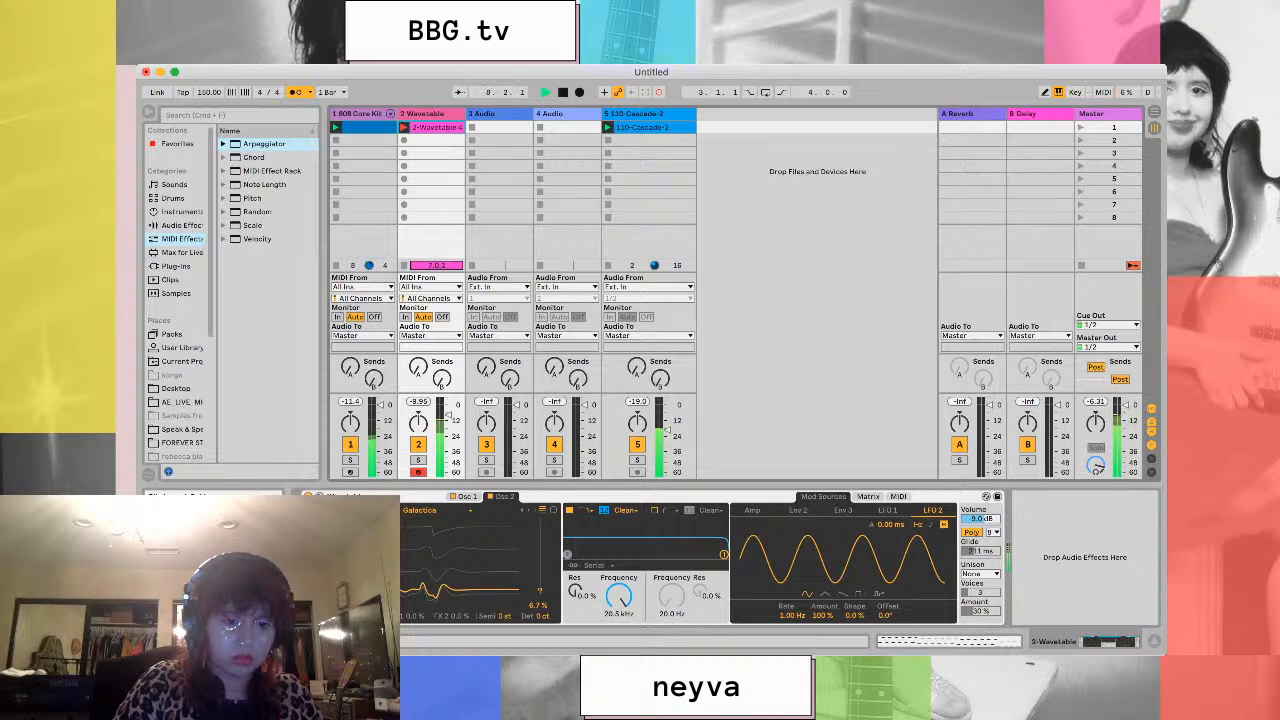
key(space)
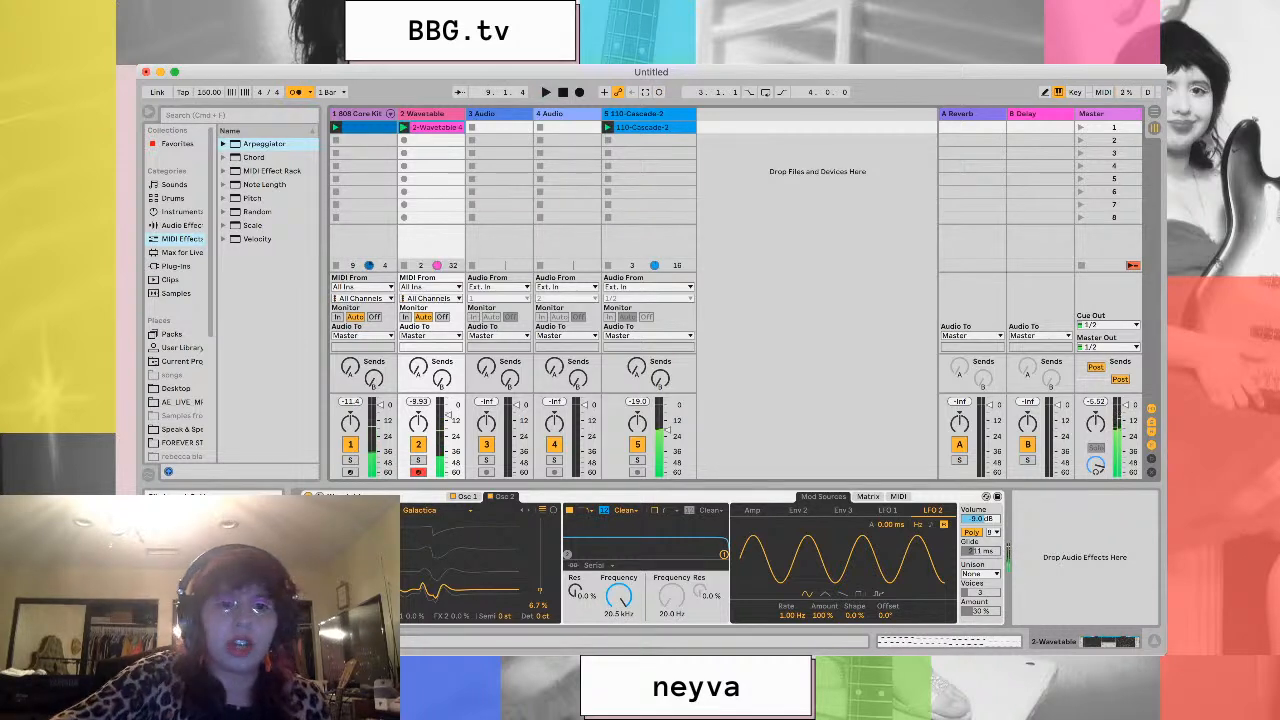
key(space)
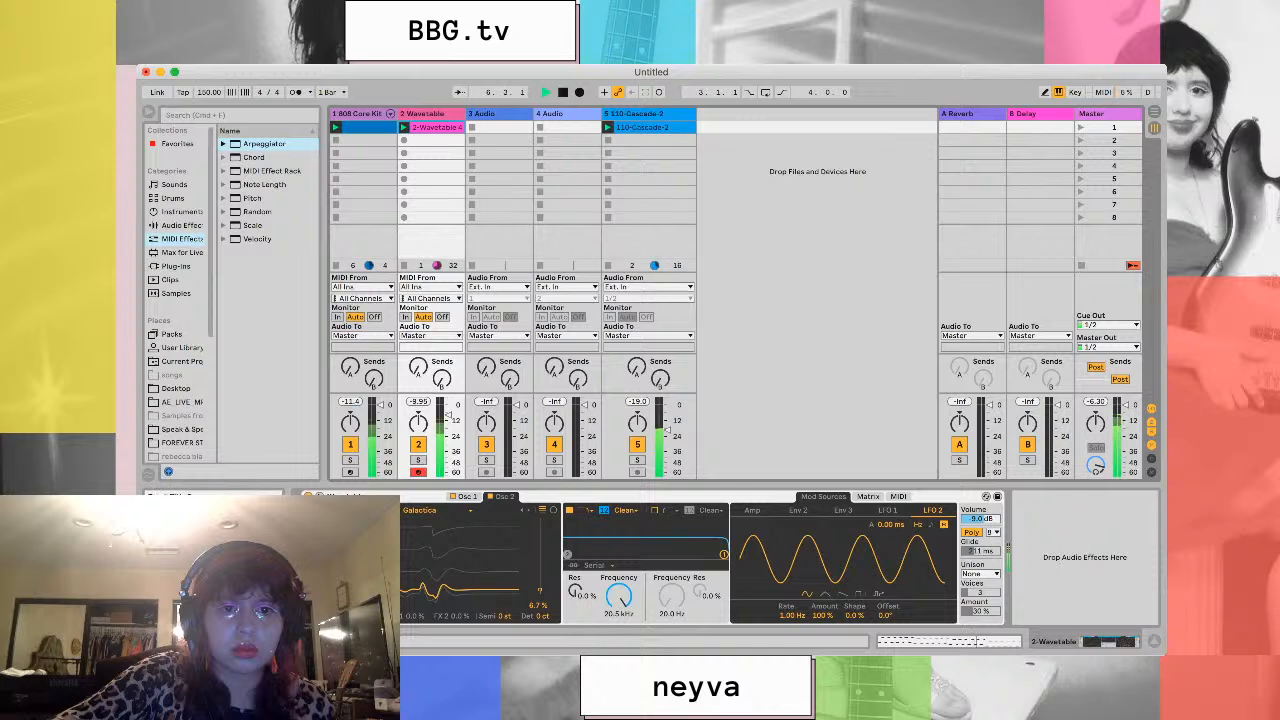
key(space)
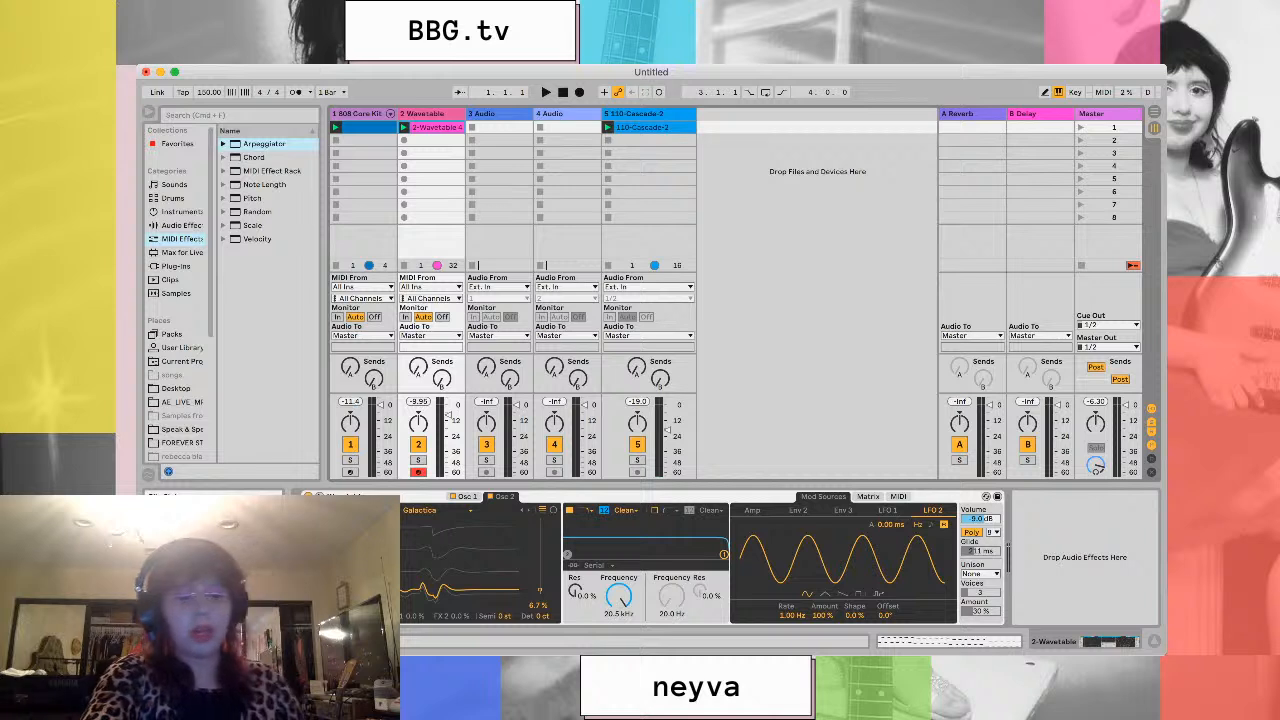
Insert a new audio track after the Wavetable track and delete it again
key(super+t)
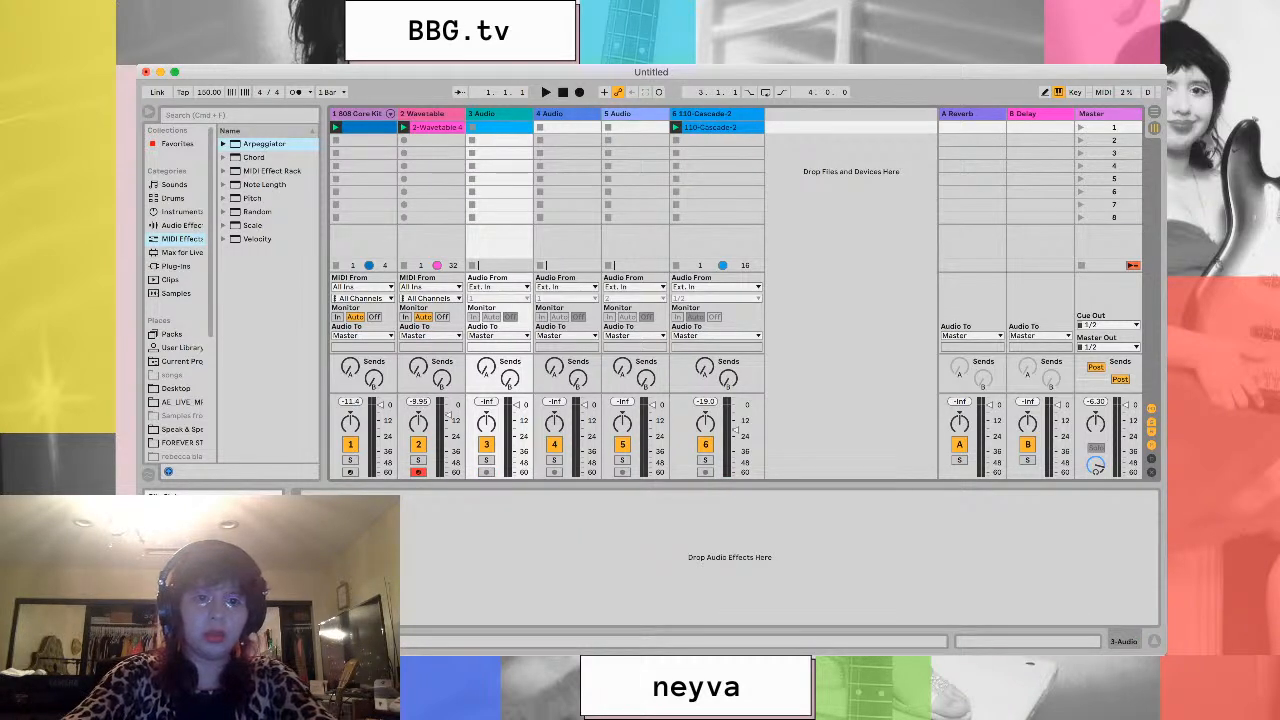
click(500, 114)
key(Delete)
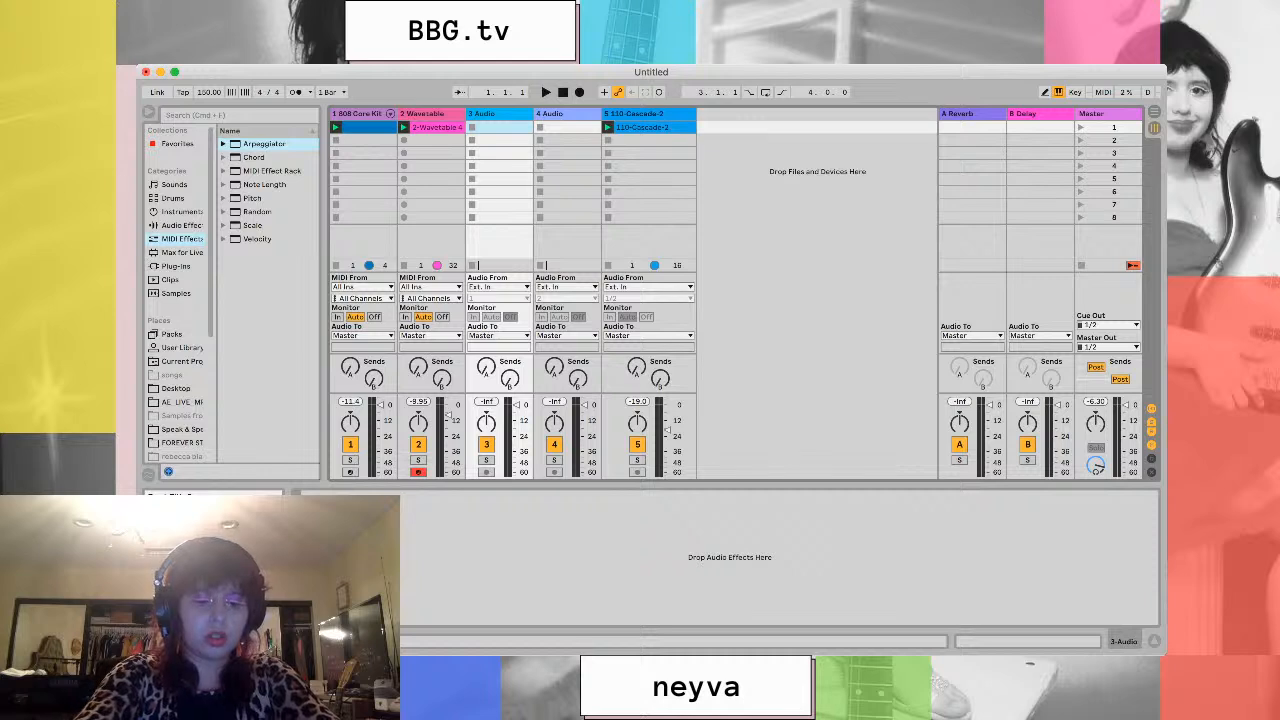
Insert a new MIDI track between the two empty audio tracks and delete both audio tracks
key(super+shift+t)
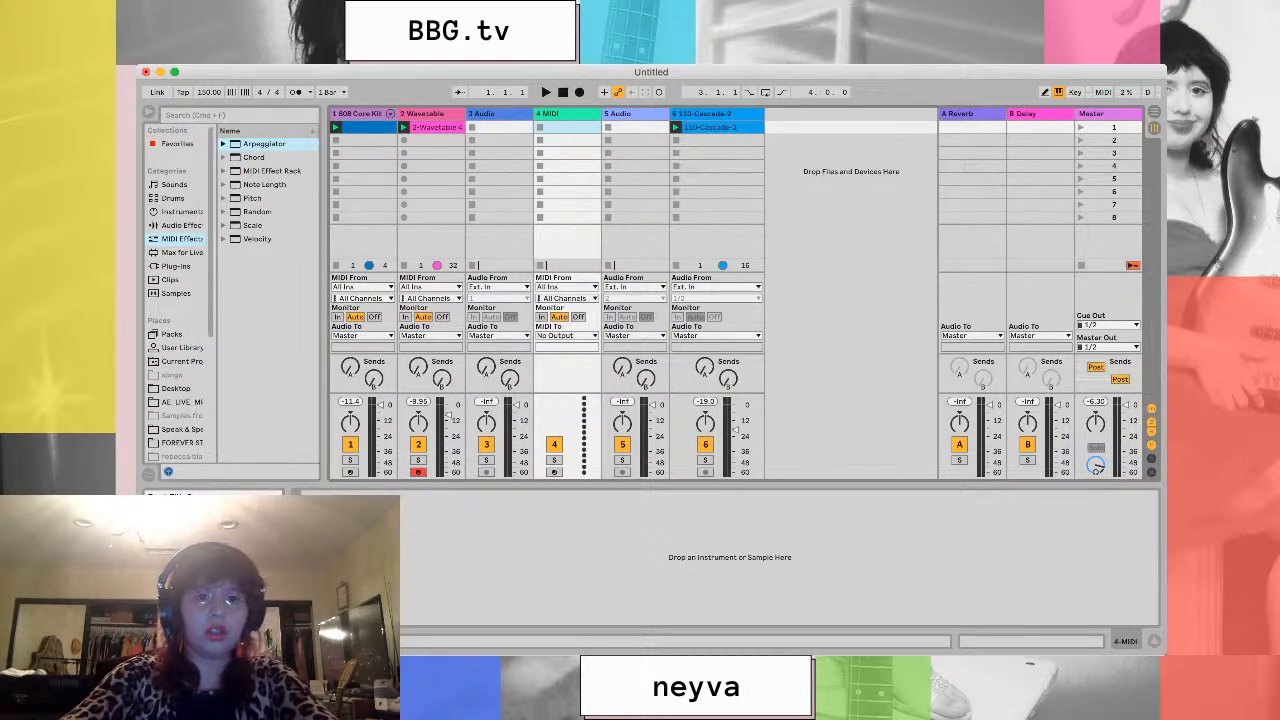
click(500, 127)
key(Delete)
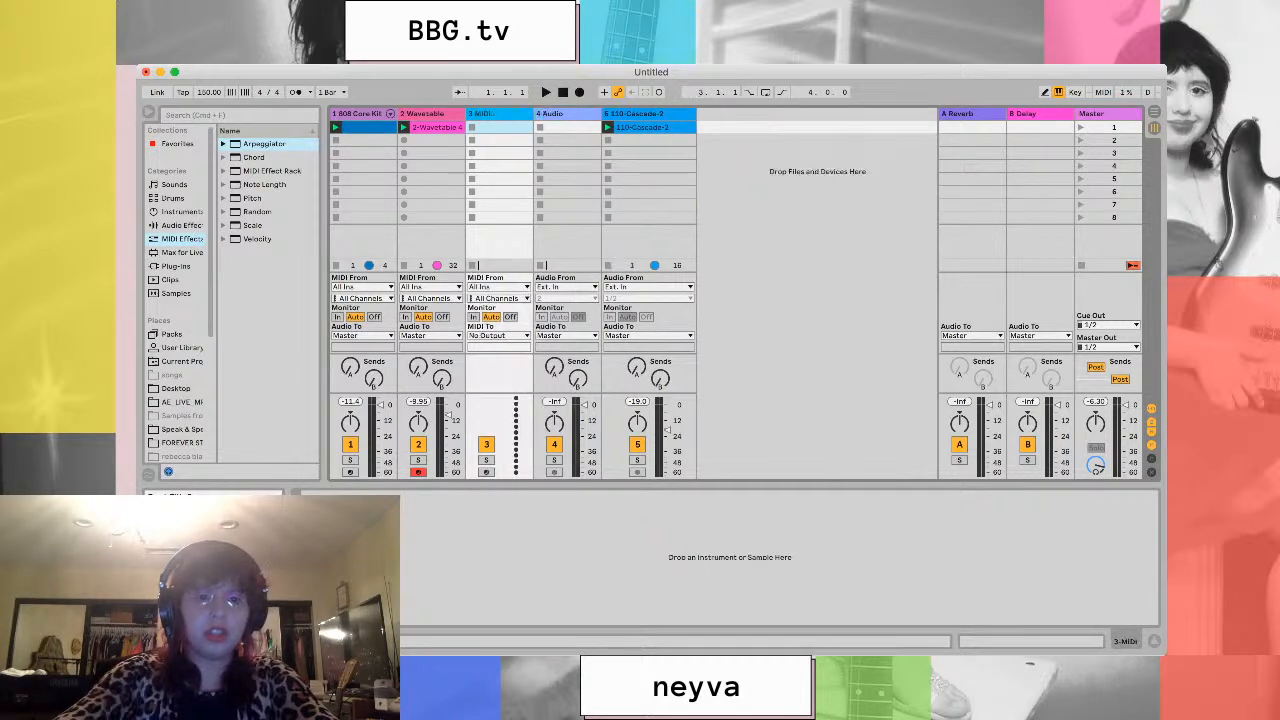
click(555, 114)
key(Delete)
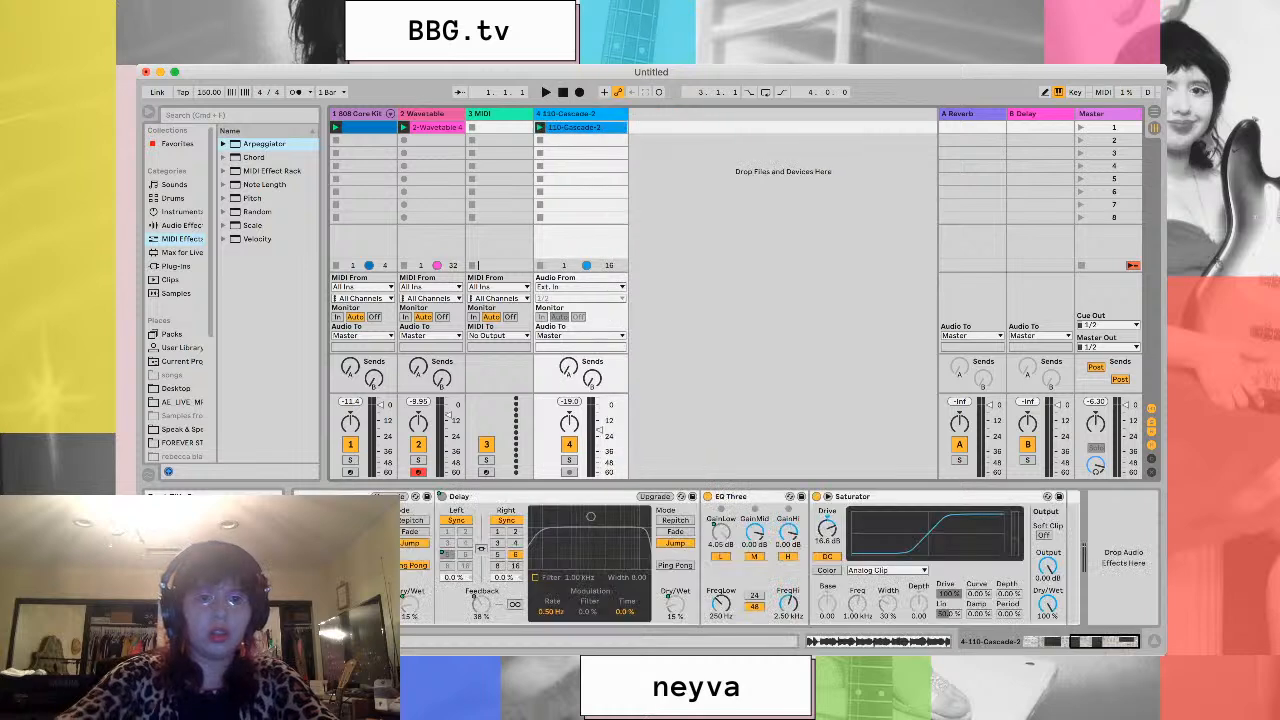
Find the Tension instrument in the browser and load it onto the new MIDI track
click(487, 114)
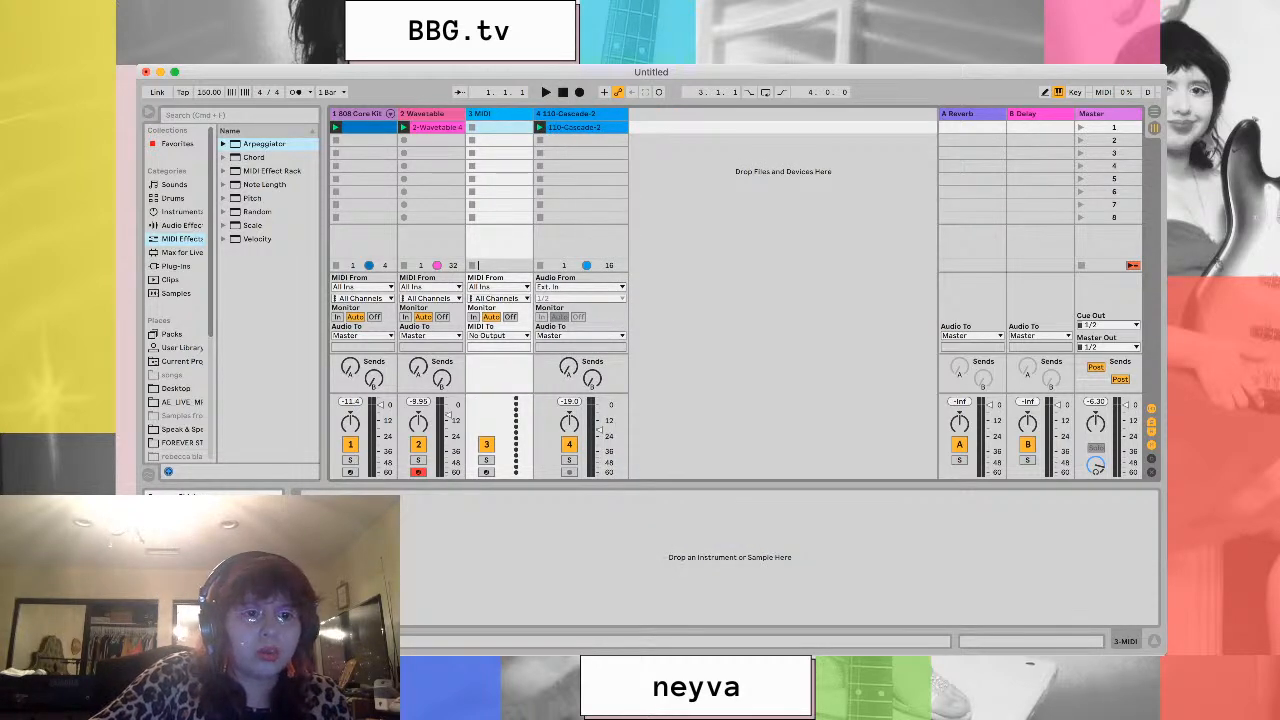
click(181, 239)
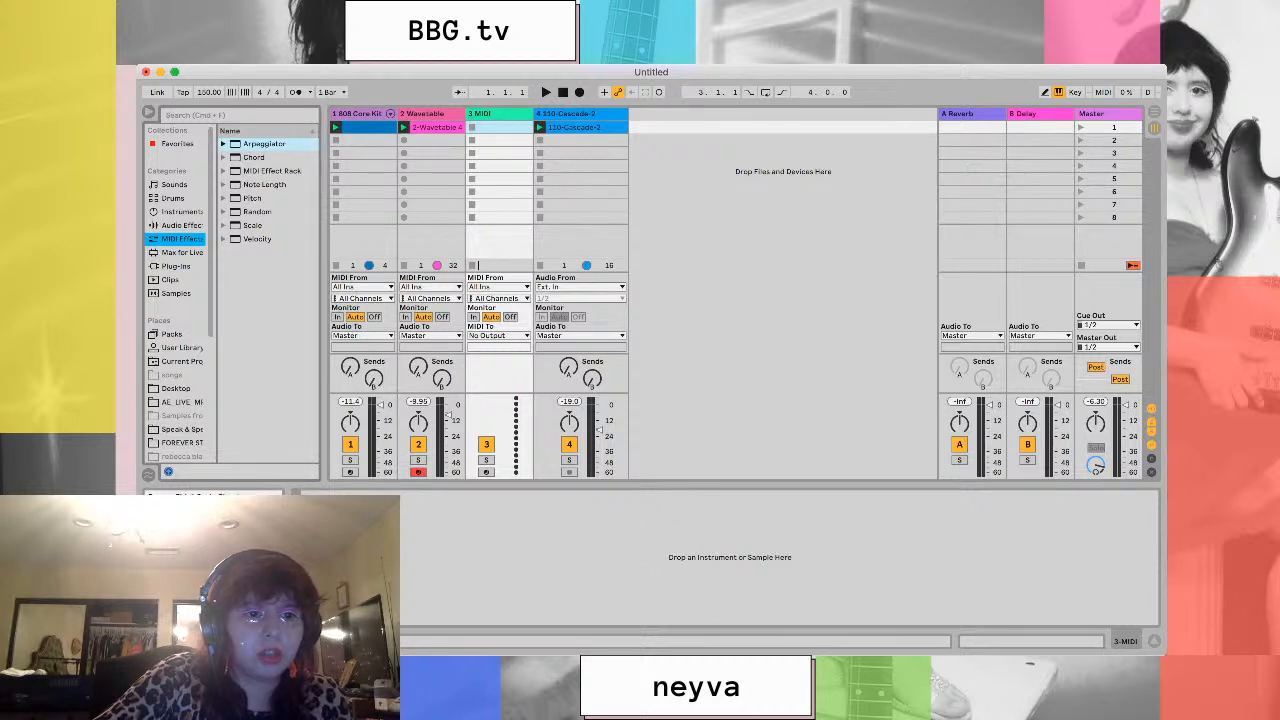
click(176, 266)
click(181, 212)
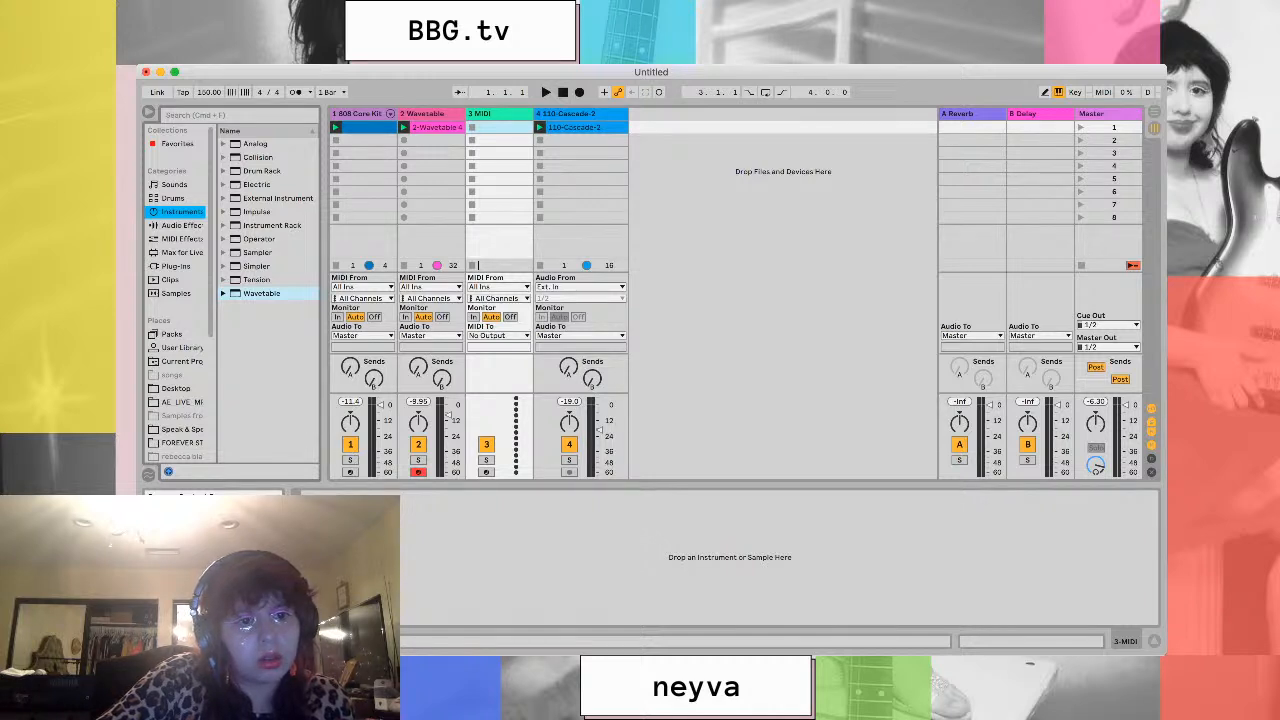
click(224, 280)
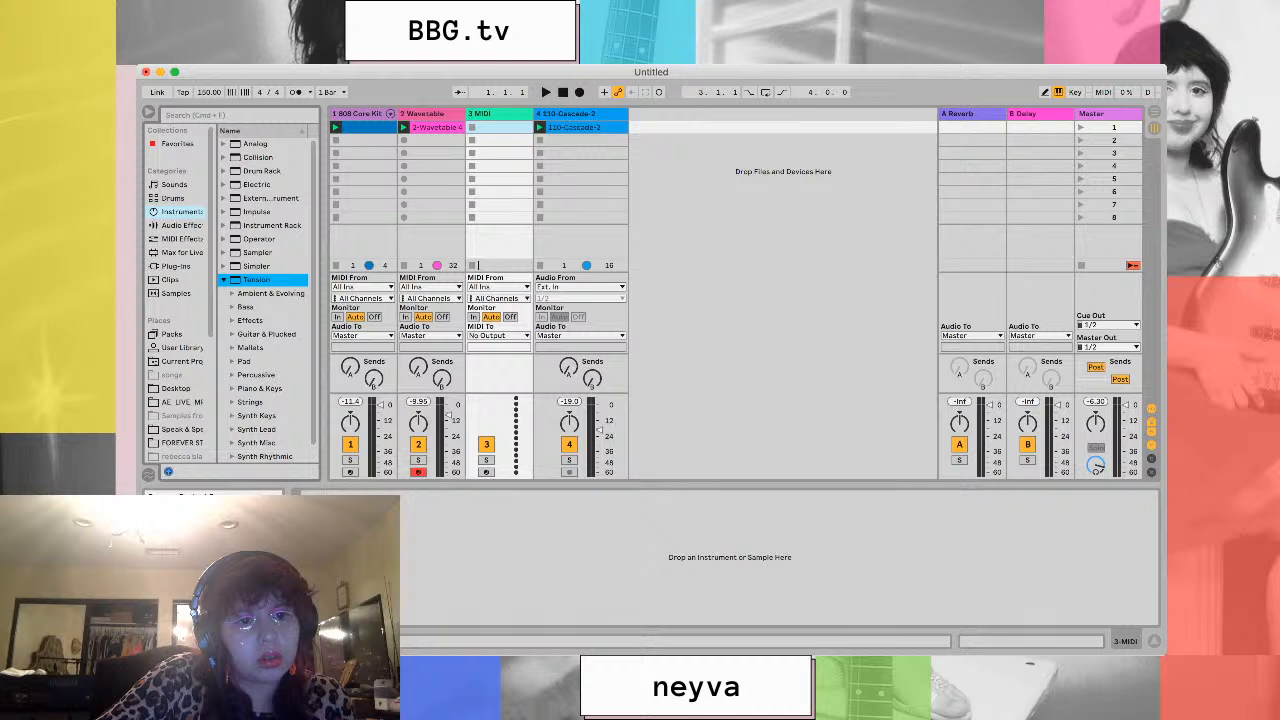
click(232, 307)
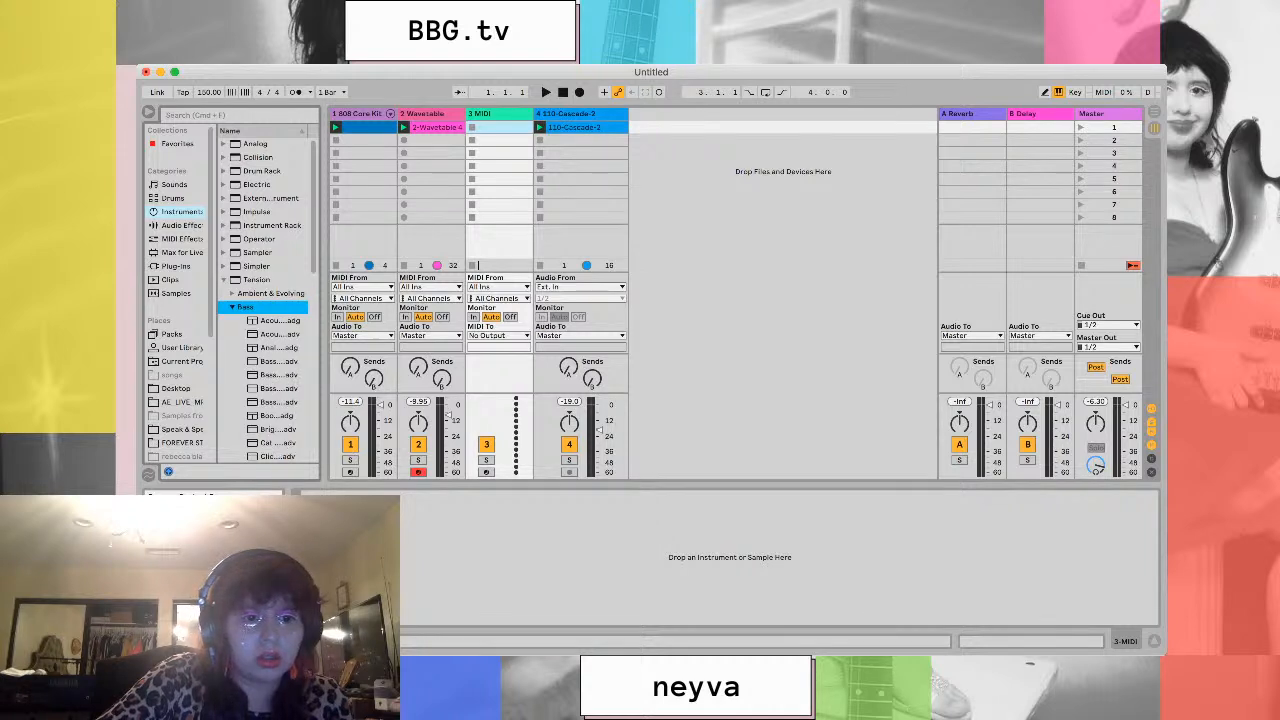
click(256, 280)
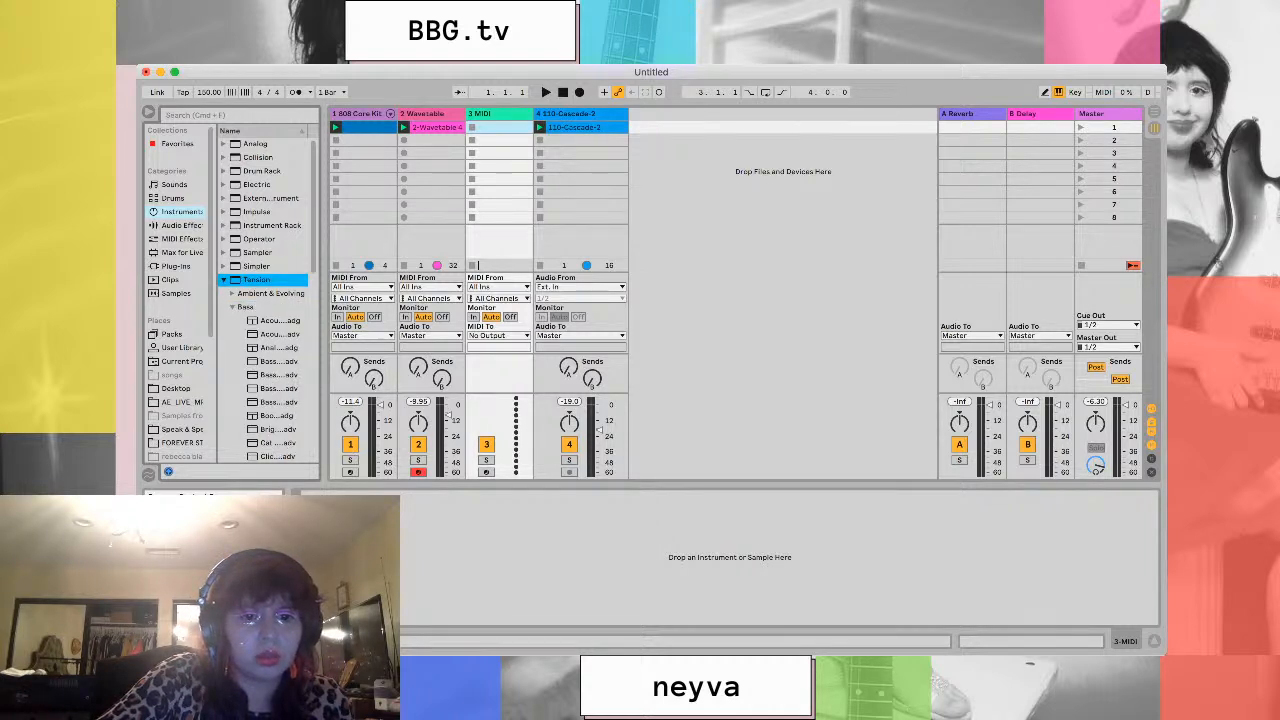
key(Return)
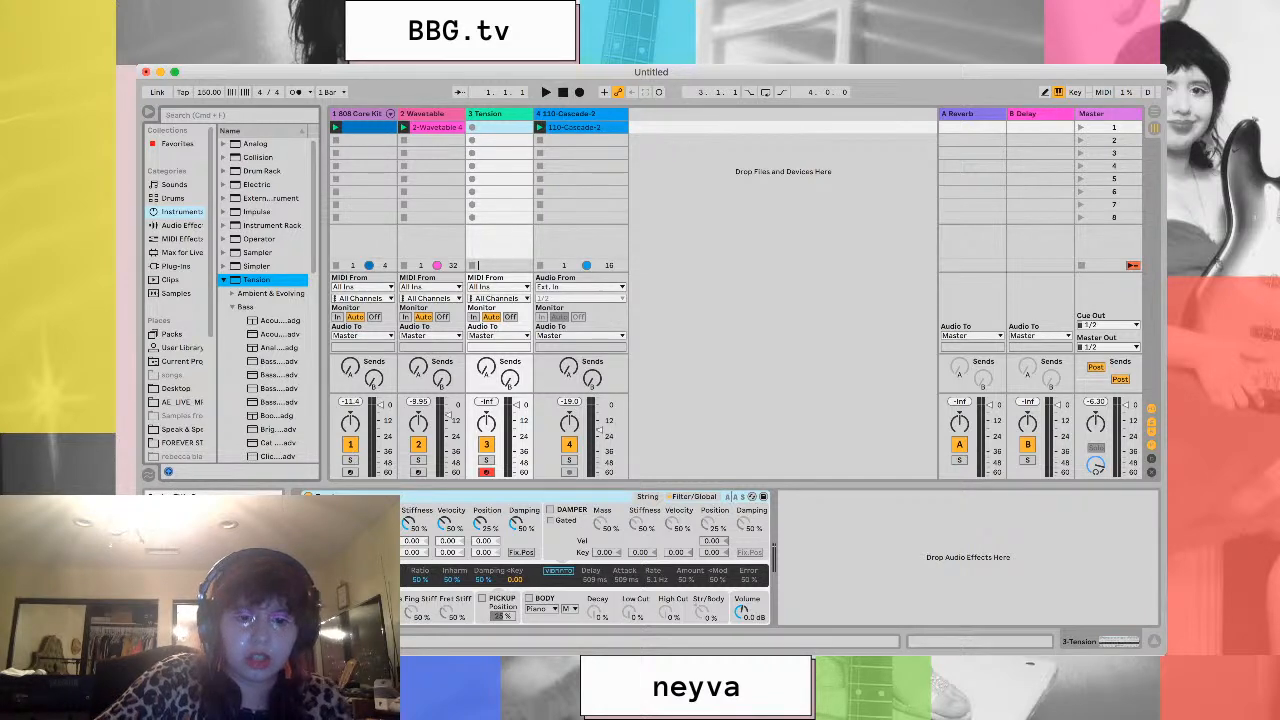
Play test notes on the Tension track and collapse Tension's Bass preset folder to see the other preset categories
key(a)
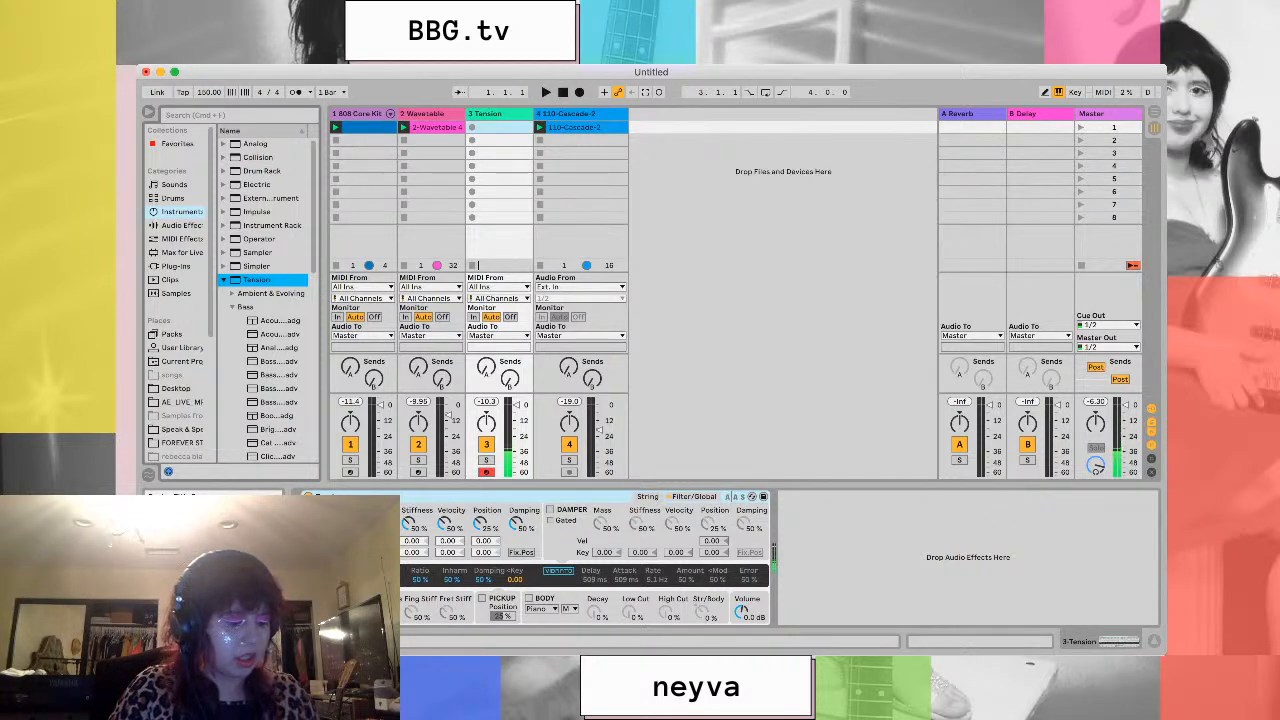
key(a)
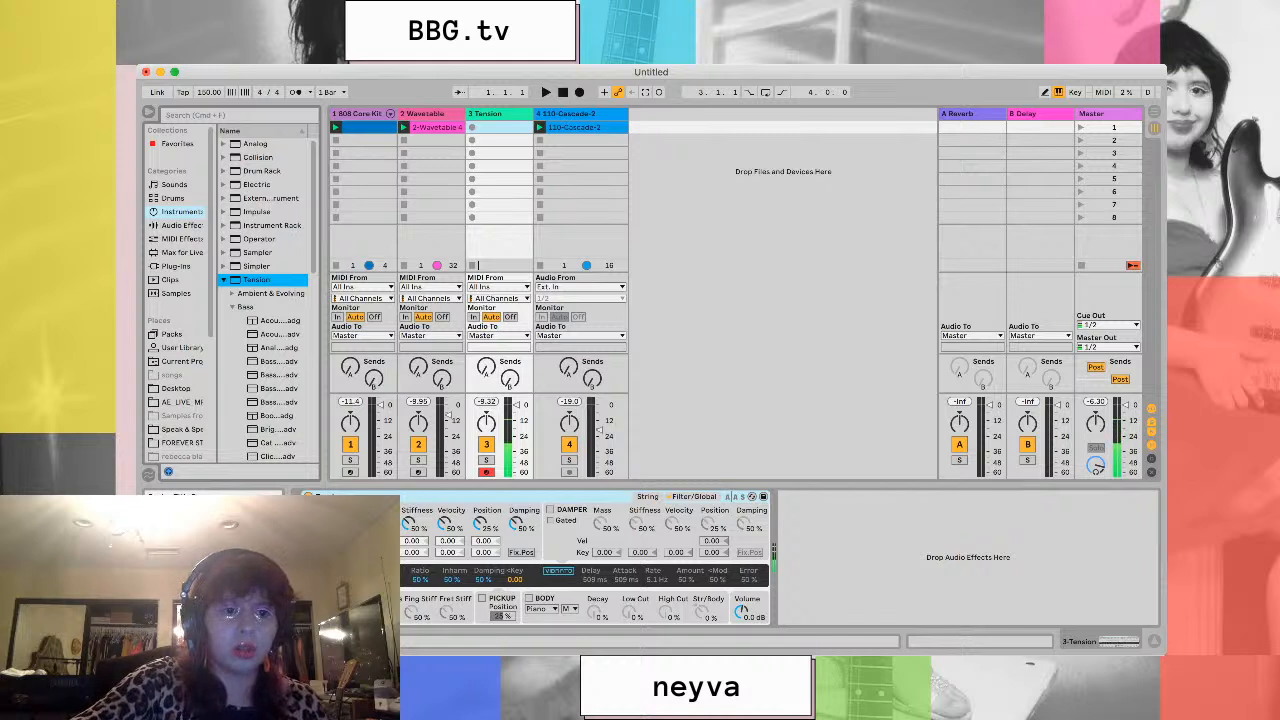
click(232, 307)
scroll(265, 300, down, 1)
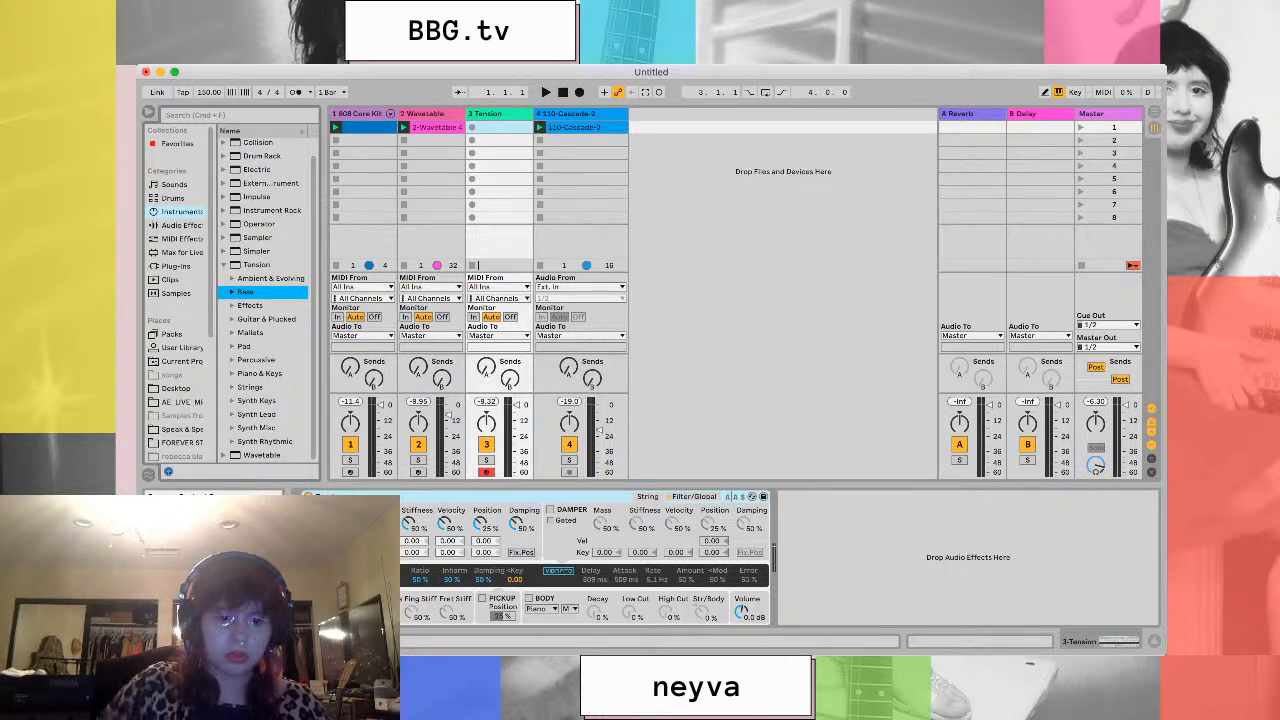
View the devices on the Wavetable and 110-Cascade-2 tracks, and open the 110-Cascade-2 clip's sample
click(453, 451)
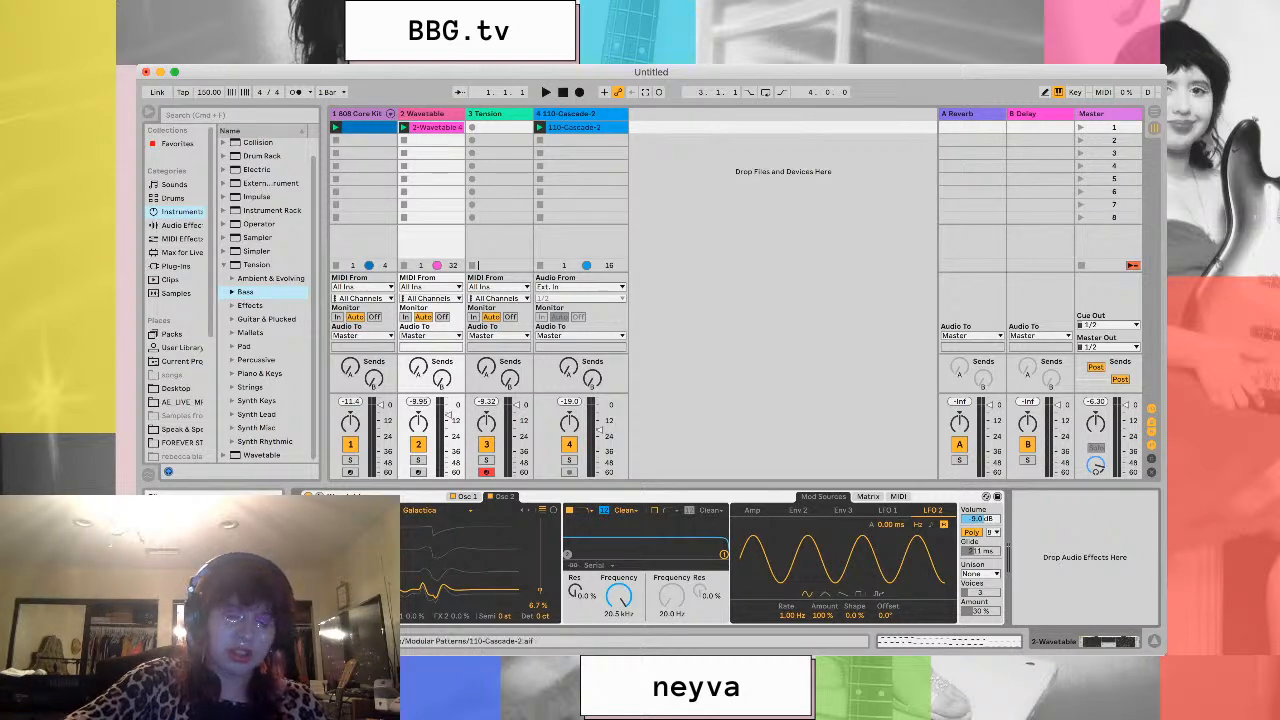
click(580, 114)
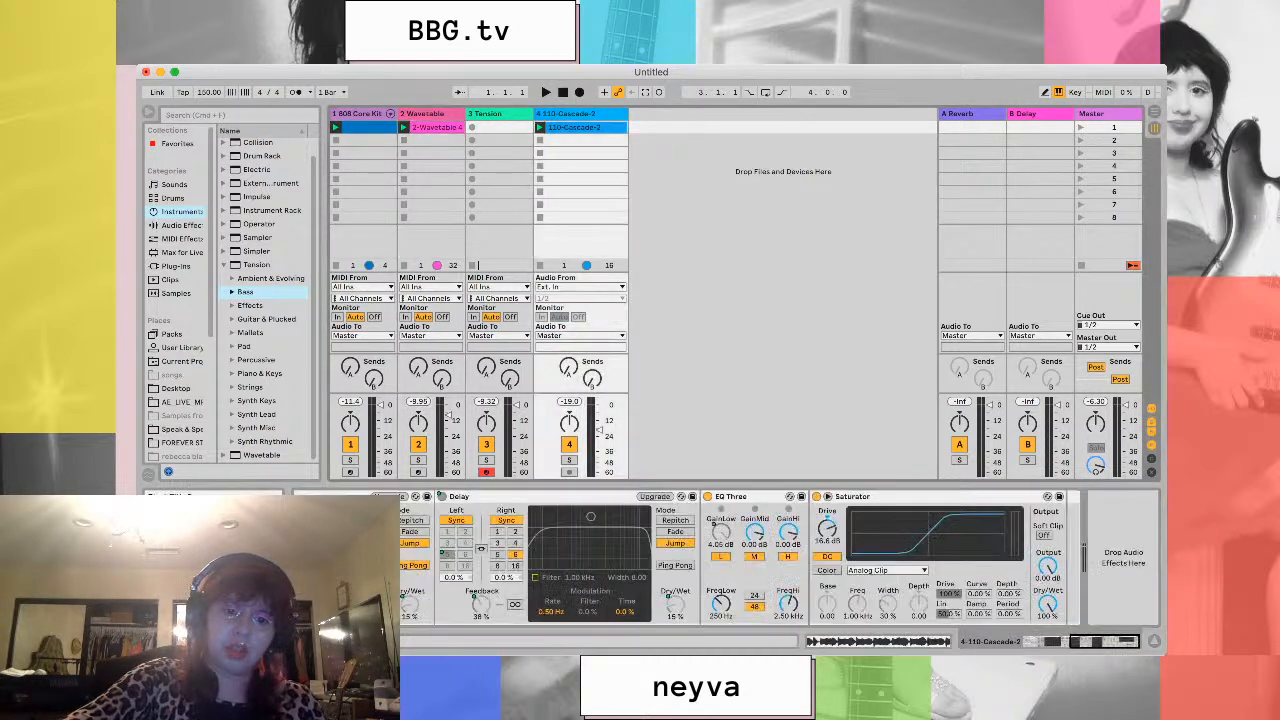
double_click(580, 128)
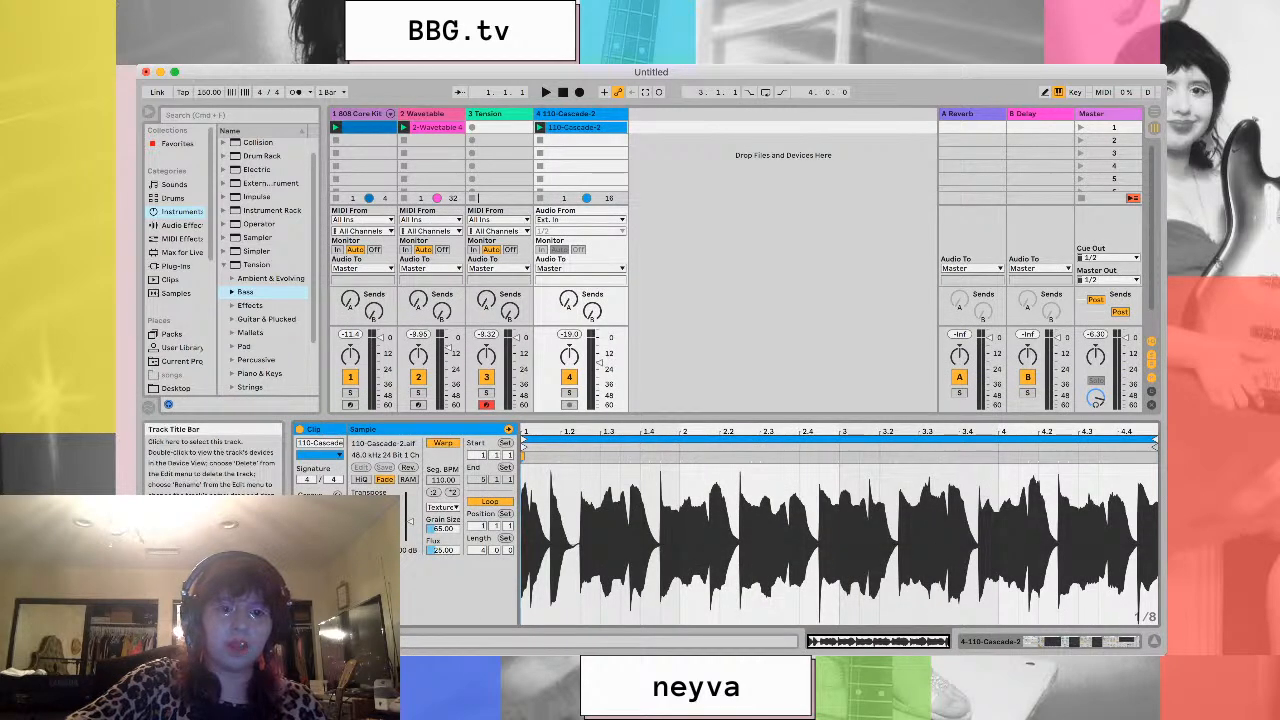
Find the Wah Tube Bass preset among Tension's Bass presets and load it onto the Tension track
click(492, 114)
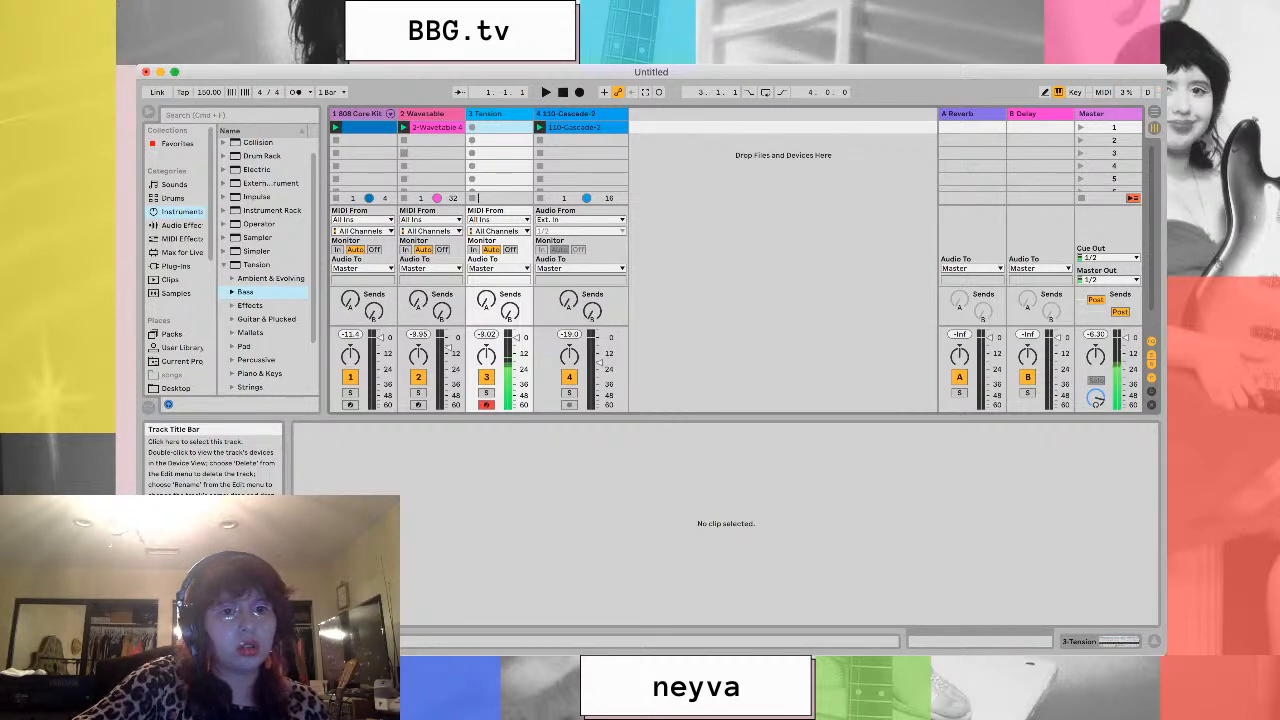
click(232, 292)
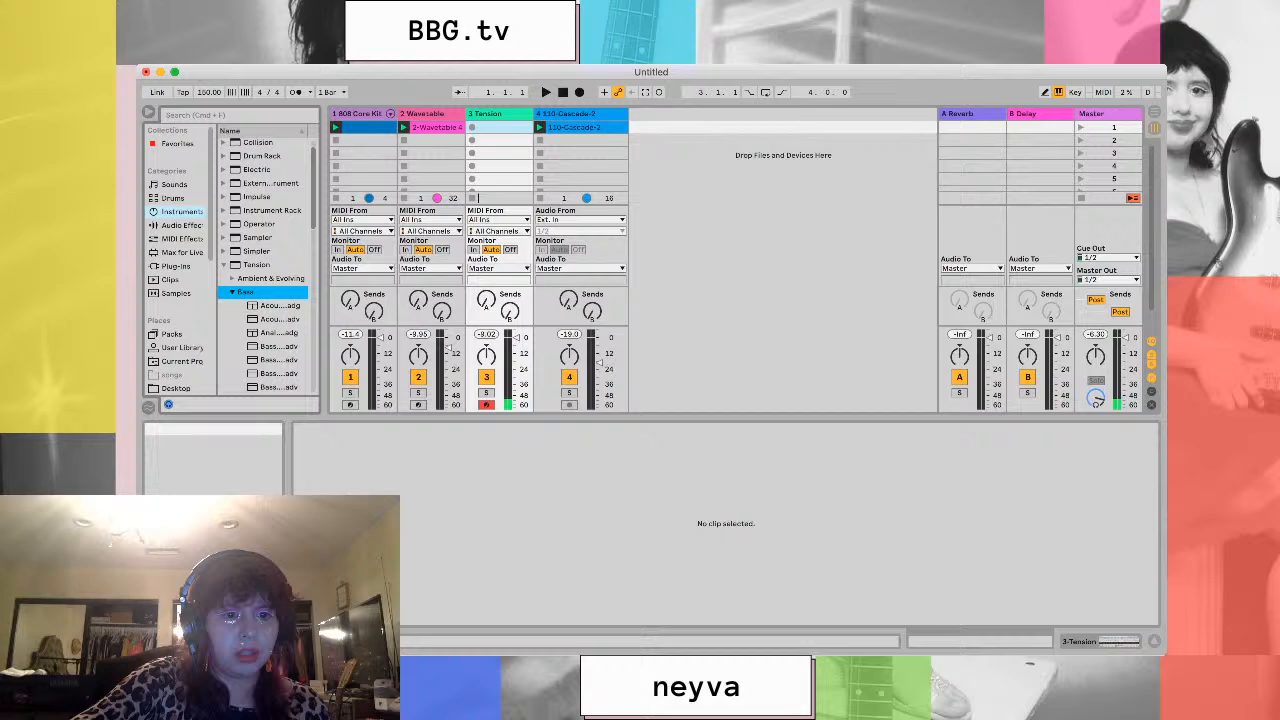
scroll(263, 267, down, 5)
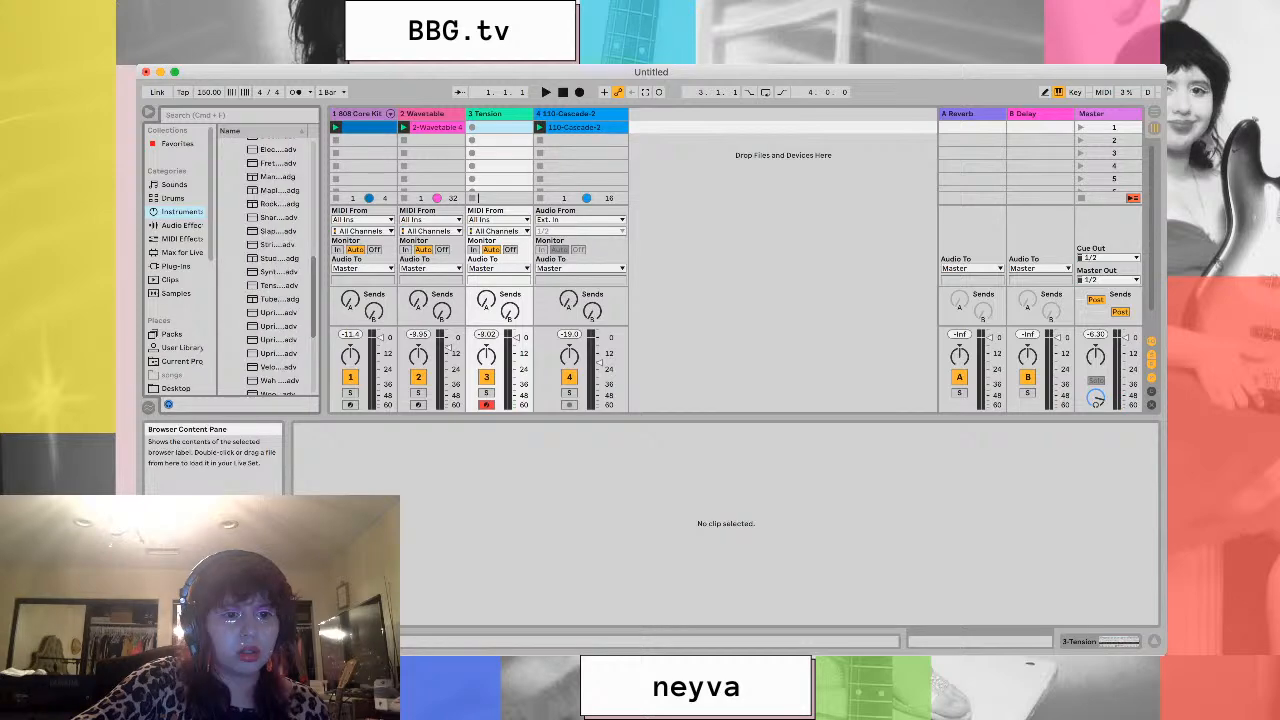
scroll(279, 323, down, 2)
double_click(279, 323)
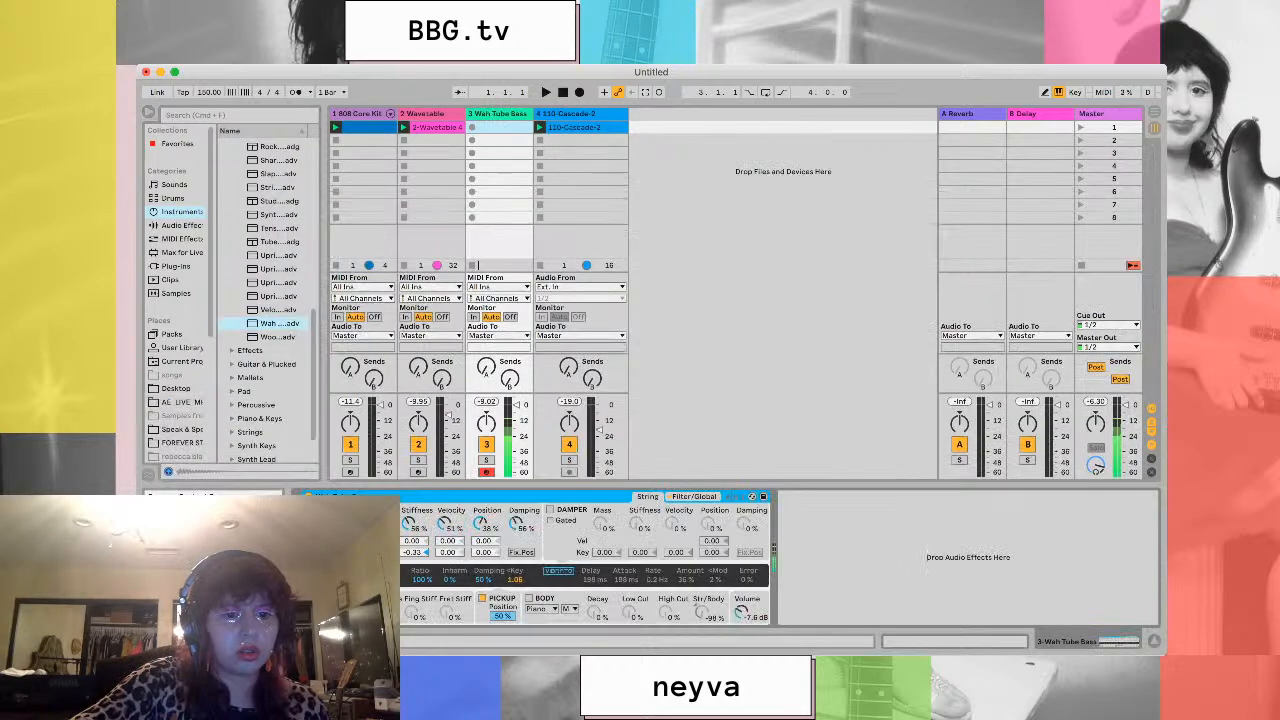
Replace the Wah Tube Bass preset on track 3 with the Electric Bass Drive preset
drag(313, 355, 313, 264)
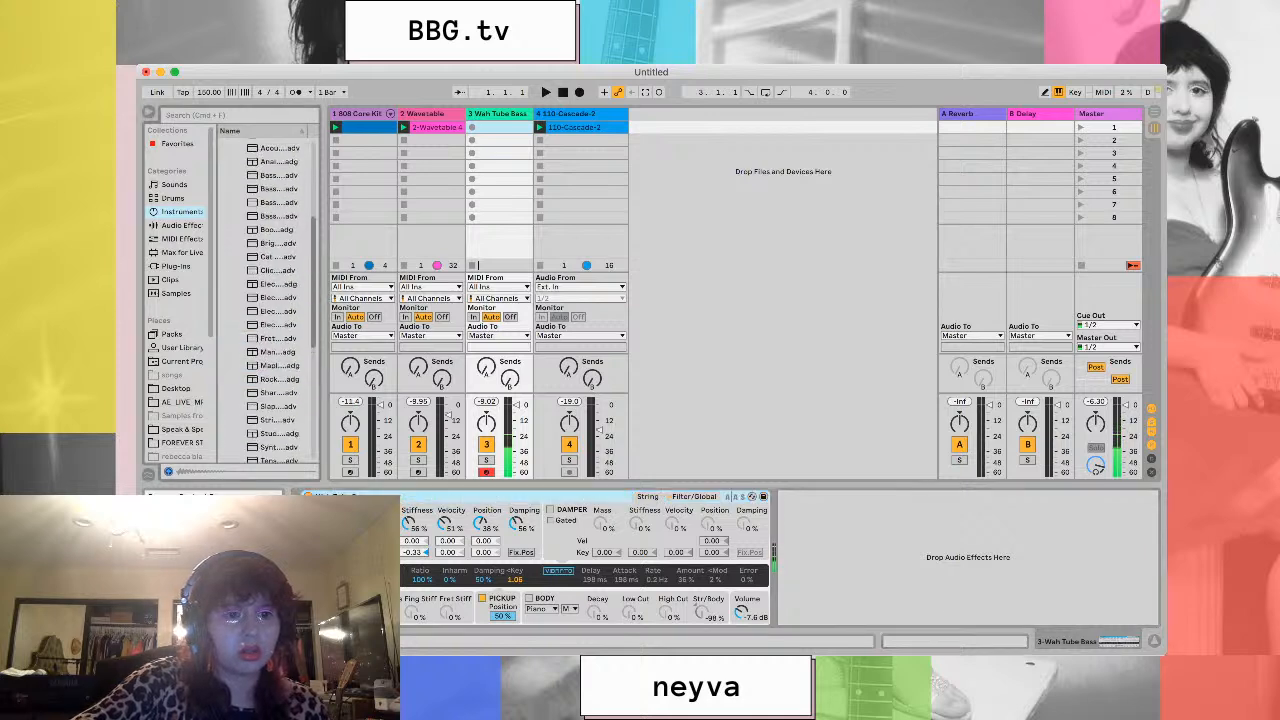
click(279, 284)
double_click(279, 284)
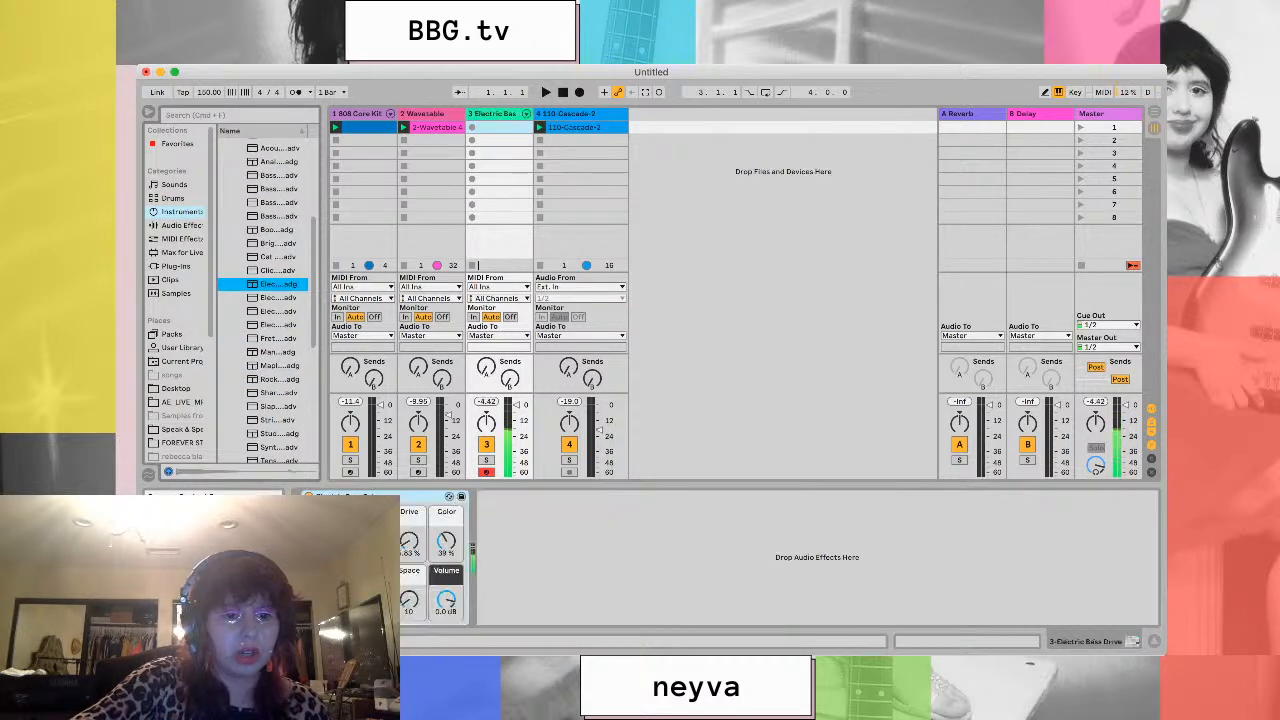
Compare the Bass1 Saw and Bass2 Soft Buzz presets on track 3 and settle on Bass1 Saw
scroll(265, 300, up, 3)
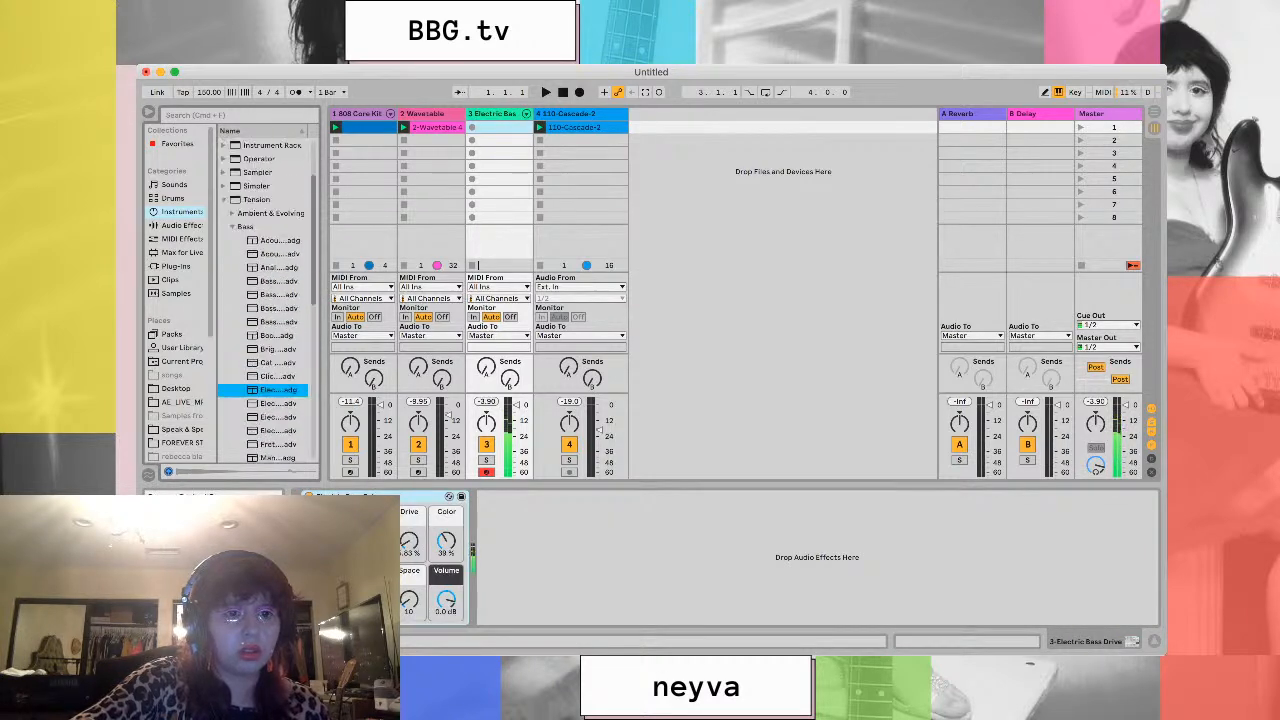
double_click(279, 275)
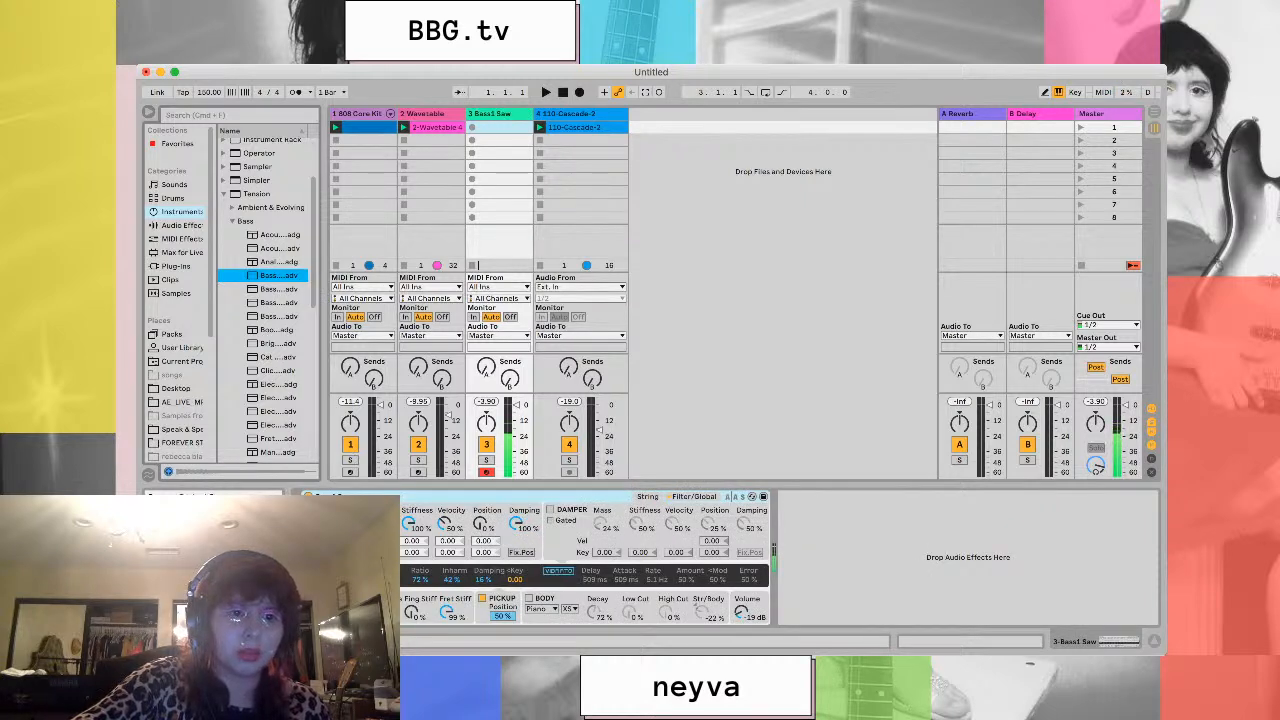
click(279, 289)
key(Return)
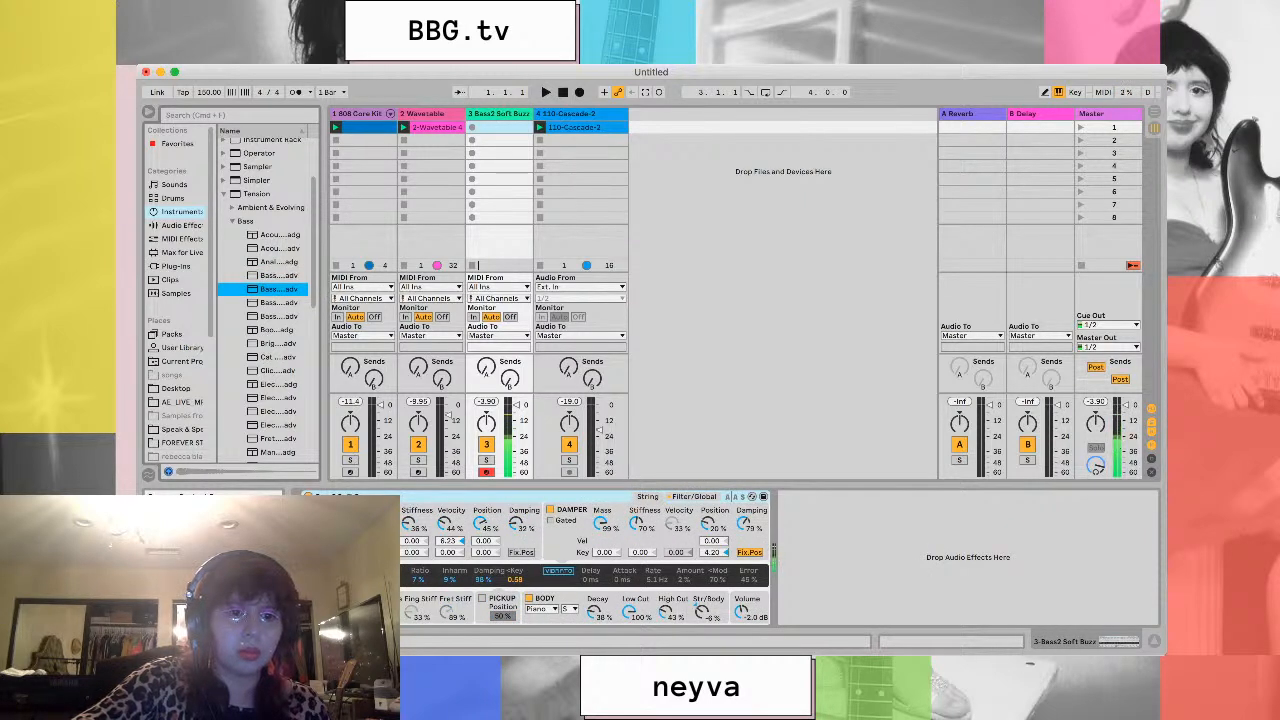
key(Up)
key(Return)
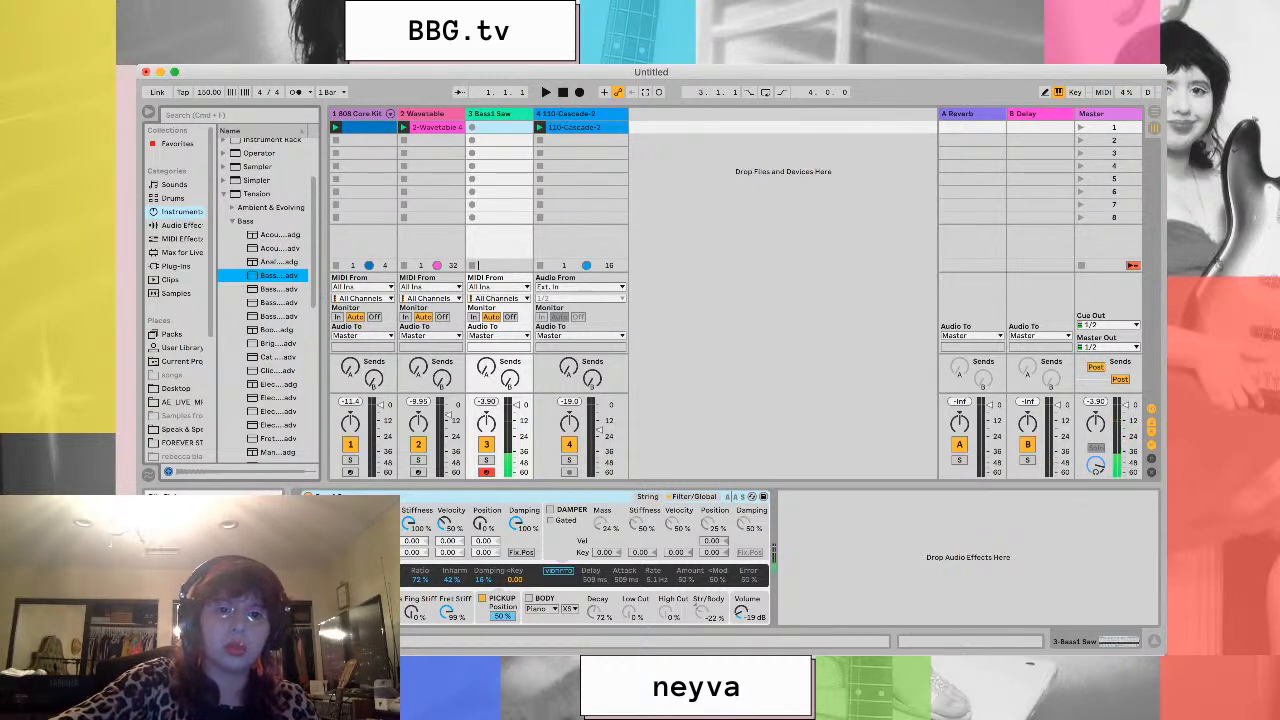
Turn on the metronome and record a bass line into the first clip slot of the Bass1 Saw track
click(295, 92)
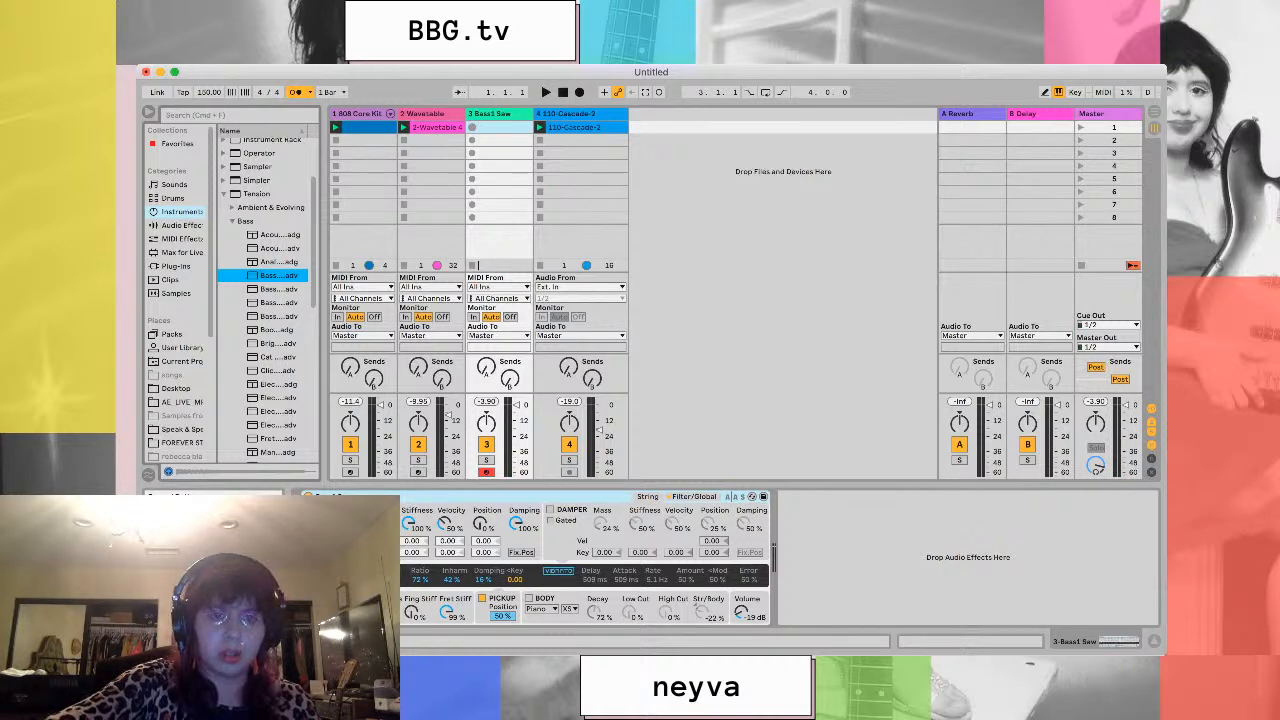
click(472, 127)
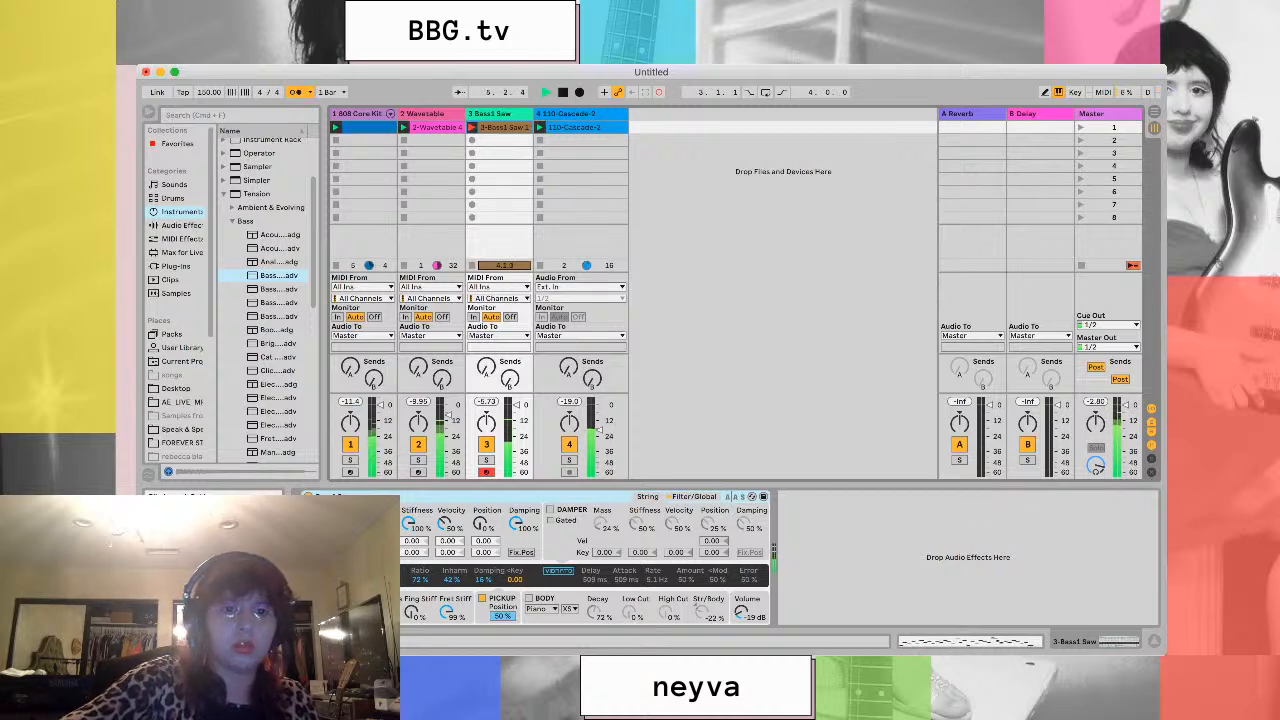
key(space)
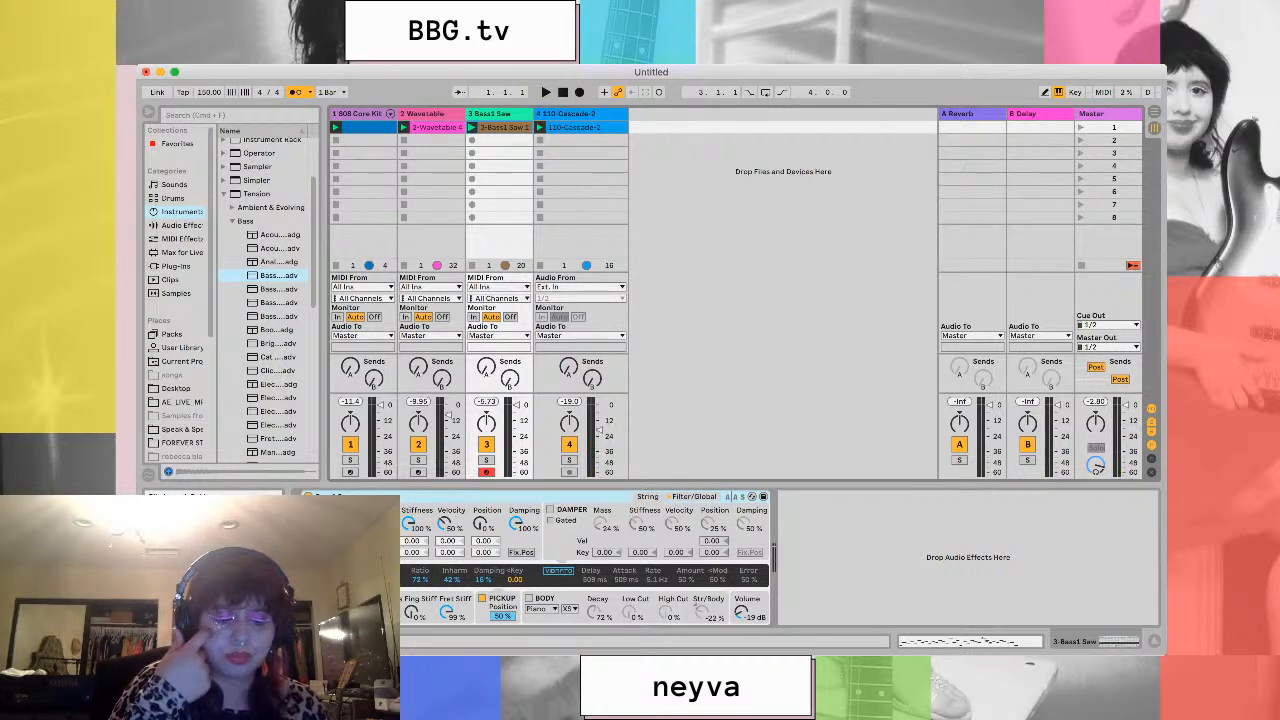
Play back the recorded bass clip together with the drum, Wavetable and 110-Cascade-2 clips
key(space)
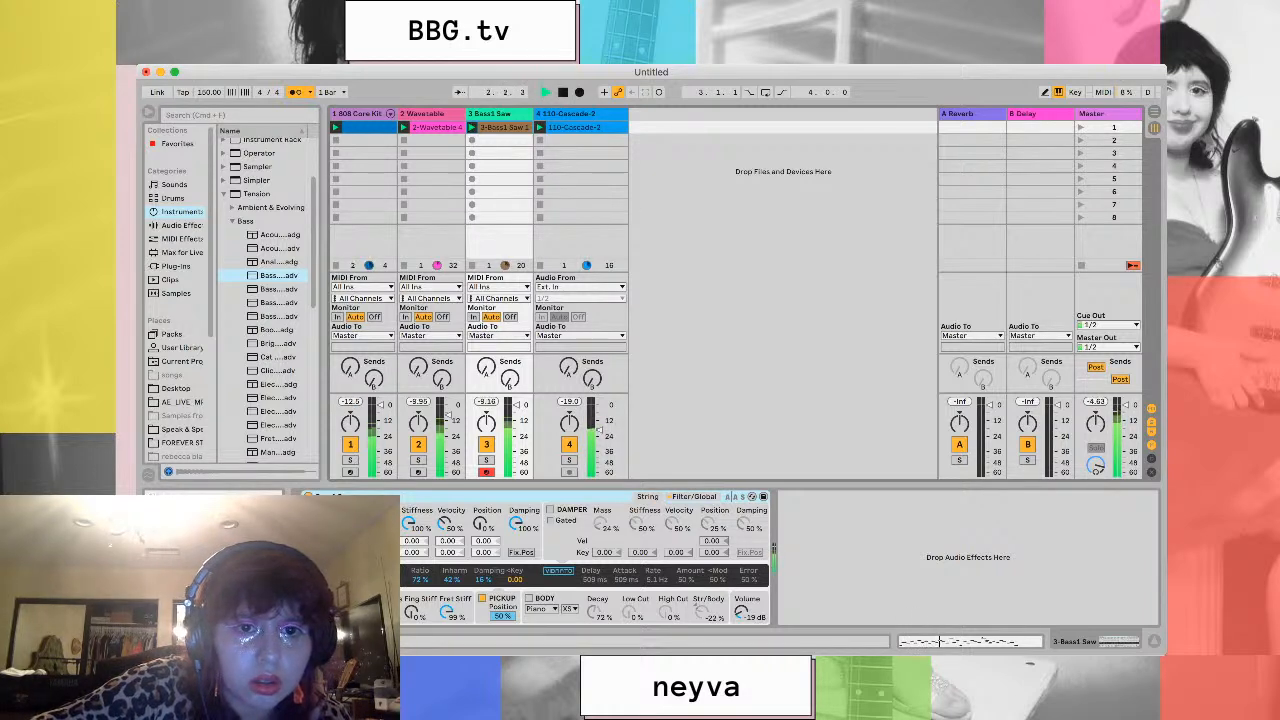
key(space)
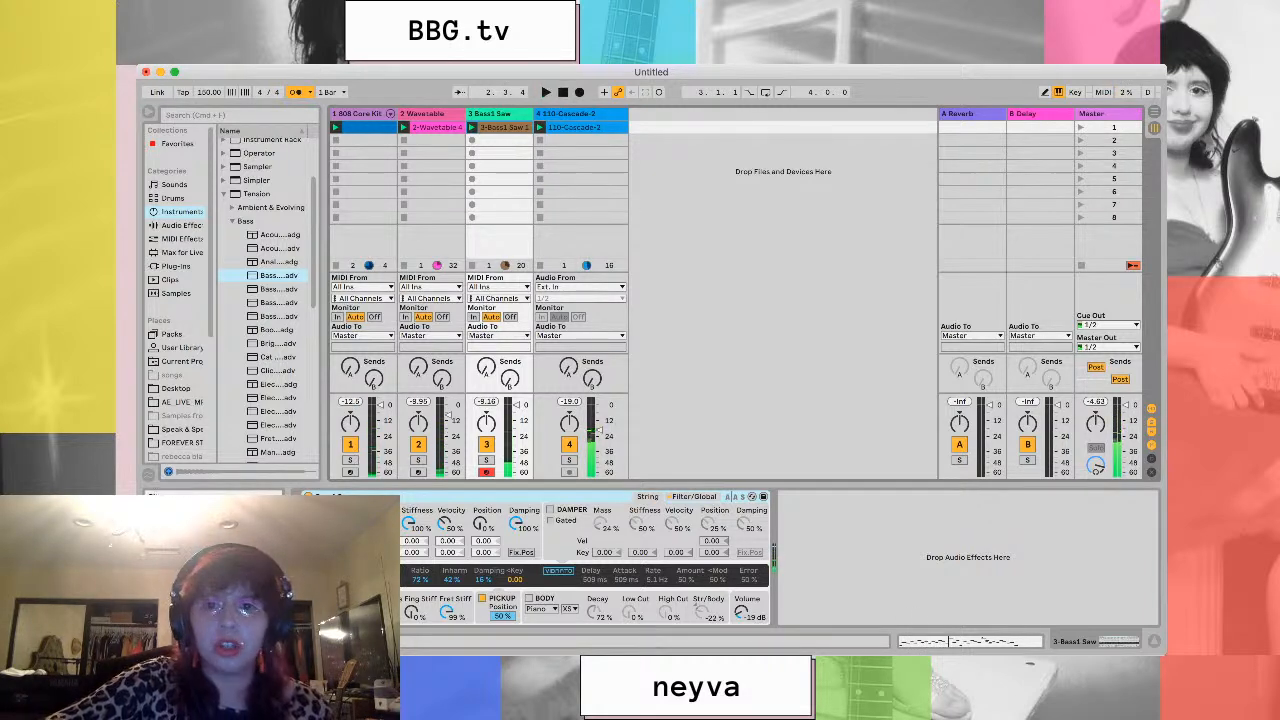
key(space)
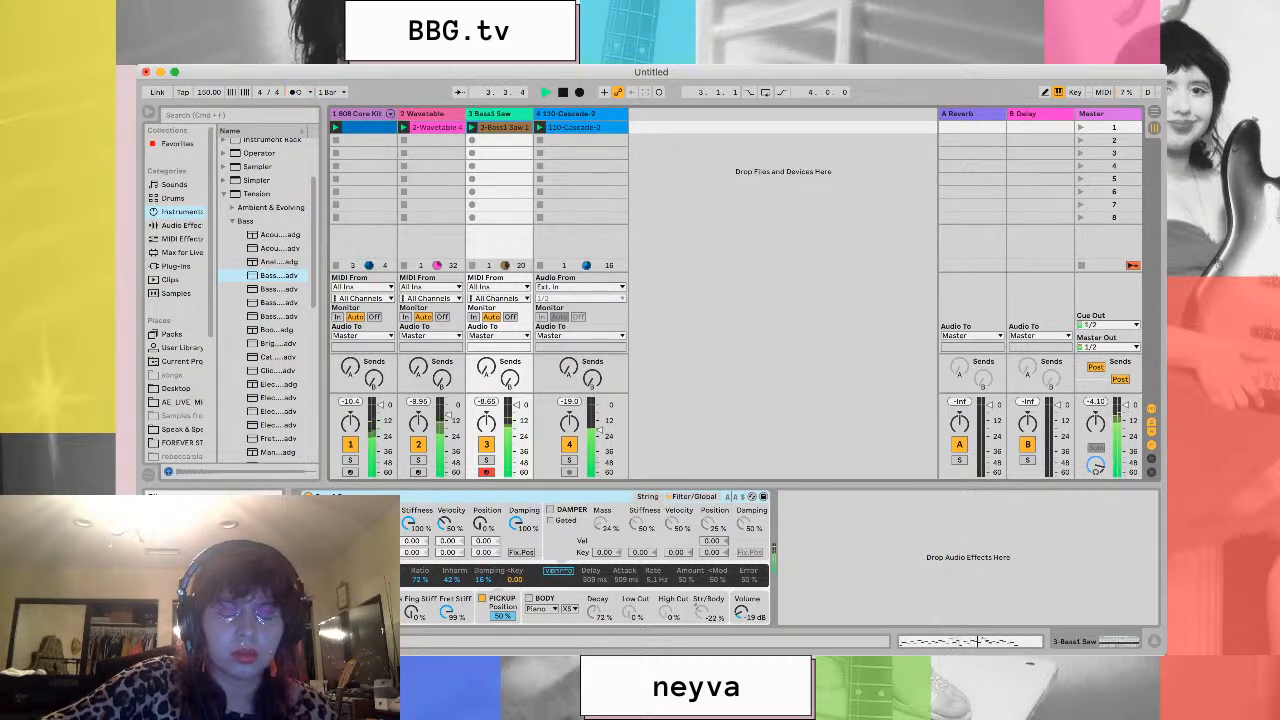
Open the recorded Bass1 Saw clip, shorten its loop to end just after the last note, and stop playback
double_click(504, 127)
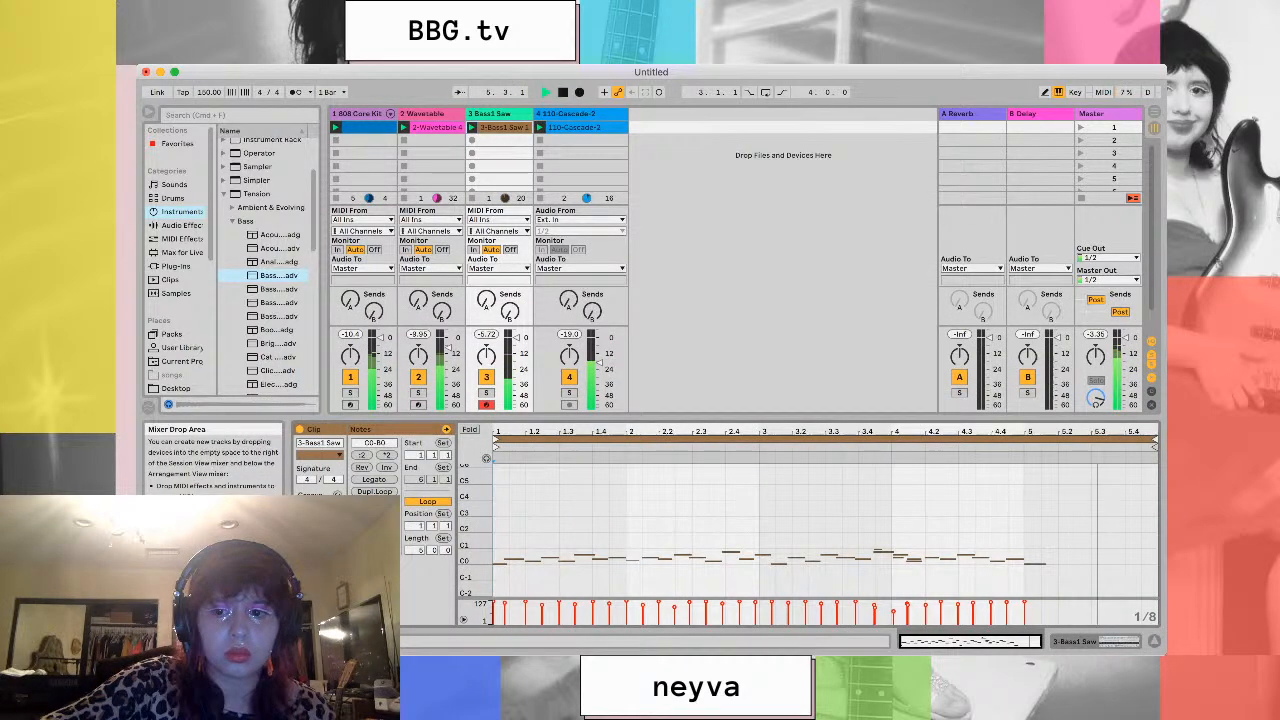
drag(1155, 440, 1046, 440)
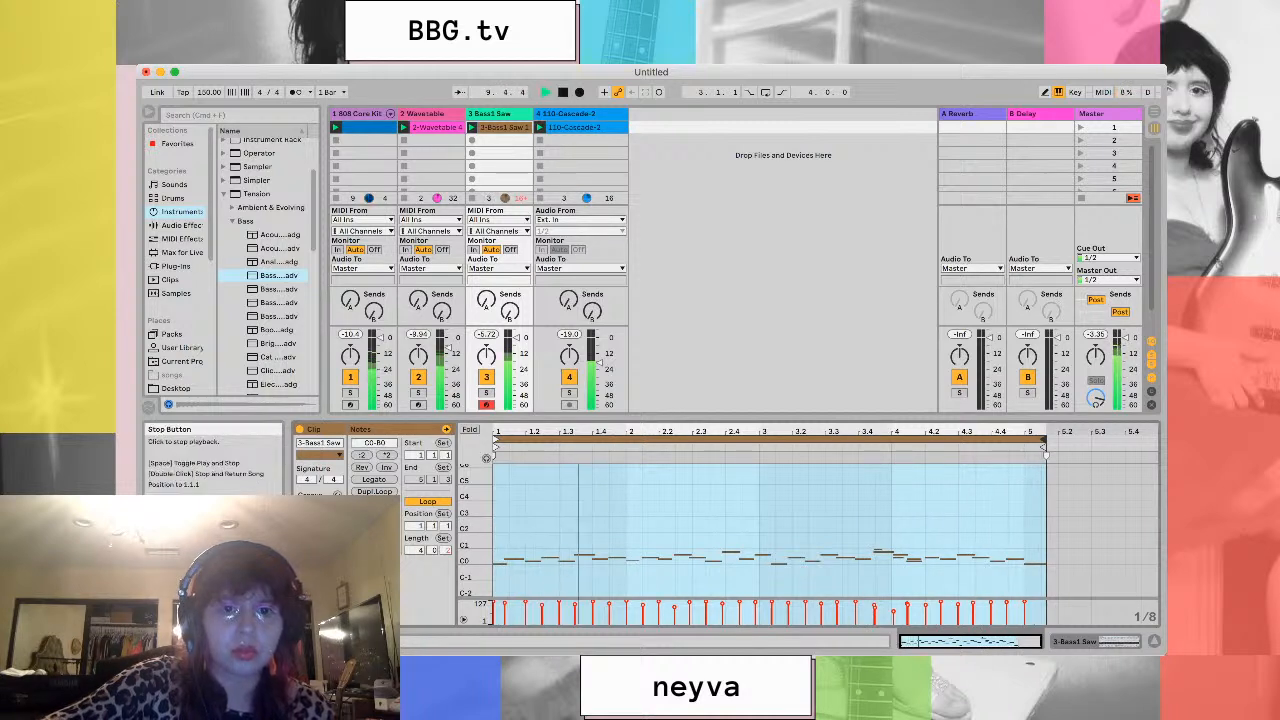
click(562, 92)
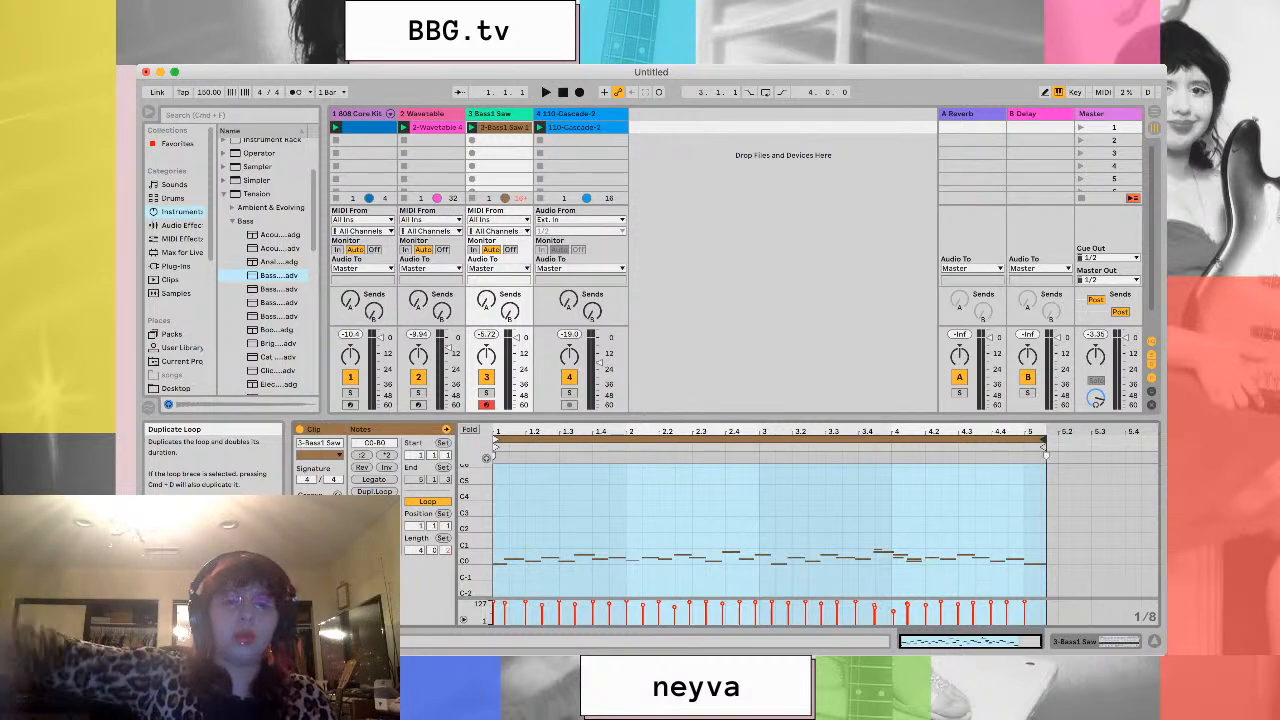
Try doubling the Bass1 Saw clip with Duplicate Loop, and bring the loop back to just past the start of bar 5
click(374, 491)
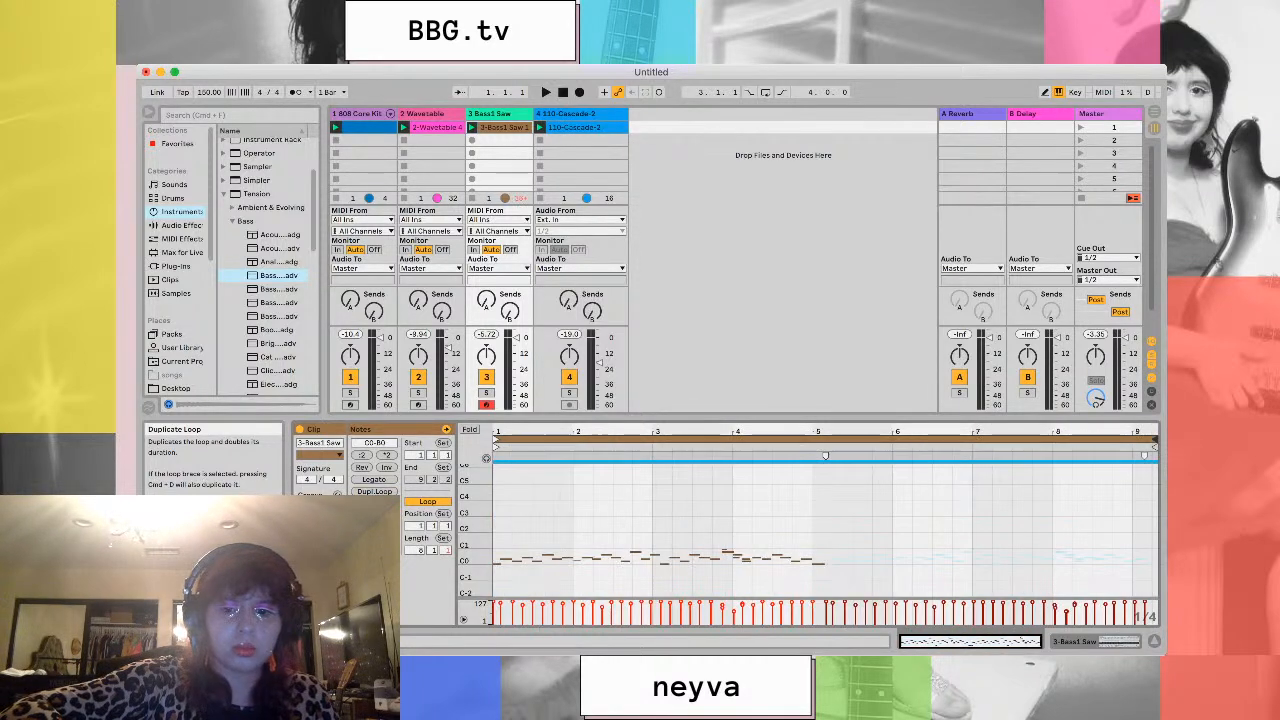
click(953, 501)
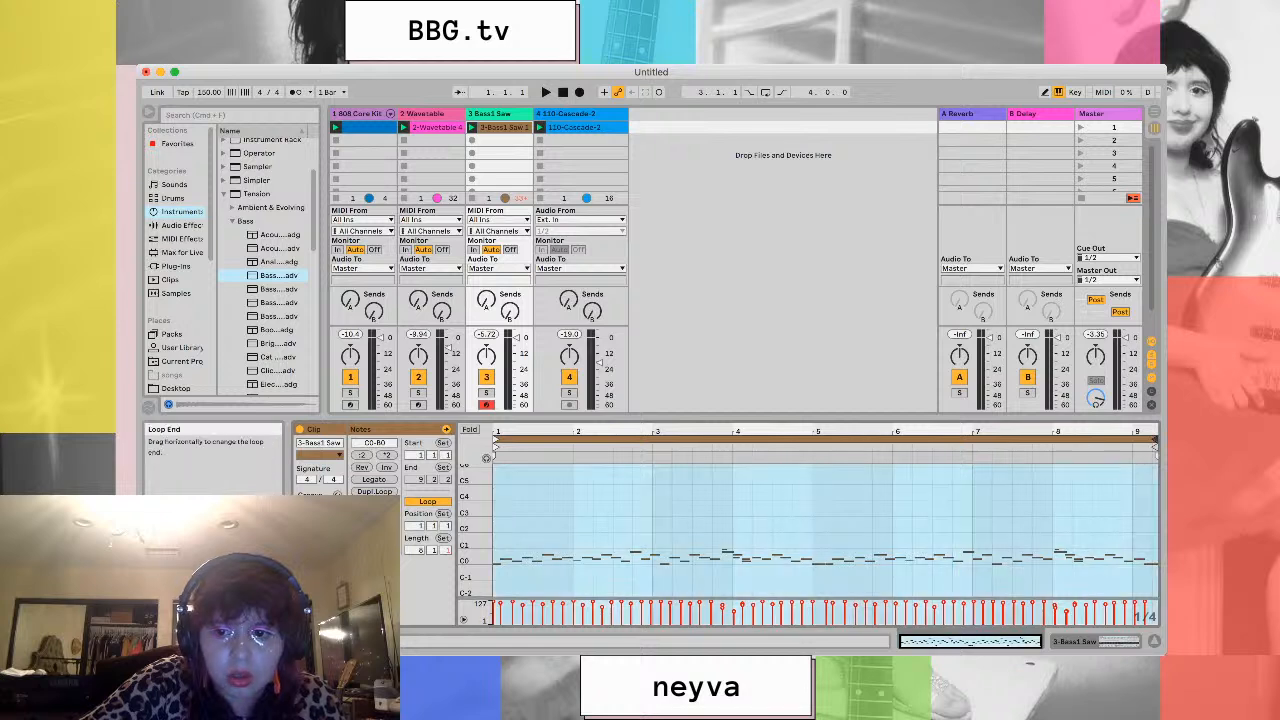
drag(1155, 447, 823, 452)
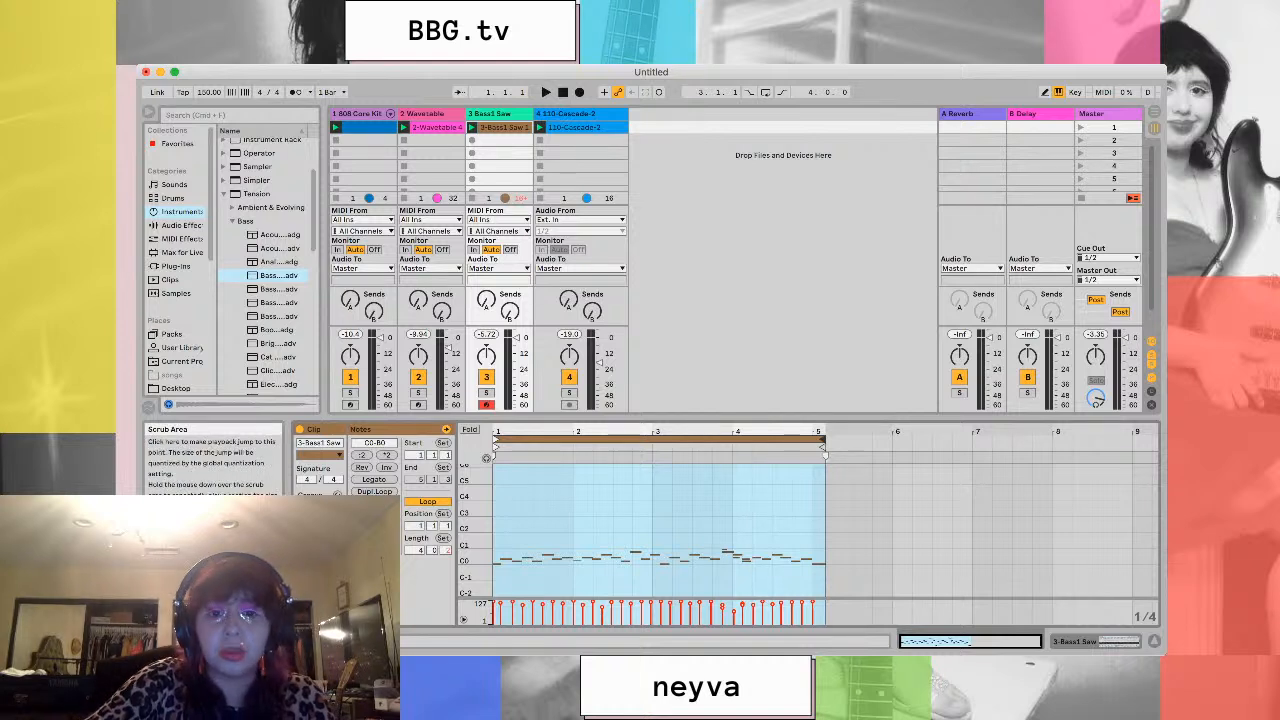
click(765, 325)
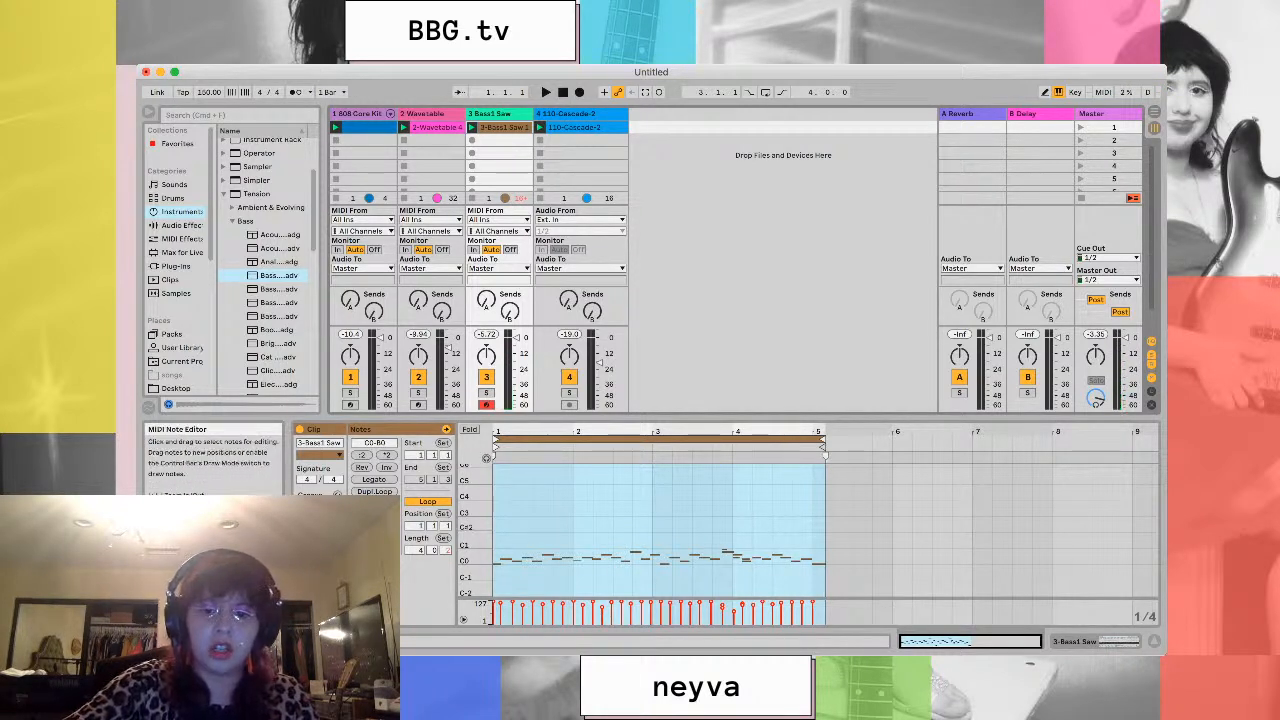
click(873, 550)
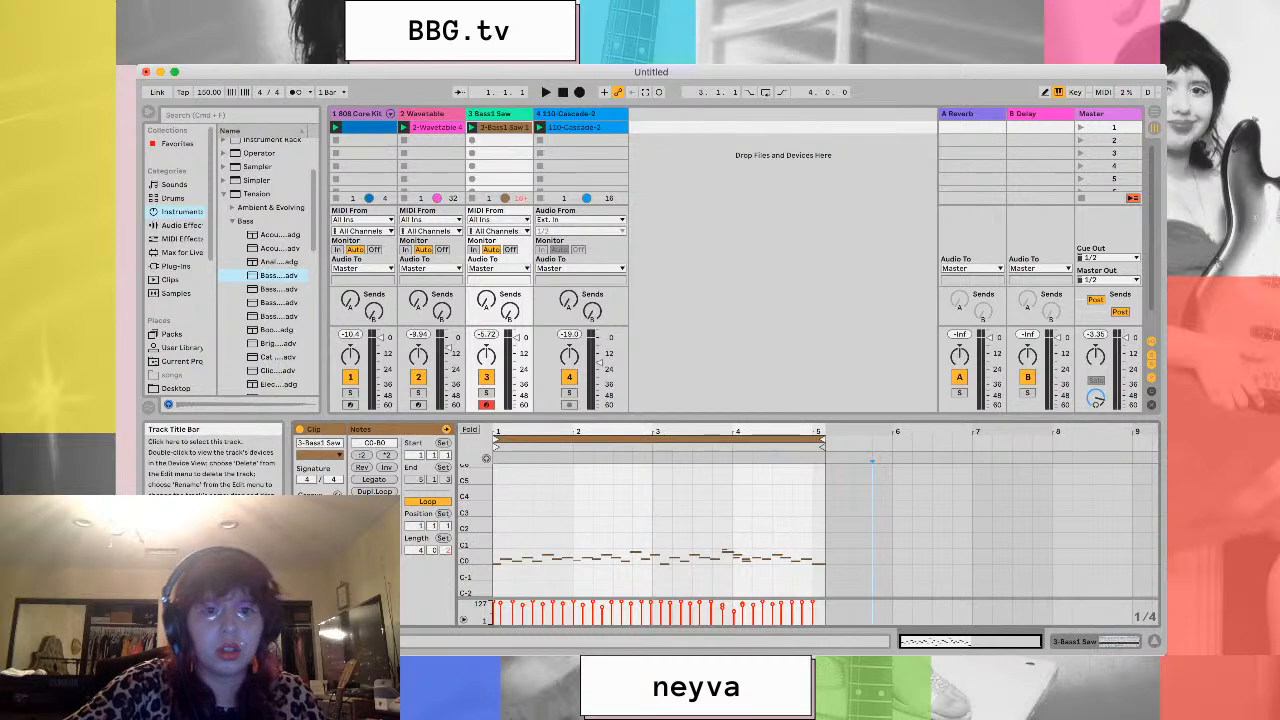
Show the 110-Cascade-2 sample, collapse the Bass preset folder, and listen to all four tracks together
click(572, 114)
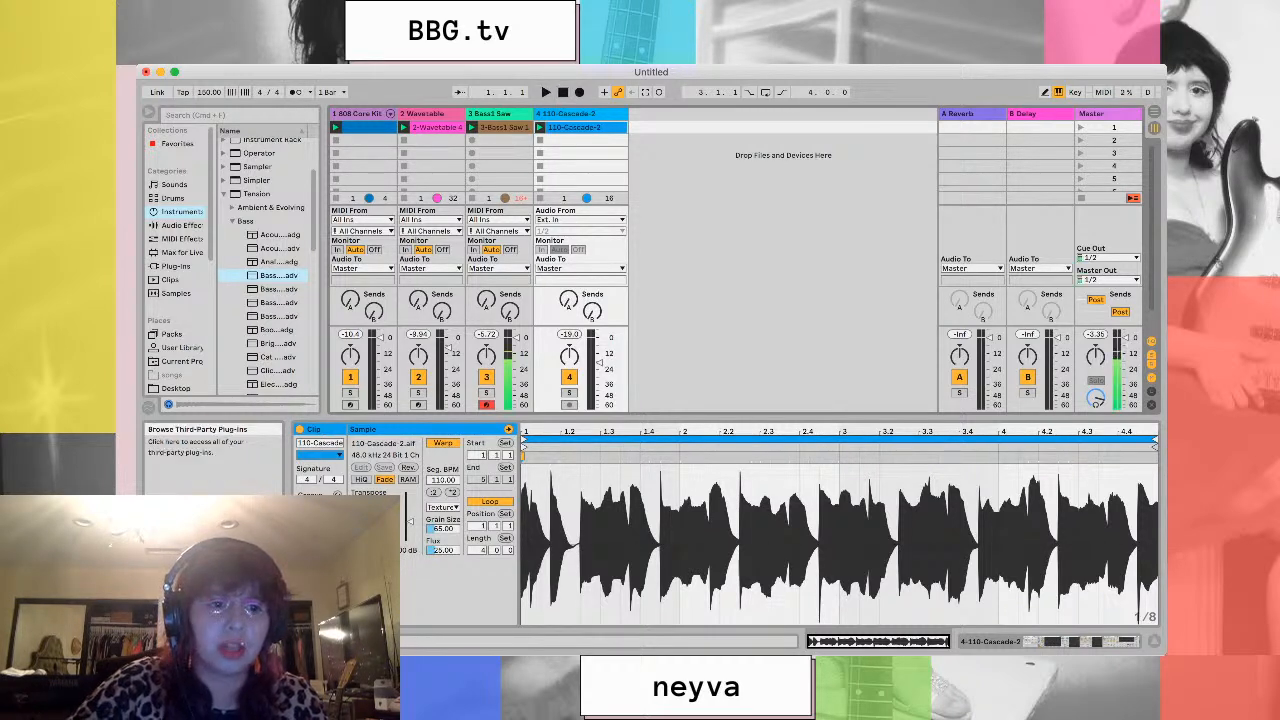
click(232, 221)
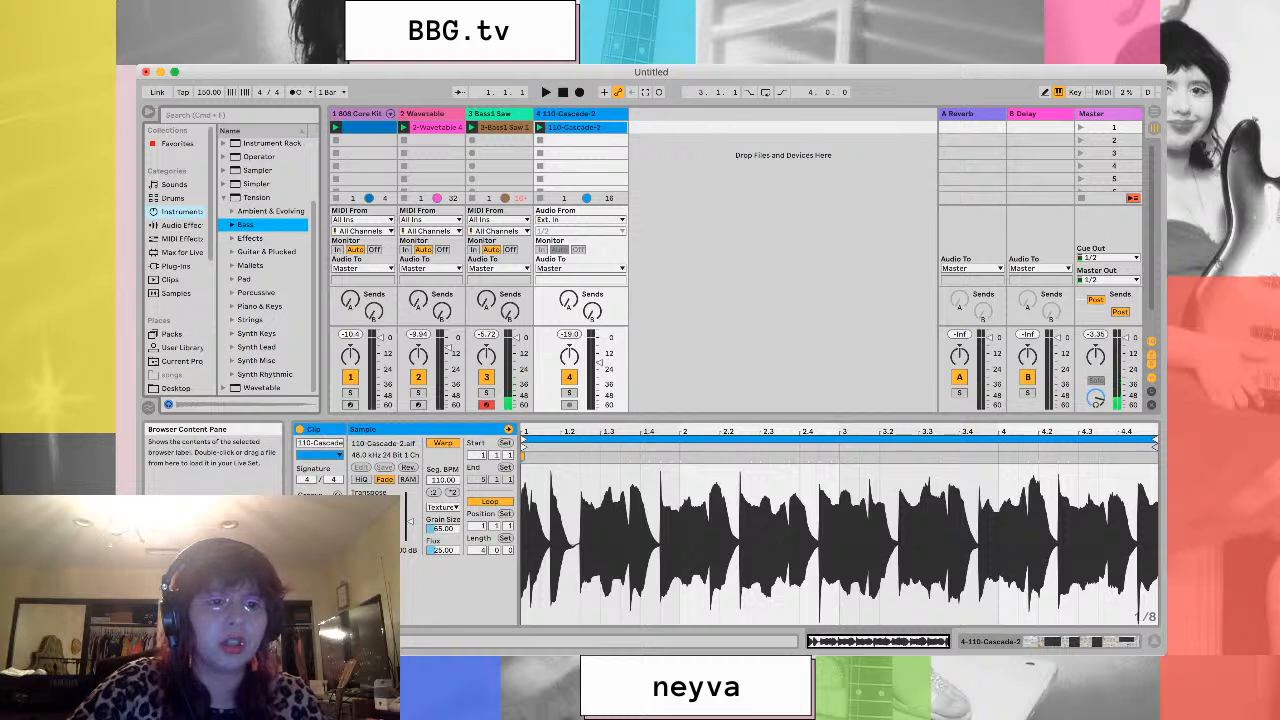
scroll(265, 265, up, 3)
scroll(265, 265, down, 3)
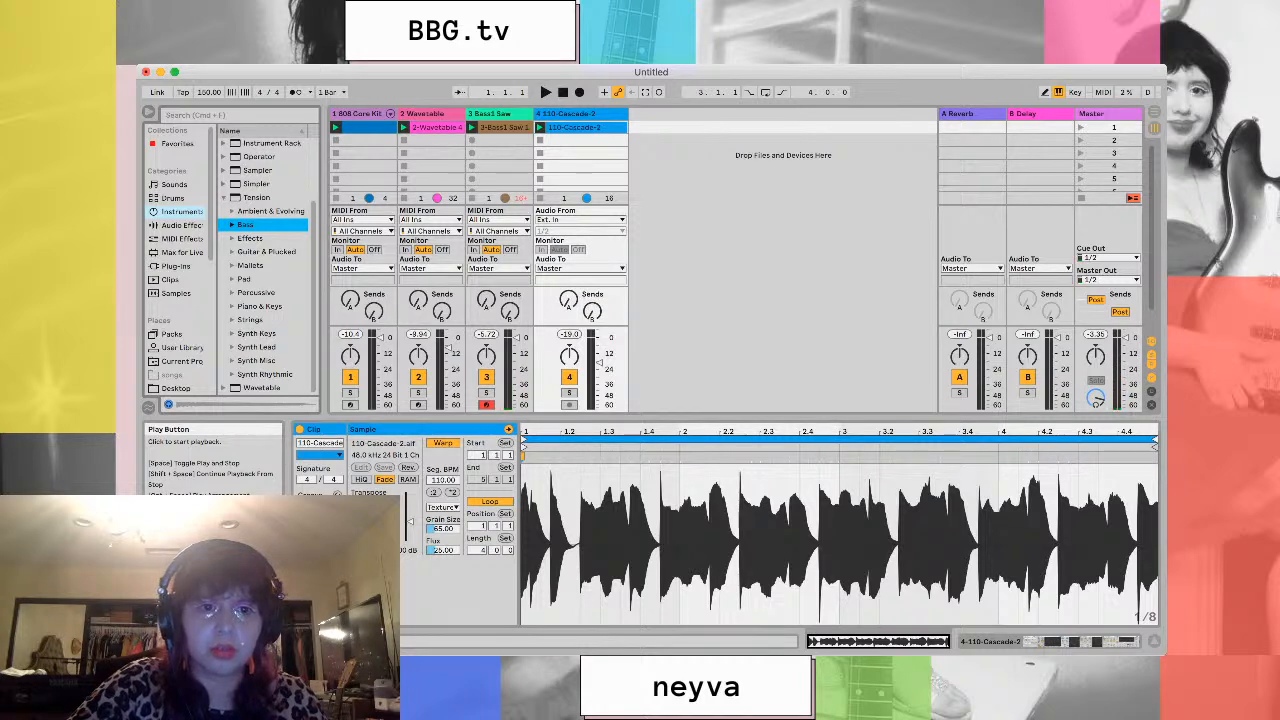
click(545, 92)
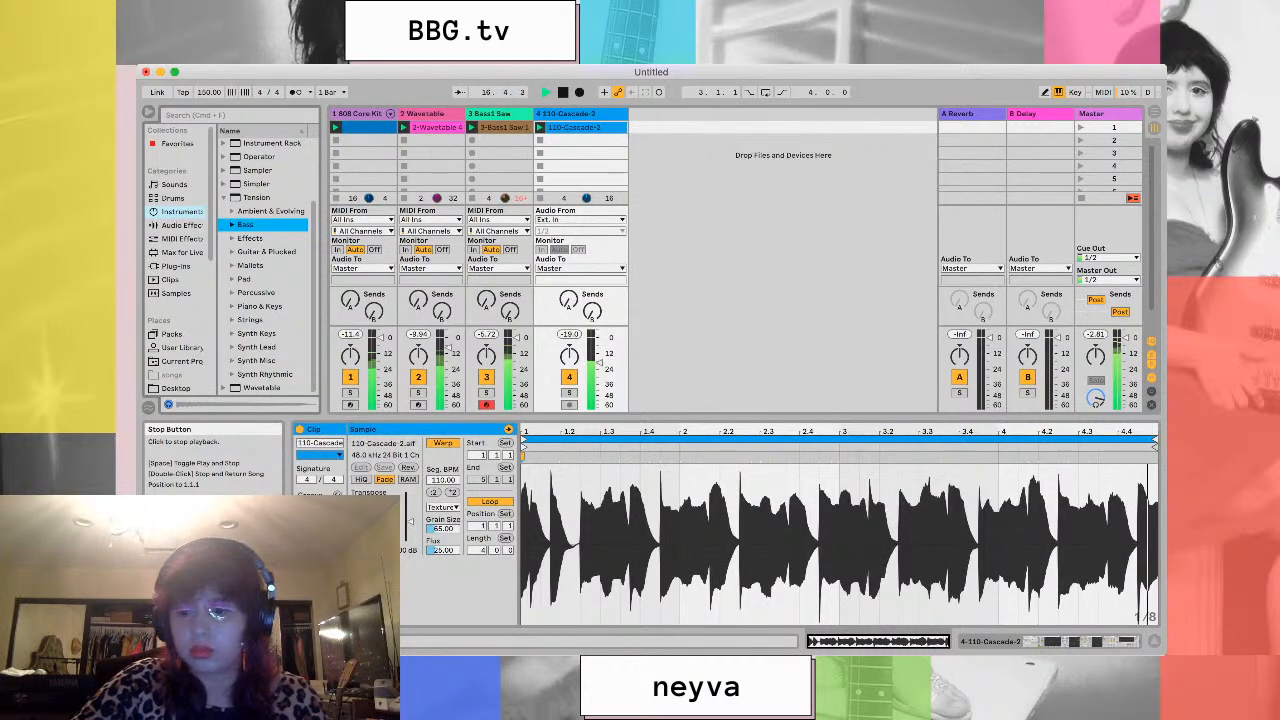
click(562, 92)
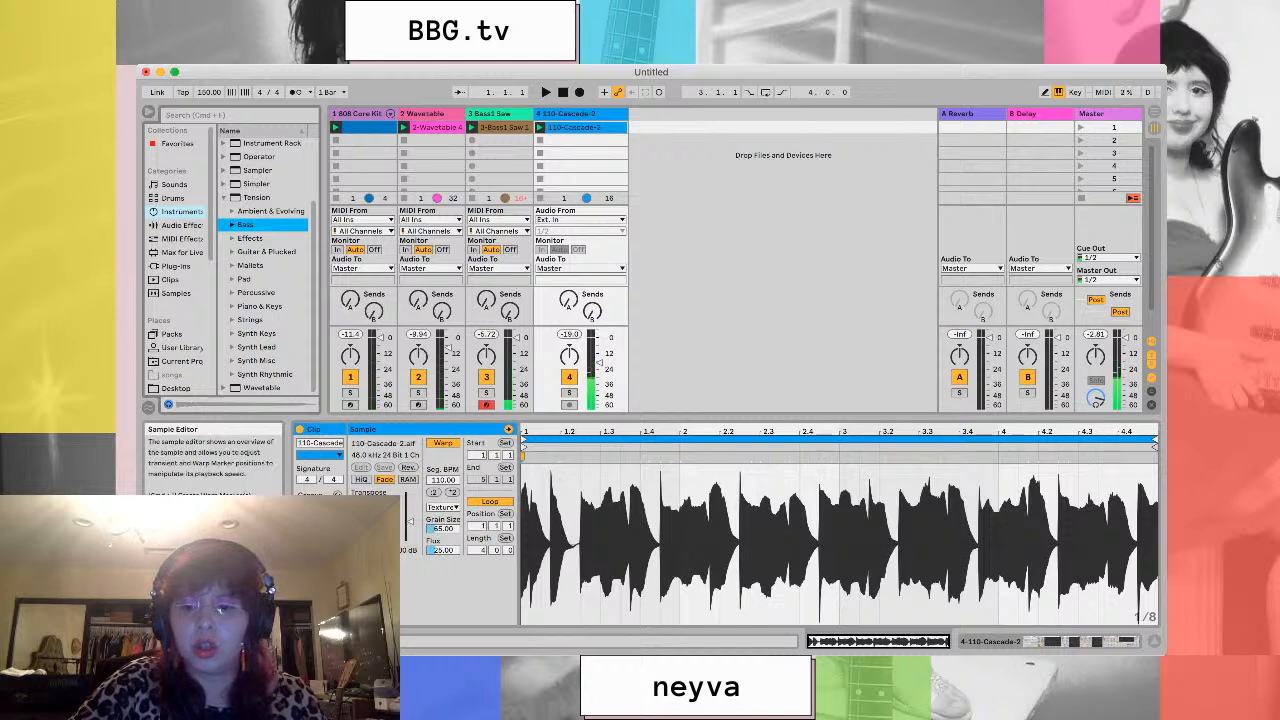
Switch to the cumbiasito Live Set and view the devices on its Kit-LD Room track
key(super+Tab)
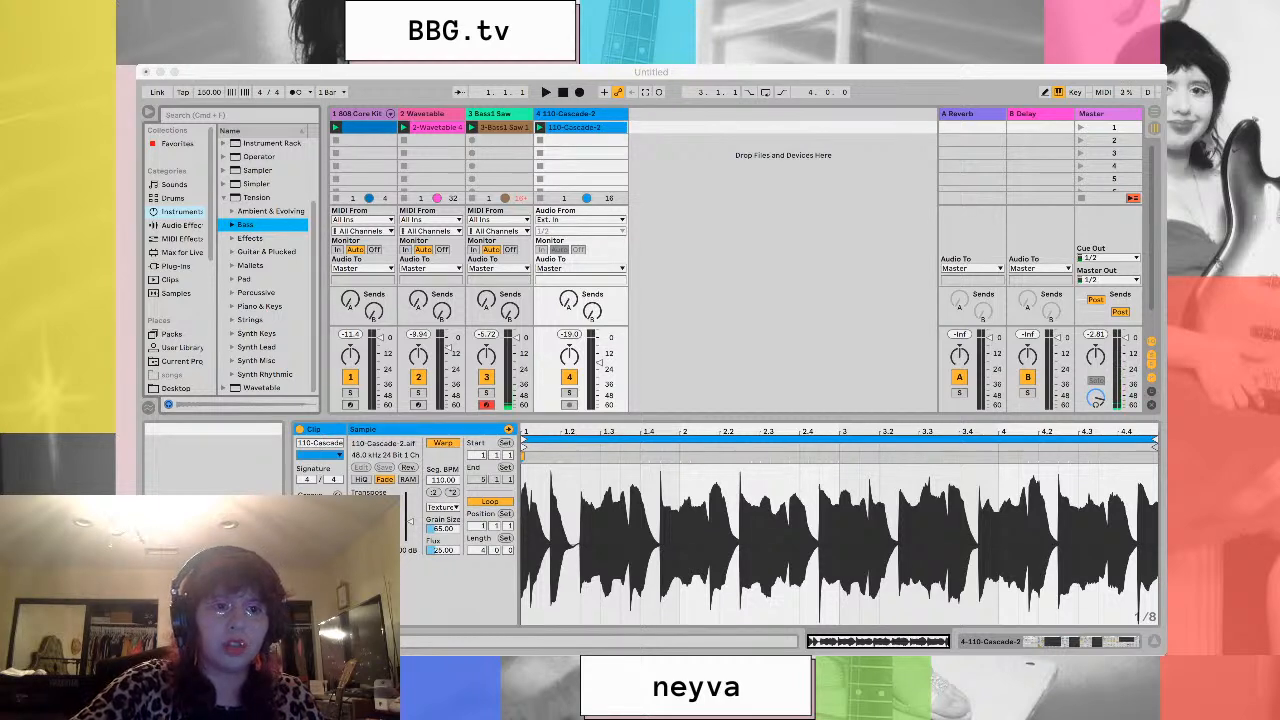
key(super+Tab)
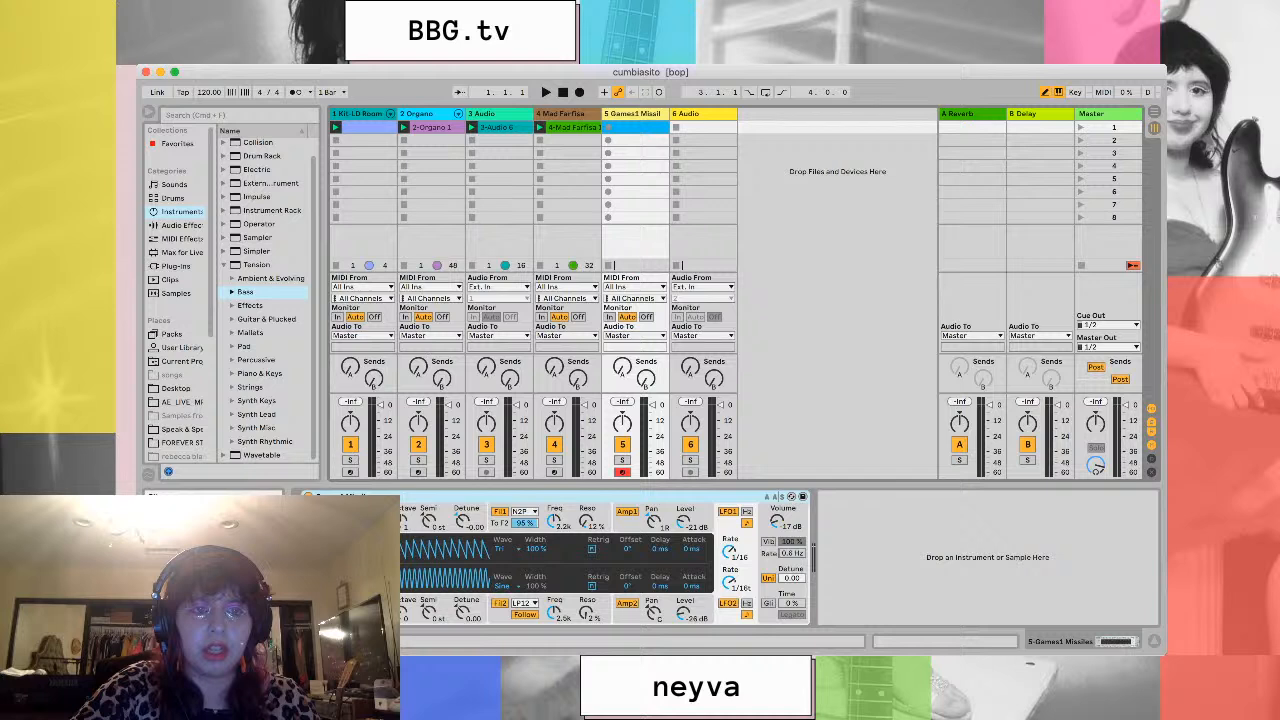
click(358, 114)
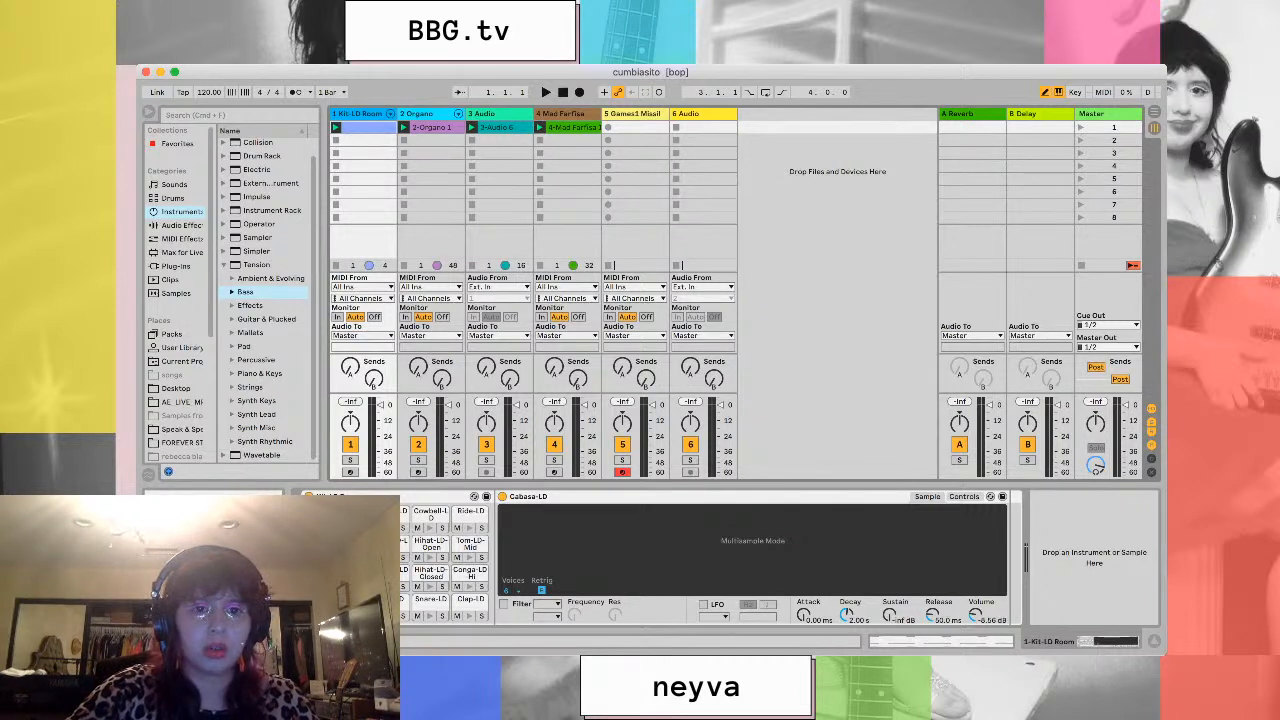
Play the cumbiasito set, solo the Kit-LD Room, Organo, Audio and Mad Farfisa tracks in turn, and stop playback
key(space)
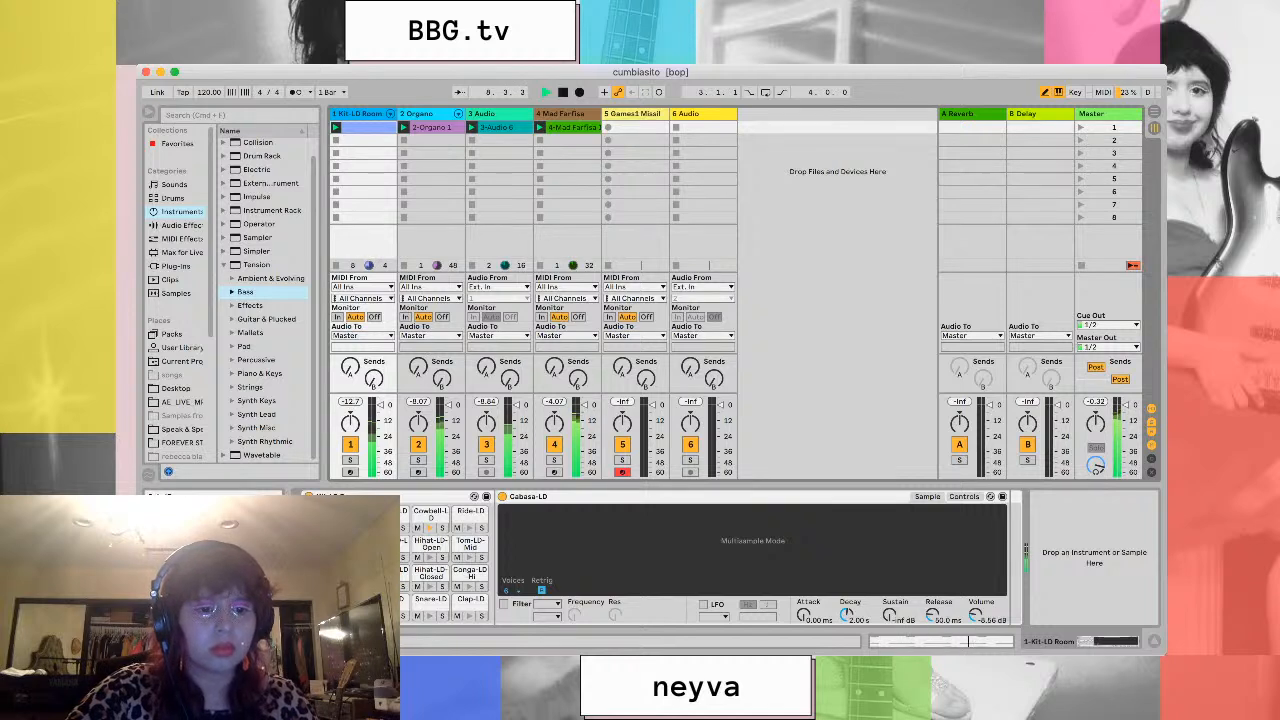
click(350, 460)
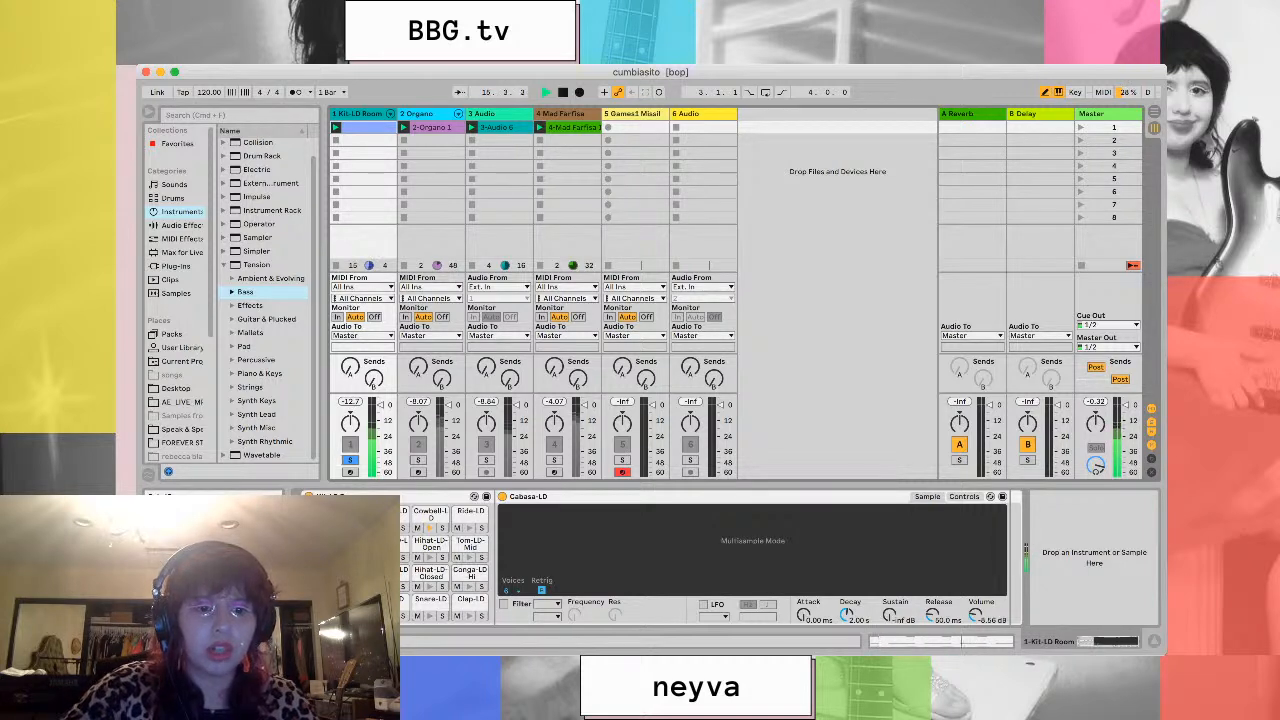
click(418, 460)
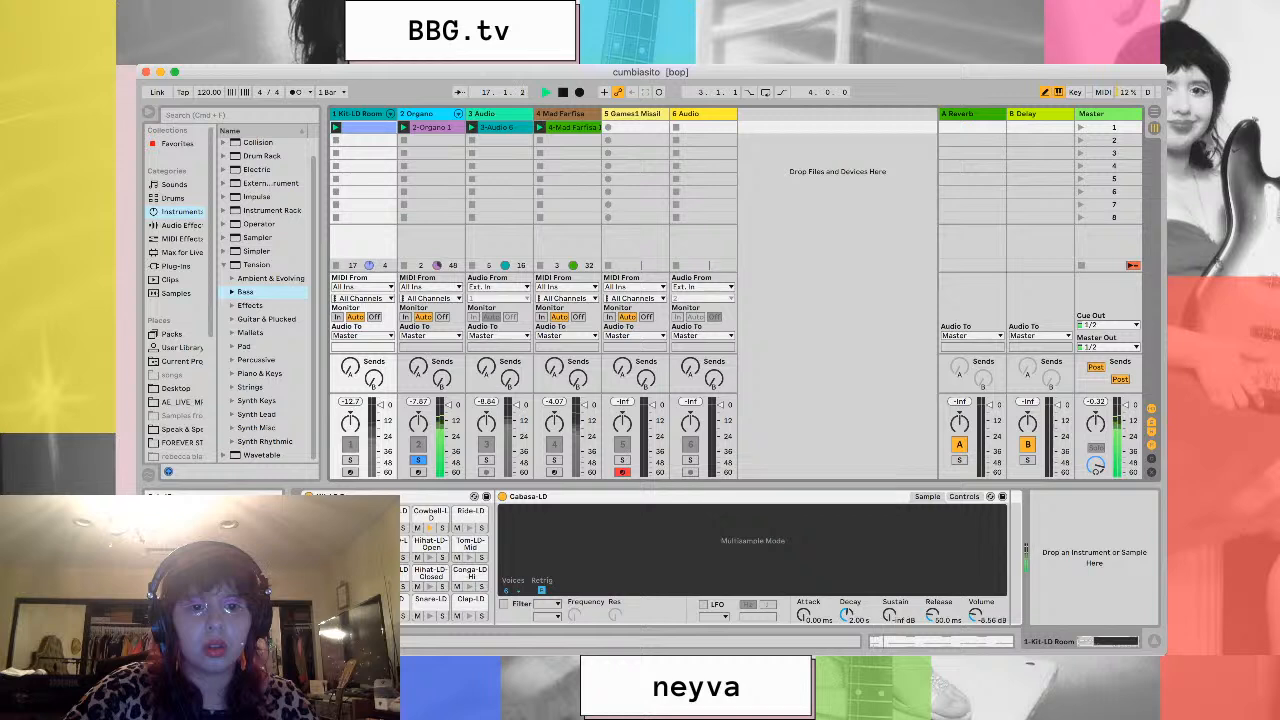
click(486, 460)
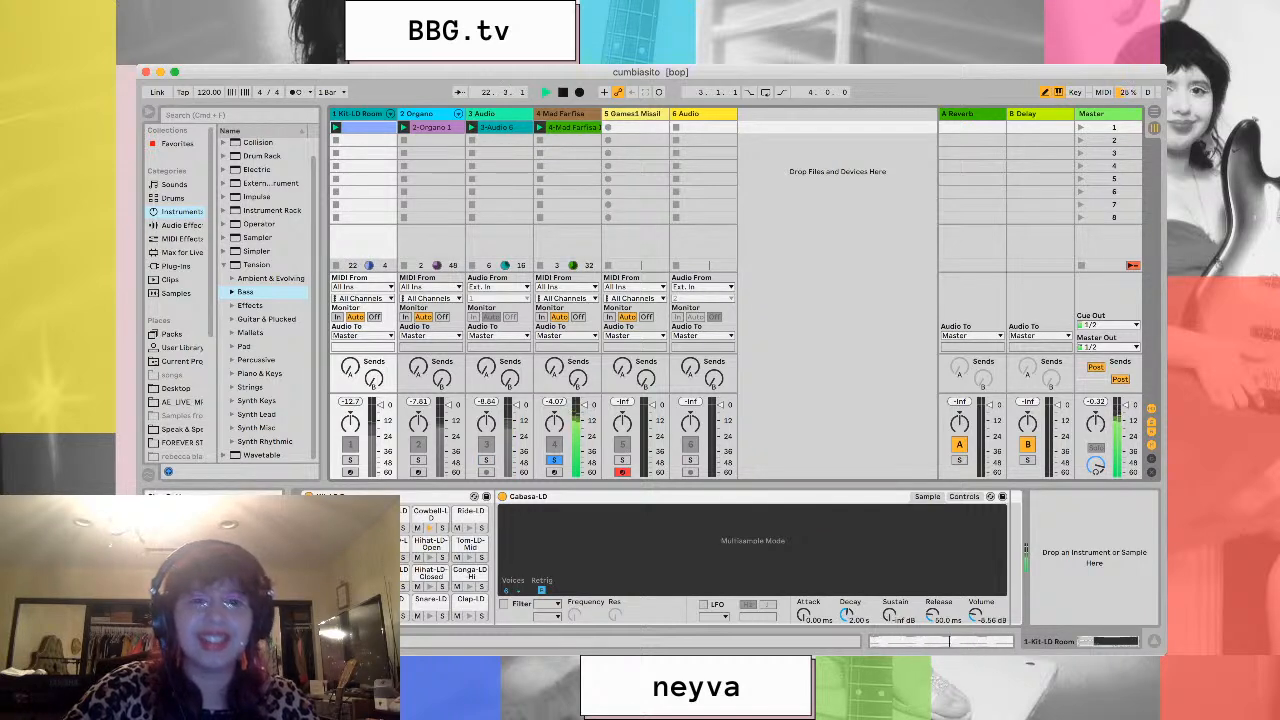
key(space)
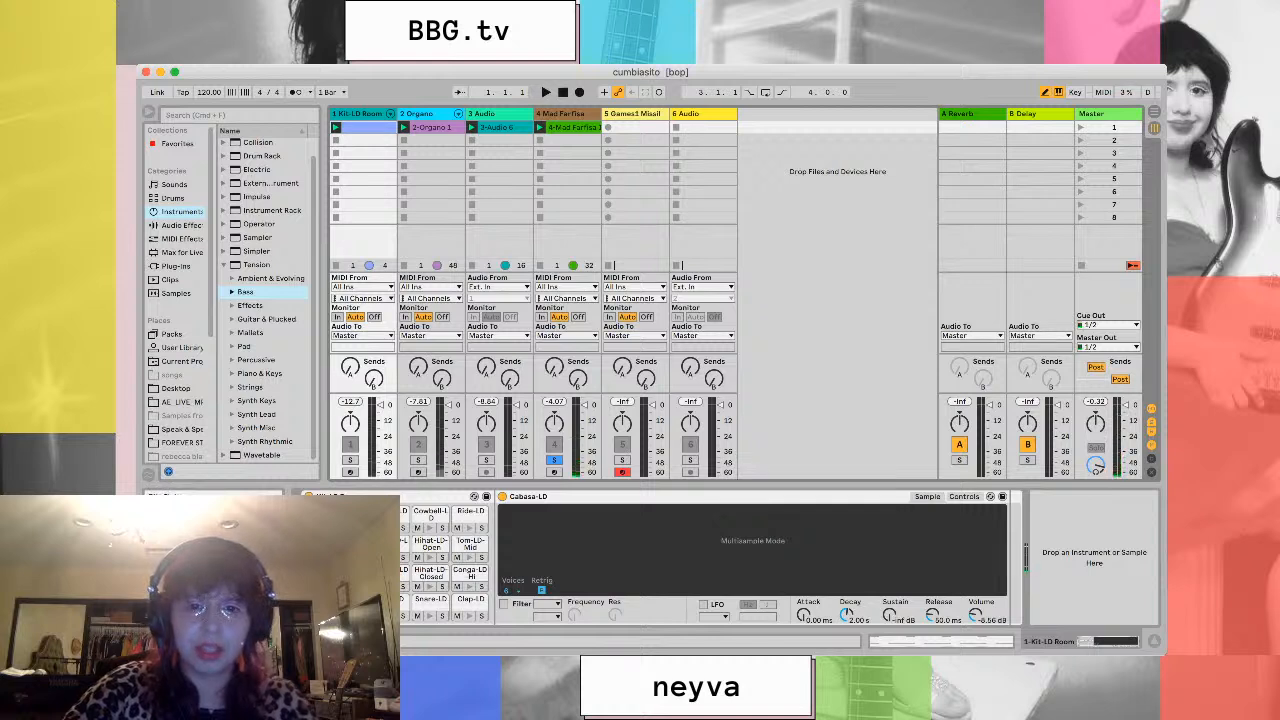
Show the Games1 Missiles and Mad Farfisa instruments, and solo and arm the Mad Farfisa track for playing
click(632, 114)
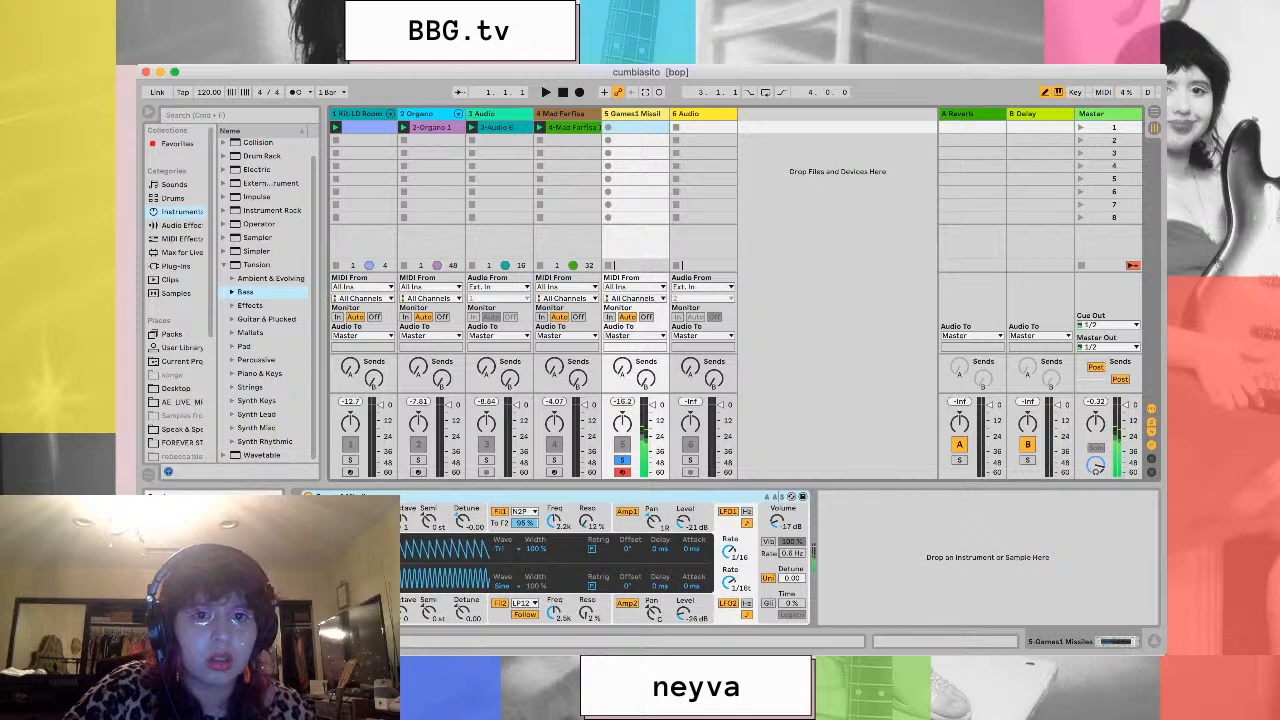
click(564, 114)
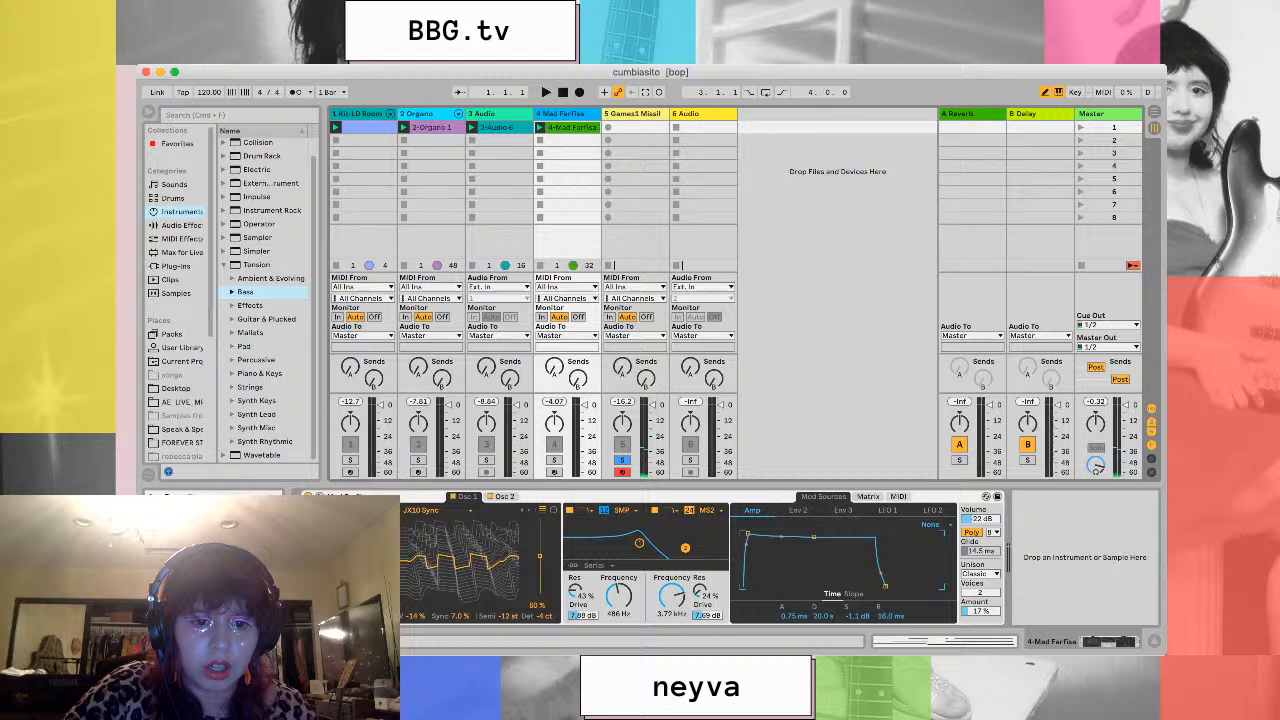
click(554, 460)
click(554, 472)
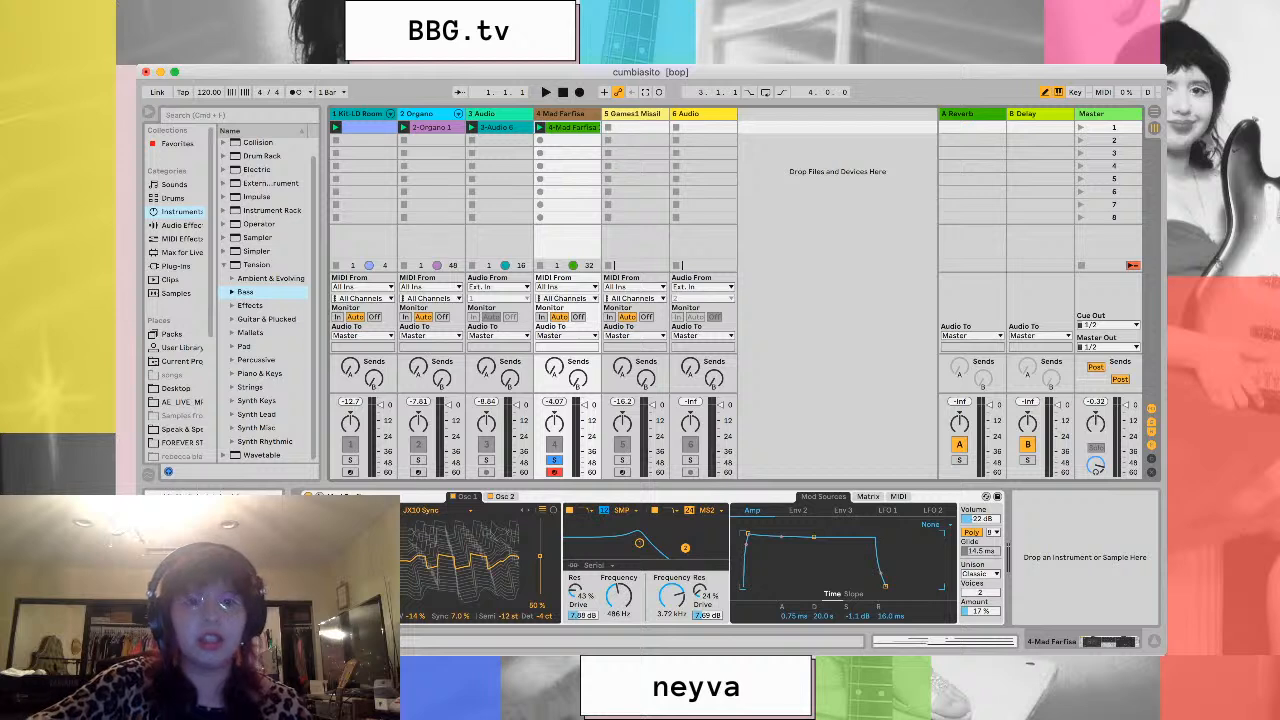
Switch to the Live Set "cumbia thats been stuck in my head ;/" and listen to all its layered tracks together
key(super+Tab)
key(super+Tab)
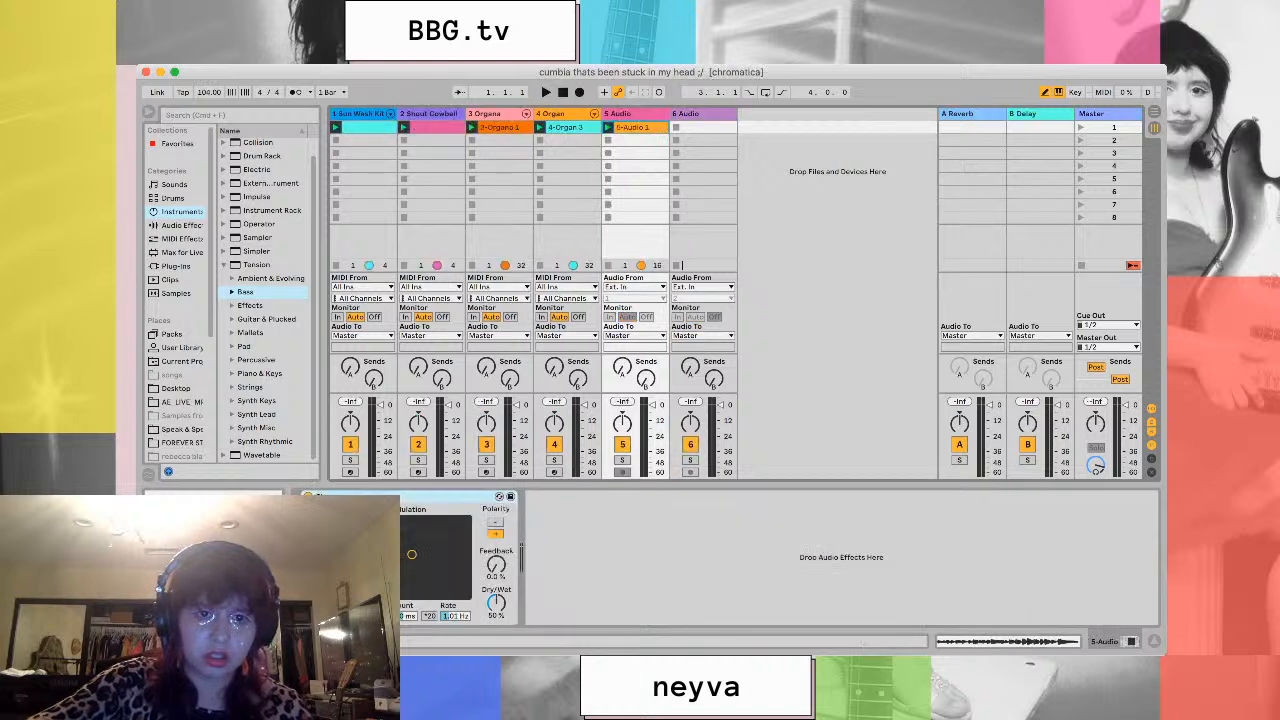
key(space)
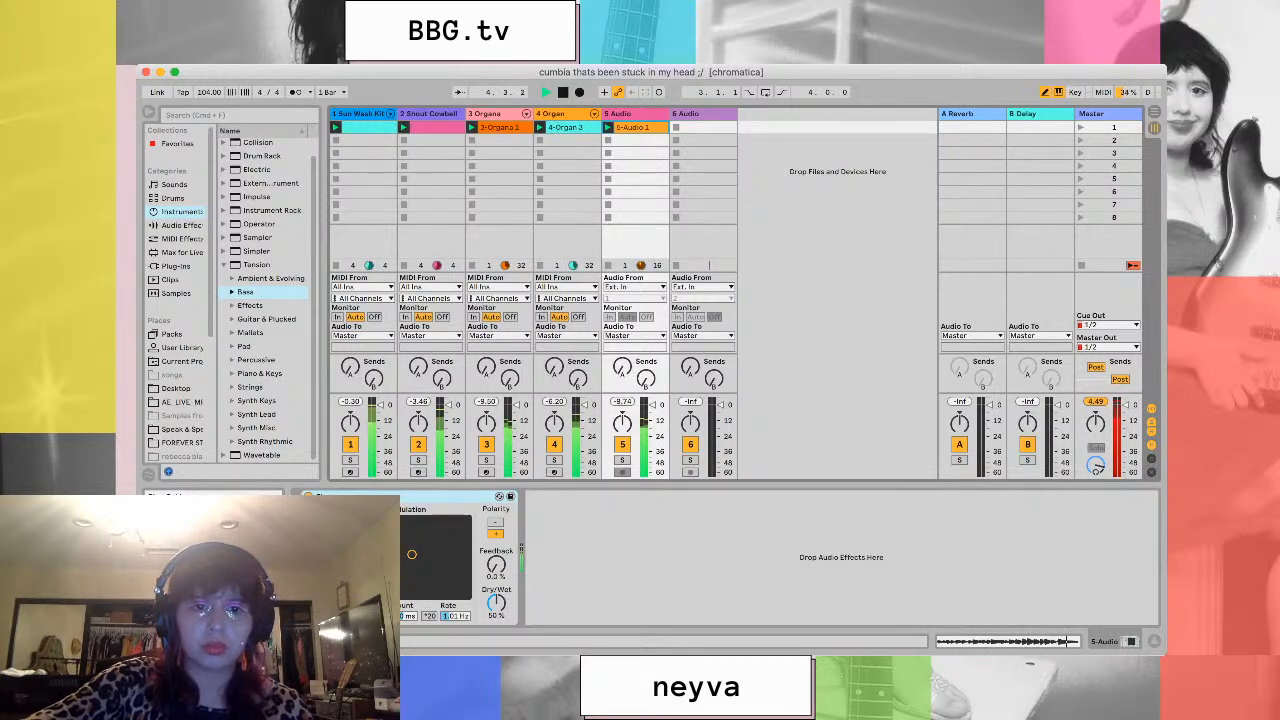
key(space)
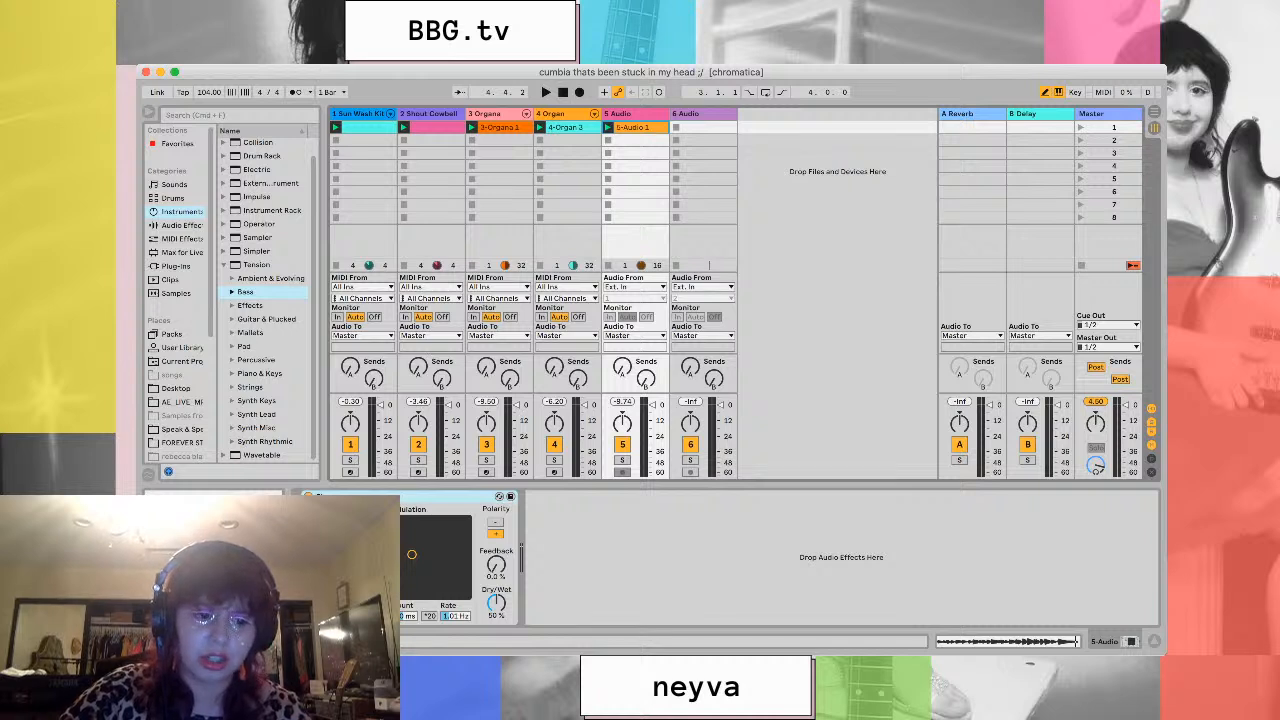
key(super+Tab)
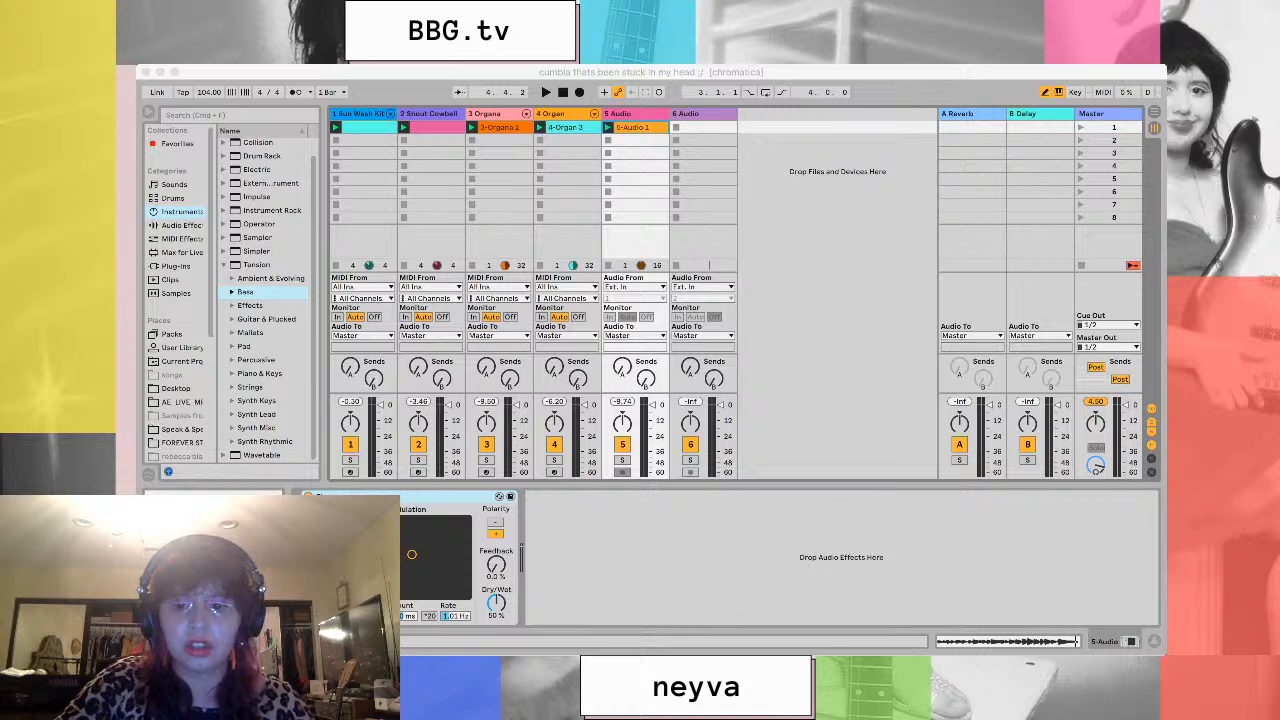
key(super+Tab)
key(super+Tab)
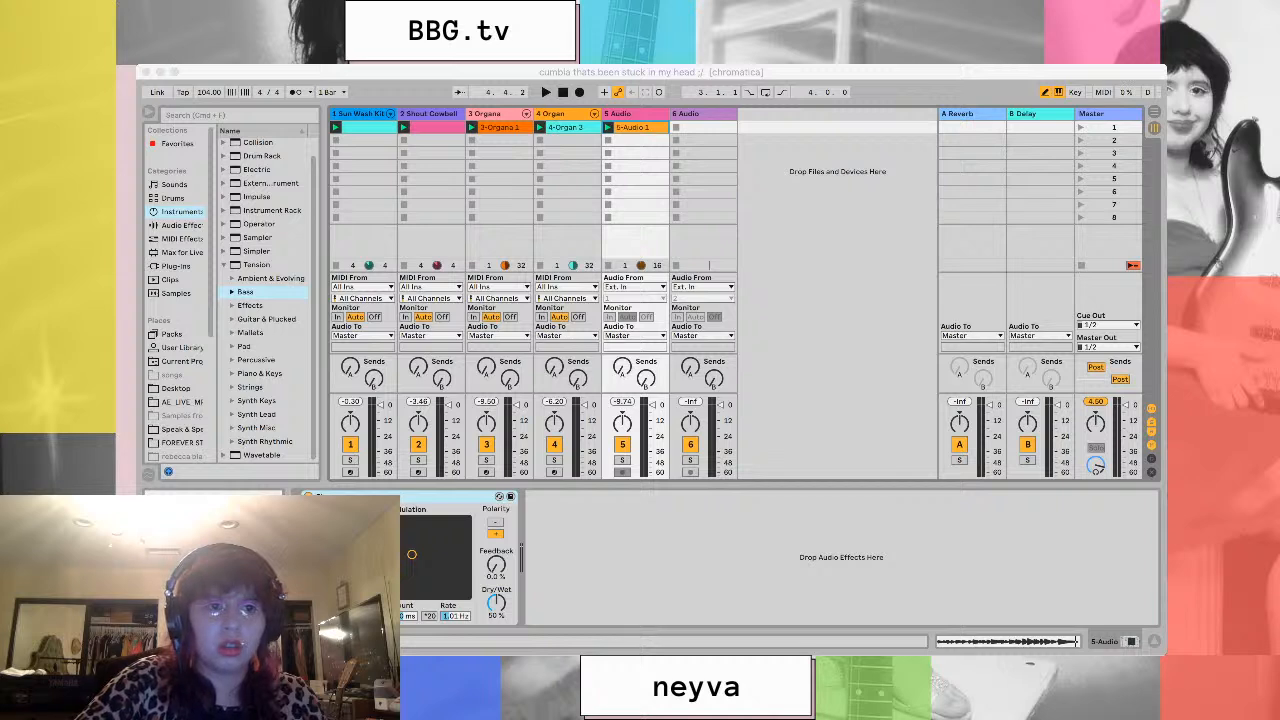
key(super+Tab)
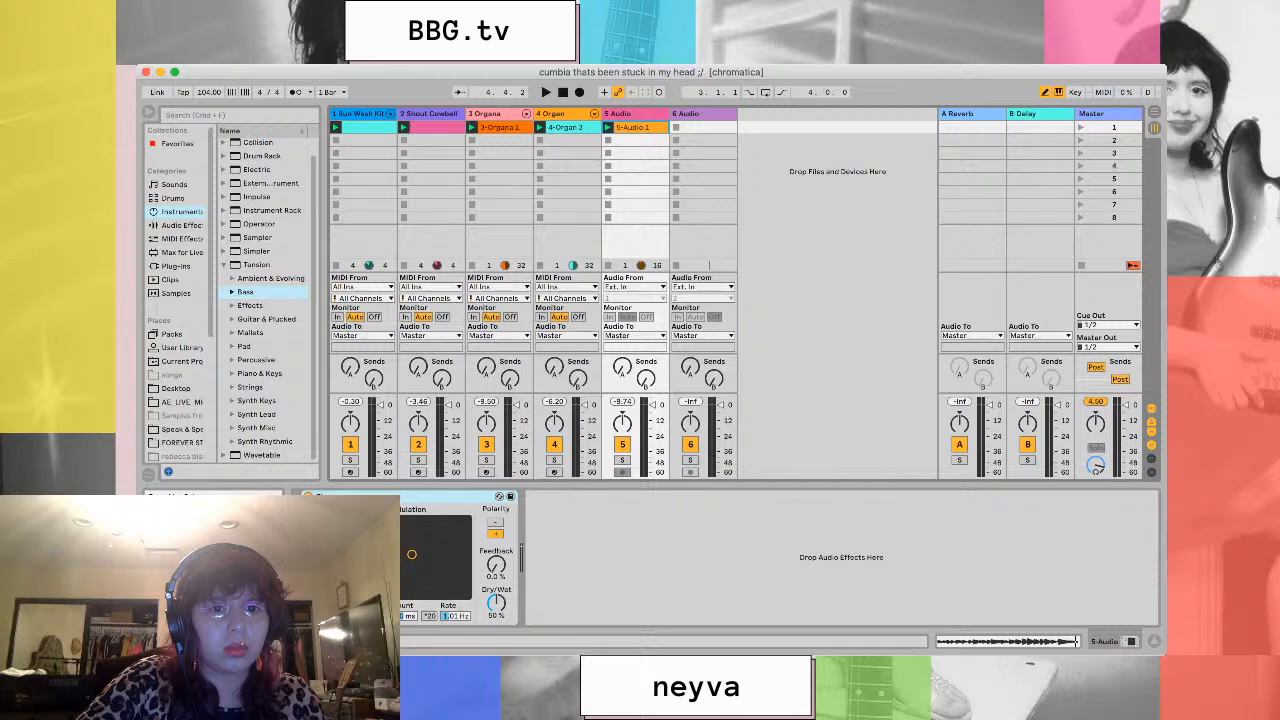
key(super+Tab)
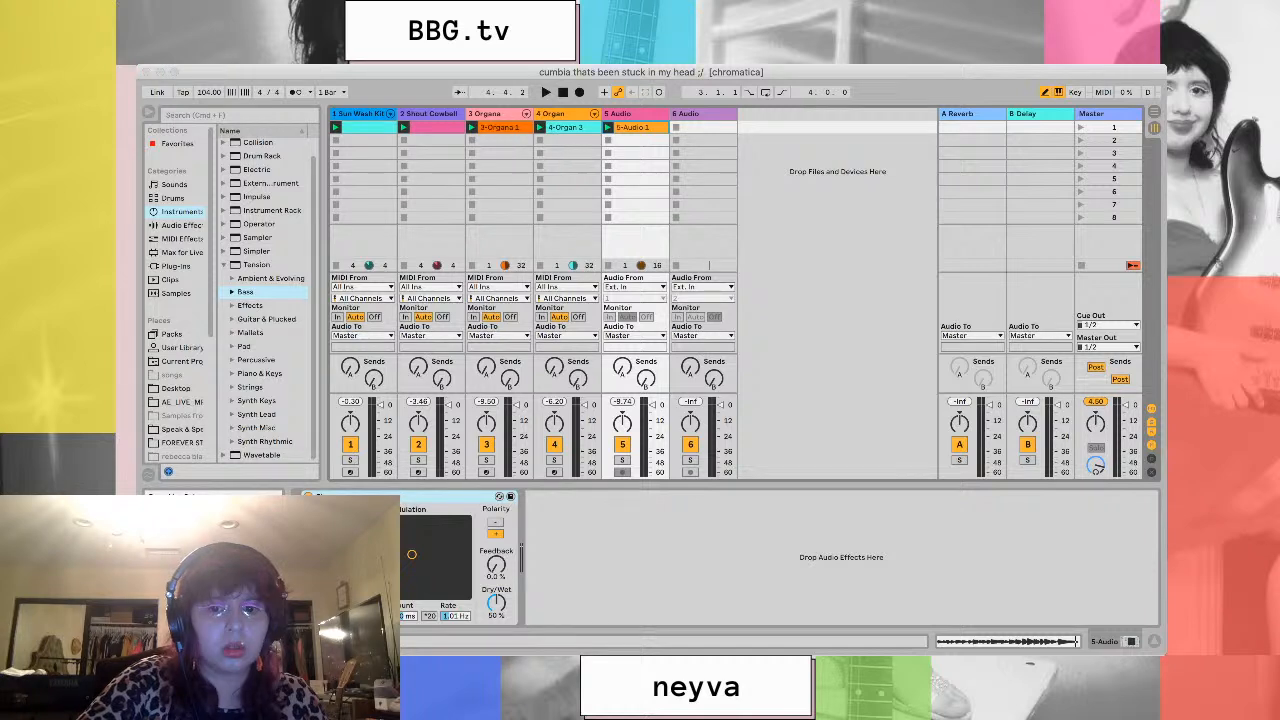
key(super+Tab)
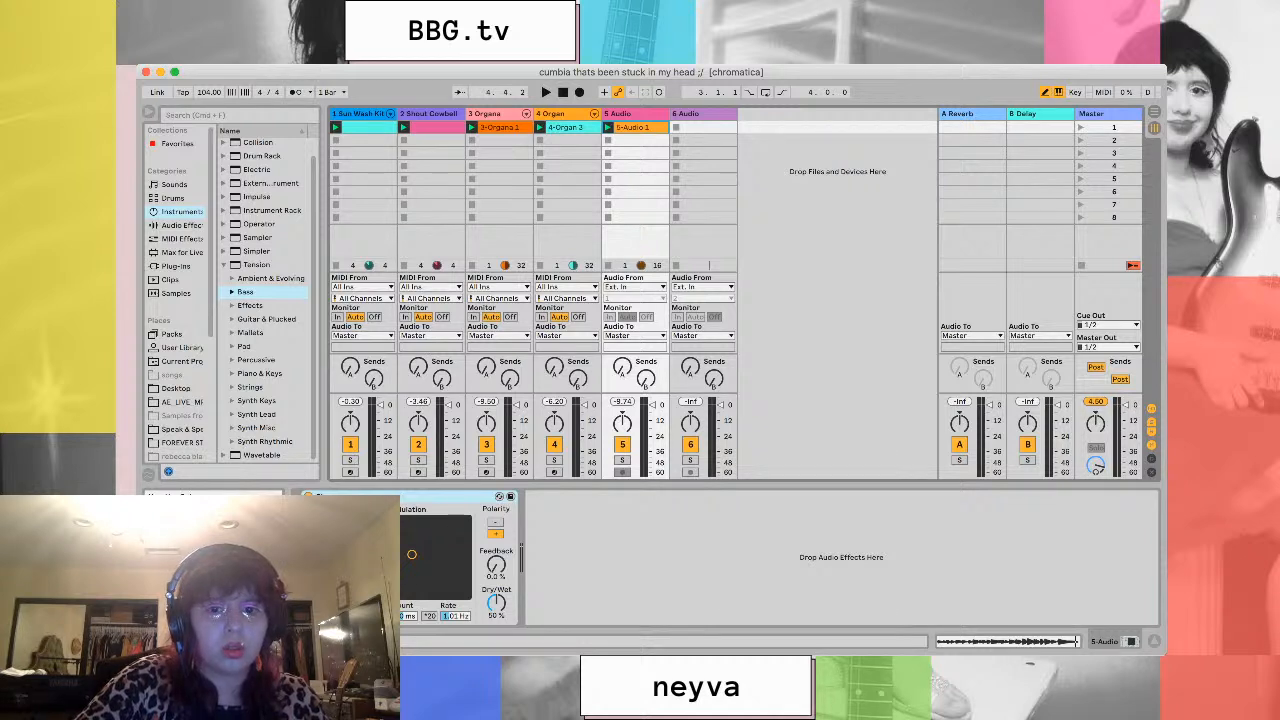
Create a new Live Set, add the TAKEME2HEAVEN master file to the first slot of audio track 3, and launch it
key(super+n)
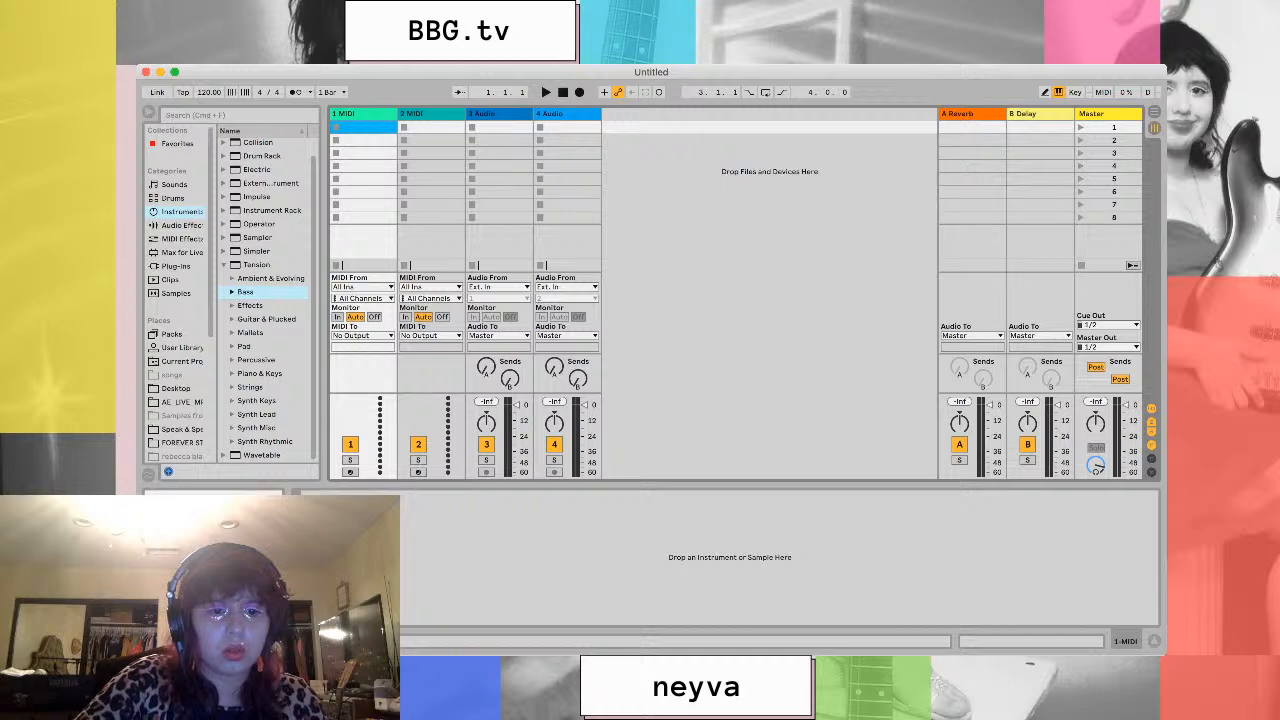
key(super+Tab)
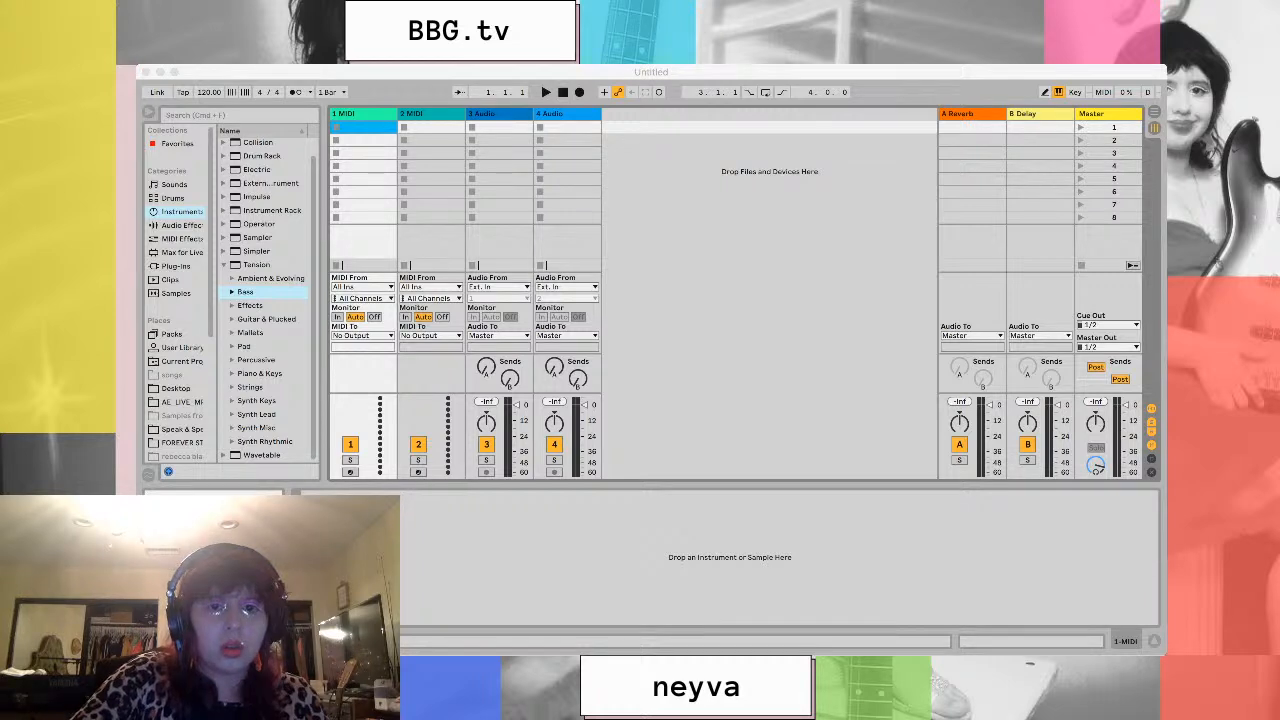
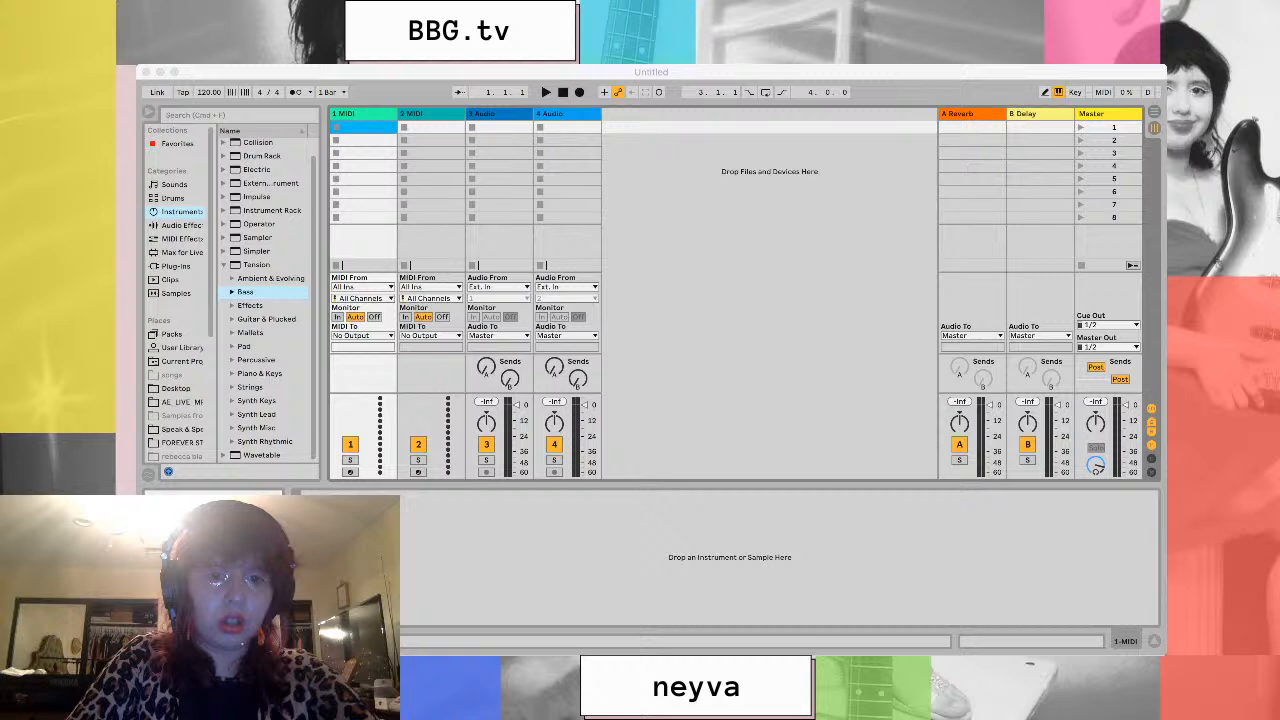
drag(567, 127, 499, 127)
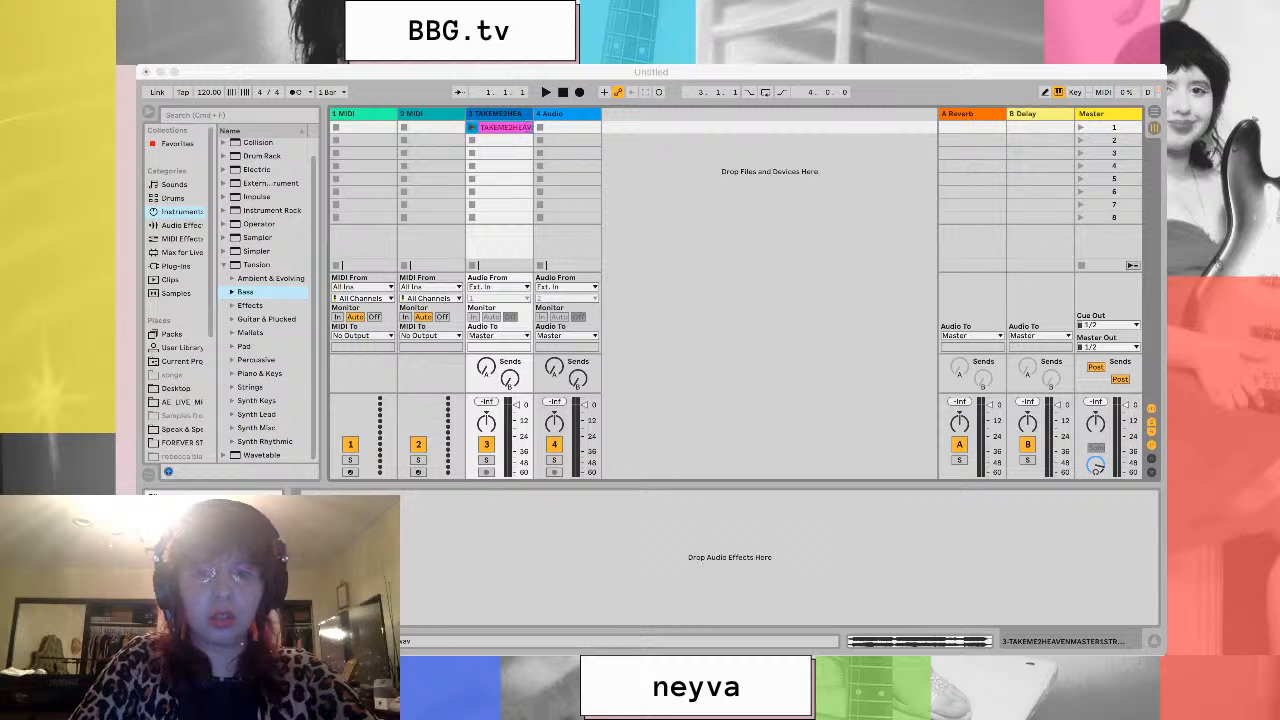
click(472, 127)
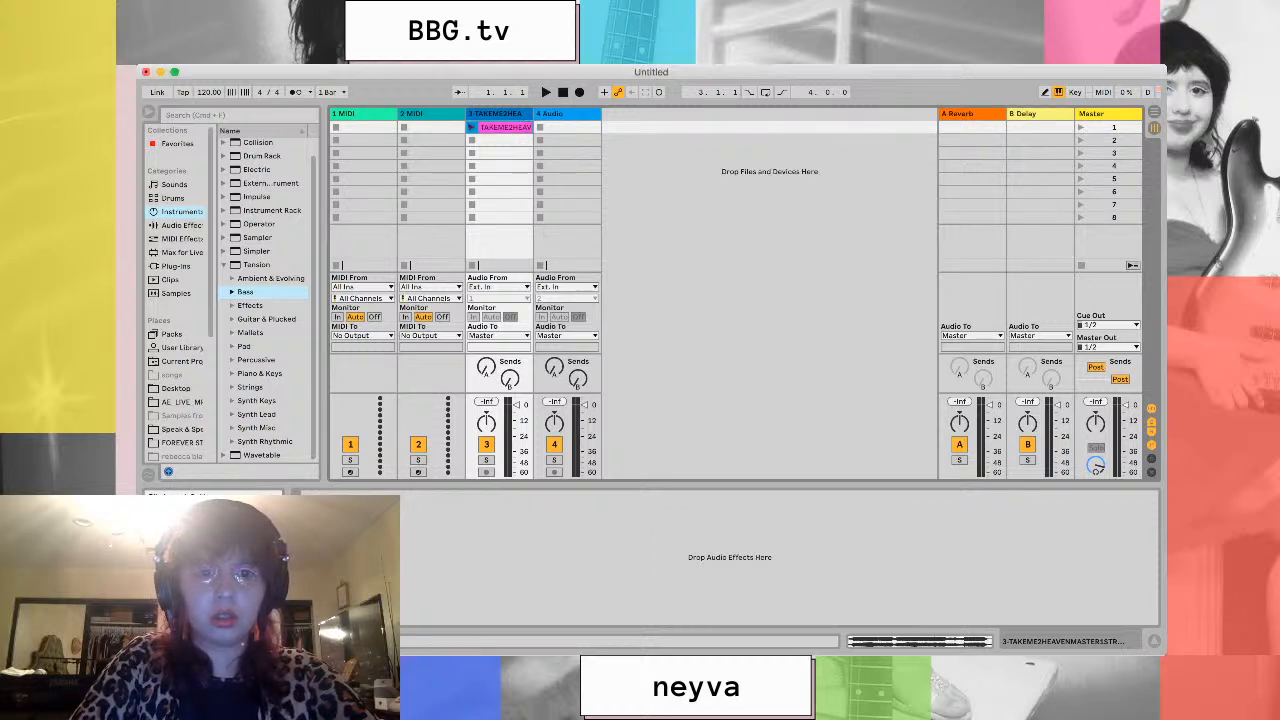
click(472, 127)
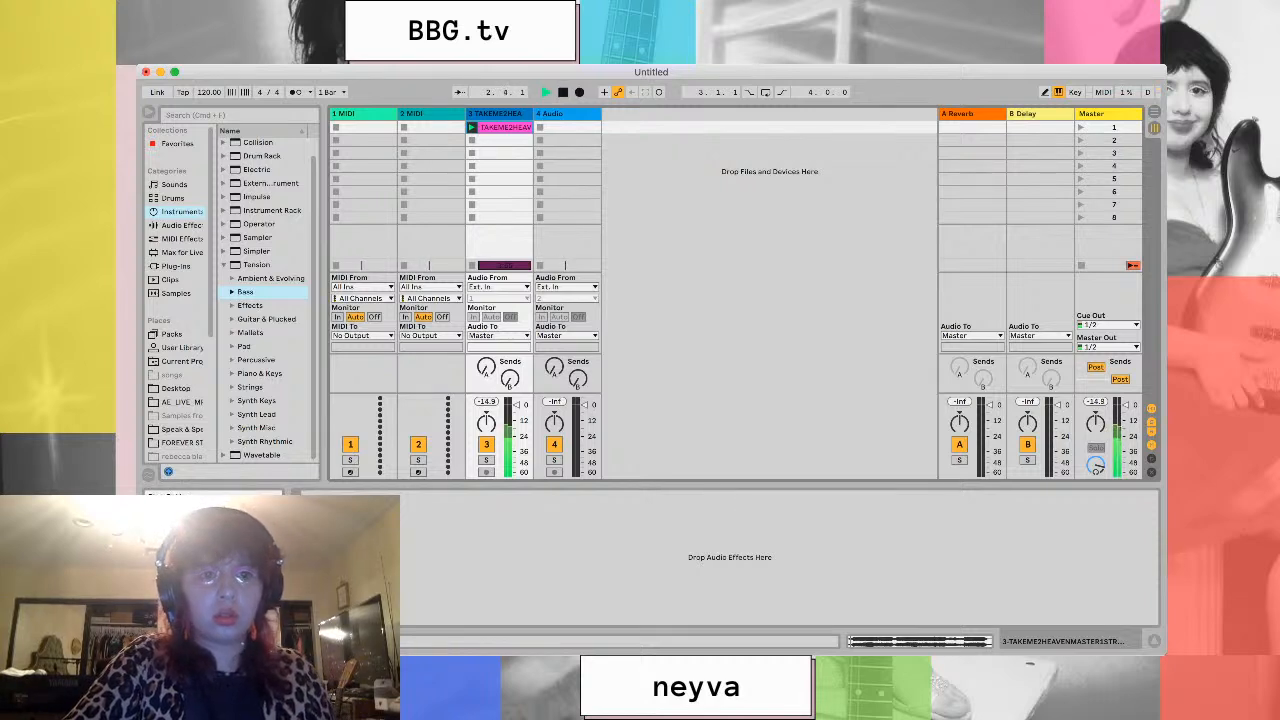
Try the TAKEME2HEAVEN clip at tempos of 172, 184 and 167 BPM
key(space)
click(209, 92)
text(172)
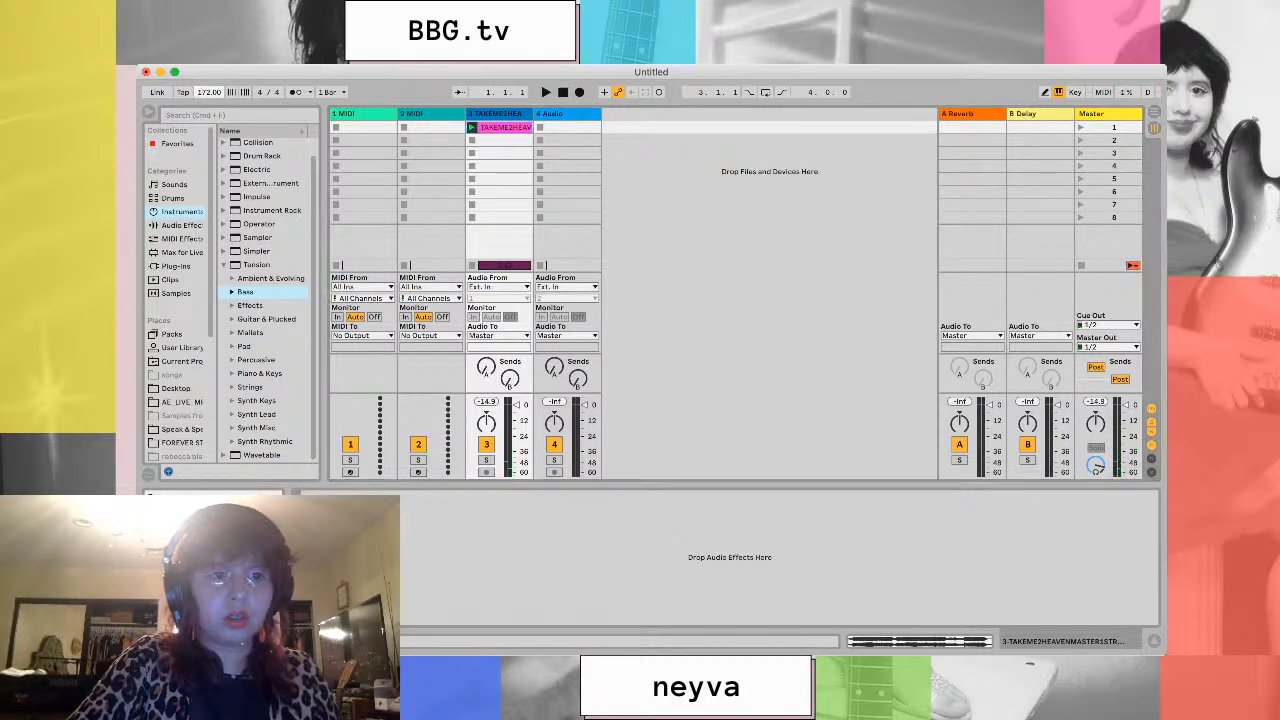
drag(209, 92, 209, 80)
click(472, 128)
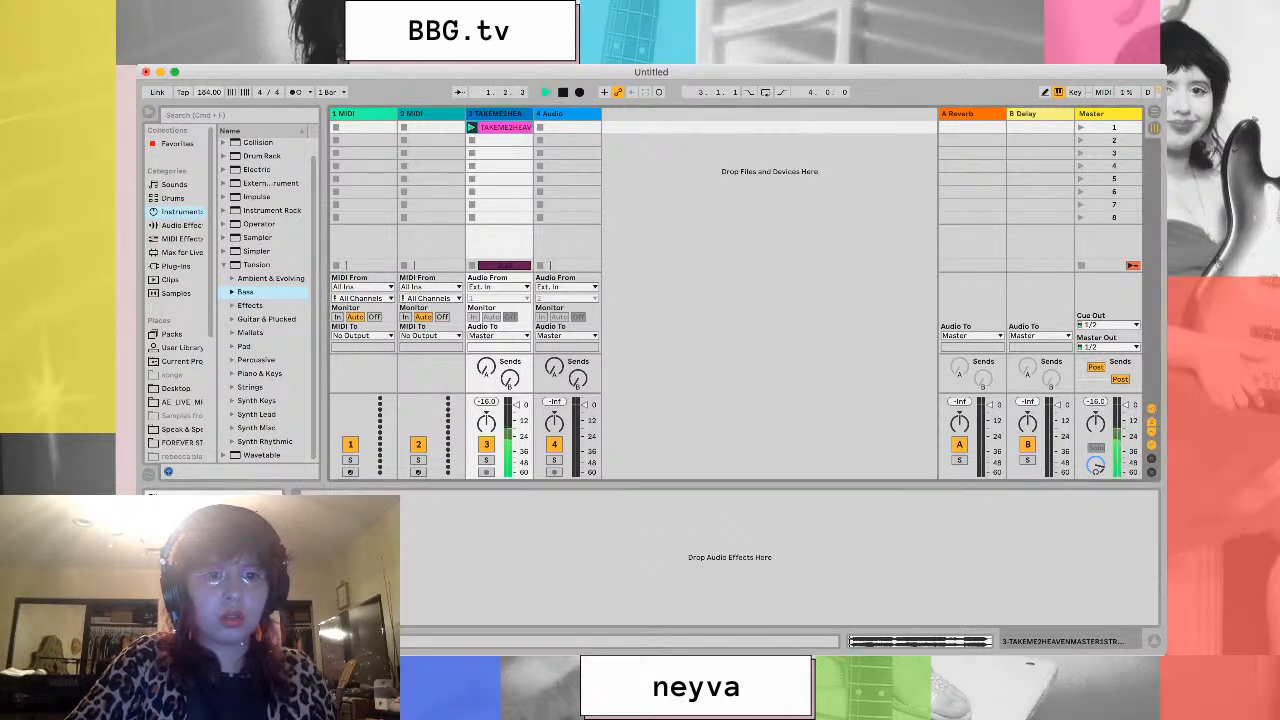
key(space)
drag(209, 92, 209, 110)
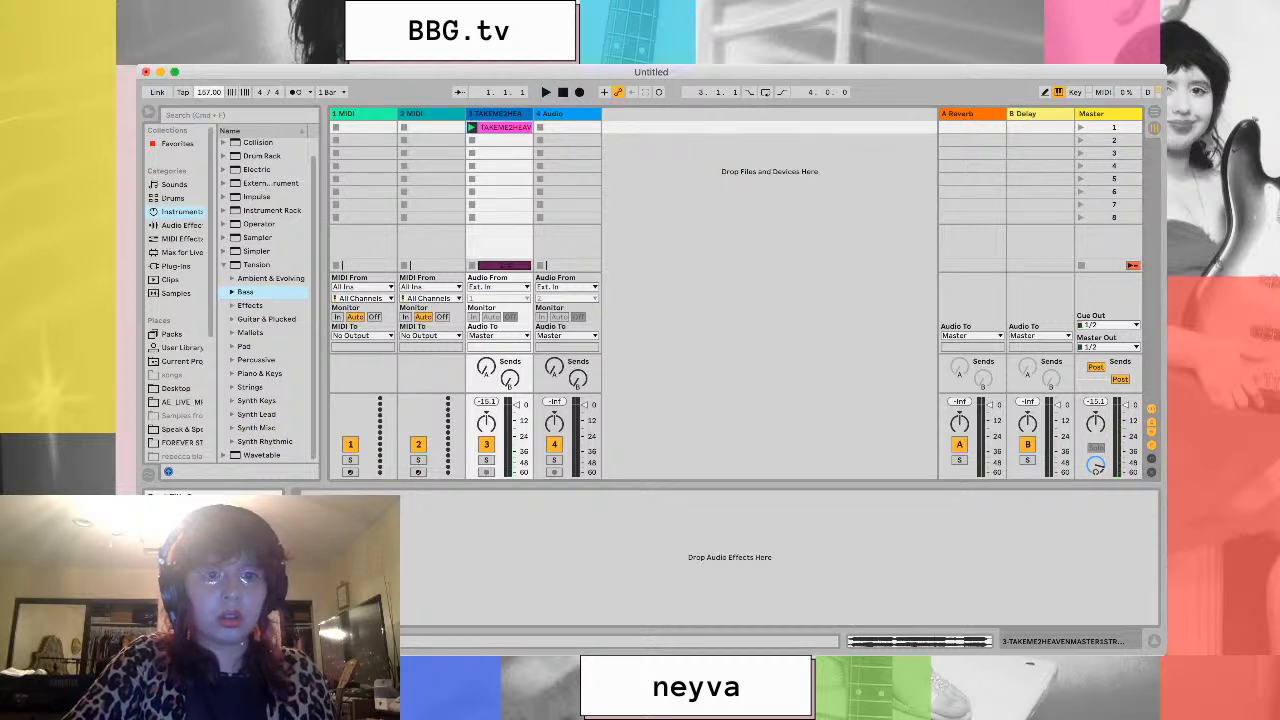
Relaunch the TAKEME2HEAVEN clip and set the tempo by ear to 133 BPM
click(472, 128)
drag(209, 92, 209, 139)
drag(209, 92, 209, 72)
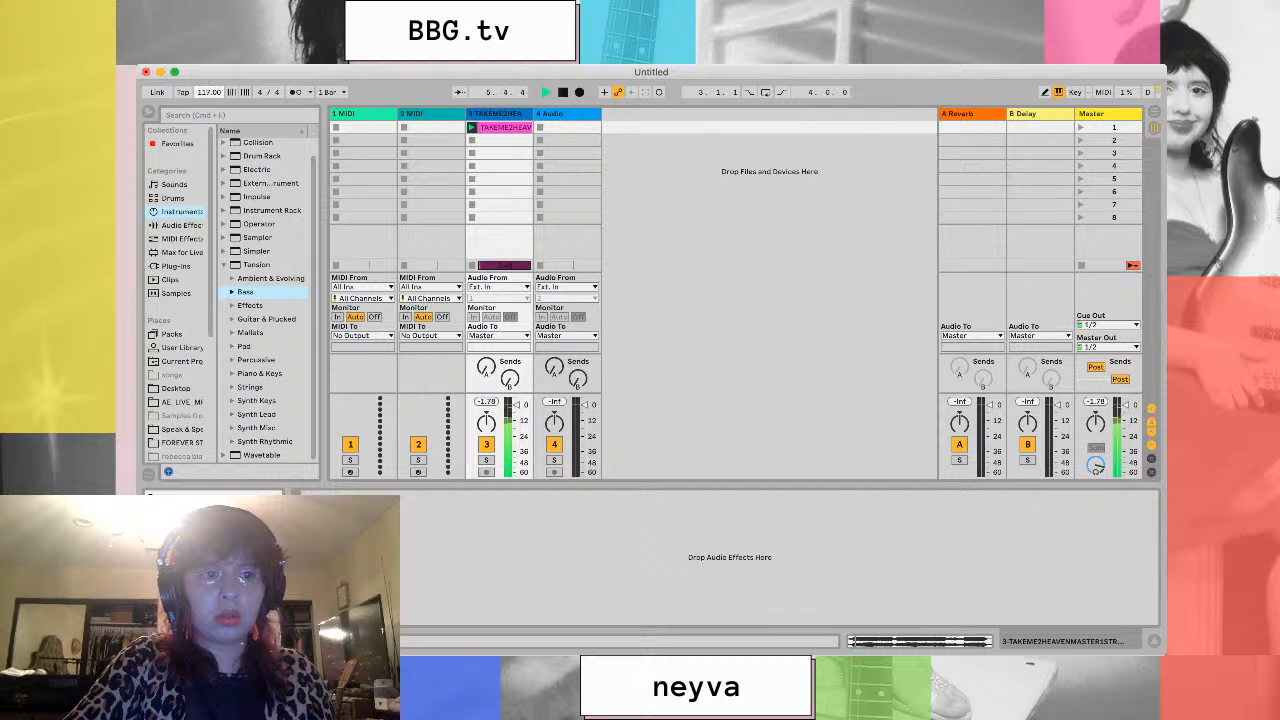
drag(209, 92, 209, 82)
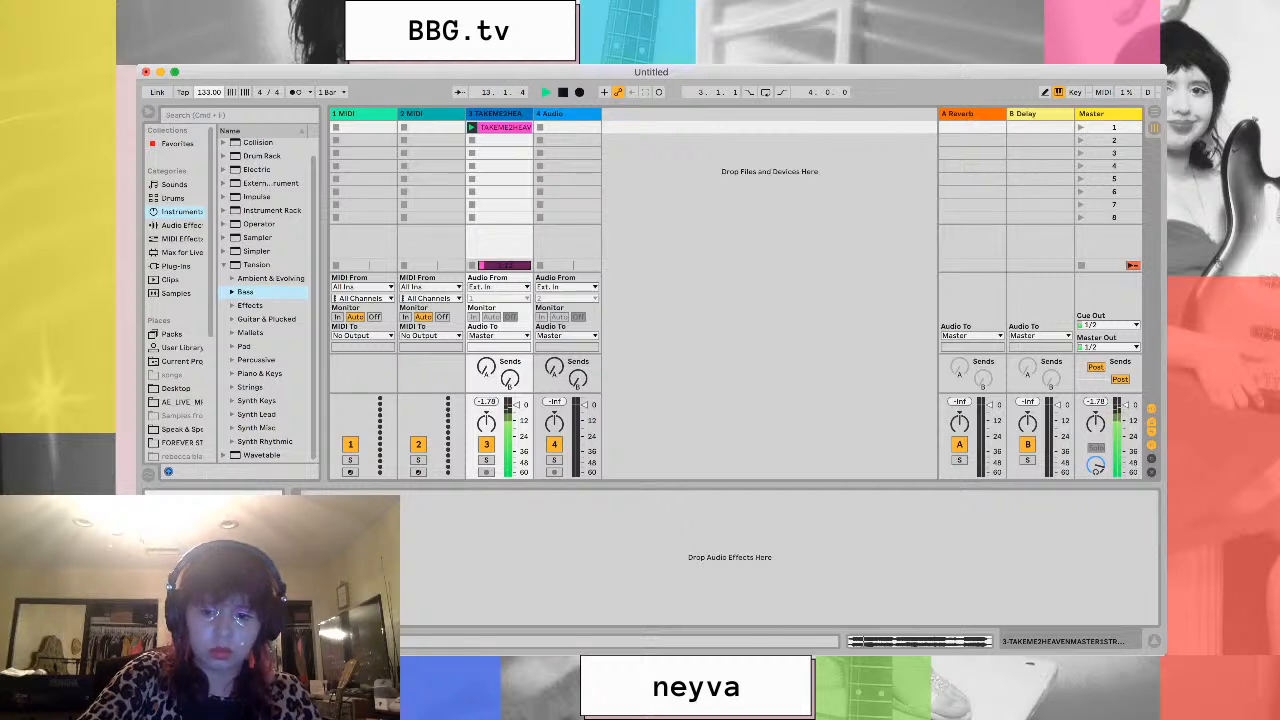
Add the Cumbia and PhasesFinal(questionmark) audio files to the second and third slots of the TAKEME2HEAVEN track
key(super+Tab)
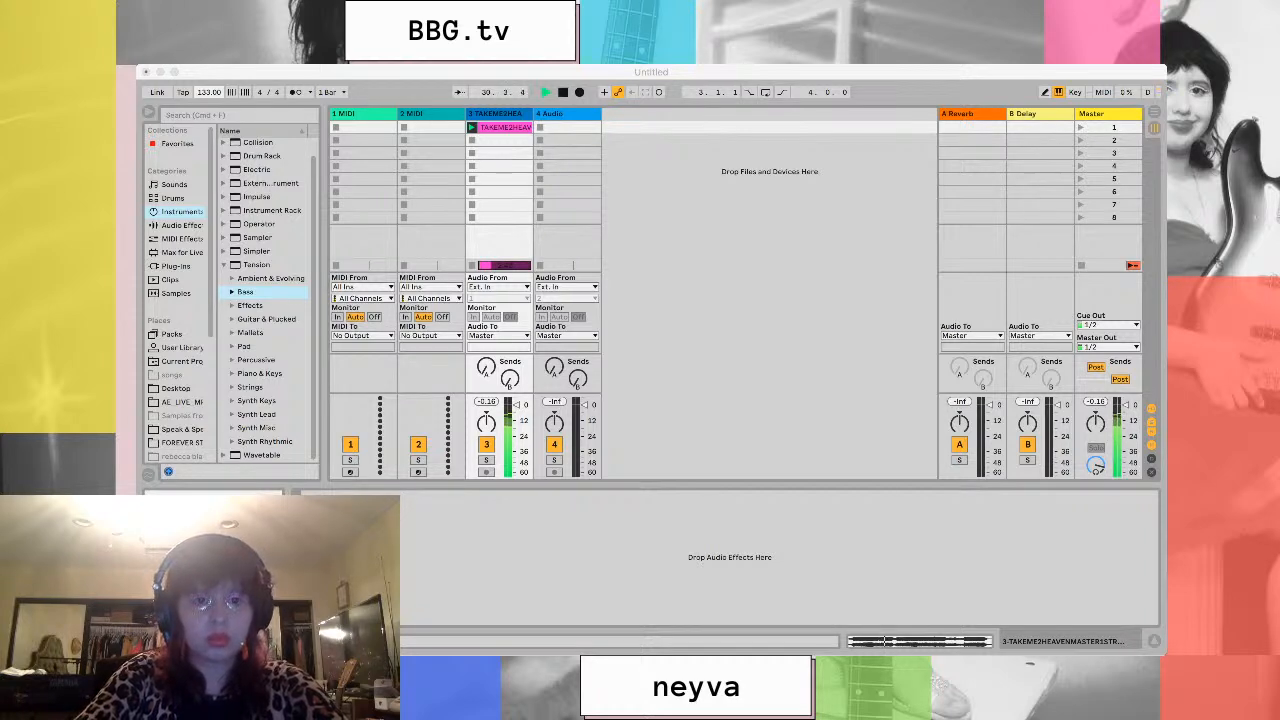
drag(500, 180, 500, 141)
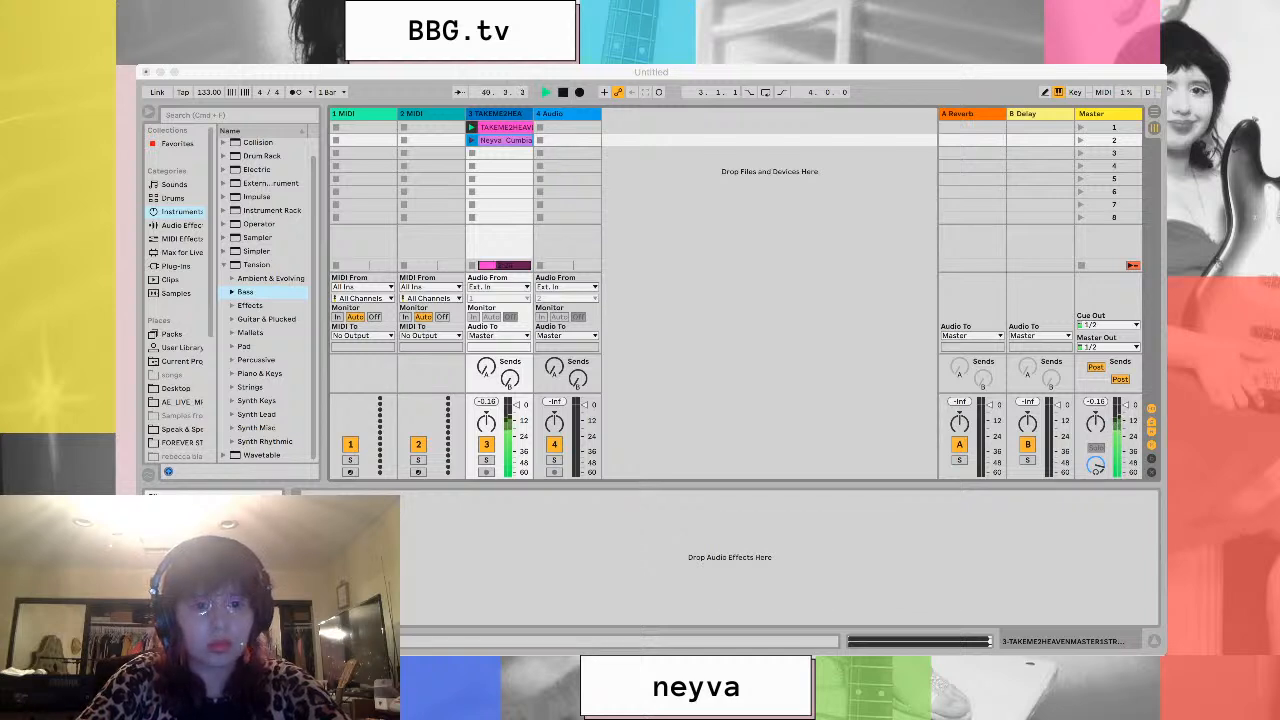
drag(502, 200, 502, 153)
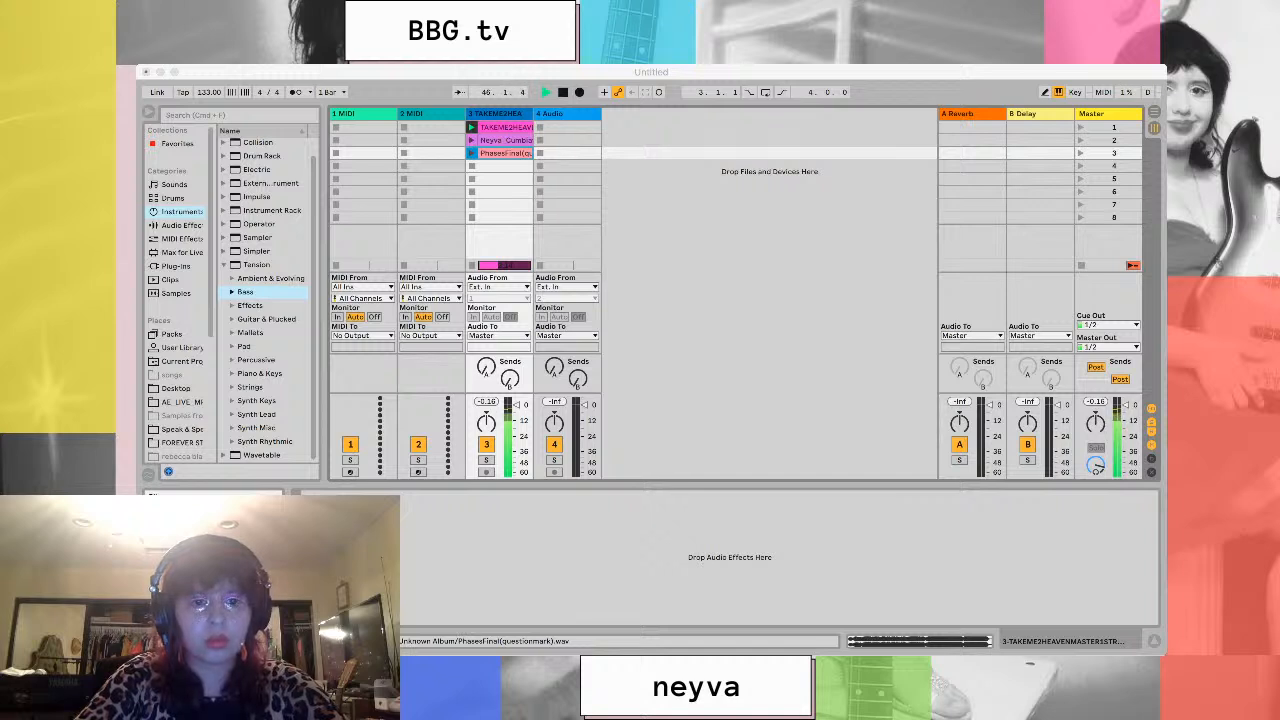
key(super+Tab)
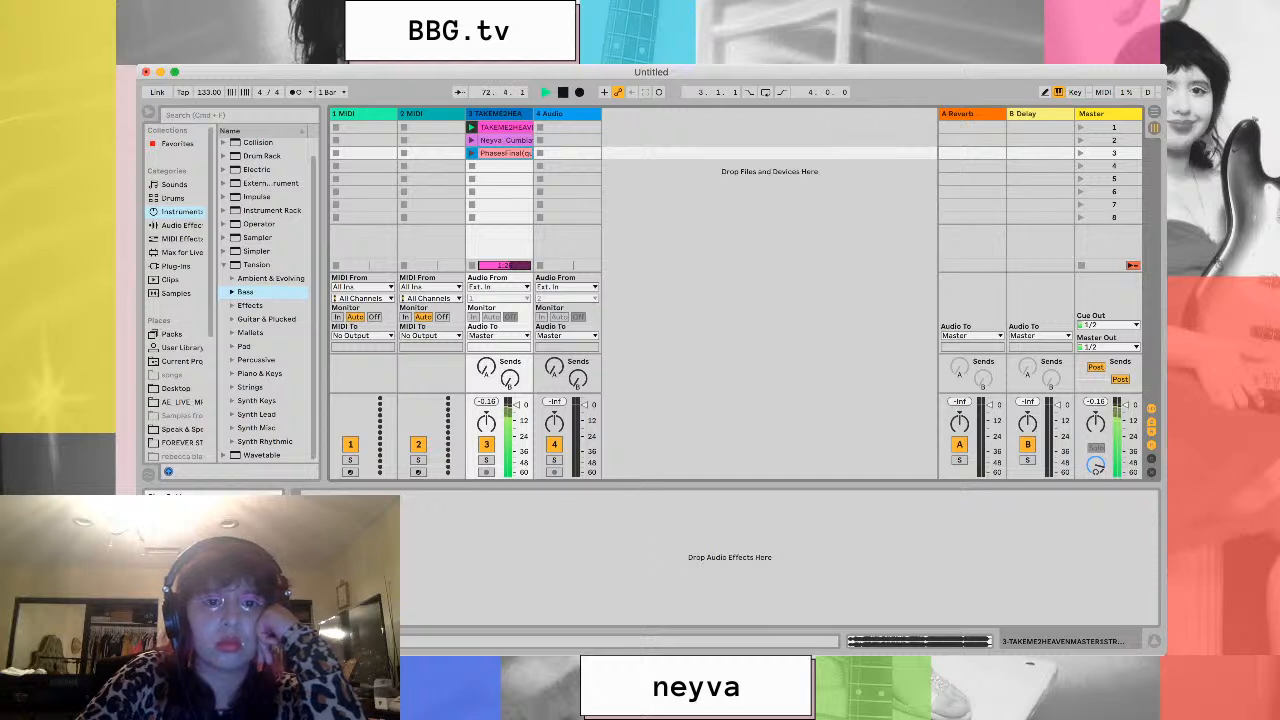
Stop the TAKEME2HEAVEN clip, play the PhasesFinal clip at 130 BPM with the track volume lowered, and stop playback
key(space)
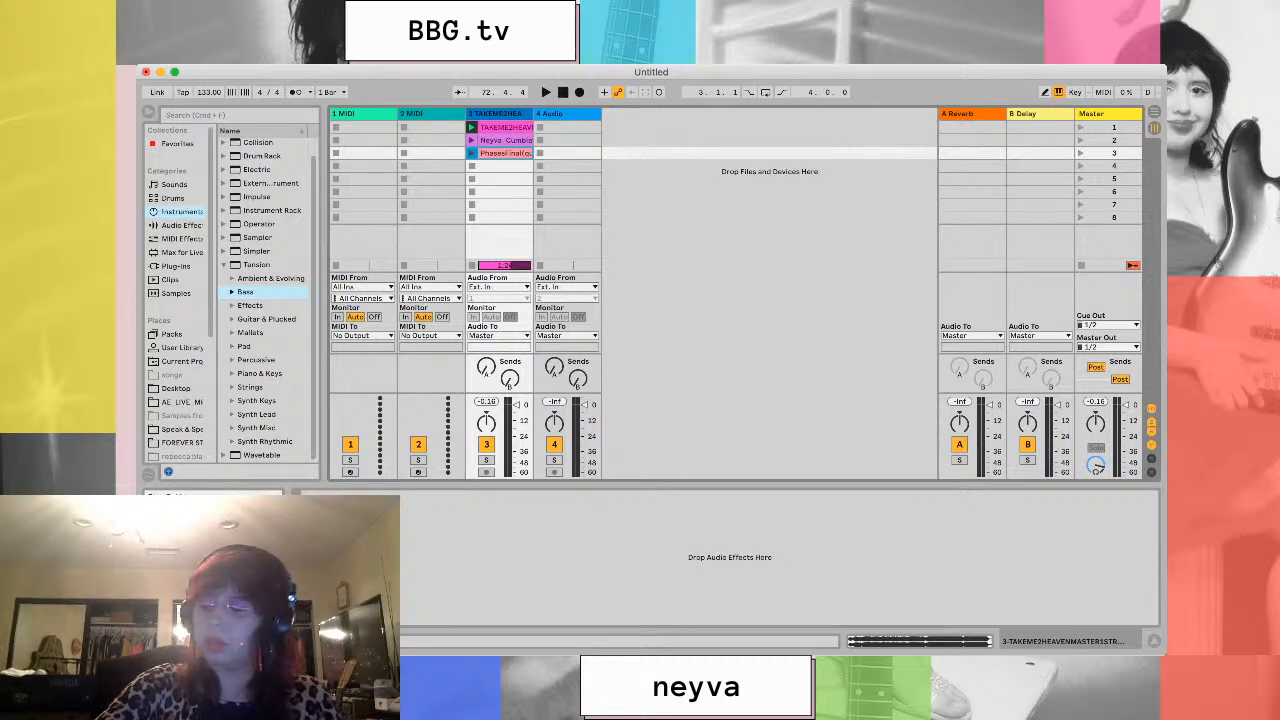
key(space)
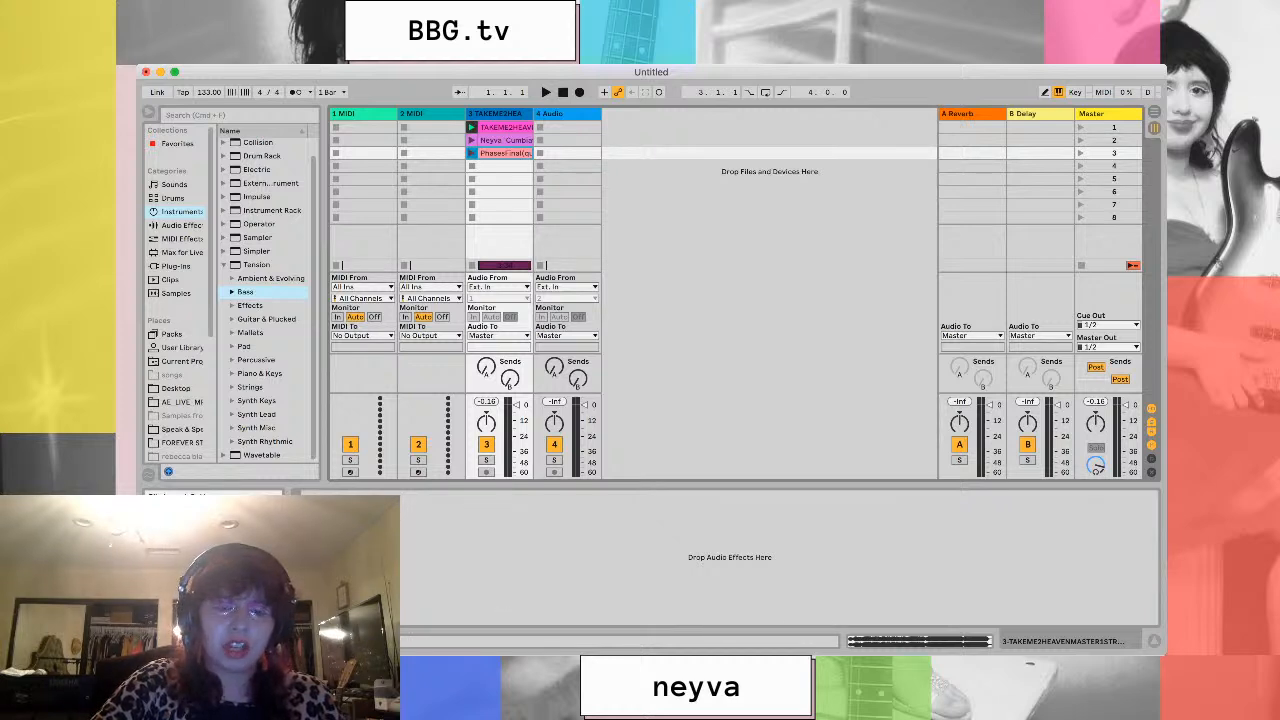
key(space)
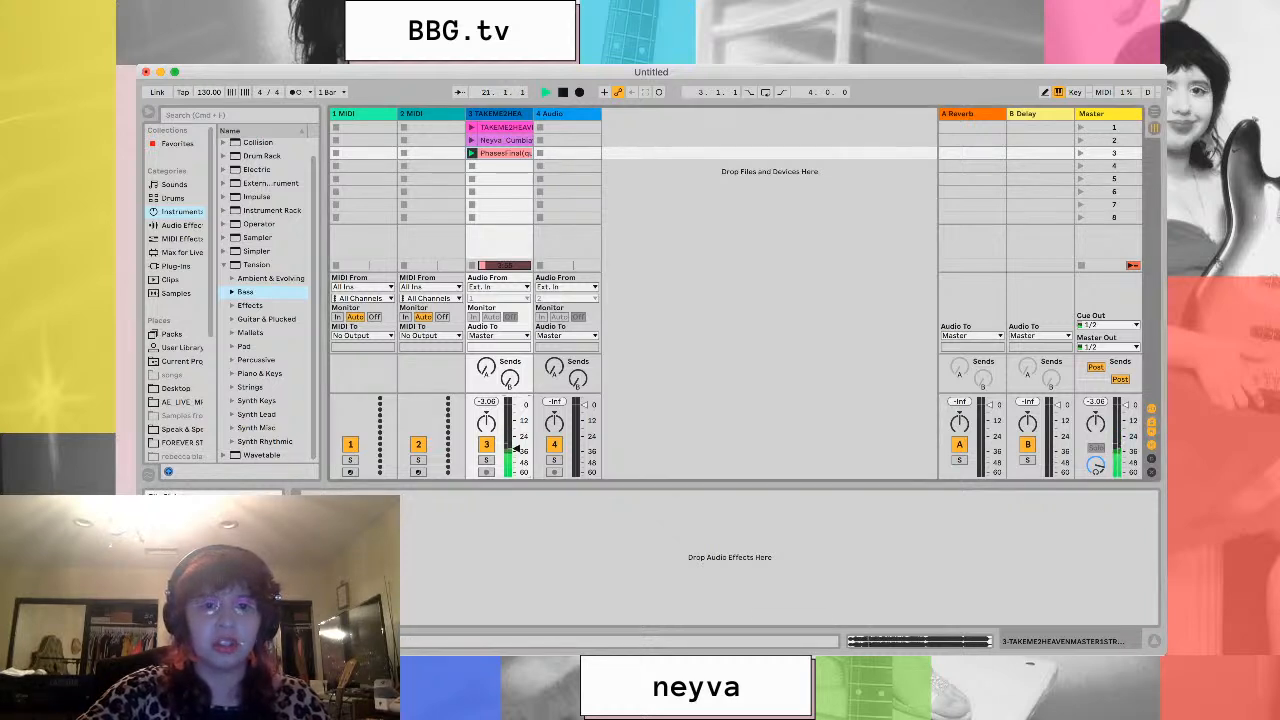
key(space)
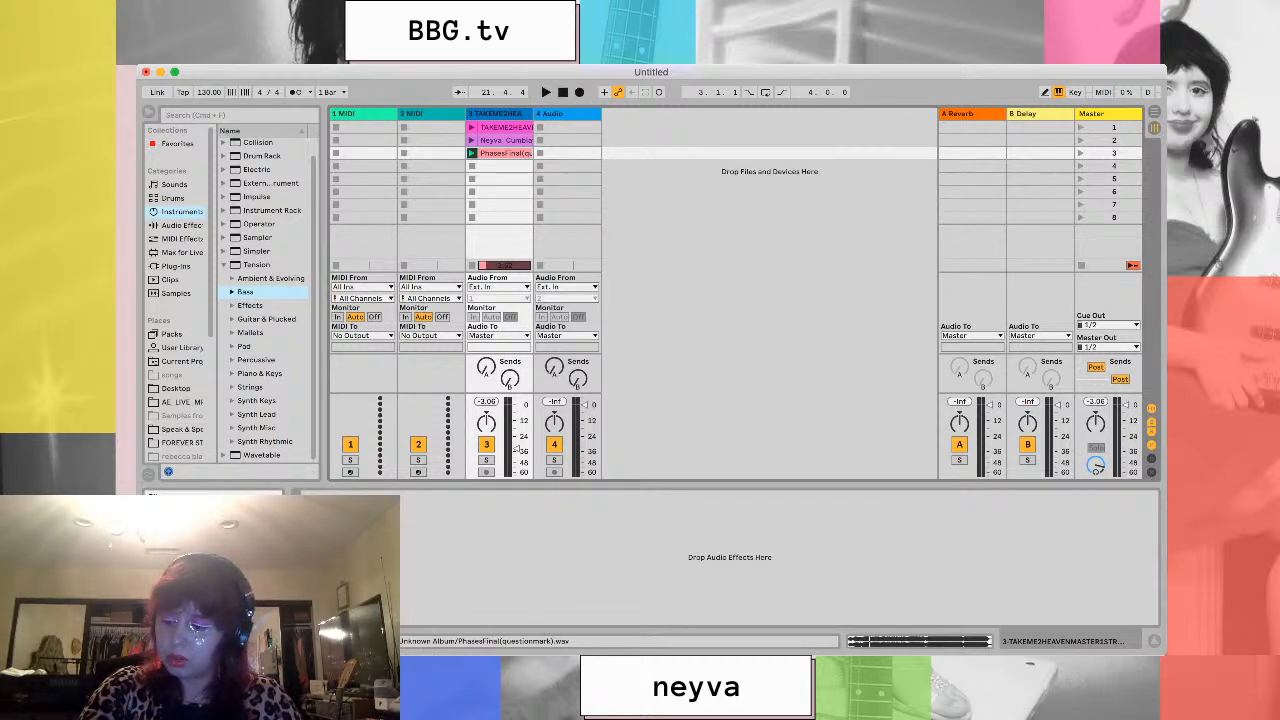
Launch the Cumbia clip, set the tempo to 94 BPM, and restart playback from the beginning
click(472, 140)
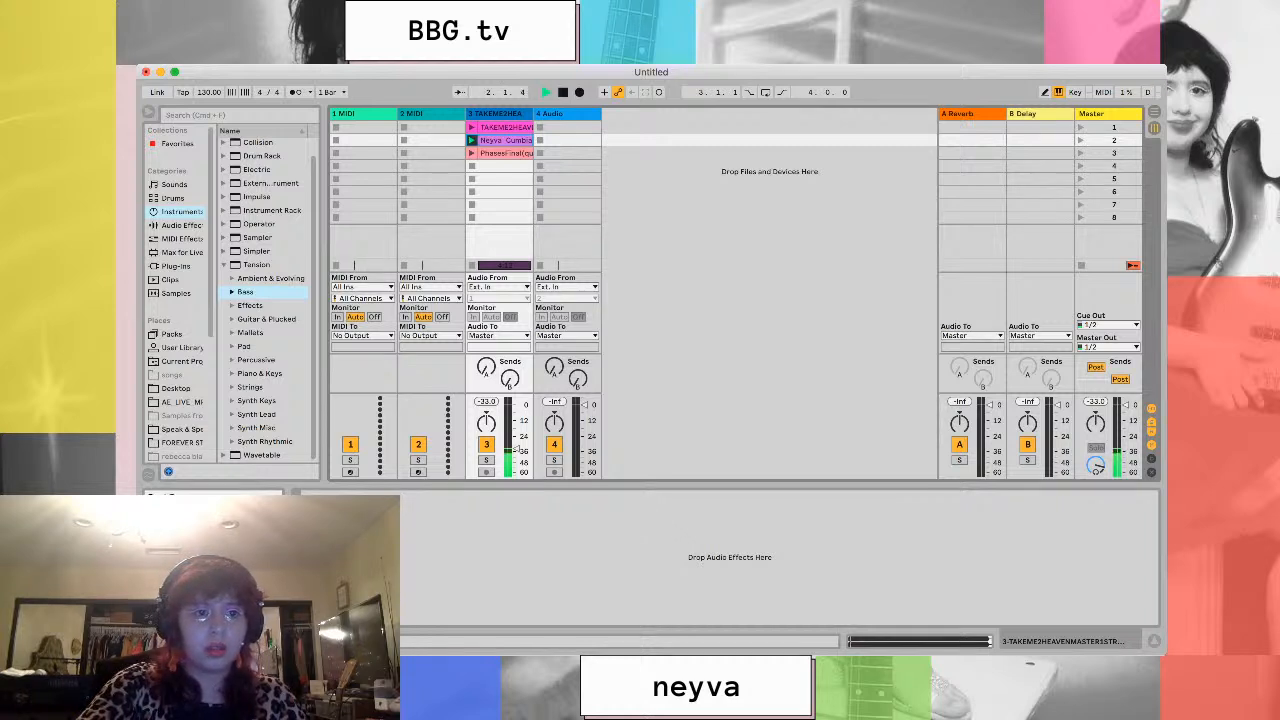
click(209, 92)
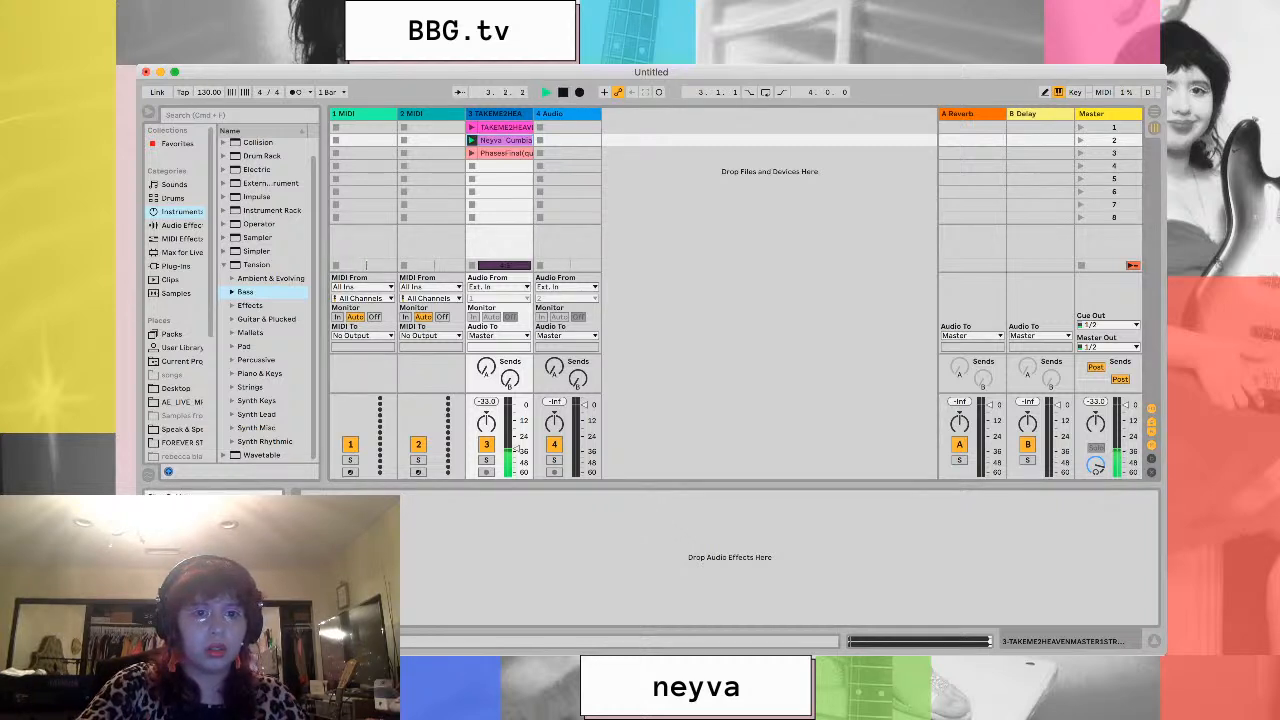
key(space)
text(106)
key(Return)
drag(209, 92, 209, 109)
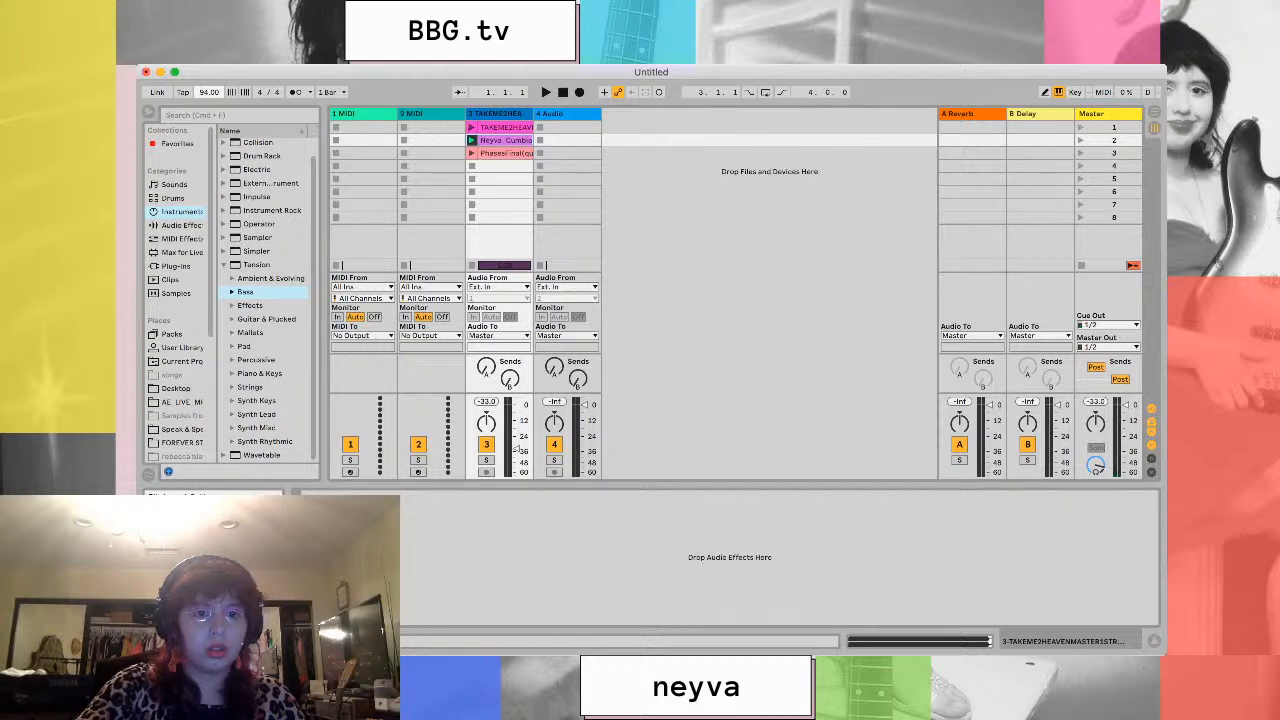
key(space)
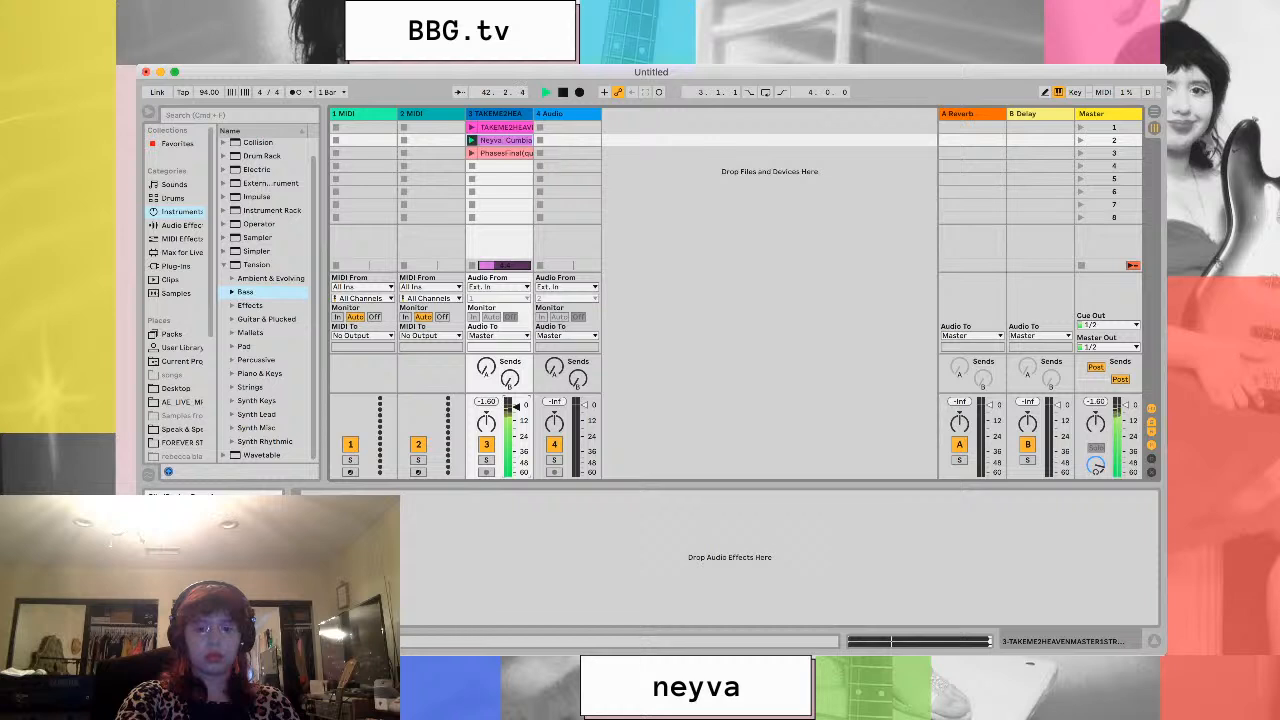
Let the Cumbia clip play through to its end, and stop playback
key(super+Tab)
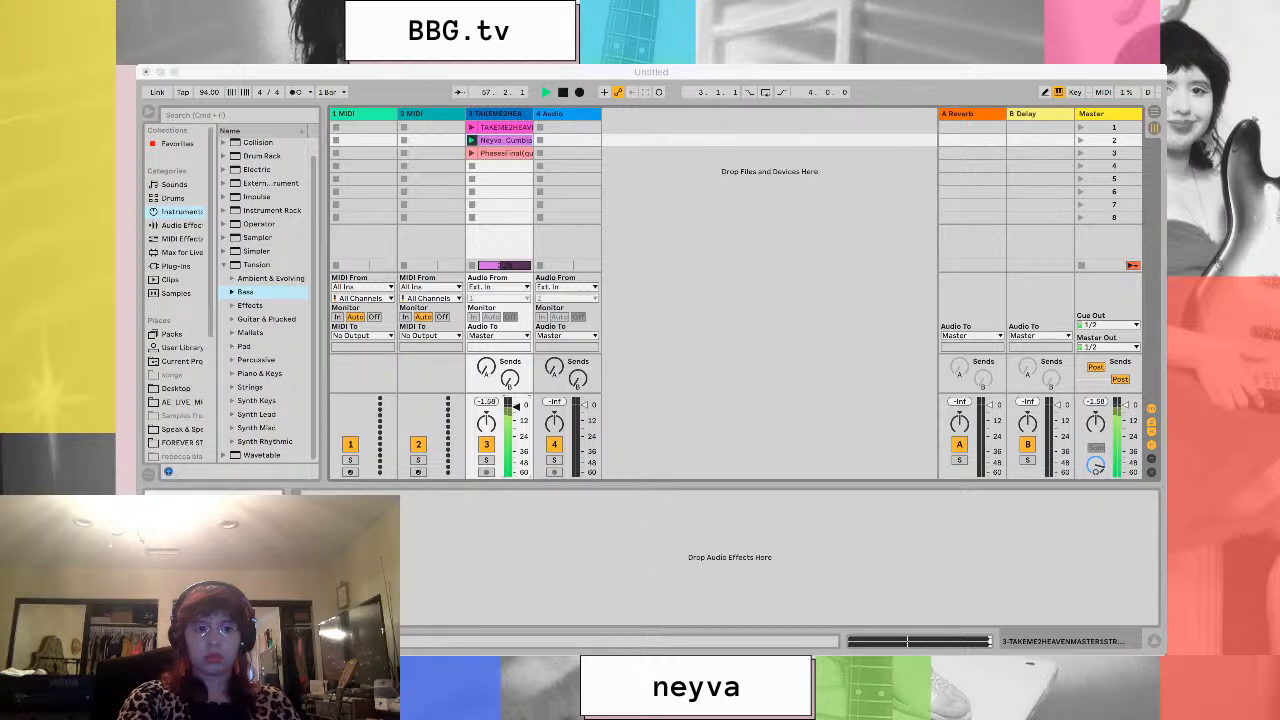
key(super+Tab)
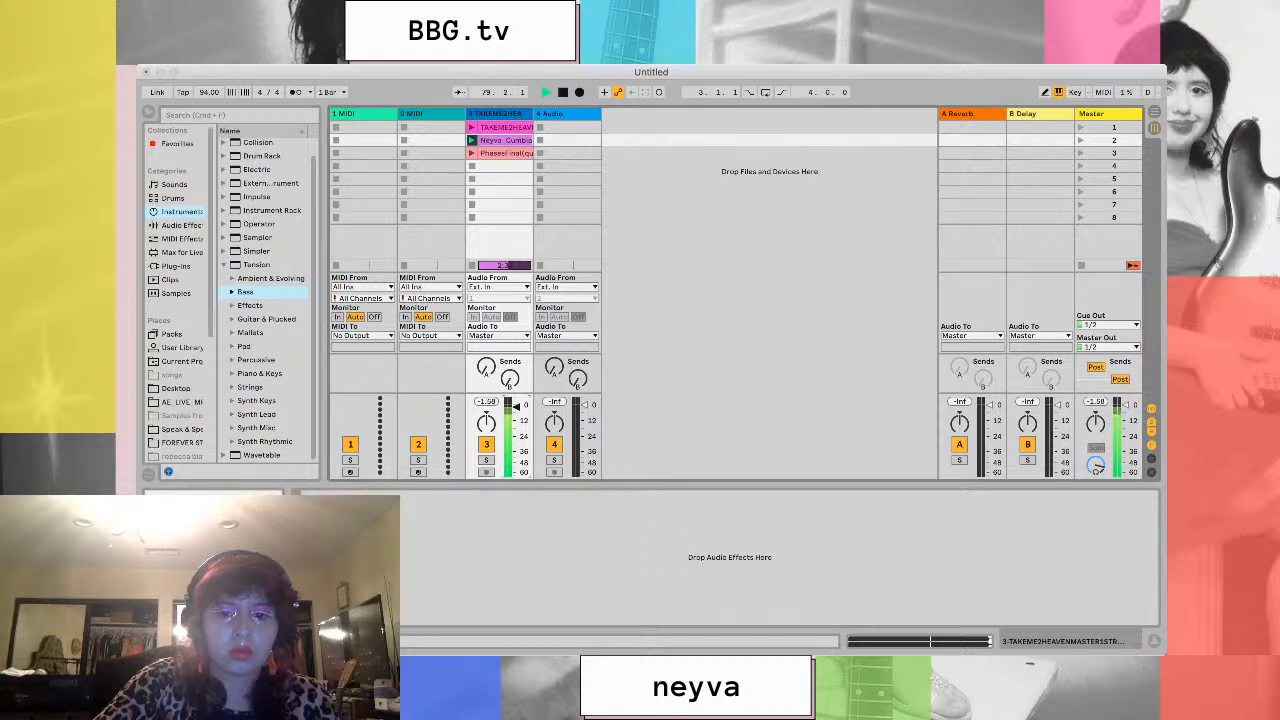
key(super+Tab)
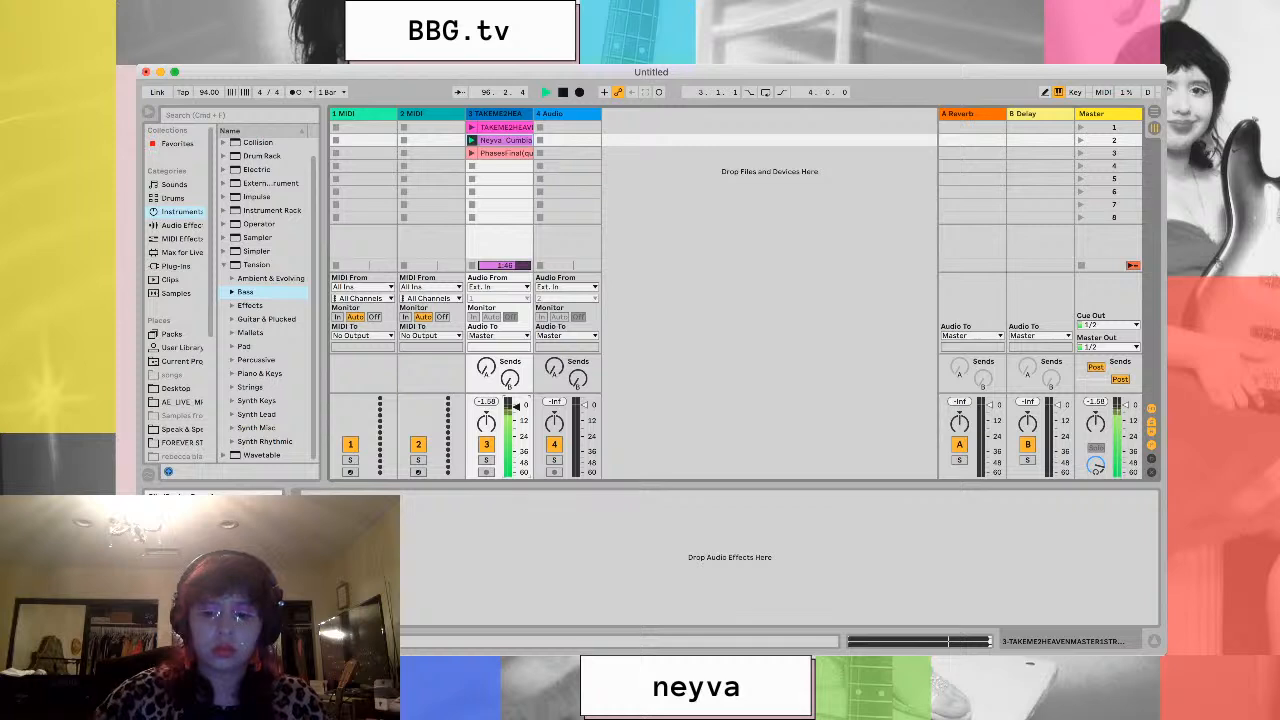
key(super+Tab)
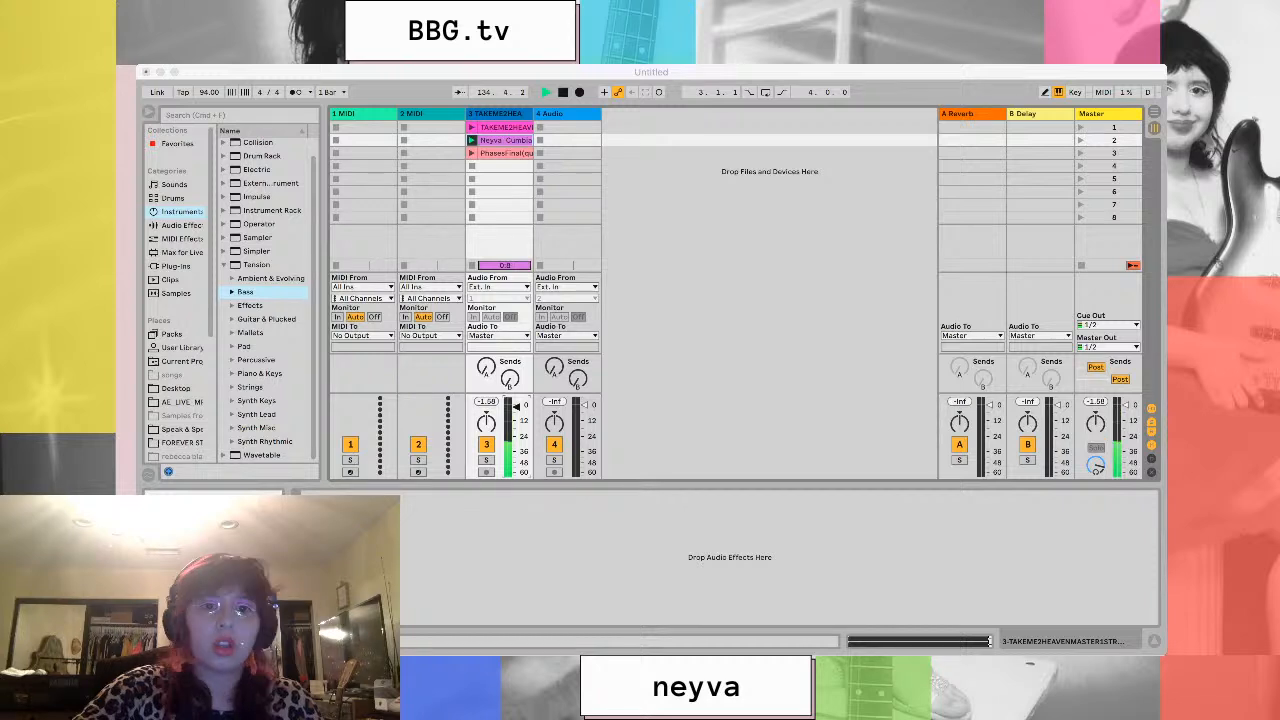
click(563, 92)
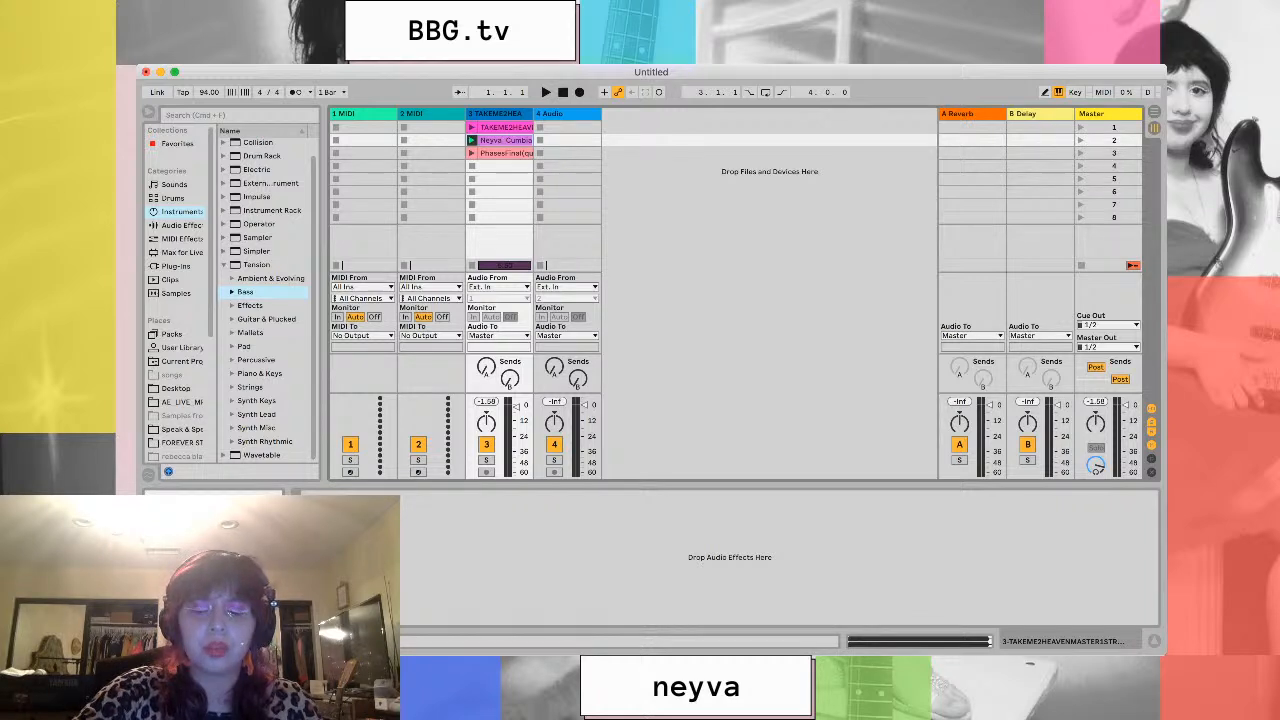
key(super+Tab)
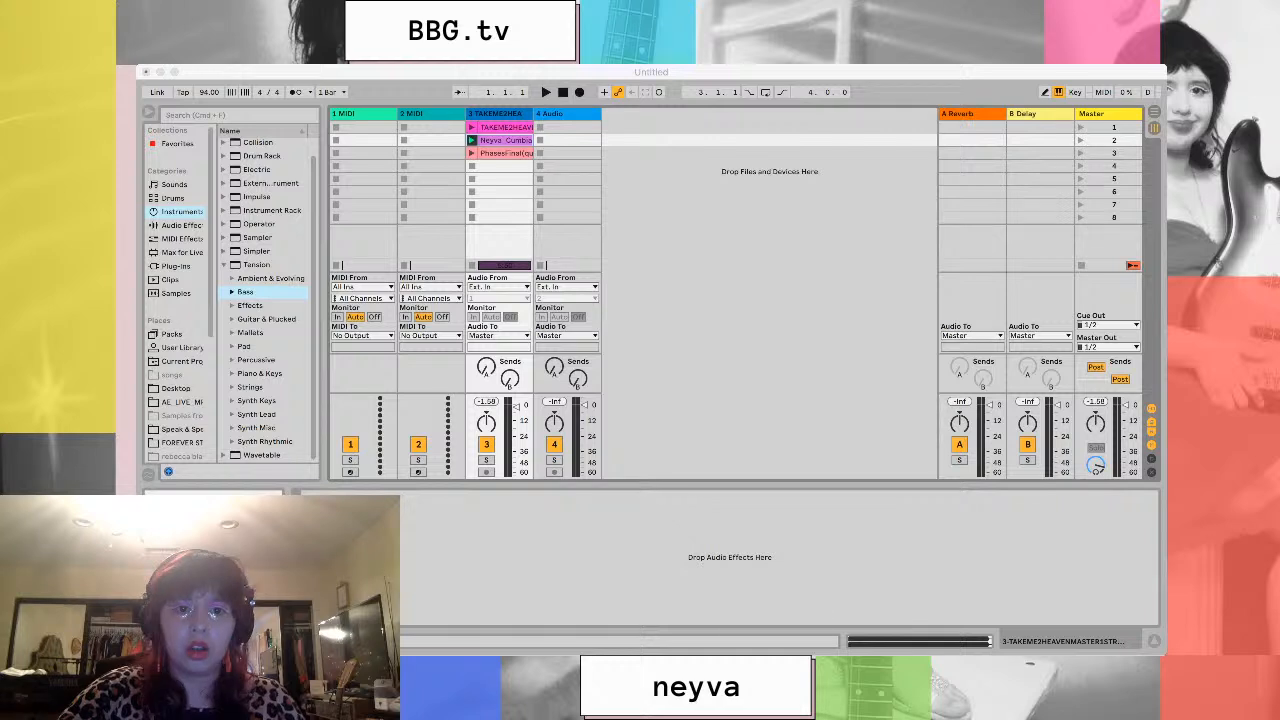
Play the PhasesFinal clip, adjust the tempo to 133 BPM, and stop playback
click(472, 153)
click(472, 153)
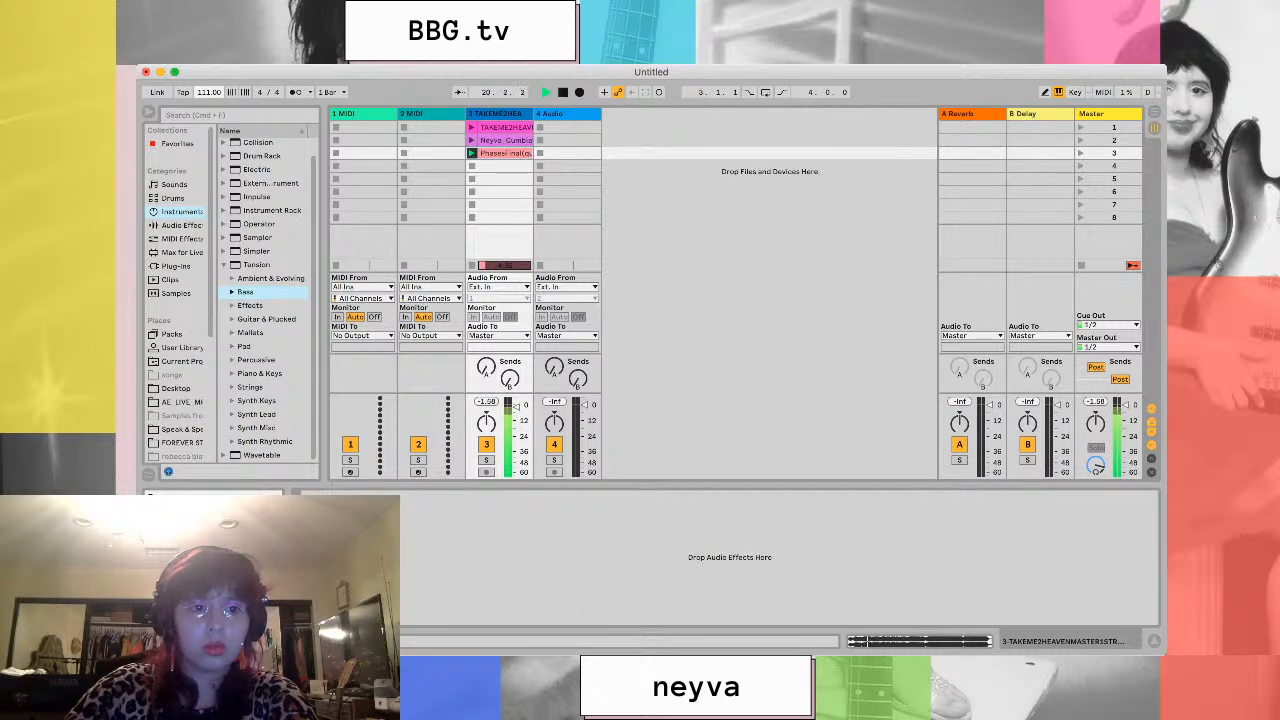
text(140)
key(Return)
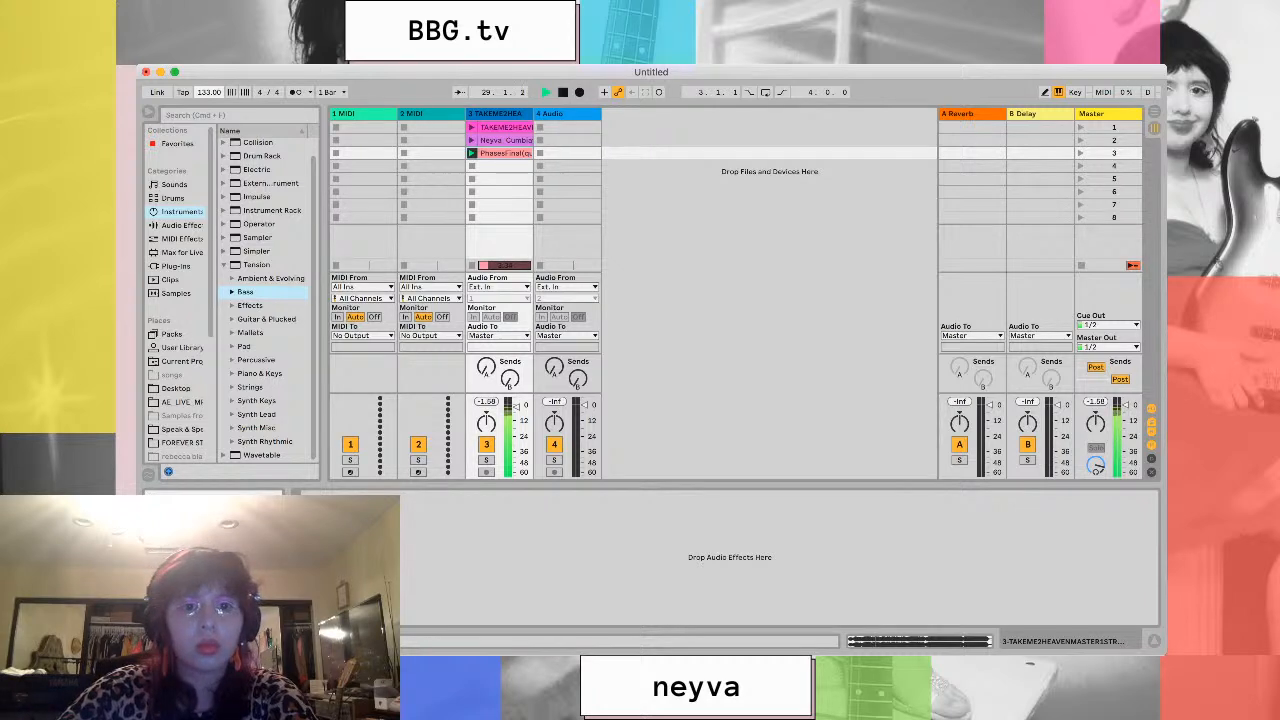
click(563, 92)
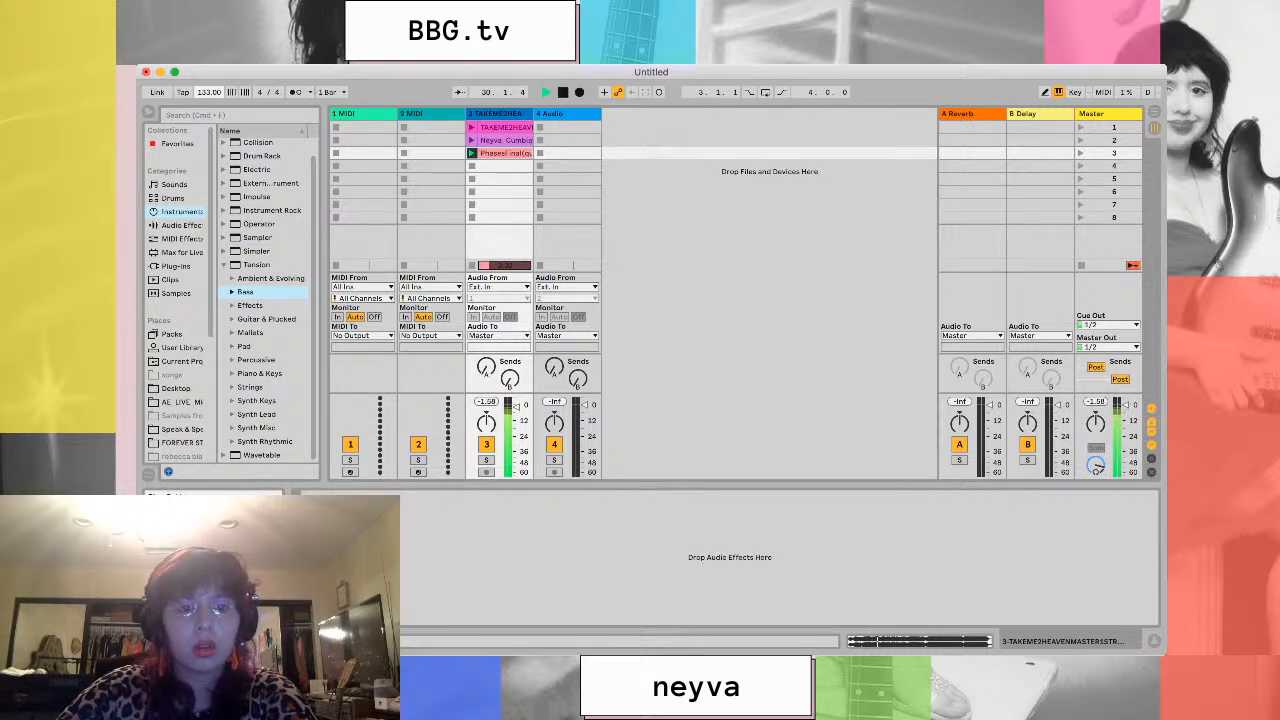
click(563, 92)
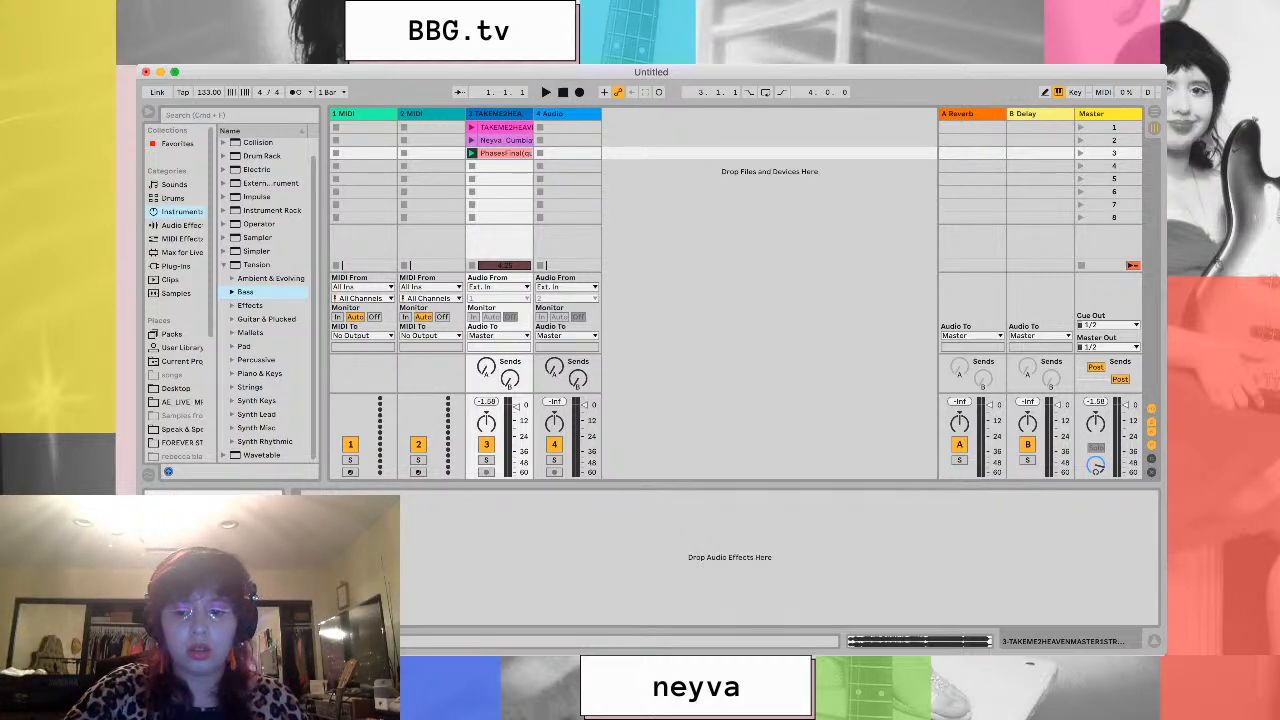
key(super+Tab)
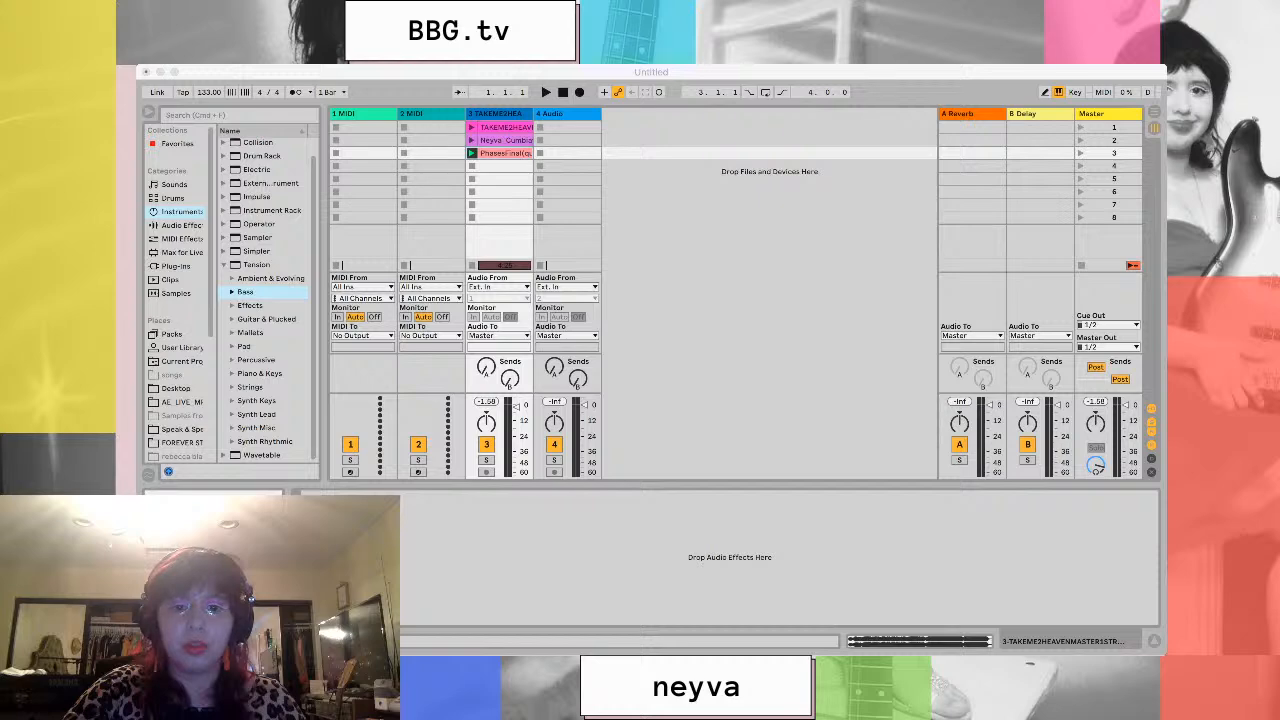